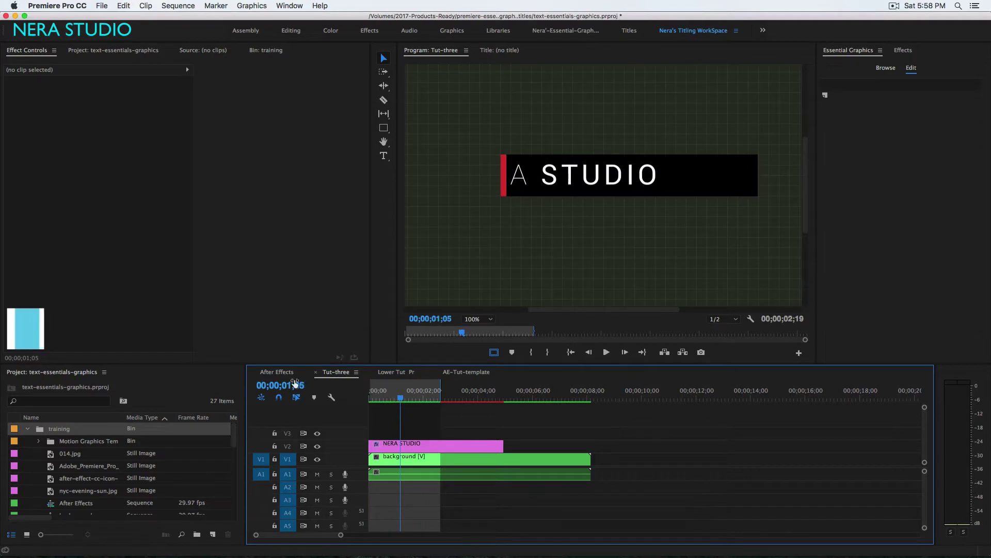
# Open the After Effects sequence and play back its finished lower-third animation
pyautogui.click(278, 372)
pyautogui.press('space')
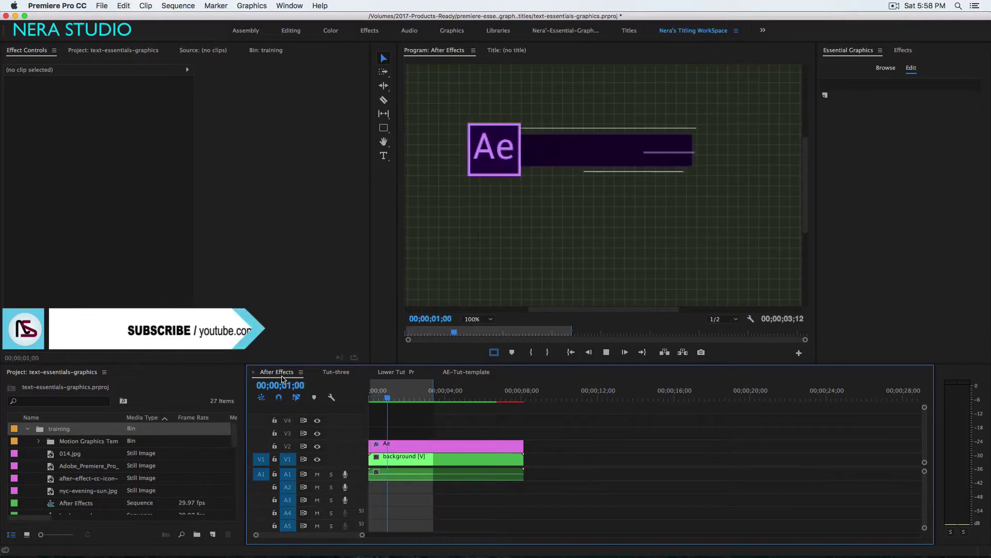
pyautogui.press('space')
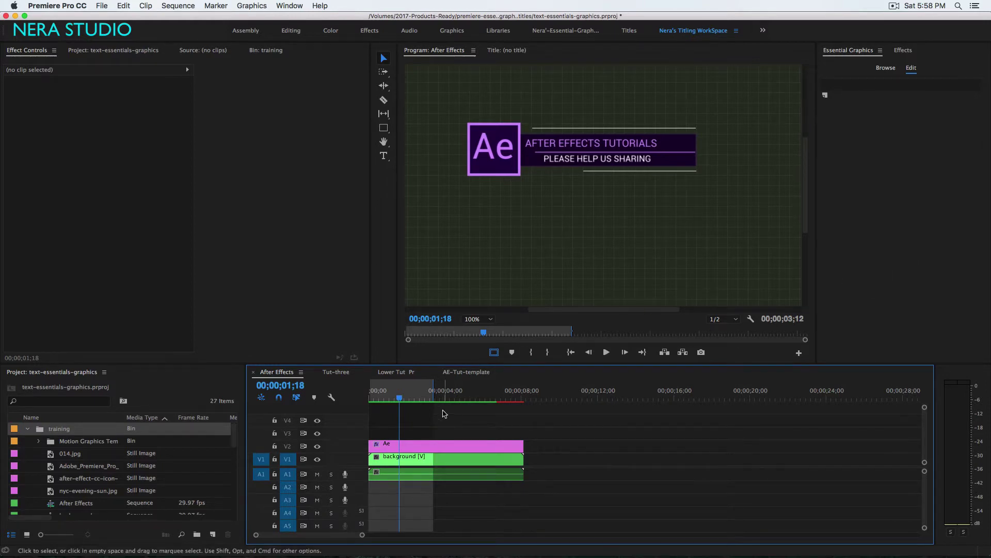
# In the Lower Tut Pr sequence, draw a long horizontal rectangle across the frame and rename the shape layer black
pyautogui.click(399, 372)
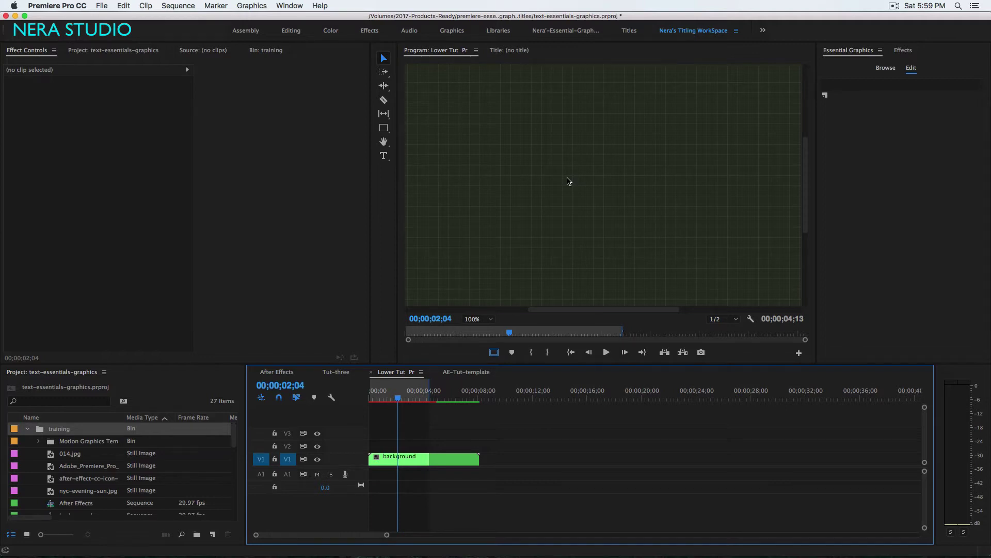
pyautogui.click(385, 130)
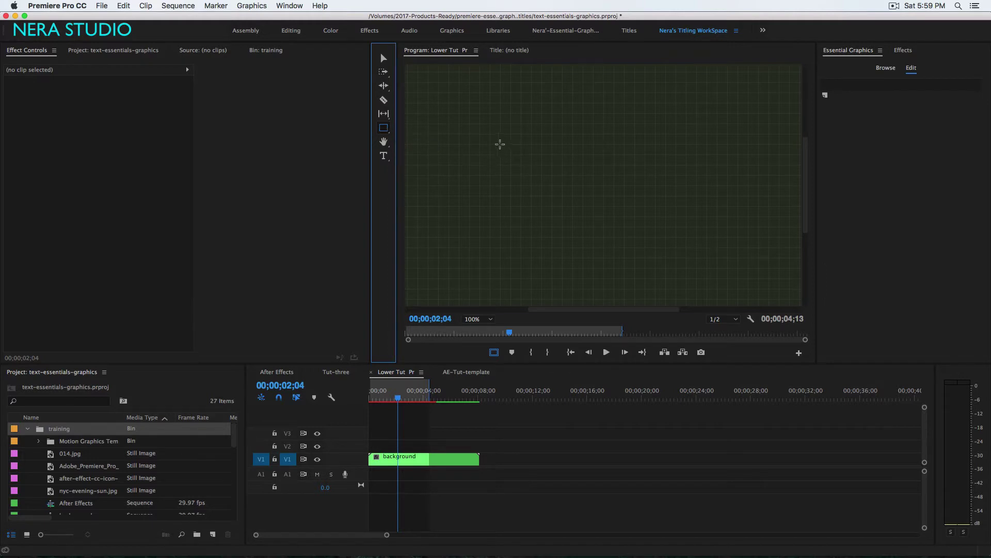
pyautogui.moveTo(500, 145); pyautogui.dragTo(759, 180)
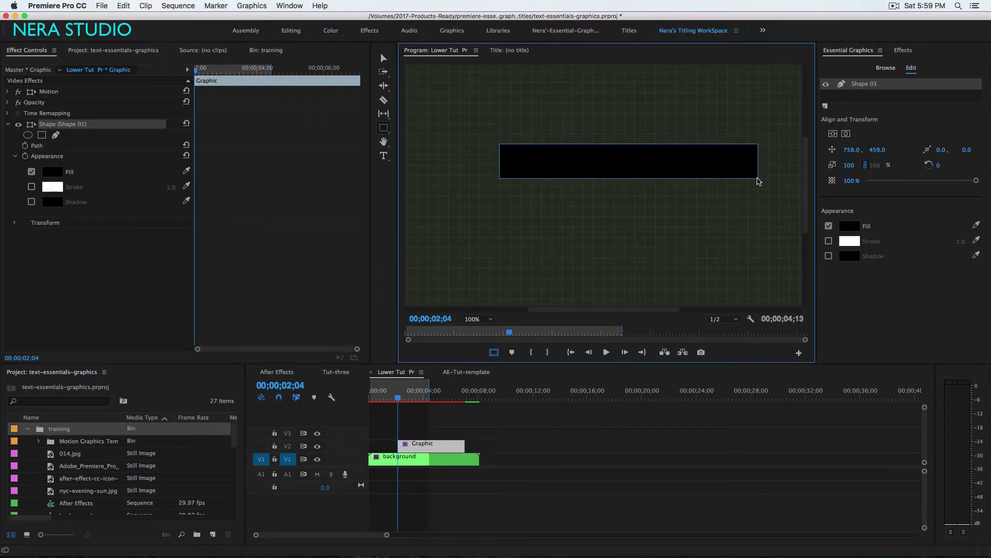
pyautogui.rightClick(861, 86)
pyautogui.click(877, 96)
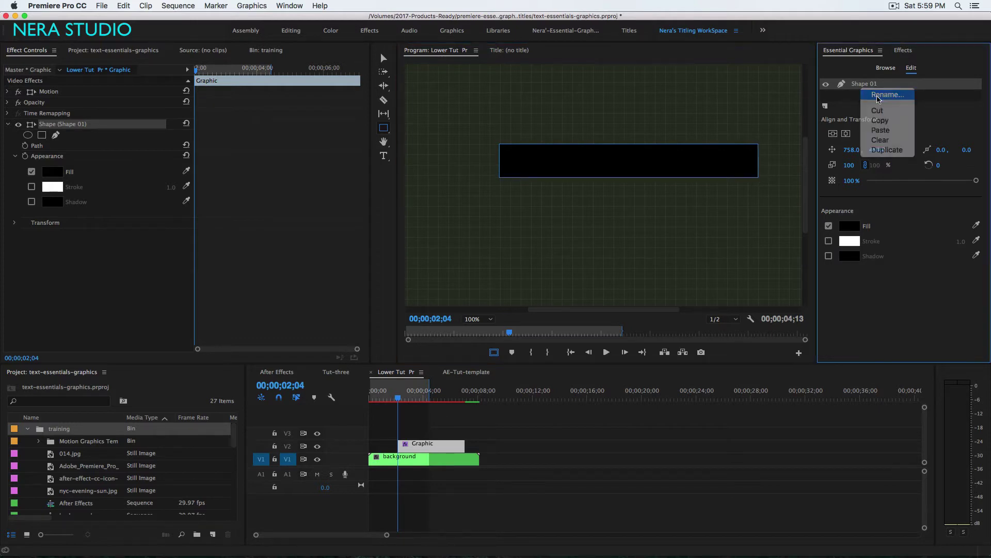
pyautogui.write('black')
pyautogui.press('Return')
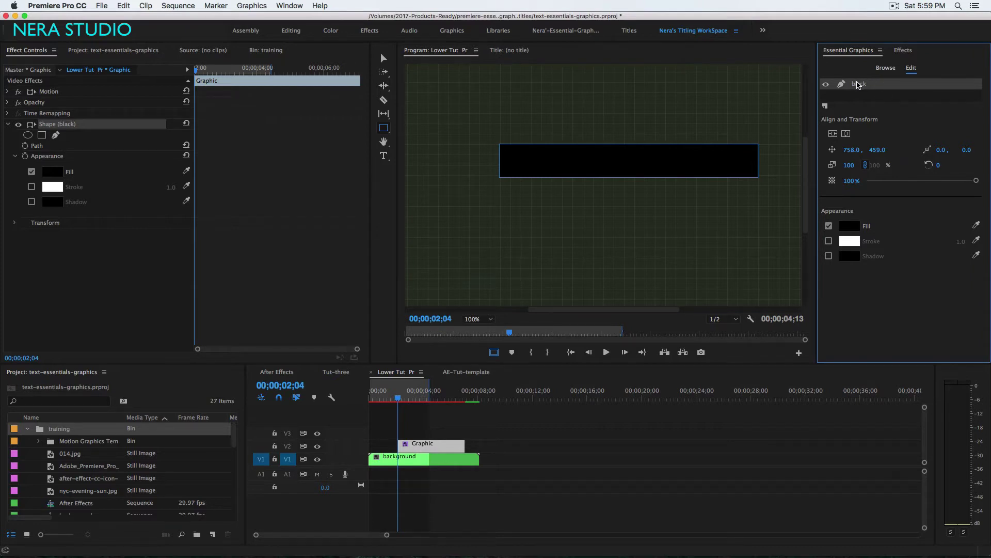
# Duplicate the black shape layer and rename the upper copy red
pyautogui.rightClick(858, 85)
pyautogui.click(887, 147)
pyautogui.rightClick(862, 86)
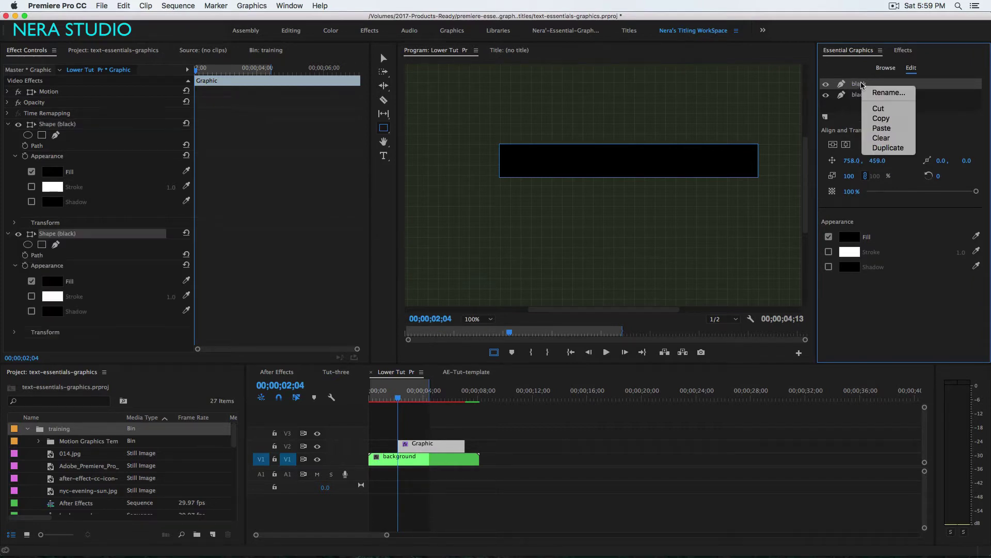
pyautogui.click(889, 93)
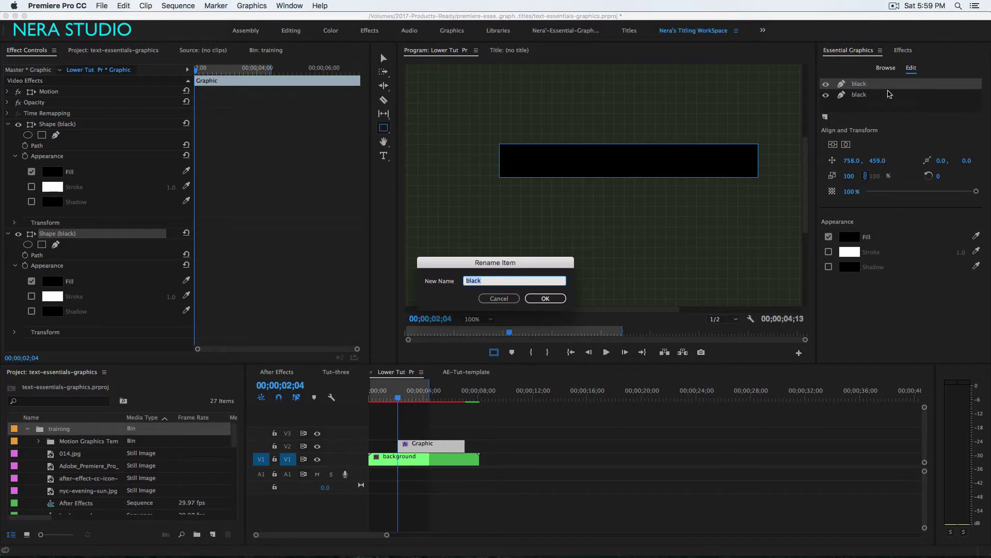
pyautogui.write('red')
pyautogui.press('Return')
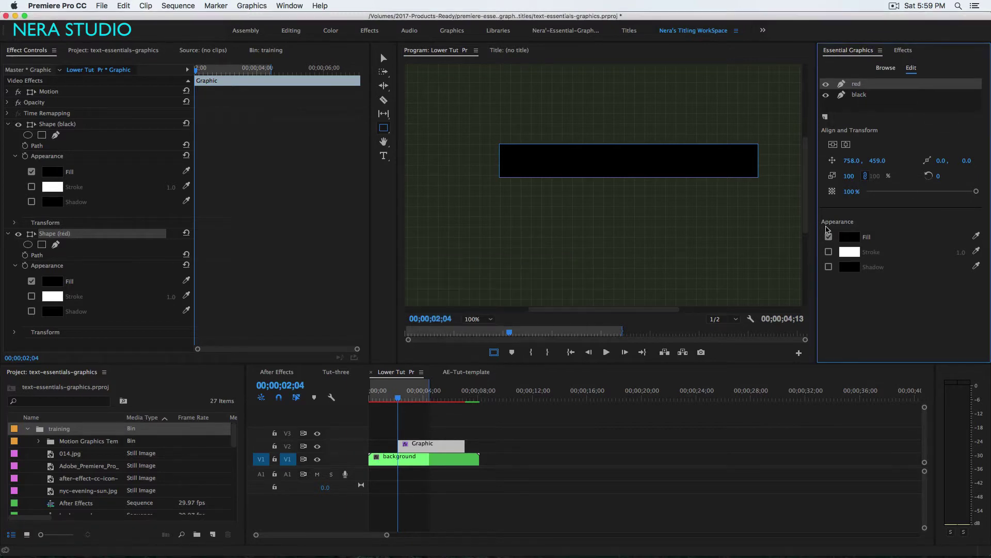
# Fill the red shape with dark red and move its anchor point to the middle of its left edge
pyautogui.click(850, 237)
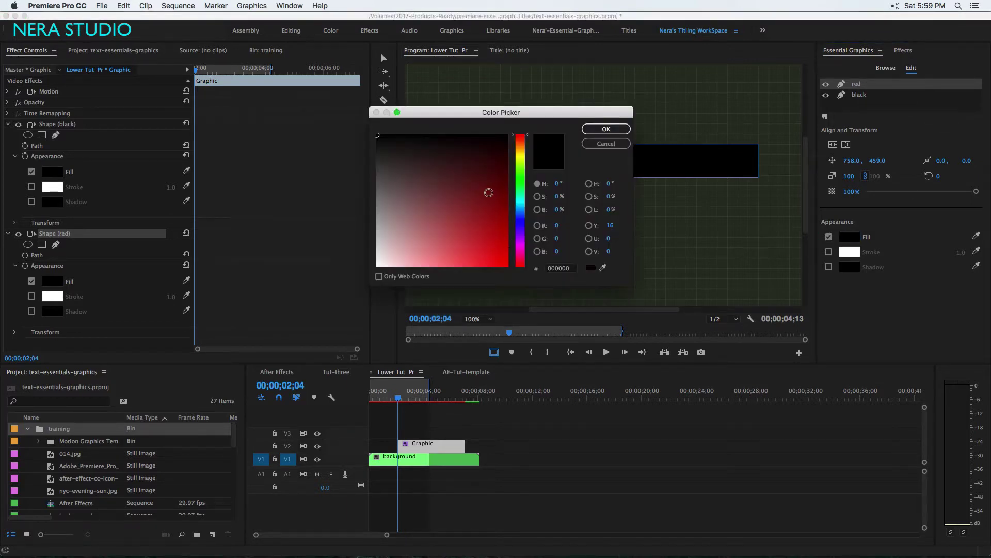
pyautogui.moveTo(488, 193)
pyautogui.mouseDown()
pyautogui.moveTo(465, 192)
pyautogui.moveTo(464, 203)
pyautogui.mouseUp()
pyautogui.click(619, 127)
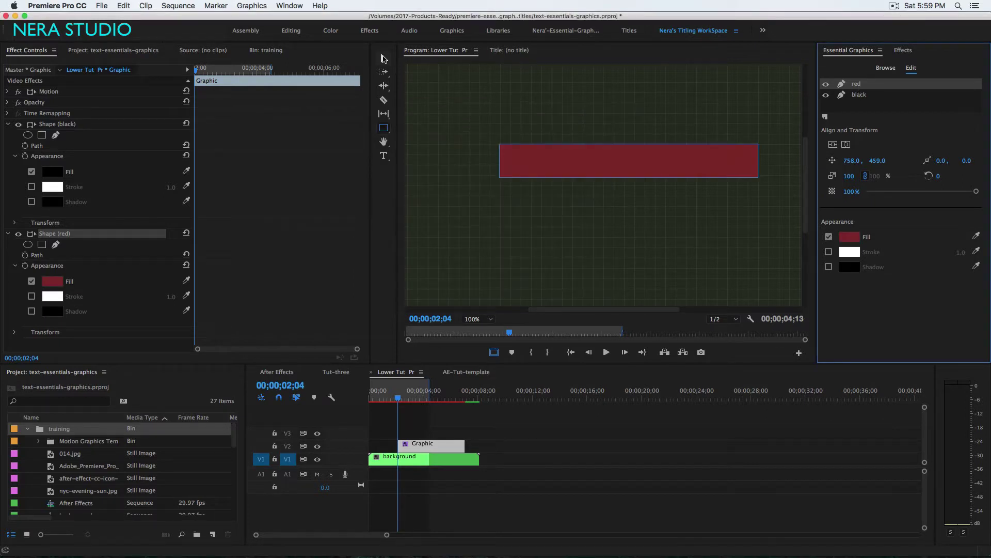
pyautogui.click(384, 58)
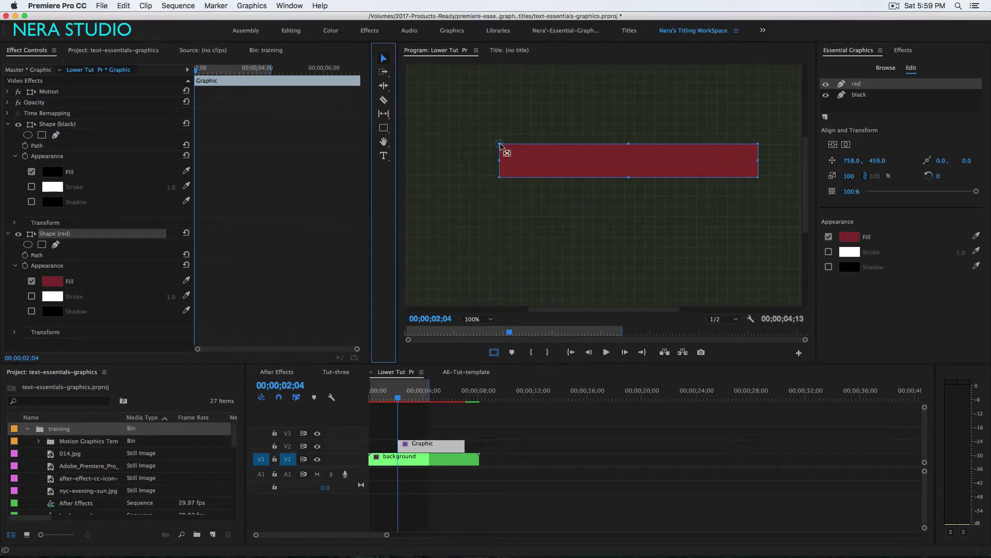
pyautogui.moveTo(499, 143); pyautogui.dragTo(499, 161)
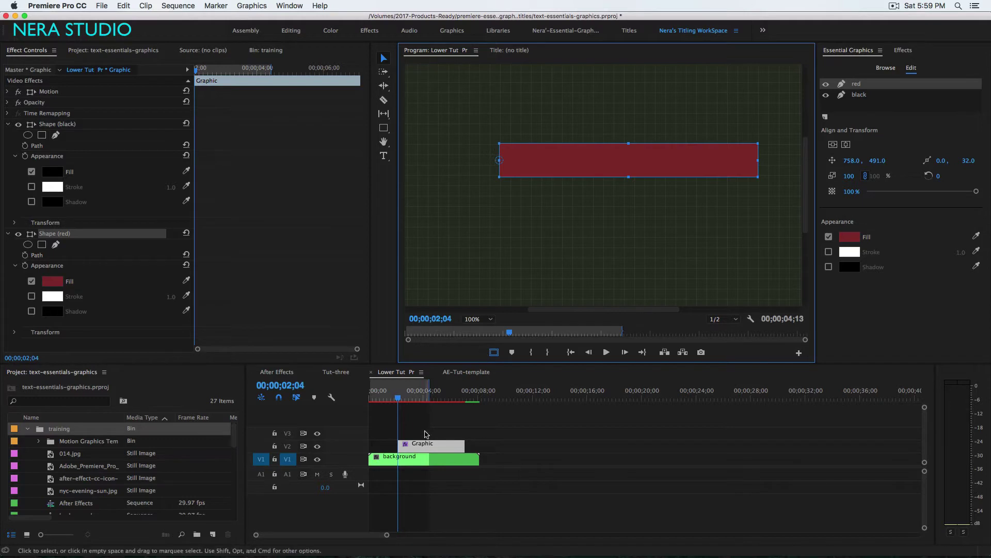
# Move the graphic clip to the sequence start and extend it to the end of the background clip
pyautogui.moveTo(429, 445); pyautogui.dragTo(399, 445)
pyautogui.moveTo(400, 400); pyautogui.dragTo(370, 400)
pyautogui.moveTo(432, 445); pyautogui.dragTo(472, 446)
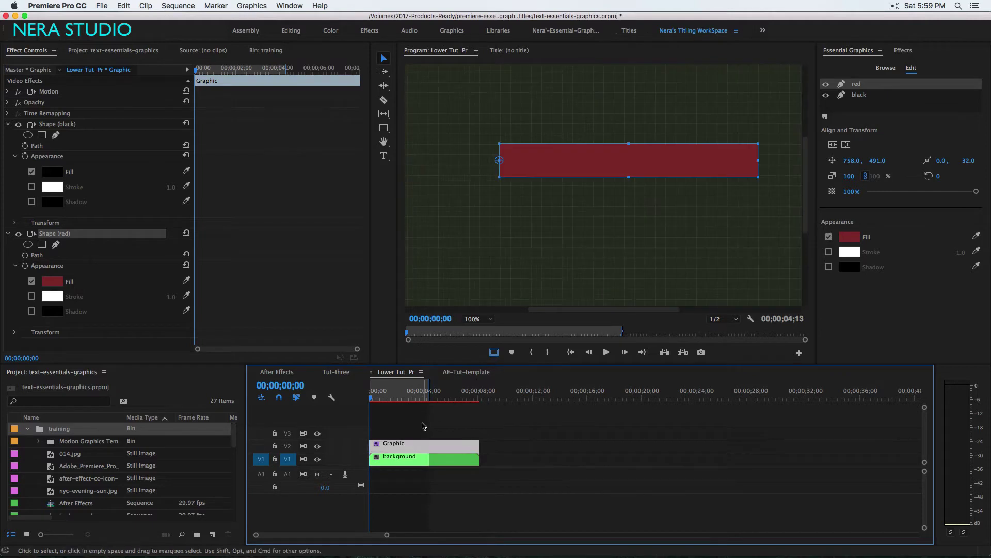
# Turn off Uniform Scale for the red shape and add a Horizontal Scale keyframe of 100 at 00;00;00;00
pyautogui.click(8, 123)
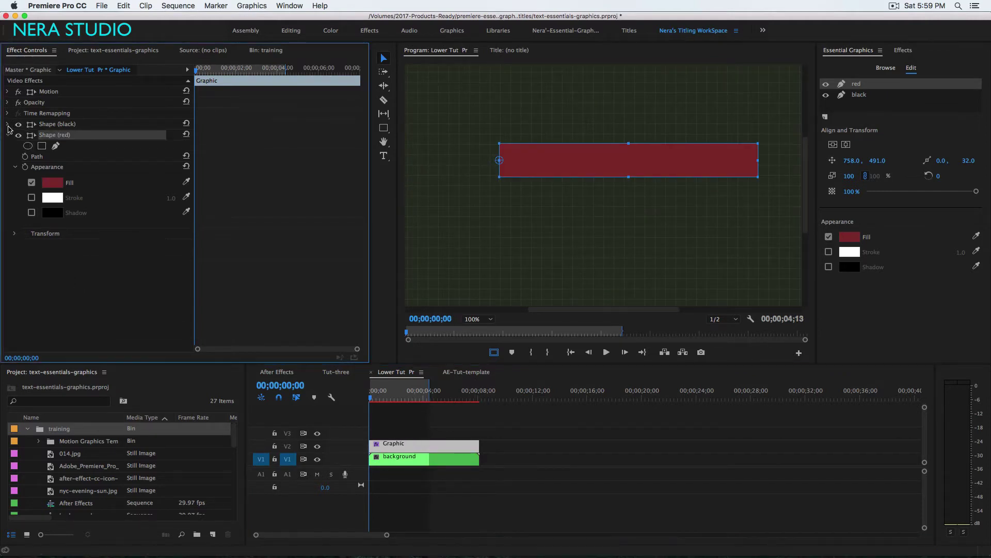
pyautogui.click(15, 167)
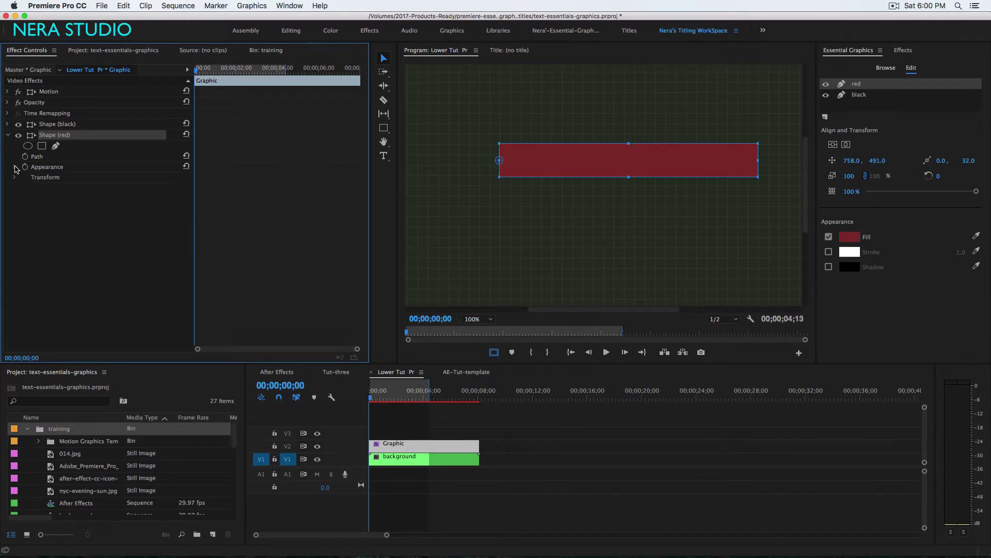
pyautogui.click(15, 178)
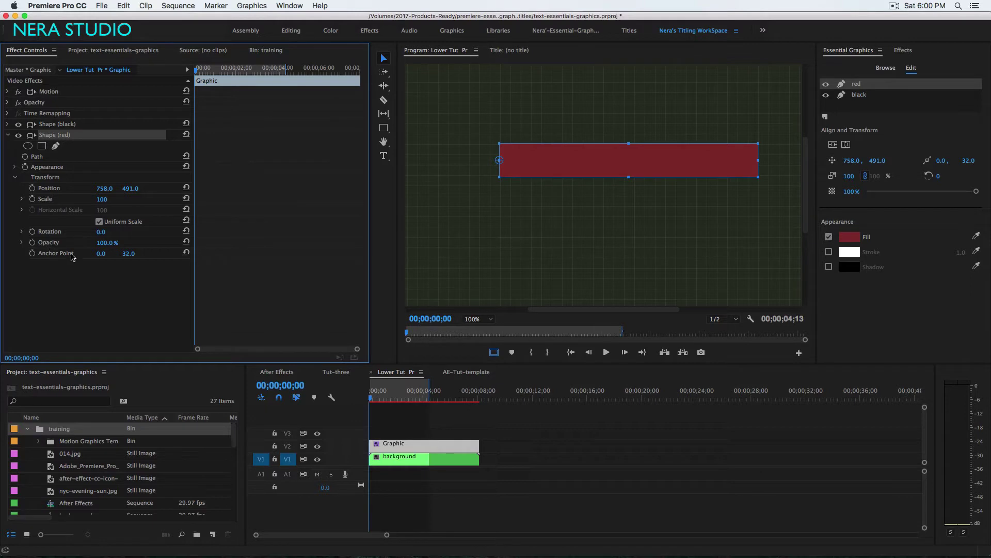
pyautogui.click(100, 222)
pyautogui.click(109, 208)
pyautogui.click(136, 212)
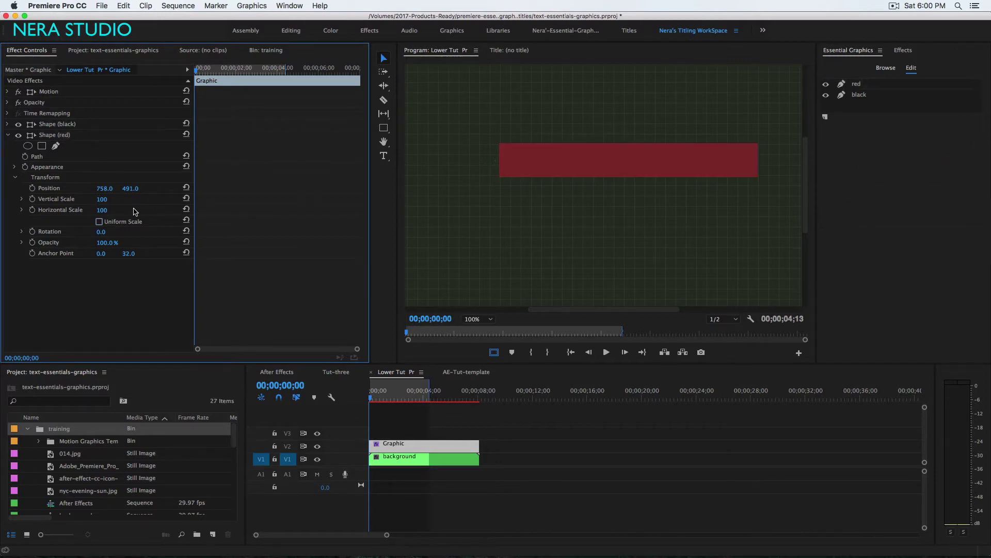
pyautogui.click(32, 210)
# At 00;00;01;00, set the red shape's Horizontal Scale to 0 and scrub back through the animation
pyautogui.click(287, 385)
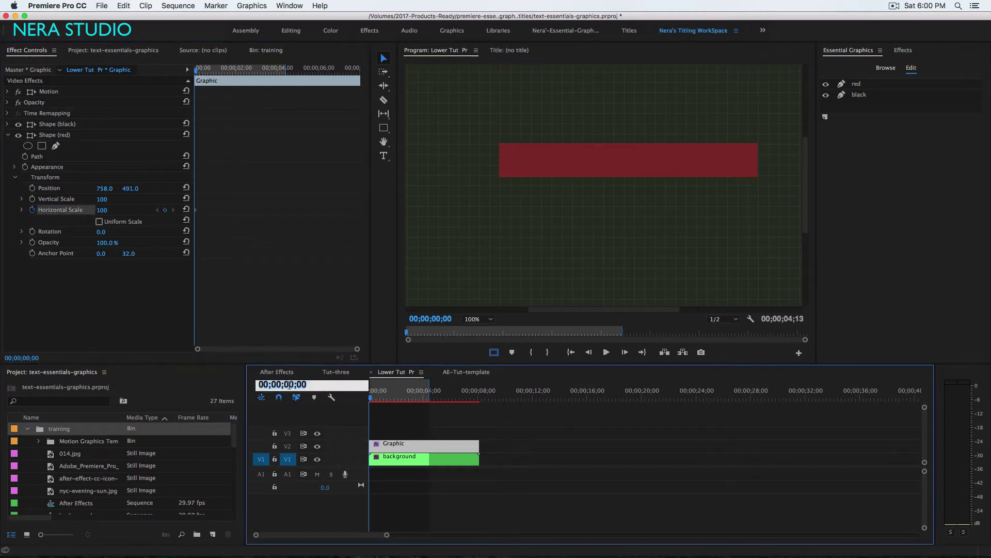
pyautogui.write('100')
pyautogui.press('Return')
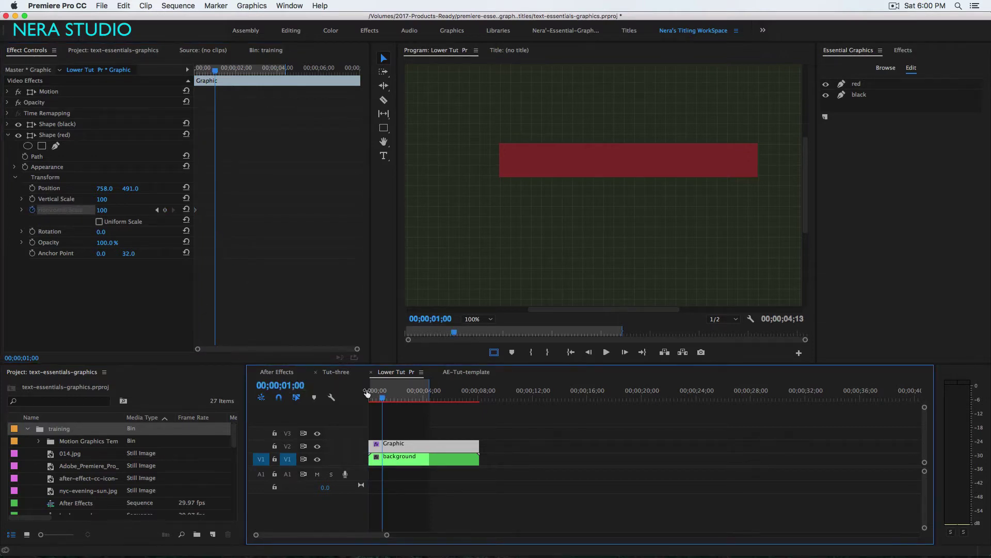
pyautogui.click(103, 211)
pyautogui.write('0')
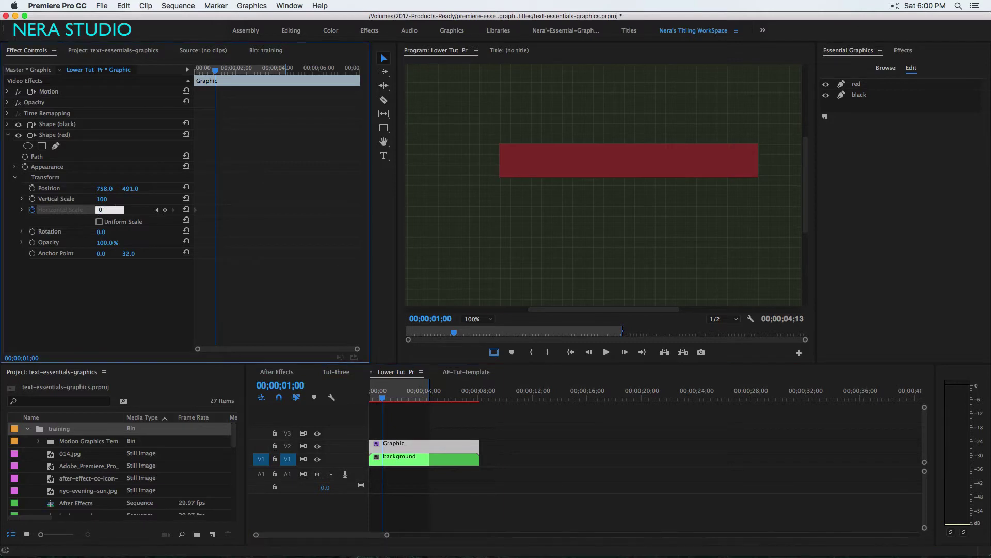
pyautogui.press('Return')
pyautogui.moveTo(382, 401)
pyautogui.mouseDown()
pyautogui.moveTo(370, 401)
pyautogui.moveTo(380, 403)
pyautogui.mouseUp()
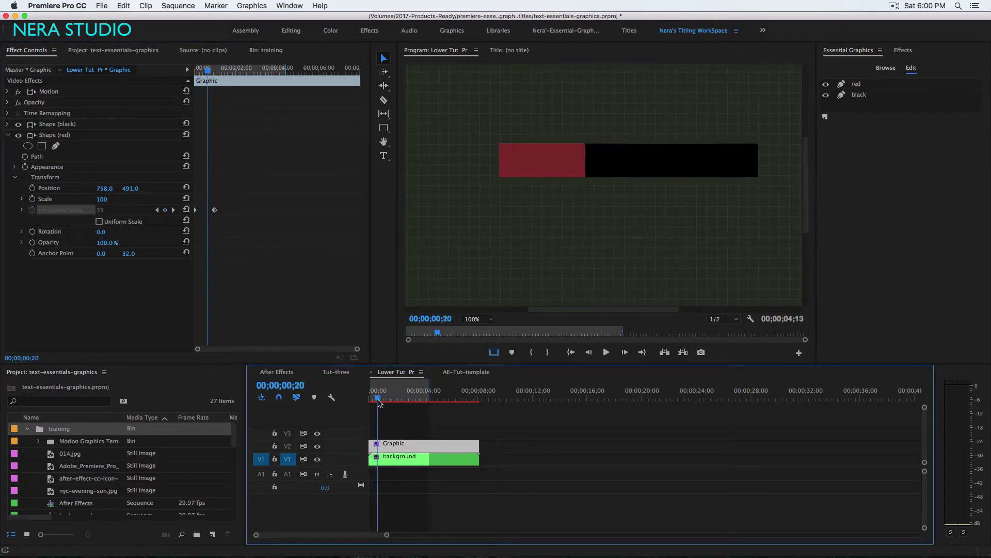
# Change both Horizontal Scale keyframes of the red shape to Auto Bezier interpolation
pyautogui.click(231, 223)
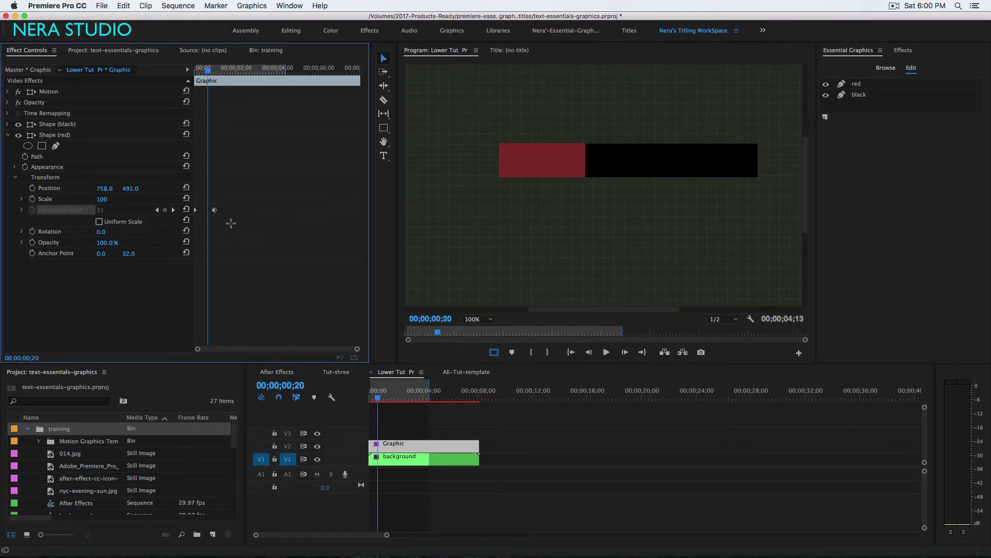
pyautogui.rightClick(215, 210)
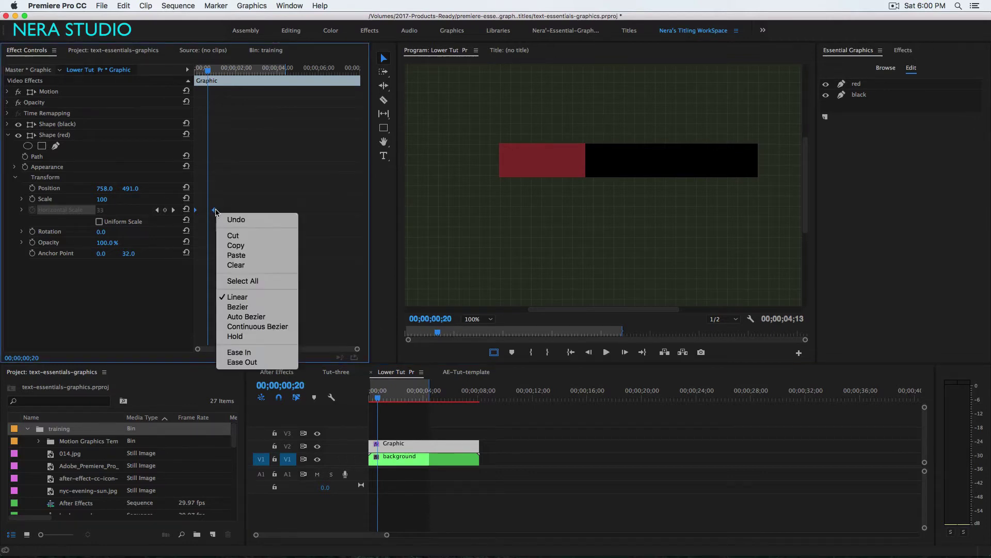
pyautogui.click(266, 320)
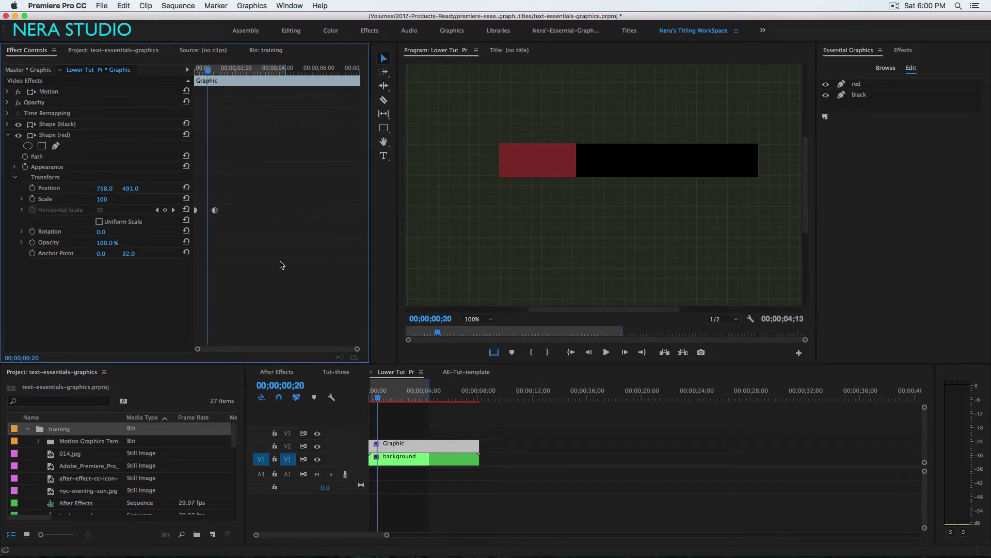
# Reshape the red shape's Horizontal Scale velocity curve so the speed peaks early and eases out towards the second keyframe
pyautogui.press('`')
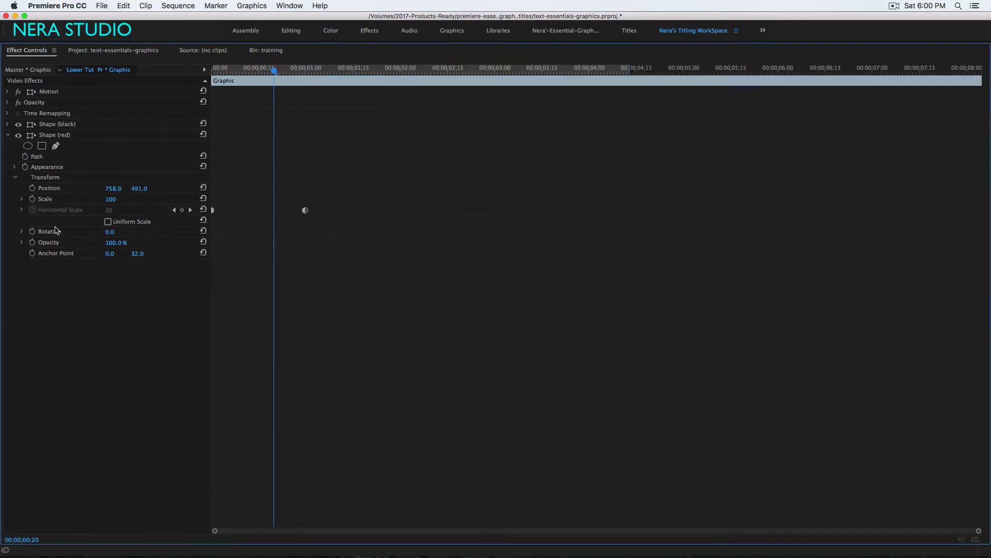
pyautogui.click(21, 210)
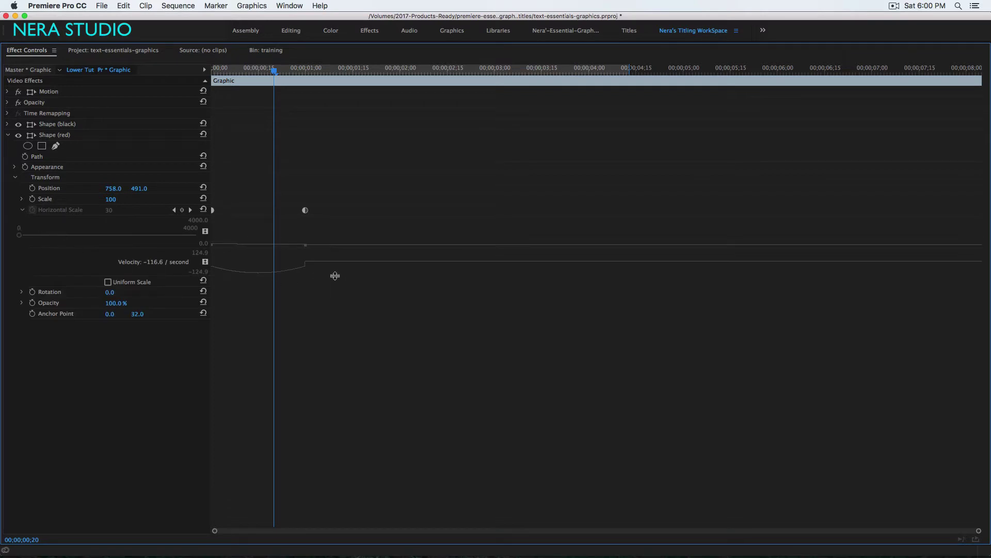
pyautogui.moveTo(312, 223); pyautogui.dragTo(212, 200)
pyautogui.moveTo(289, 268); pyautogui.dragTo(261, 265)
pyautogui.press('`')
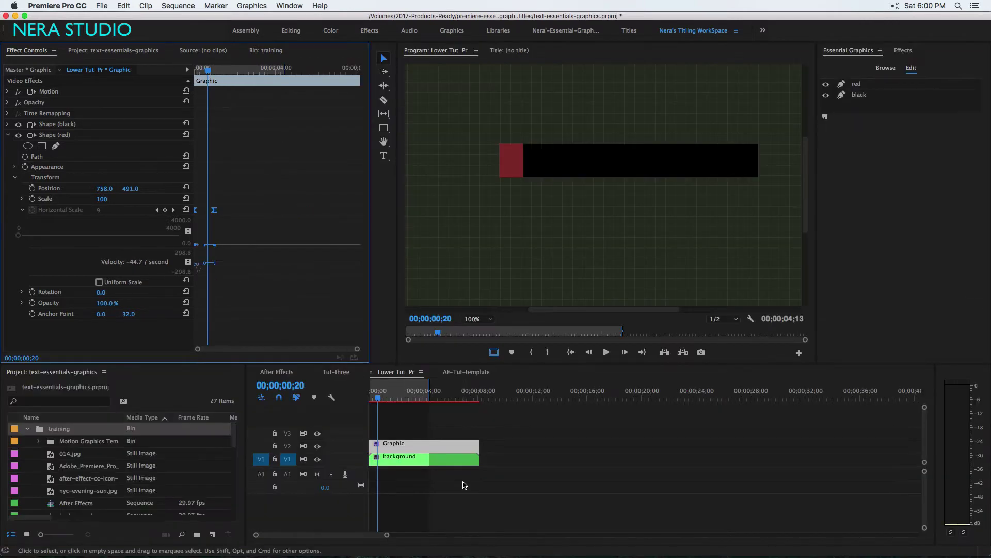
# Set the sequence's out point at 00;00;03;10, then render and play back the red bar animation
pyautogui.click(412, 401)
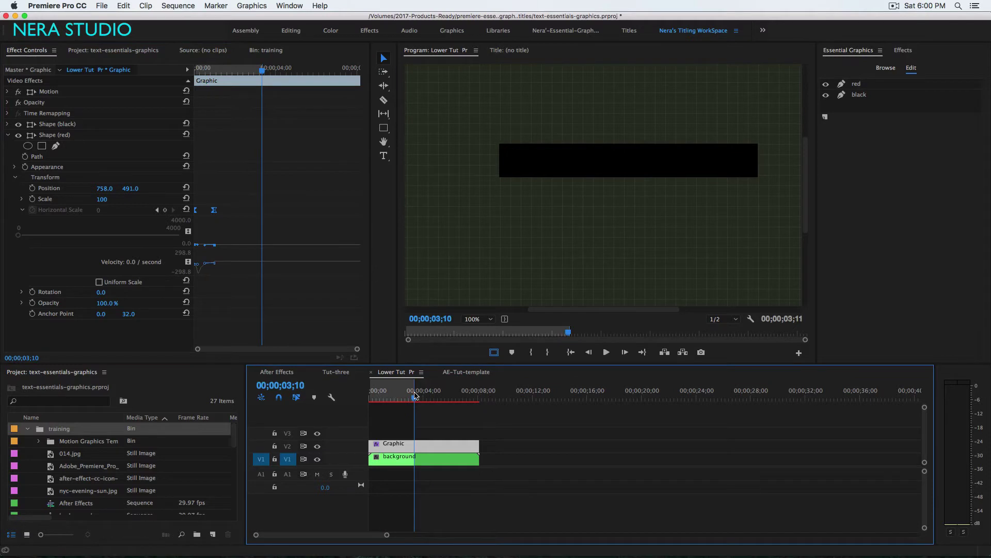
pyautogui.press('Return')
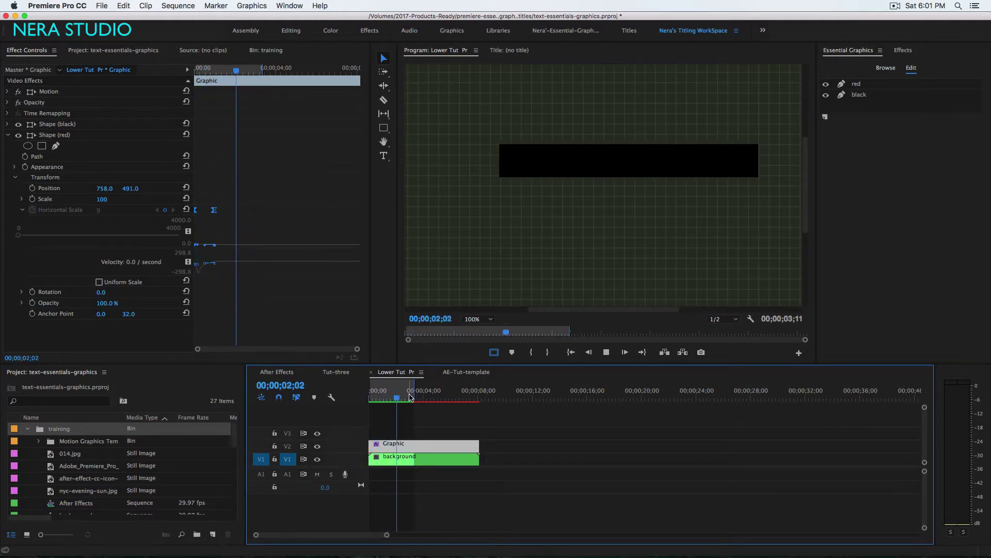
pyautogui.press('space')
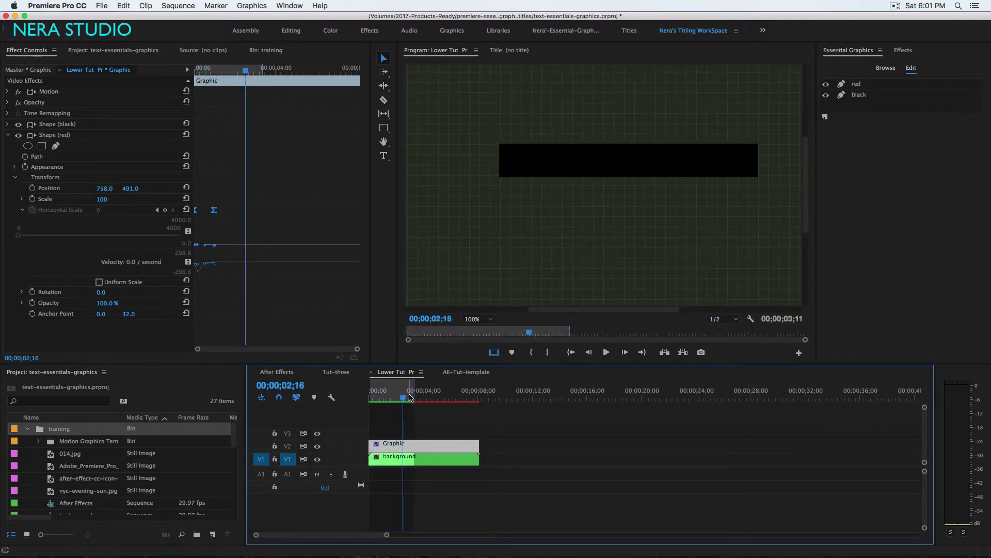
# Duplicate the animated red shape layer twice
pyautogui.click(861, 85)
pyautogui.rightClick(861, 86)
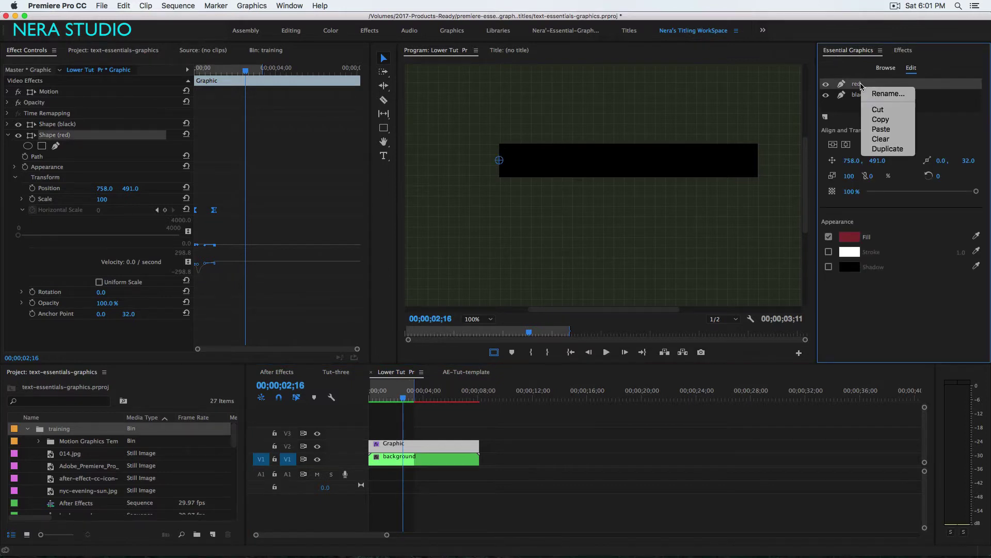
pyautogui.click(887, 149)
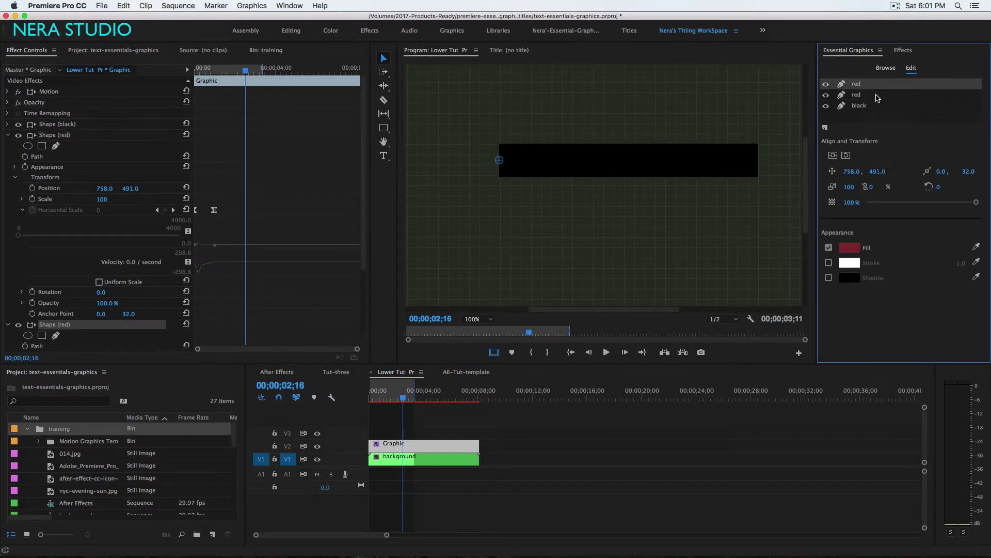
pyautogui.rightClick(862, 86)
pyautogui.click(887, 152)
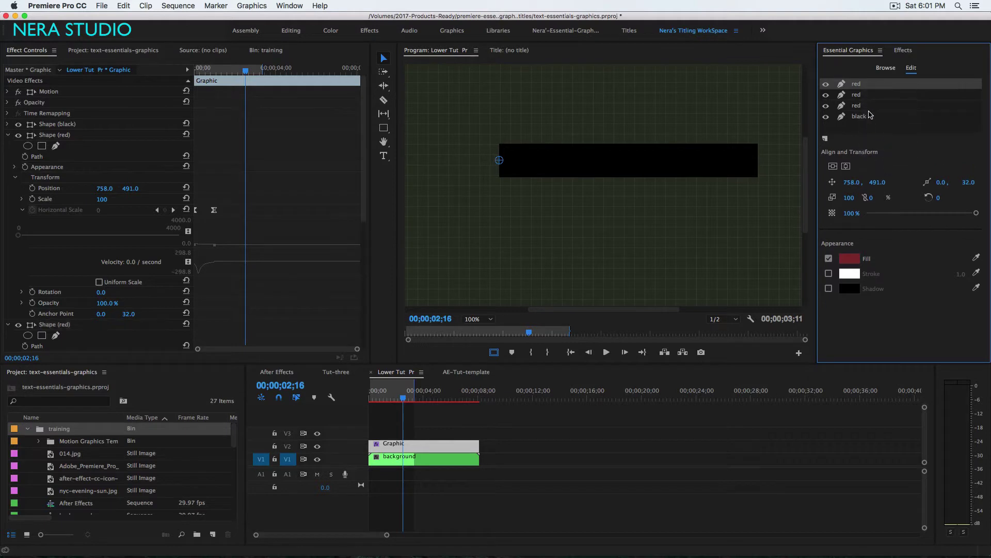
# Rename the middle of the three red shape layers to blue
pyautogui.rightClick(862, 98)
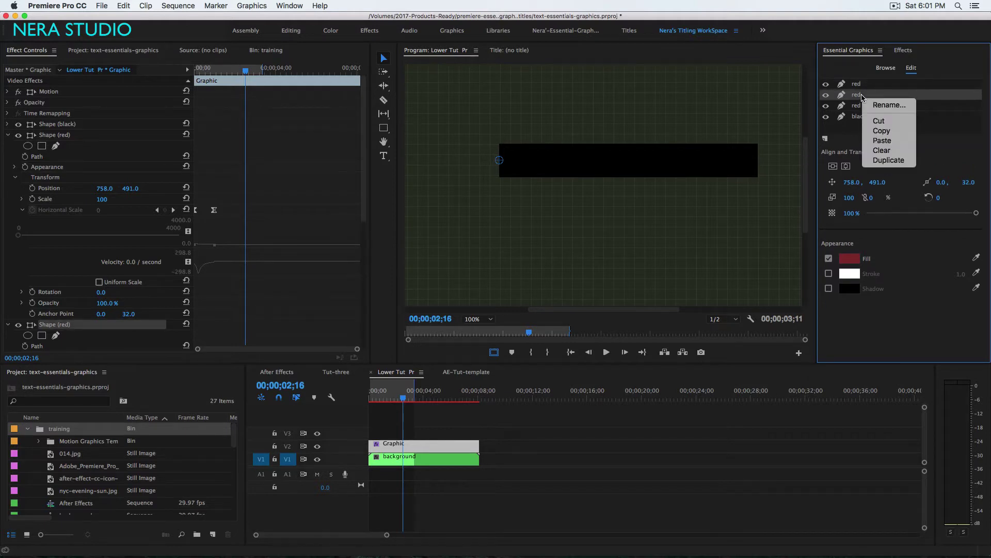
pyautogui.click(884, 106)
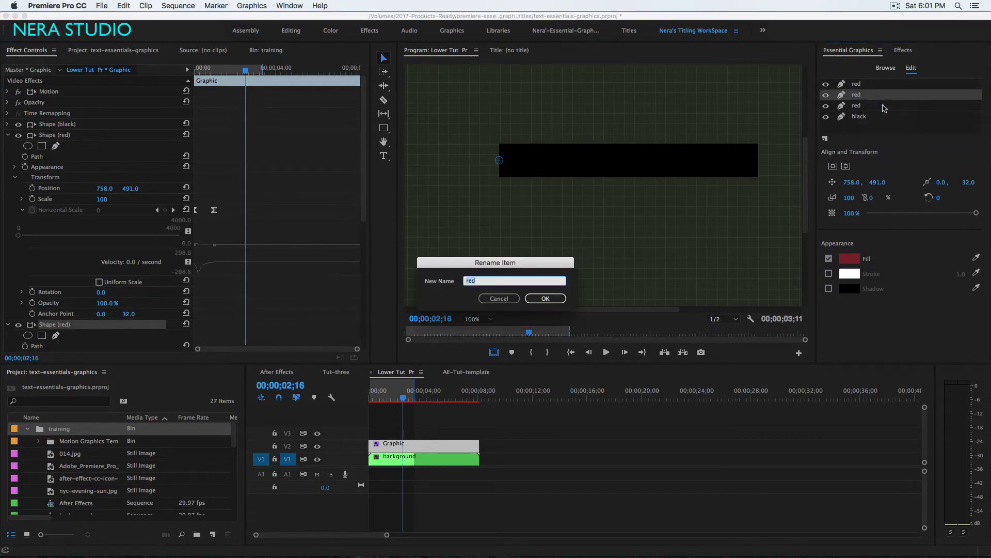
pyautogui.write('blue')
pyautogui.press('Return')
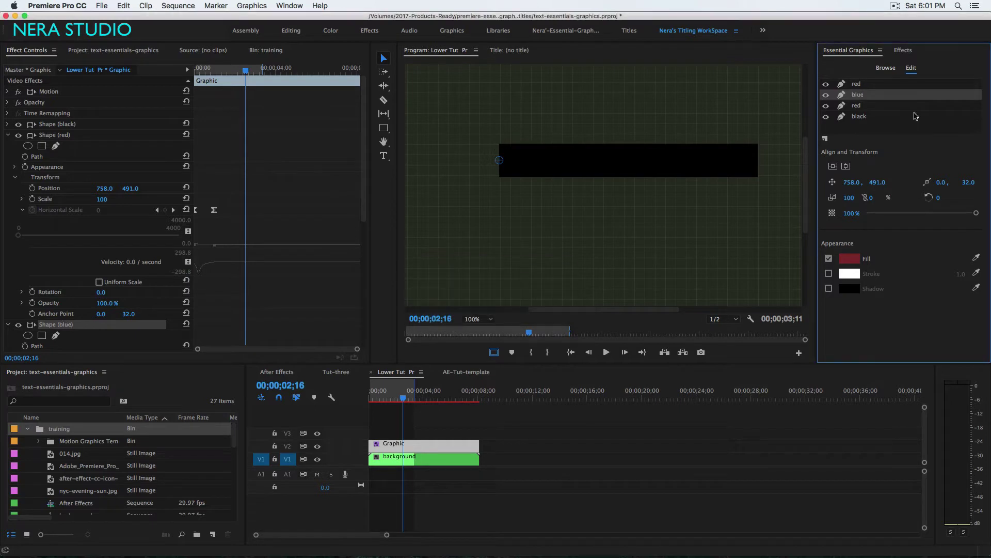
# Change the blue shape layer's fill from red to a medium blue
pyautogui.click(850, 258)
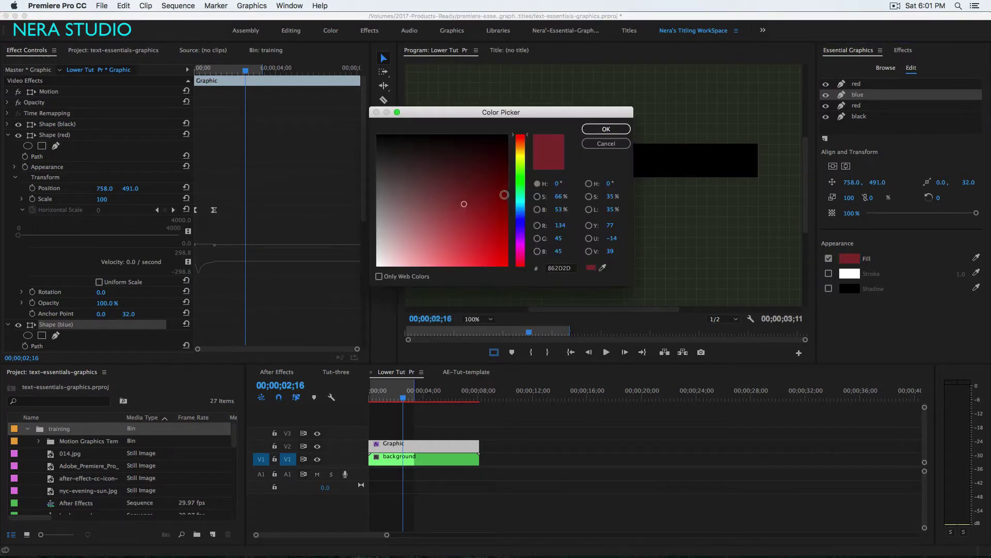
pyautogui.moveTo(518, 197); pyautogui.dragTo(519, 210)
pyautogui.click(480, 223)
pyautogui.click(604, 130)
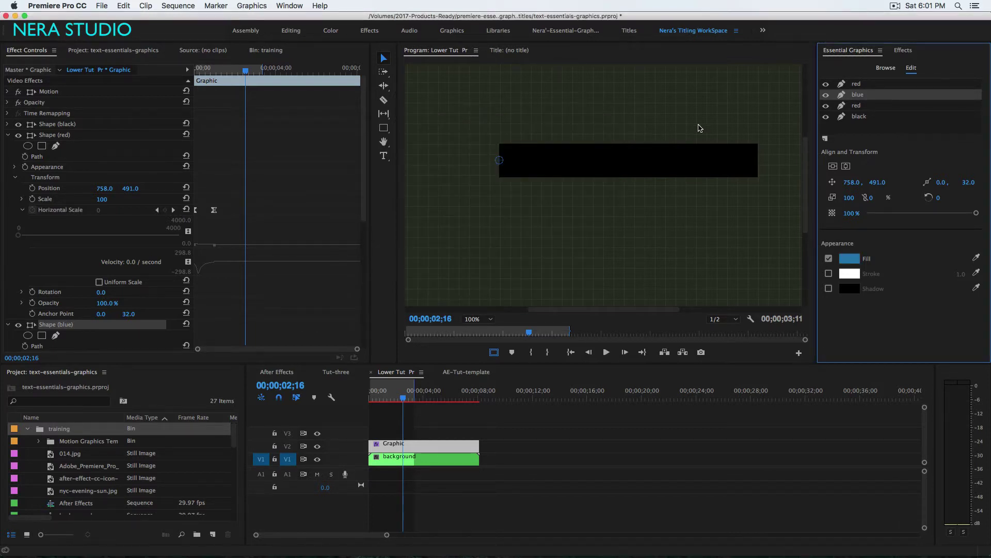
# Play the Tut-three sequence from its start as a reference, and return to the Lower Tut Pr sequence
pyautogui.click(341, 372)
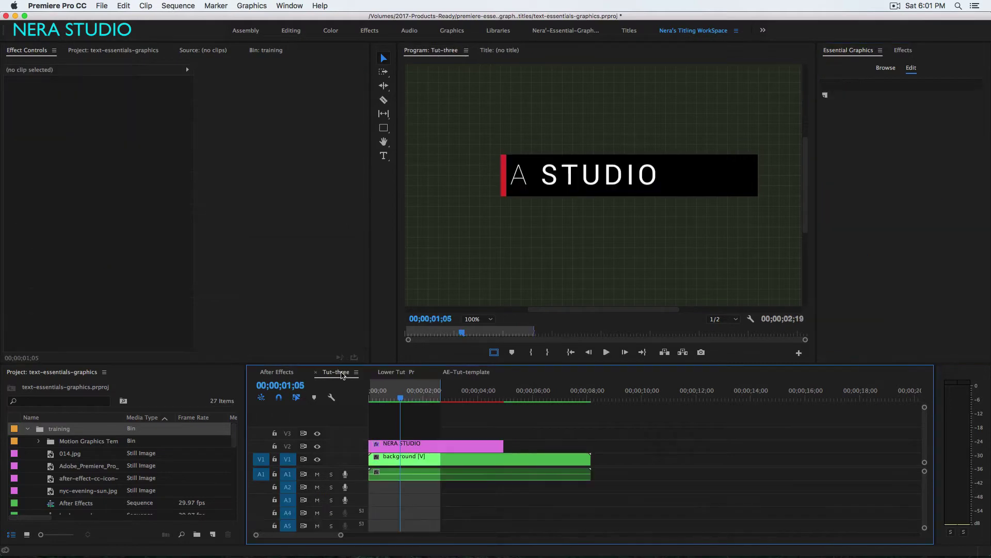
pyautogui.press('Home')
pyautogui.press('space')
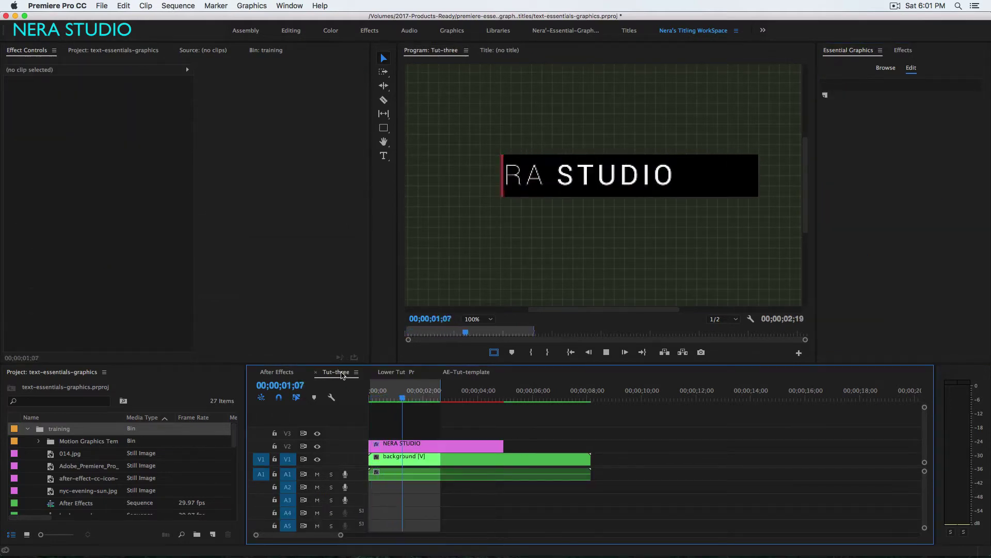
pyautogui.click(404, 373)
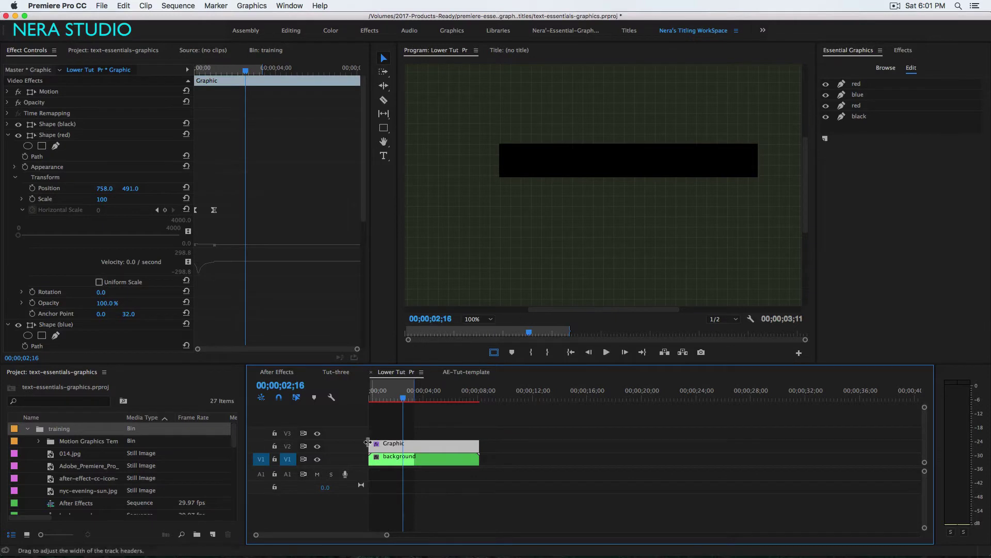
# Move the playhead to 00;00;01;06 and collapse the effect properties of the two red shapes and the blue shape
pyautogui.moveTo(400, 408)
pyautogui.mouseDown()
pyautogui.moveTo(369, 408)
pyautogui.moveTo(385, 408)
pyautogui.mouseUp()
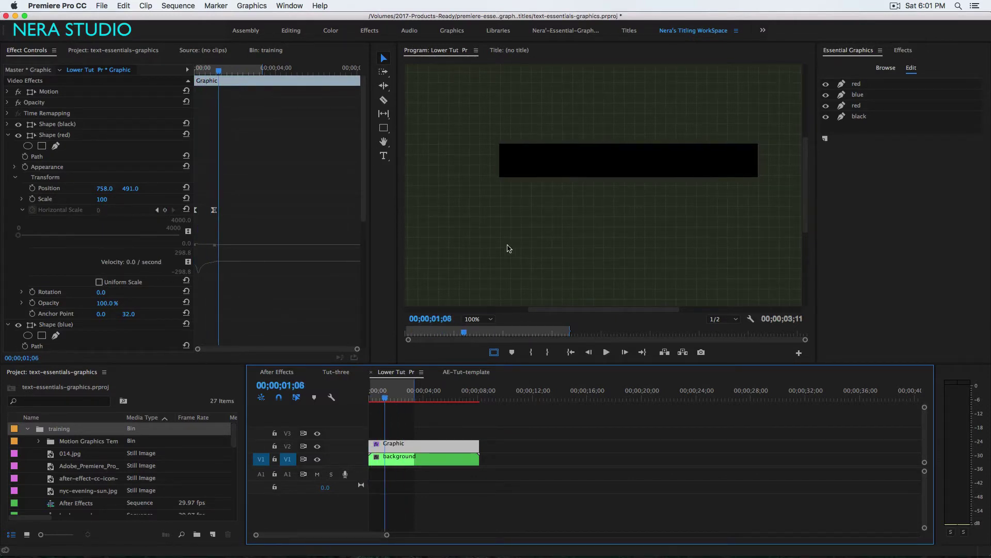
pyautogui.click(8, 135)
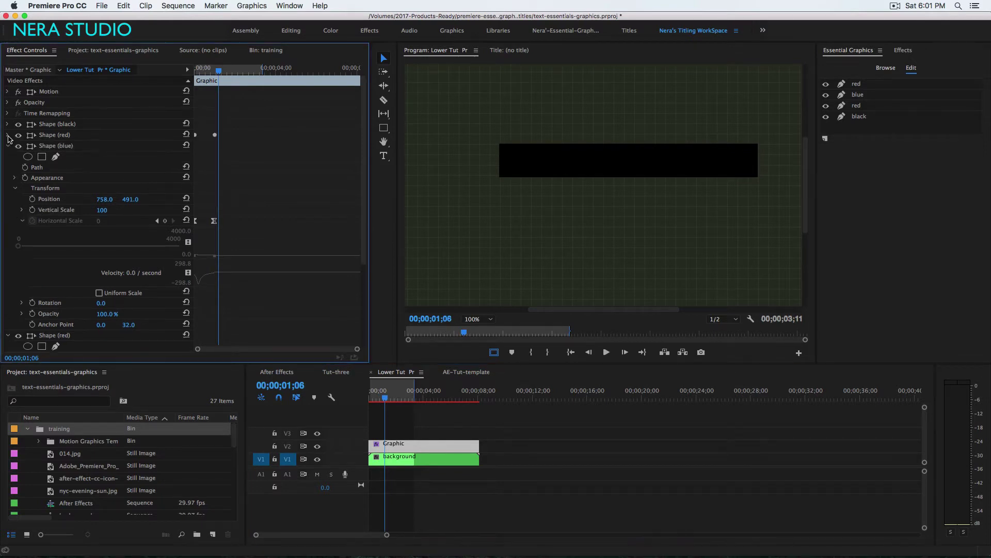
pyautogui.click(8, 145)
pyautogui.click(8, 156)
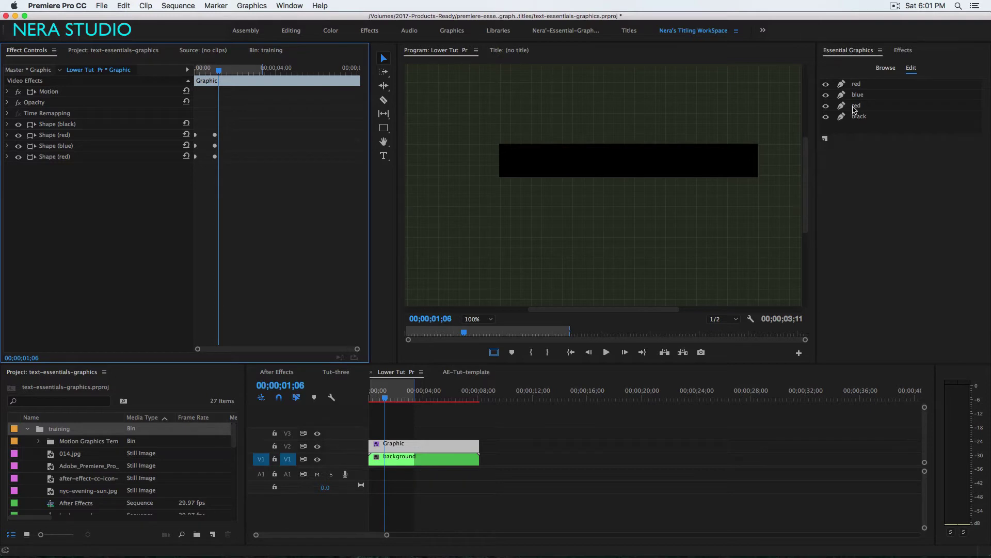
# Delay both Horizontal Scale keyframes of the blue shape by a few frames so it starts after the top red shape
pyautogui.click(859, 86)
pyautogui.click(861, 95)
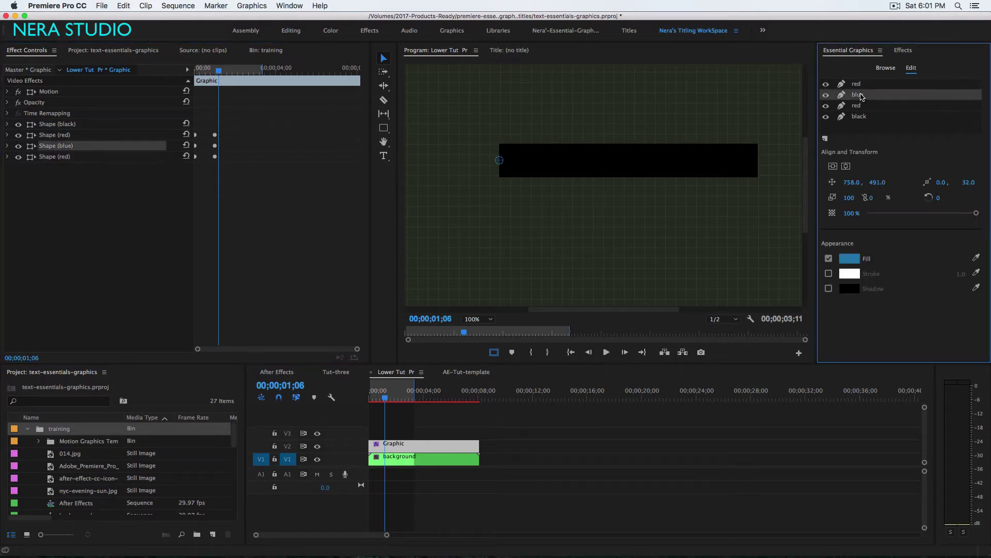
pyautogui.click(859, 105)
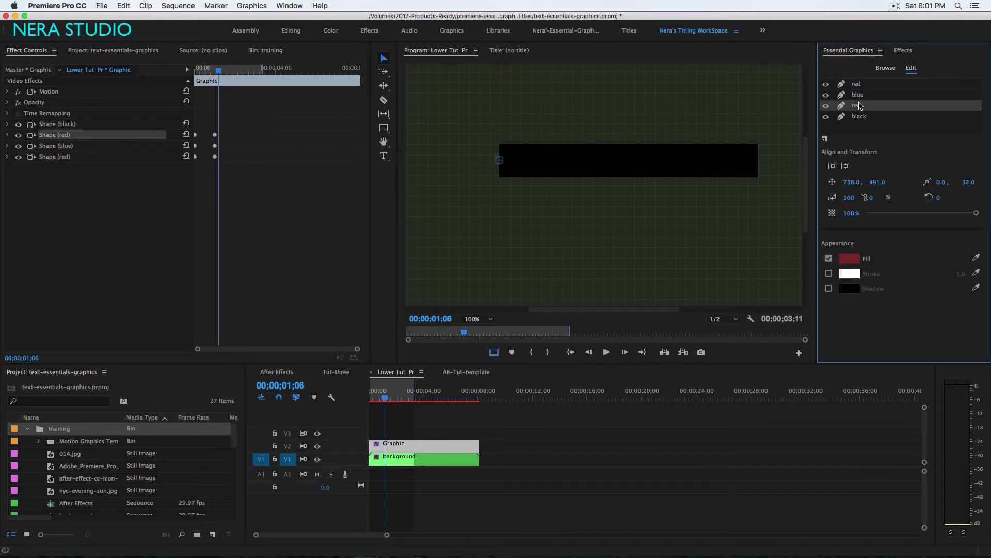
pyautogui.click(858, 97)
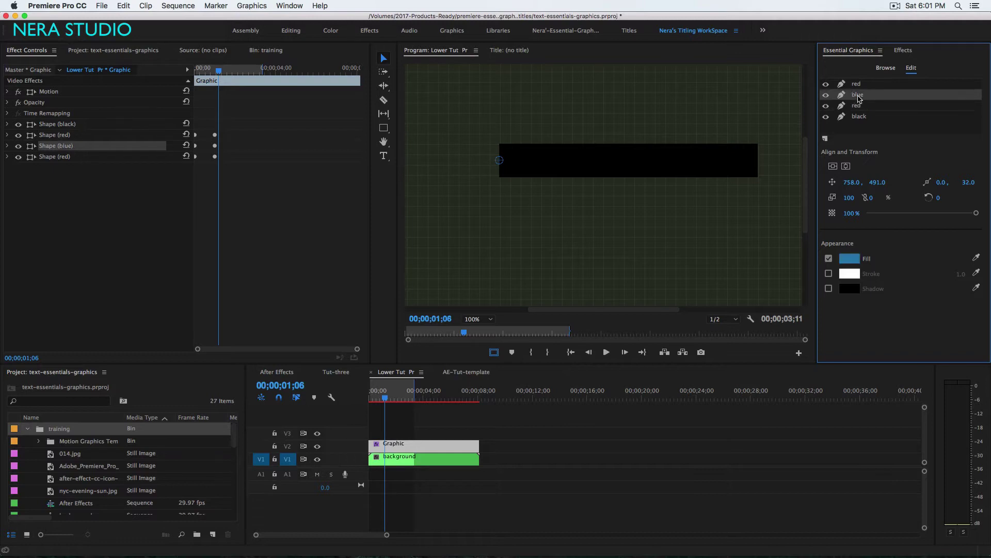
pyautogui.click(7, 146)
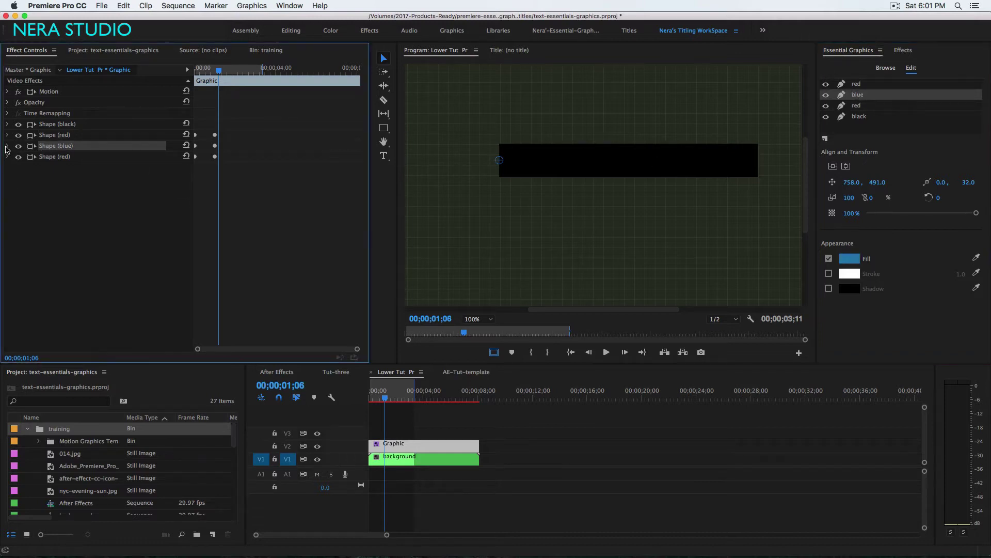
pyautogui.moveTo(245, 237); pyautogui.dragTo(194, 215)
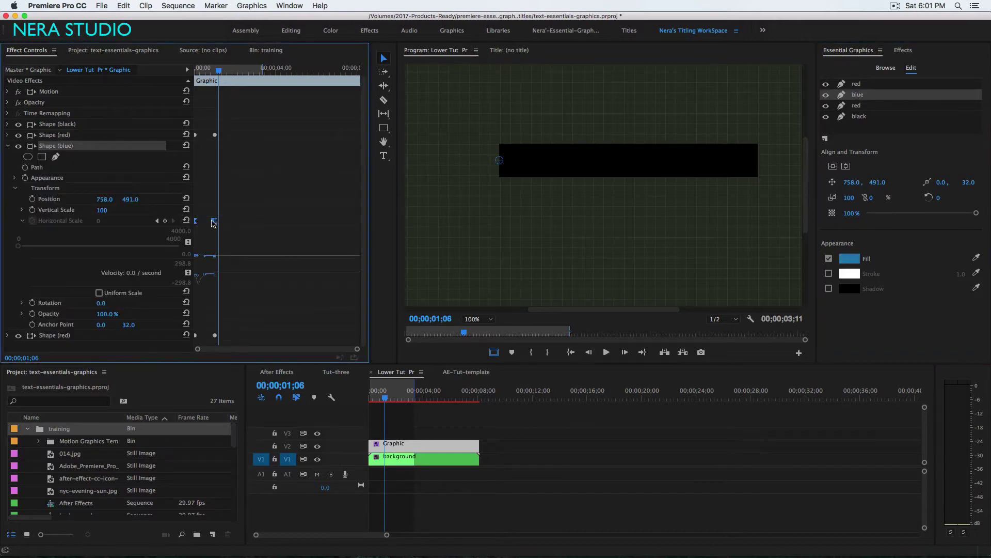
pyautogui.press('Left')
pyautogui.press('Left')
pyautogui.press('Left')
pyautogui.press('Left')
pyautogui.press('Left')
pyautogui.press('Left')
pyautogui.press('Left')
pyautogui.press('Left')
pyautogui.press('Left')
pyautogui.press('Left')
pyautogui.press('Left')
pyautogui.press('Left')
pyautogui.press('Left')
pyautogui.press('Left')
pyautogui.press('Left')
pyautogui.press('Left')
pyautogui.press('Left')
pyautogui.press('Left')
pyautogui.press('Left')
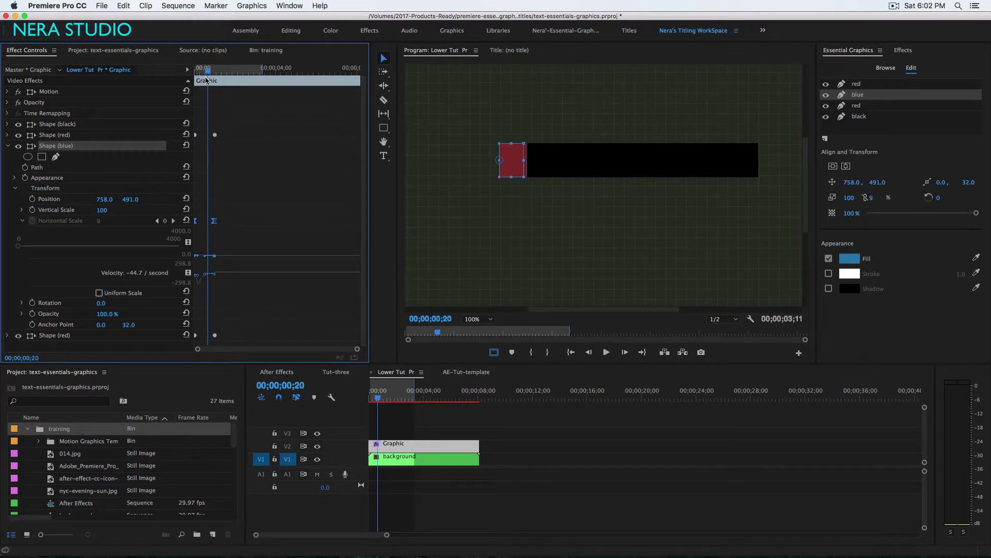
pyautogui.moveTo(215, 223); pyautogui.dragTo(221, 223)
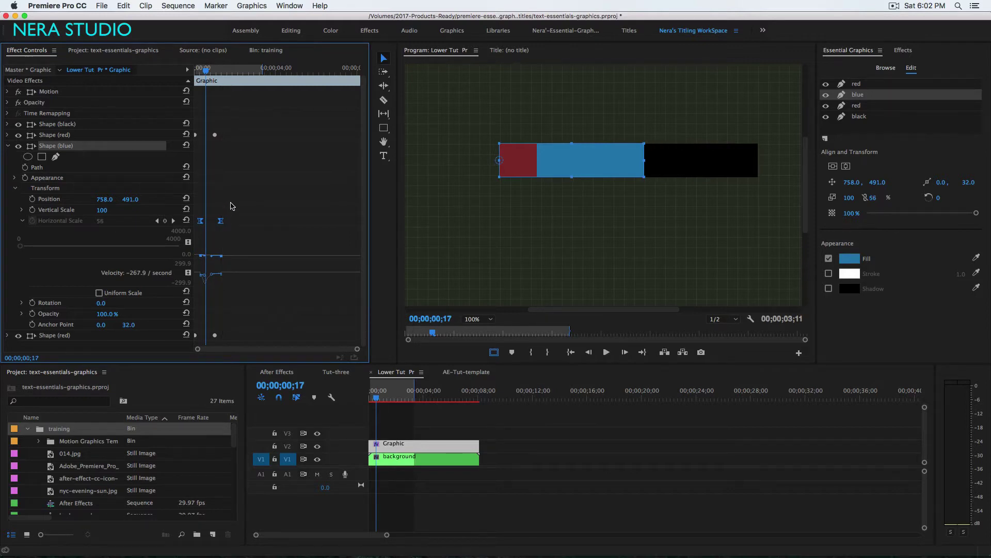
# Delay both Horizontal Scale keyframes of the lower red shape past the blue ones, with the second at about 00;00;01;14
pyautogui.click(7, 147)
pyautogui.click(853, 107)
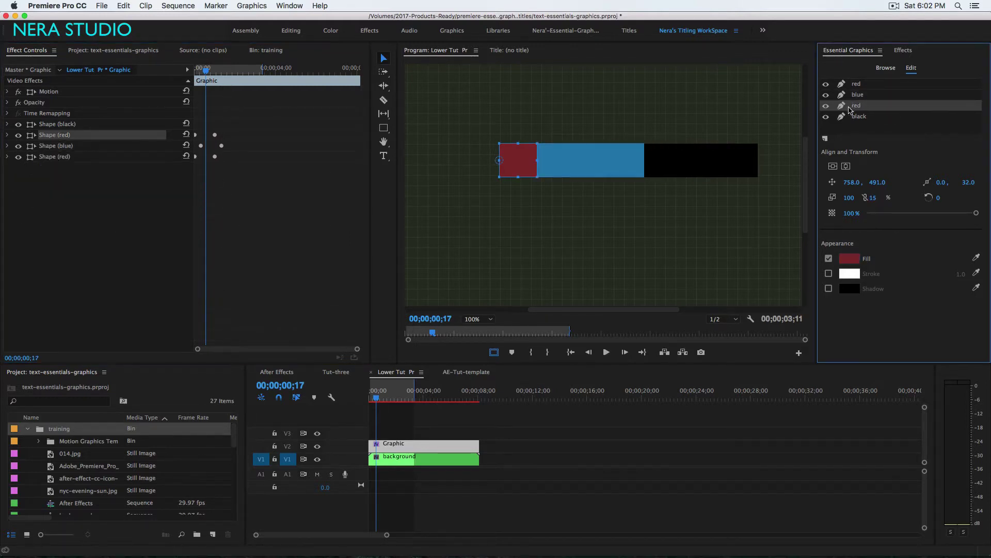
pyautogui.click(8, 136)
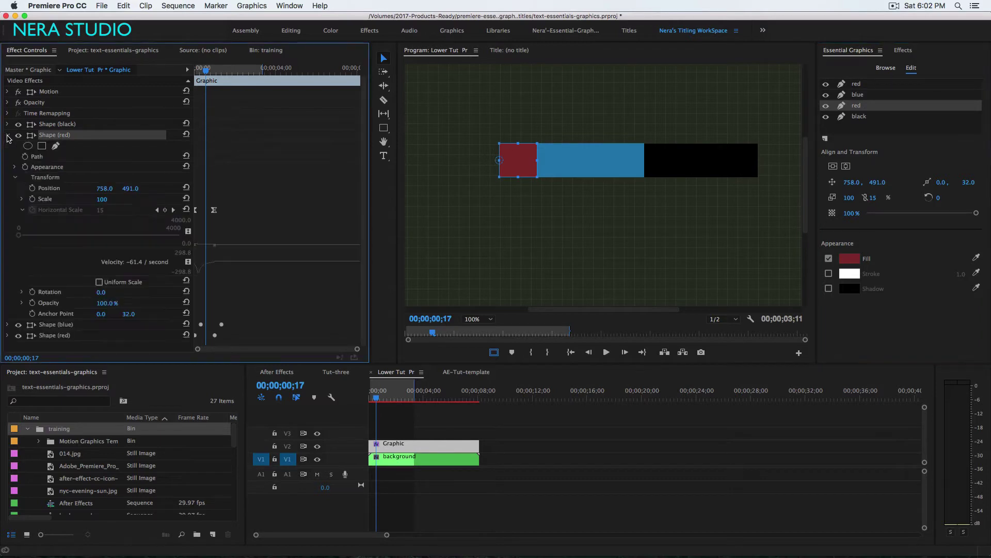
pyautogui.moveTo(193, 208); pyautogui.dragTo(227, 214)
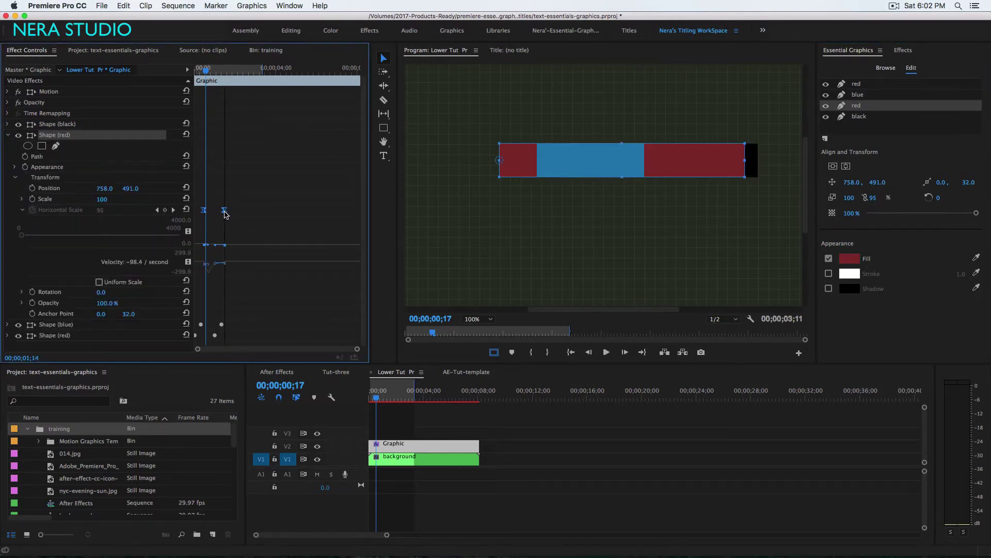
# Render and play back the staggered red, blue and red bar animation from the start of the sequence
pyautogui.click(407, 424)
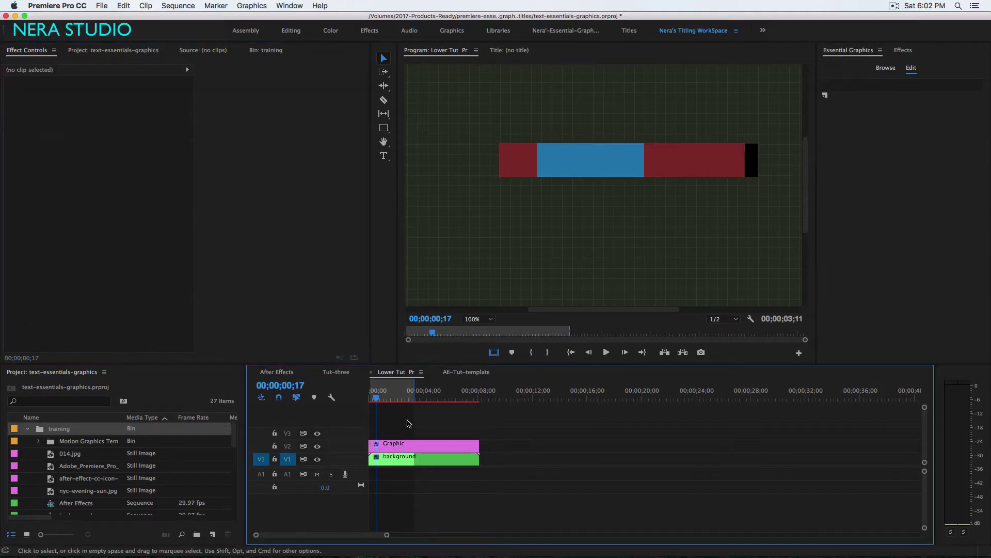
pyautogui.press('Home')
pyautogui.press('space')
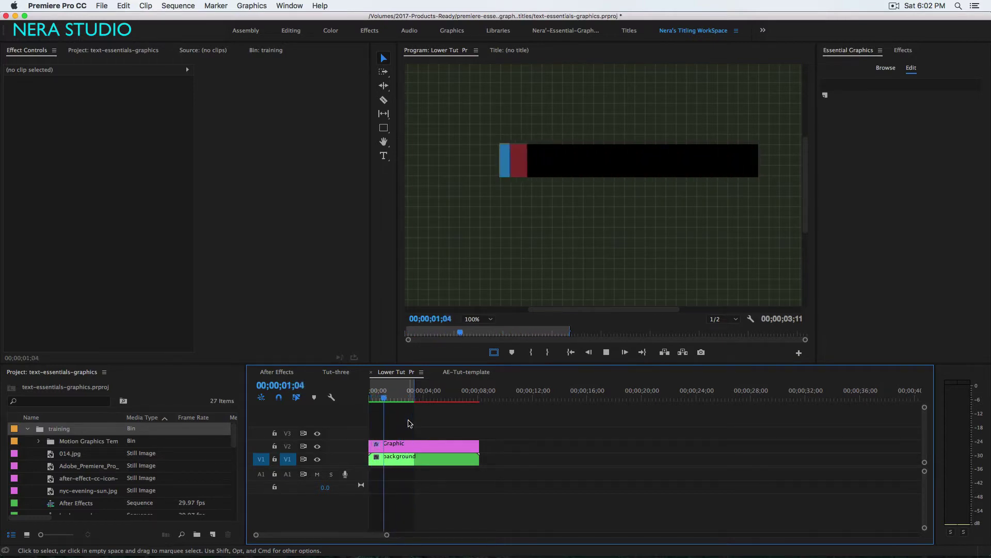
pyautogui.press('space')
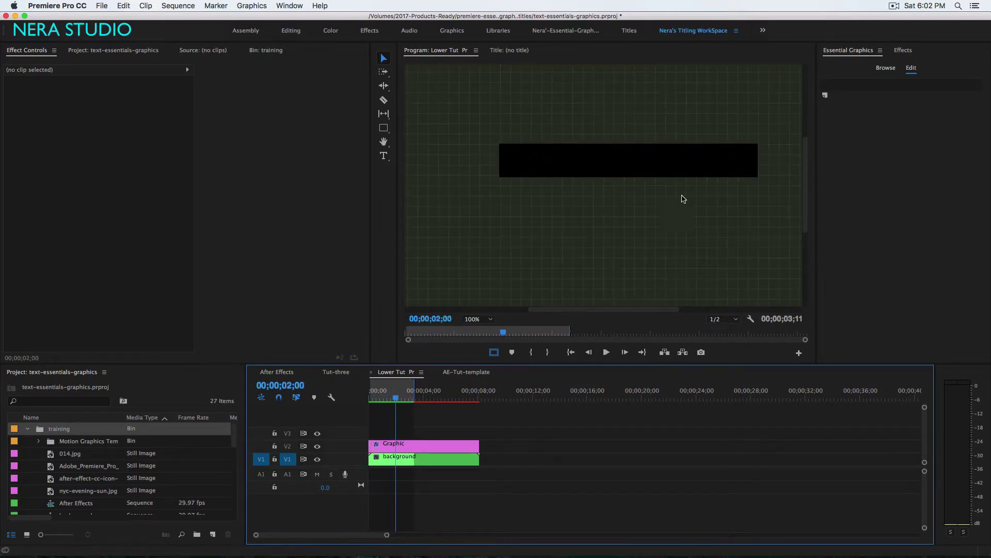
# Move the black shape's anchor point to the middle of its left edge, at about -1.0, 32.0
pyautogui.moveTo(398, 400); pyautogui.dragTo(406, 399)
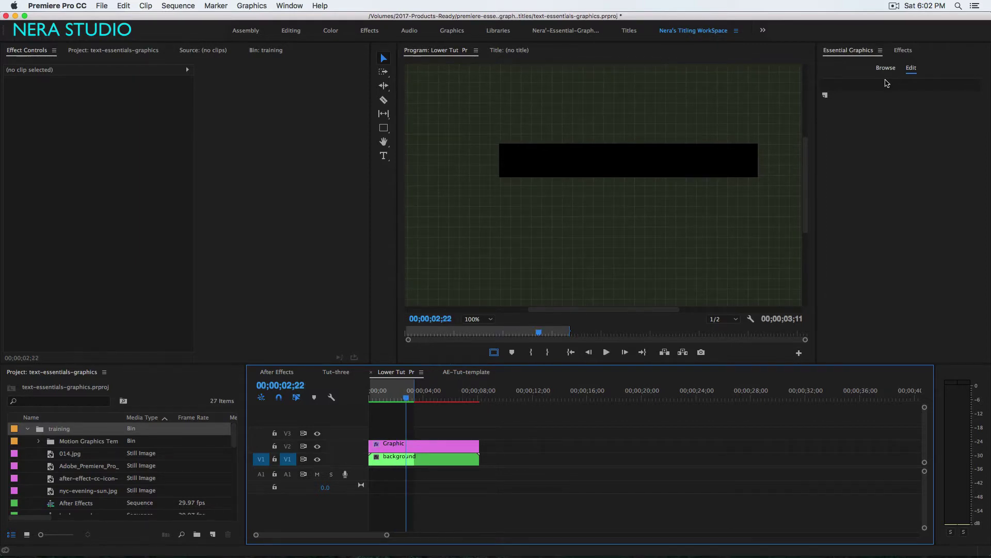
pyautogui.click(428, 445)
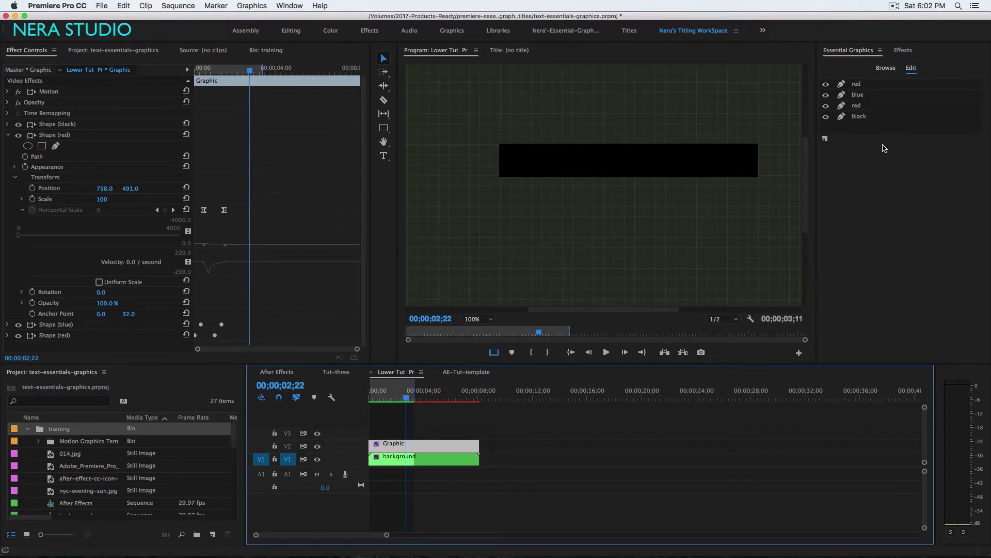
pyautogui.click(859, 117)
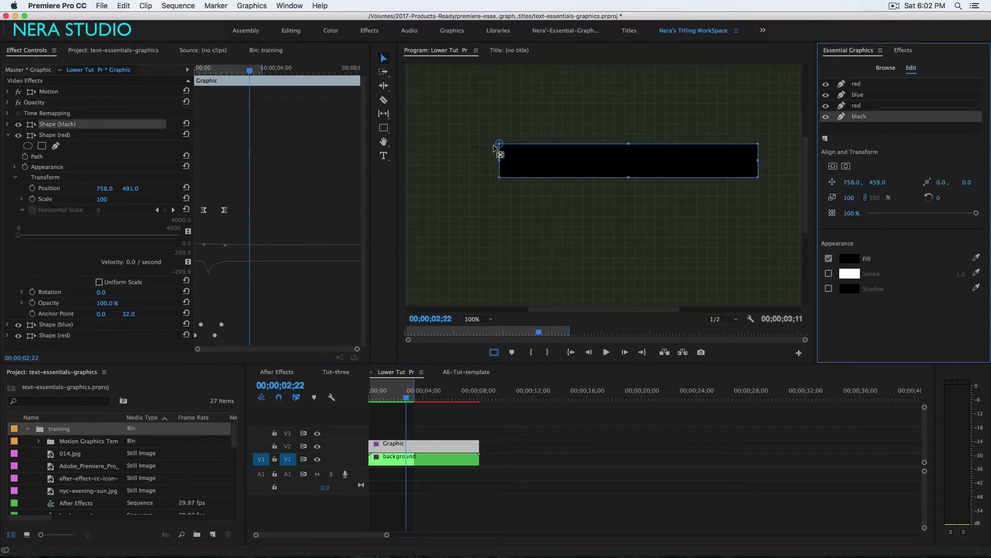
pyautogui.moveTo(499, 144); pyautogui.dragTo(499, 163)
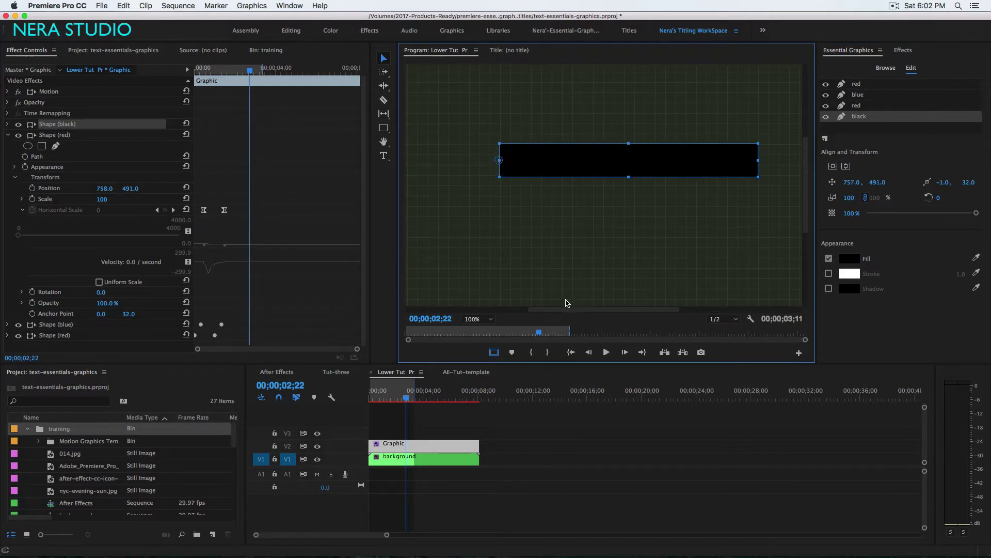
# At 00;00;00;15, turn off Uniform Scale for the black shape and add a Horizontal Scale keyframe with value 0
pyautogui.moveTo(406, 398); pyautogui.dragTo(375, 410)
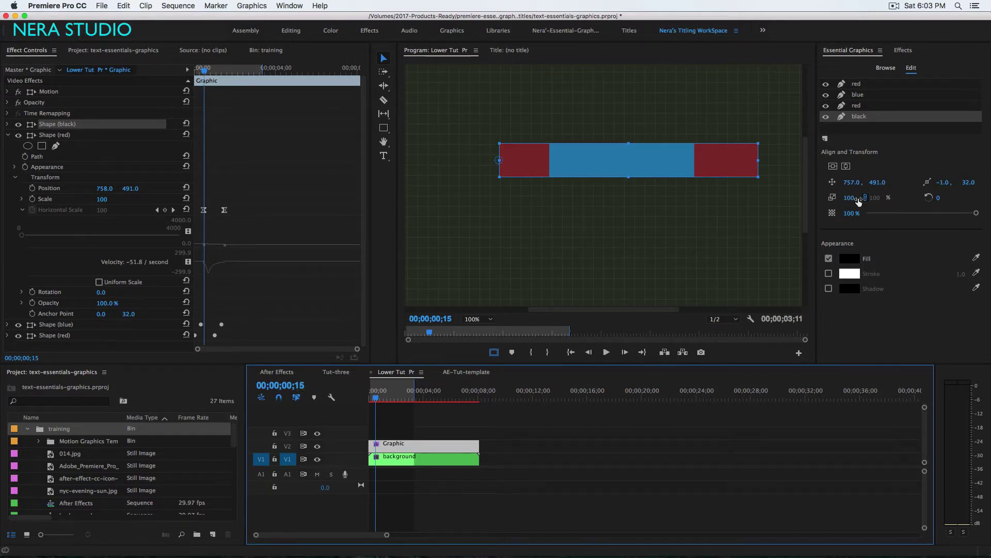
pyautogui.click(7, 135)
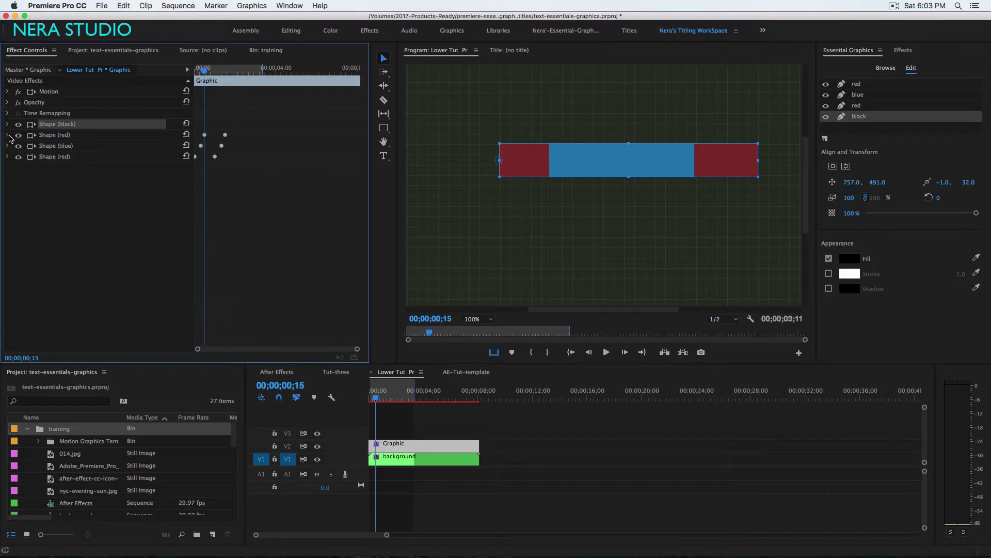
pyautogui.click(7, 125)
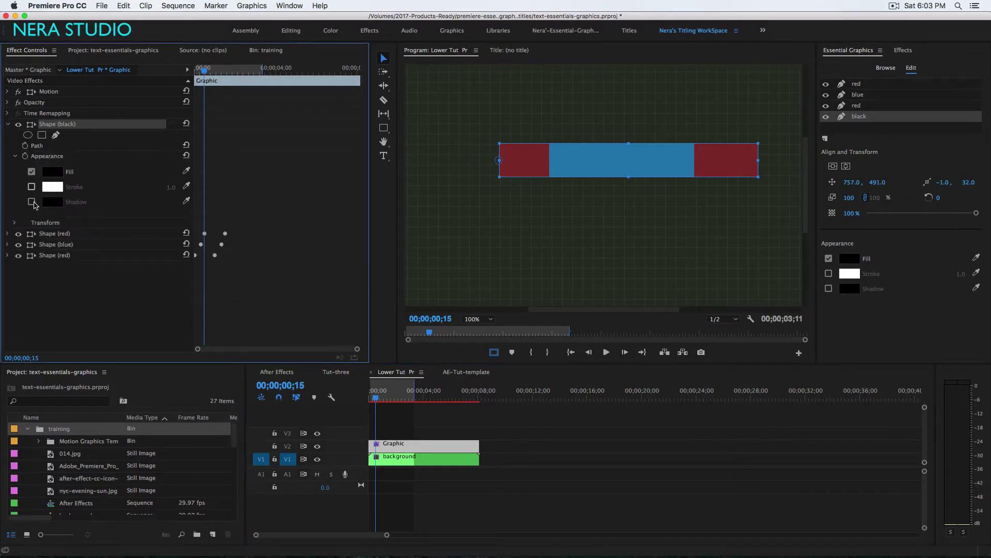
pyautogui.click(16, 223)
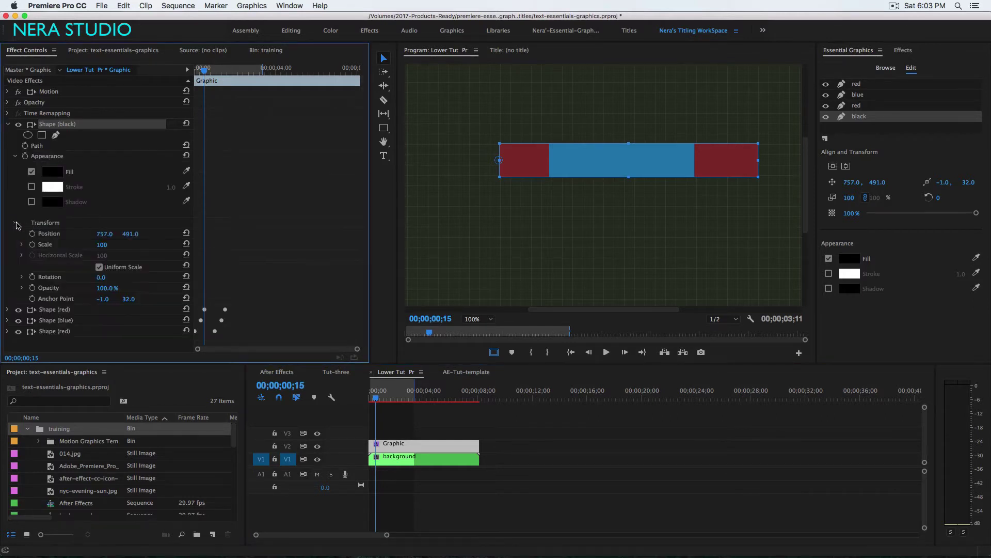
pyautogui.click(99, 267)
pyautogui.click(106, 255)
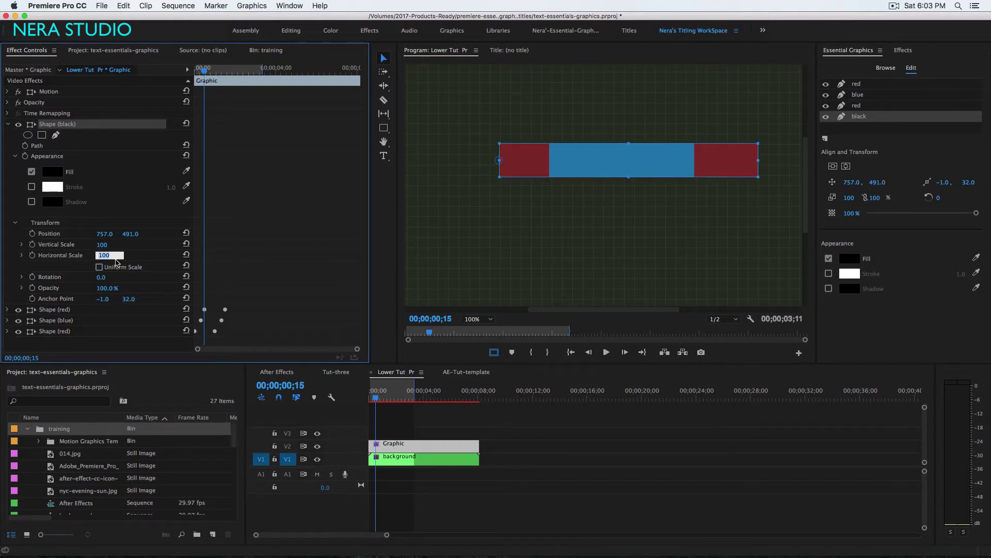
pyautogui.write('0')
pyautogui.press('Return')
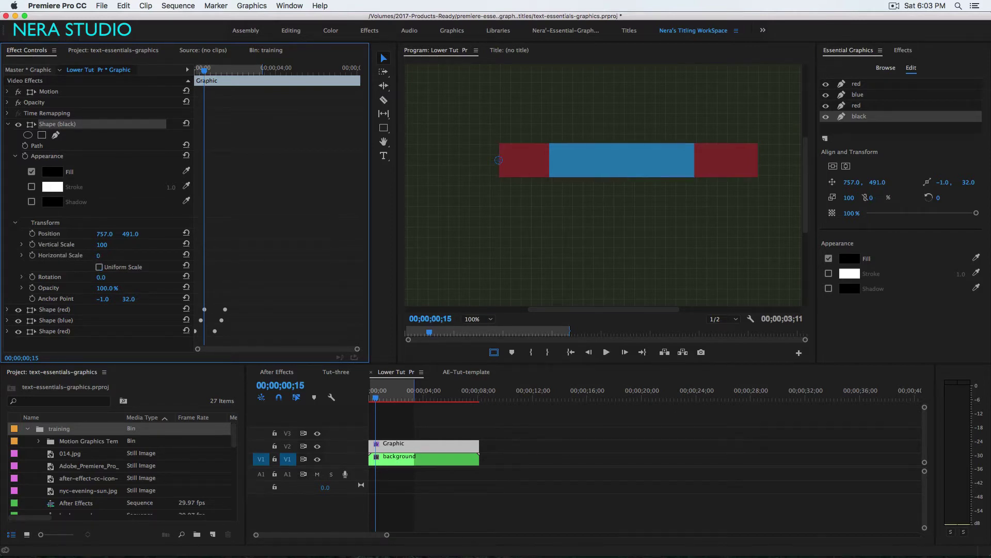
pyautogui.click(32, 255)
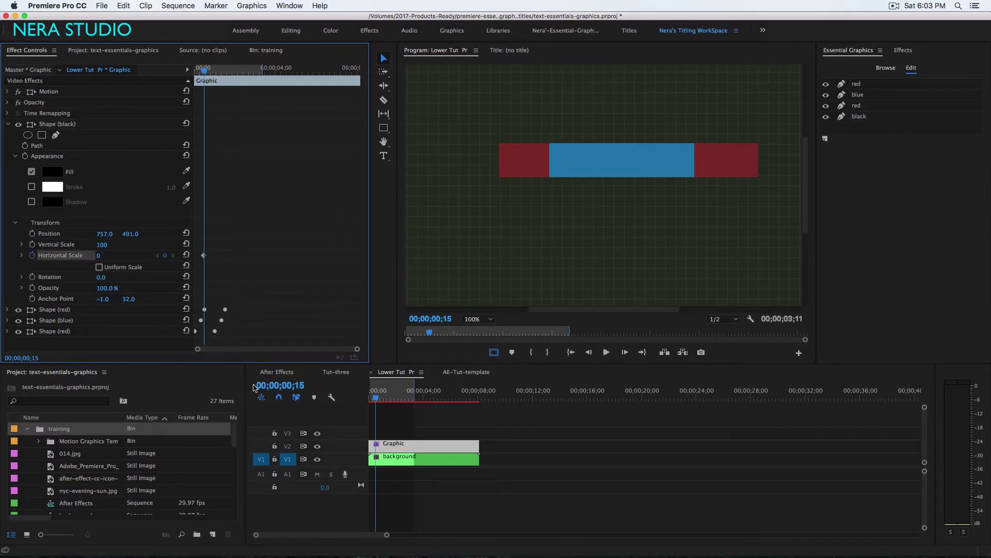
# At 00;00;02;15, add a Horizontal Scale keyframe with value 100 for the black shape
pyautogui.click(288, 388)
pyautogui.write('215')
pyautogui.press('Return')
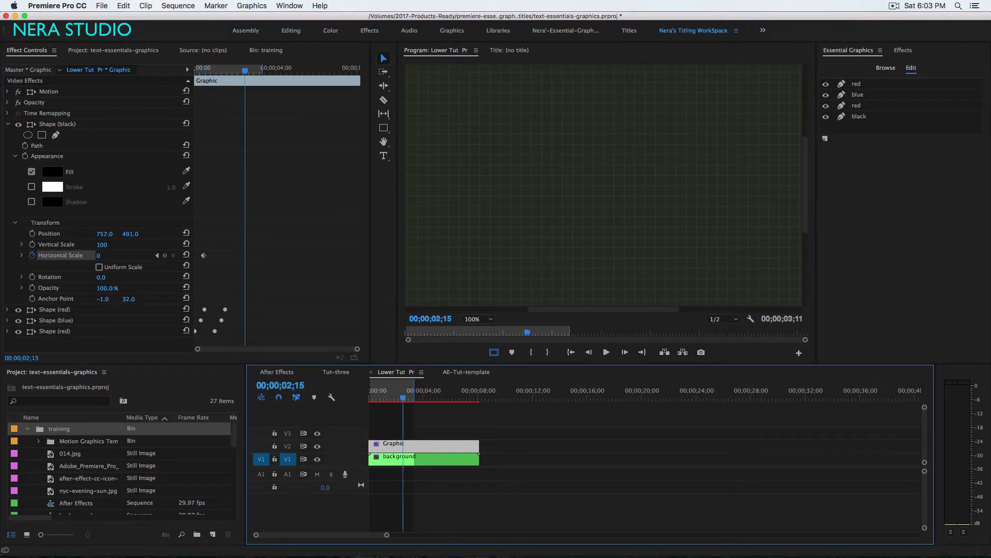
pyautogui.click(99, 256)
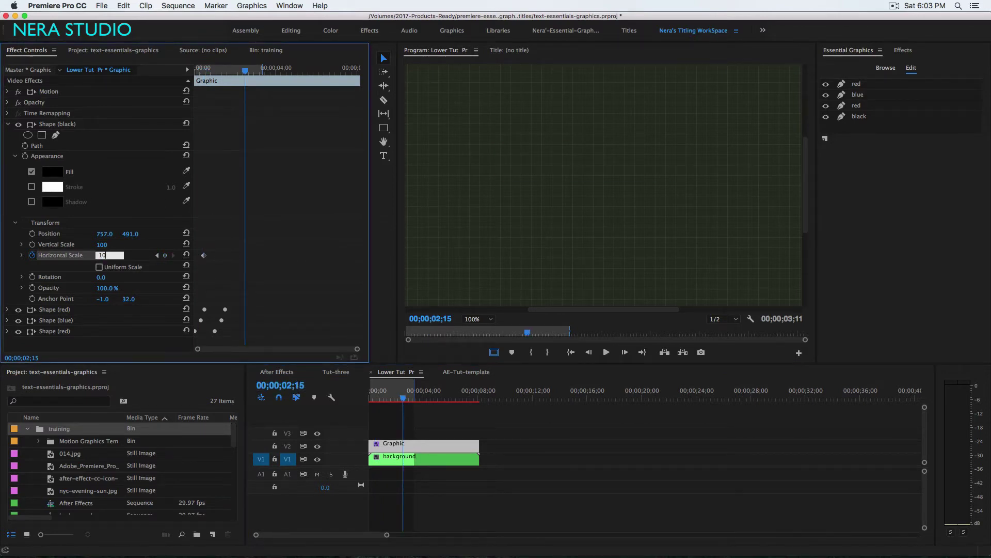
pyautogui.press('Return')
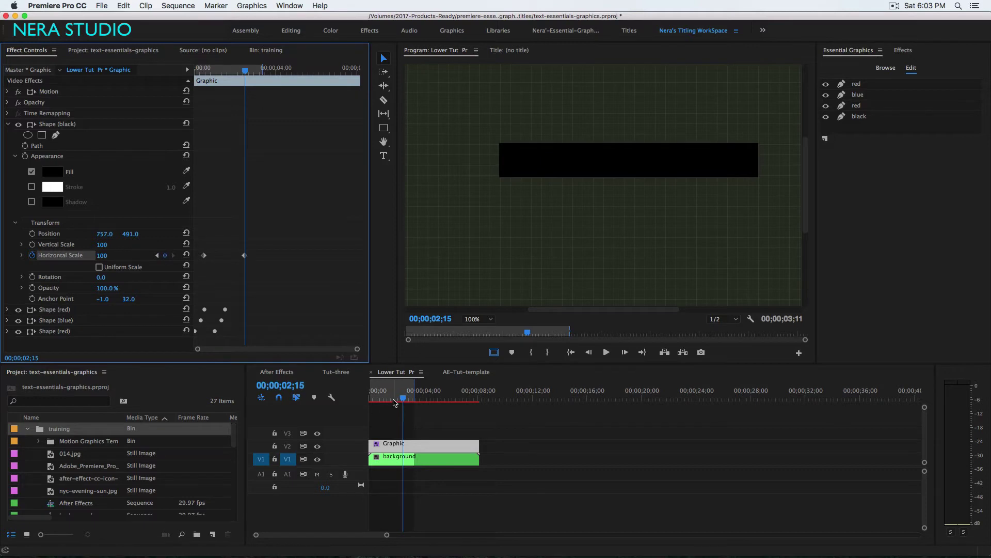
# Shift both Horizontal Scale keyframes of the black shape earlier, the first to about 00;00;00;06, and set them to Auto Bezier interpolation
pyautogui.moveTo(403, 399); pyautogui.dragTo(382, 413)
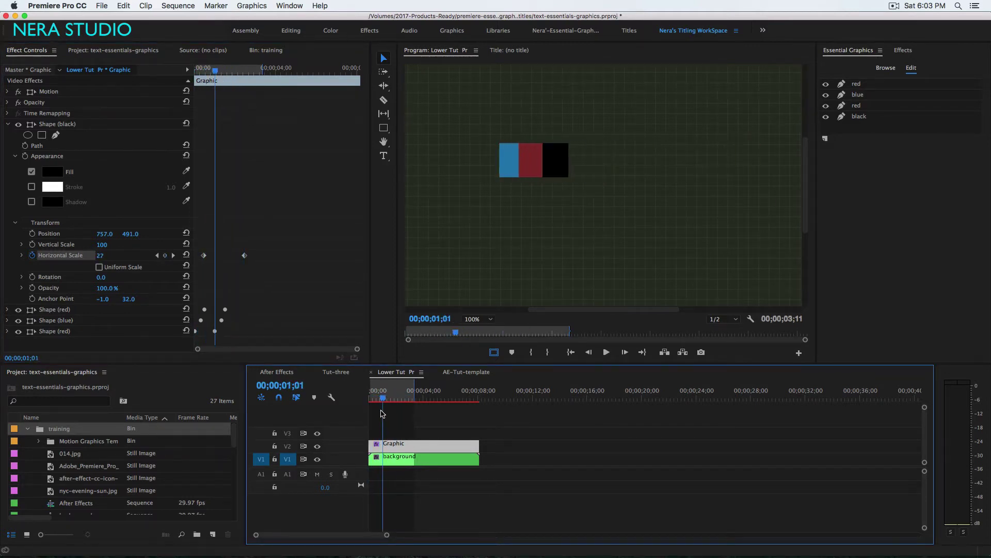
pyautogui.moveTo(259, 271); pyautogui.dragTo(239, 259)
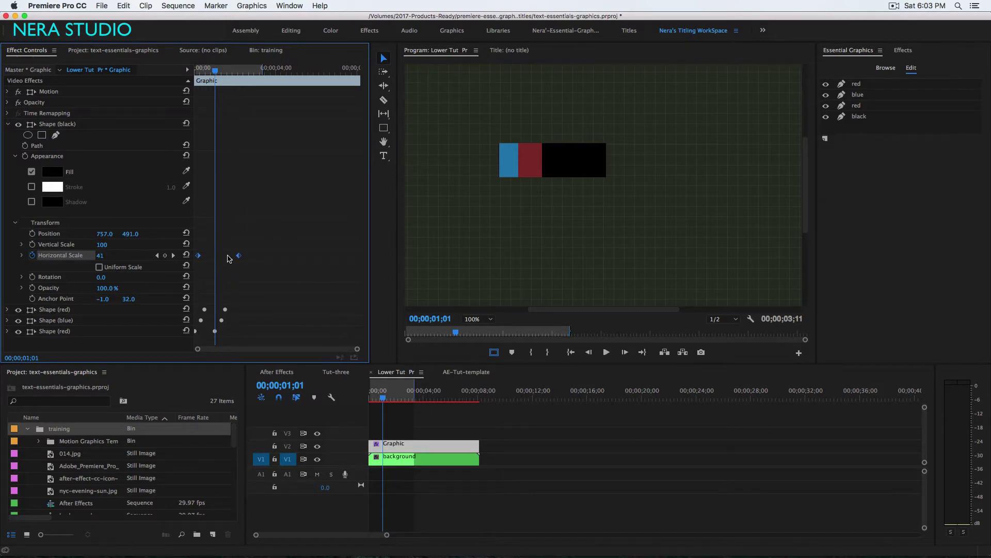
pyautogui.rightClick(242, 260)
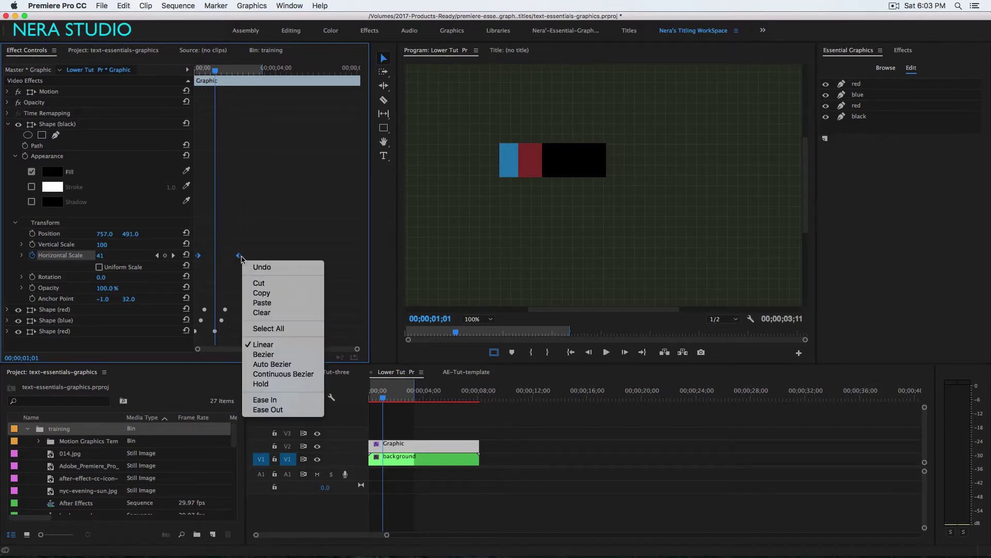
pyautogui.click(299, 365)
pyautogui.click(272, 244)
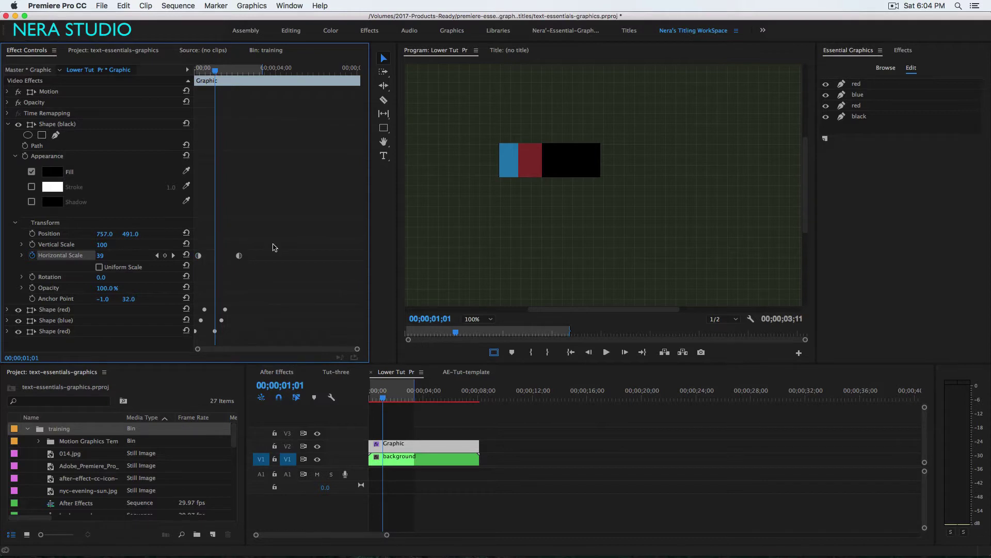
# Reshape the velocity curve between the black shape's Horizontal Scale keyframes so it starts fast and eases out gradually
pyautogui.press('`')
pyautogui.moveTo(450, 269); pyautogui.dragTo(207, 229)
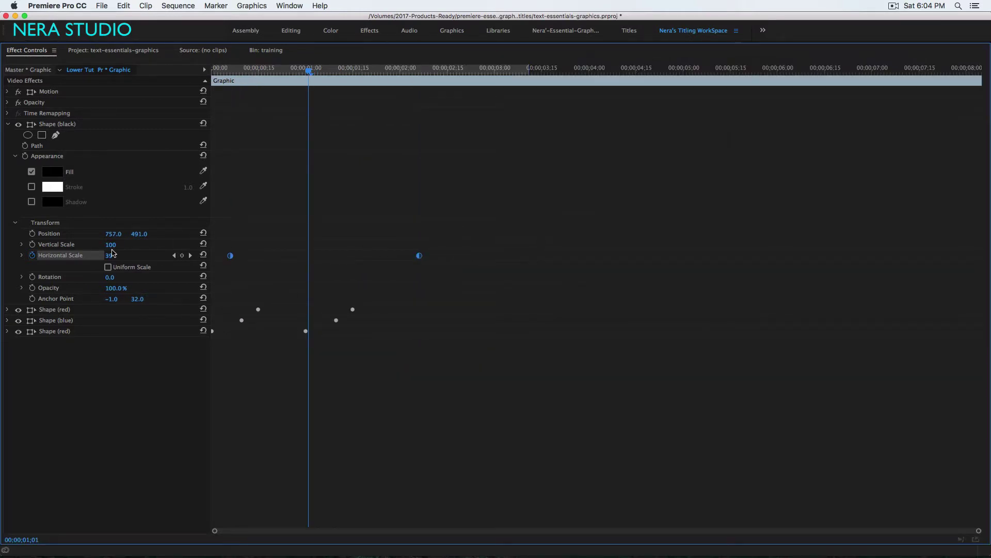
pyautogui.click(22, 256)
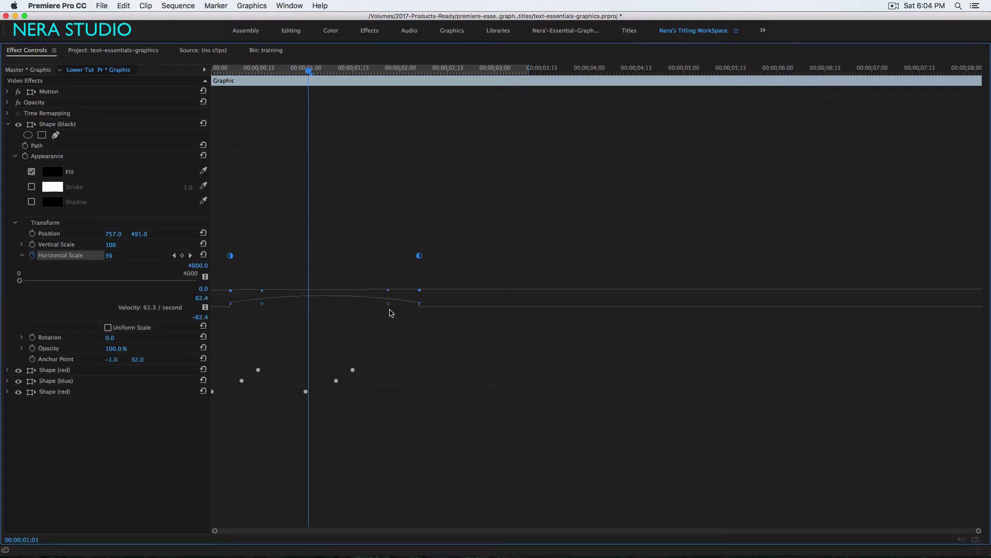
pyautogui.moveTo(389, 306); pyautogui.dragTo(334, 310)
pyautogui.press('`')
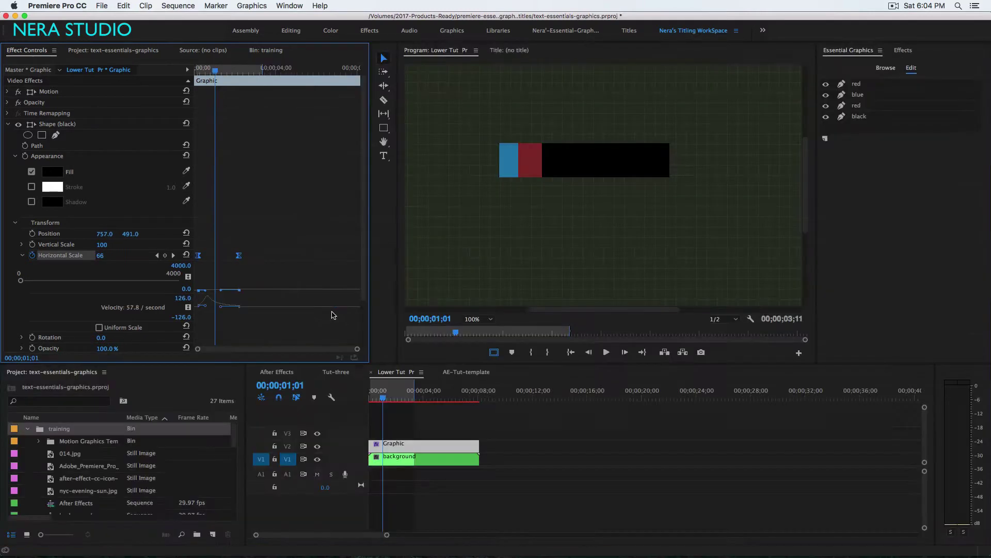
# Render and play back the sequence with the eased black bar, stopping at about 00;00;02;25
pyautogui.press('Return')
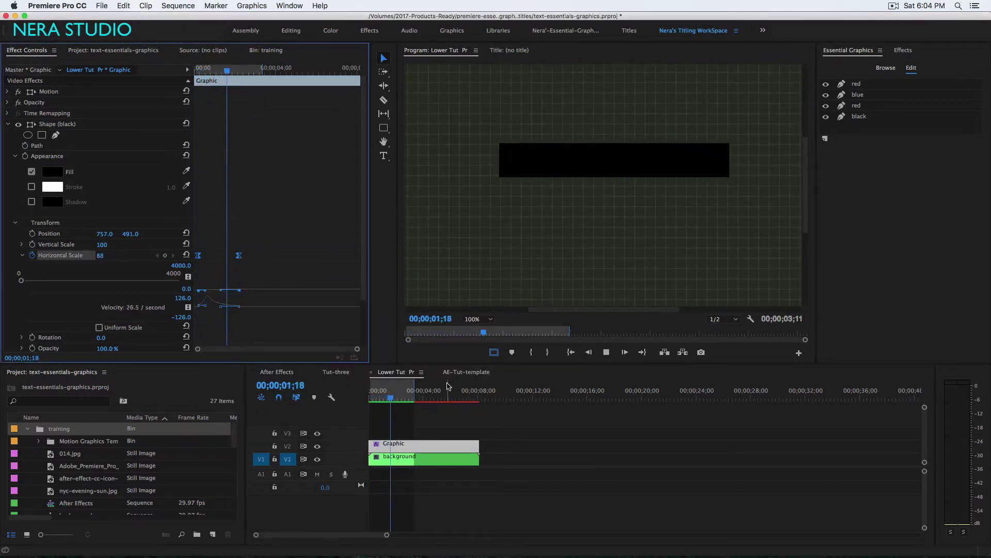
pyautogui.press('space')
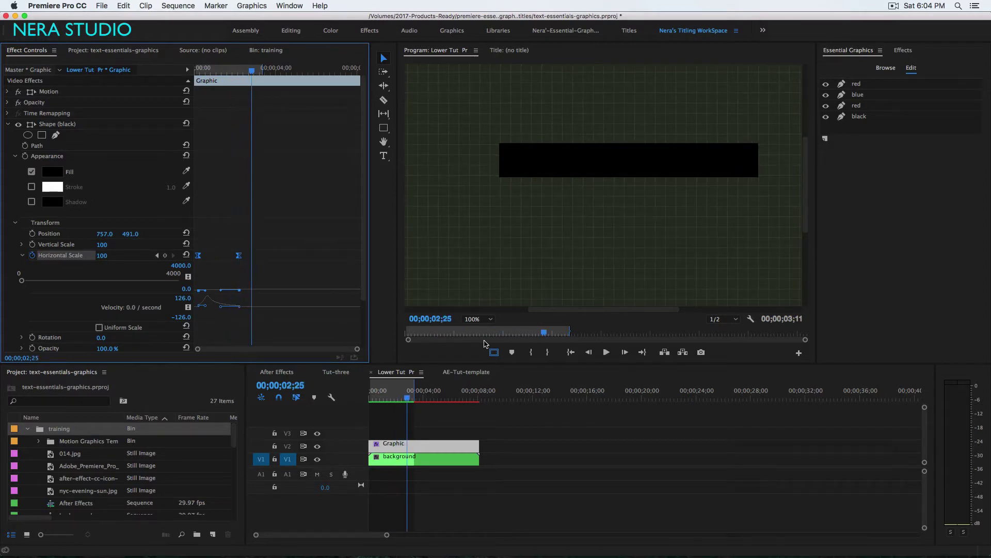
pyautogui.click(836, 181)
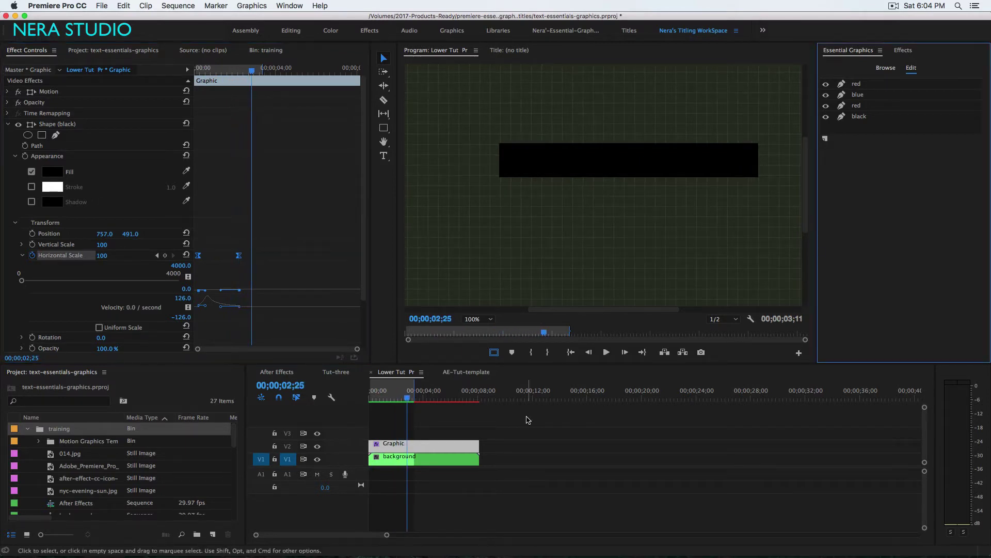
# Add a text layer reading "NERA STUDIO" over the black bar
pyautogui.click(383, 155)
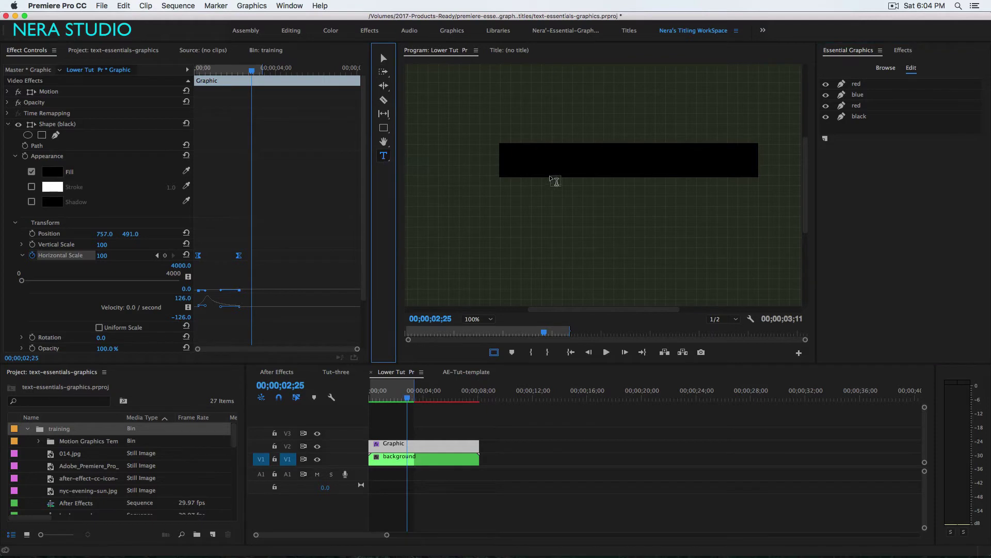
pyautogui.click(525, 158)
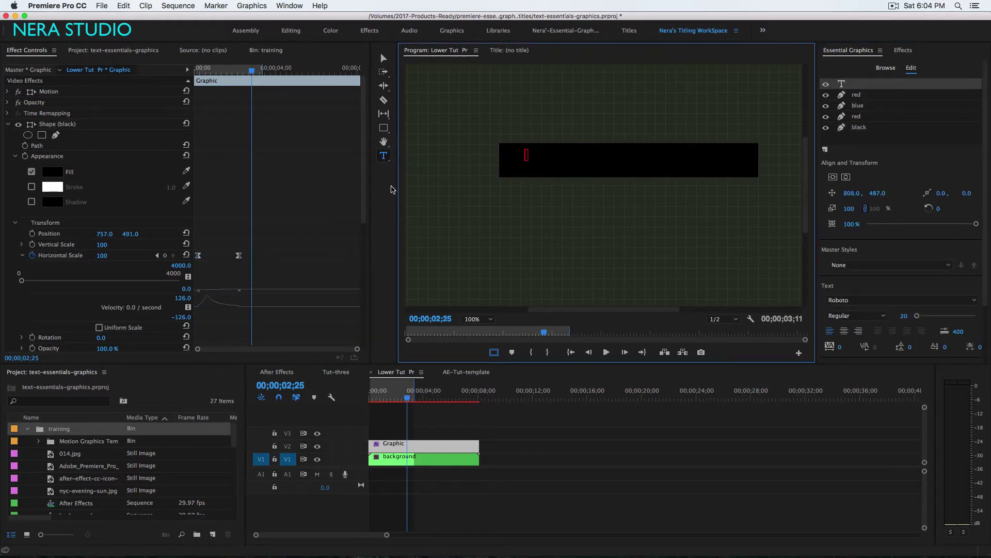
pyautogui.write('NERA STUDIO')
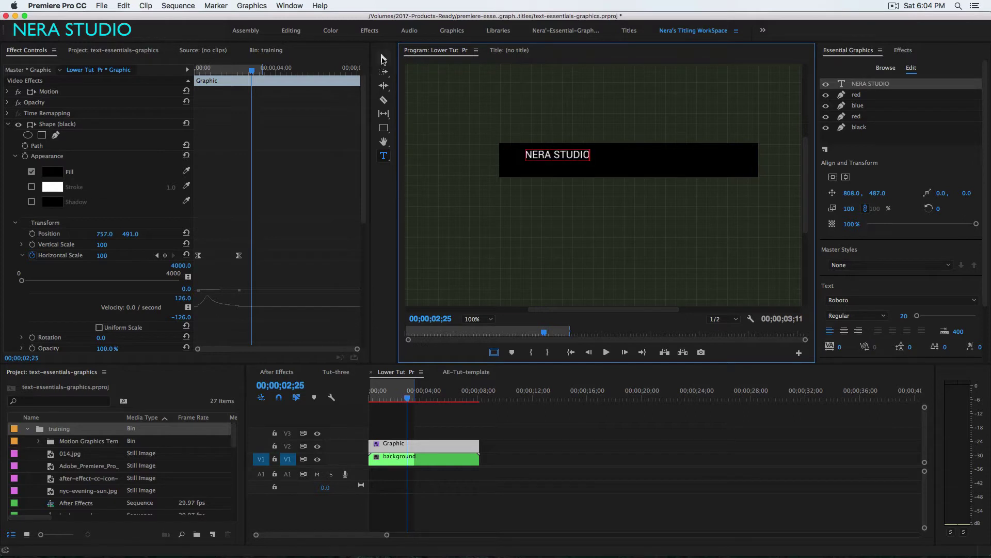
# Set the NERA STUDIO text's font size to 50 and move it onto the middle of the black bar, at about 872.0, 507.0
pyautogui.click(384, 58)
pyautogui.moveTo(565, 153); pyautogui.dragTo(629, 158)
pyautogui.click(903, 316)
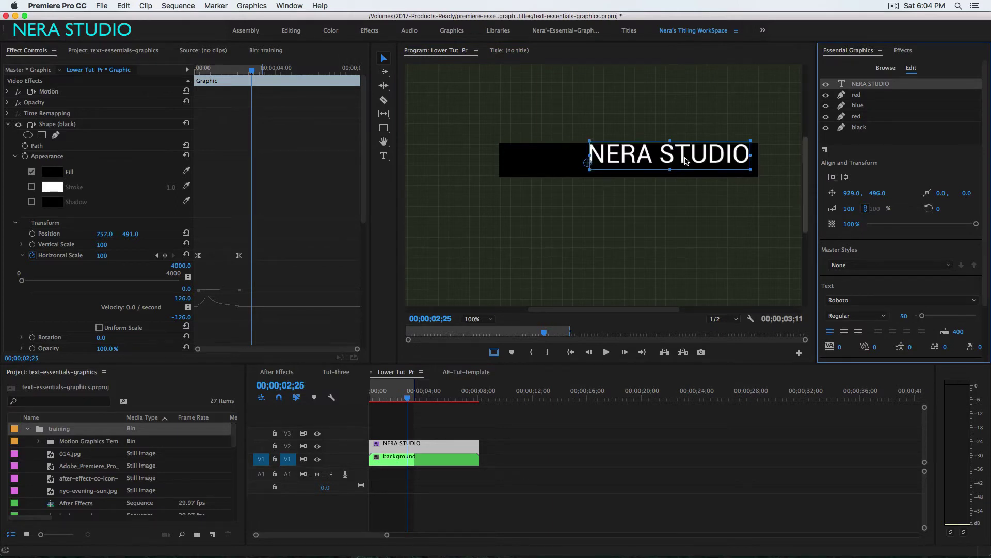
pyautogui.press('Return')
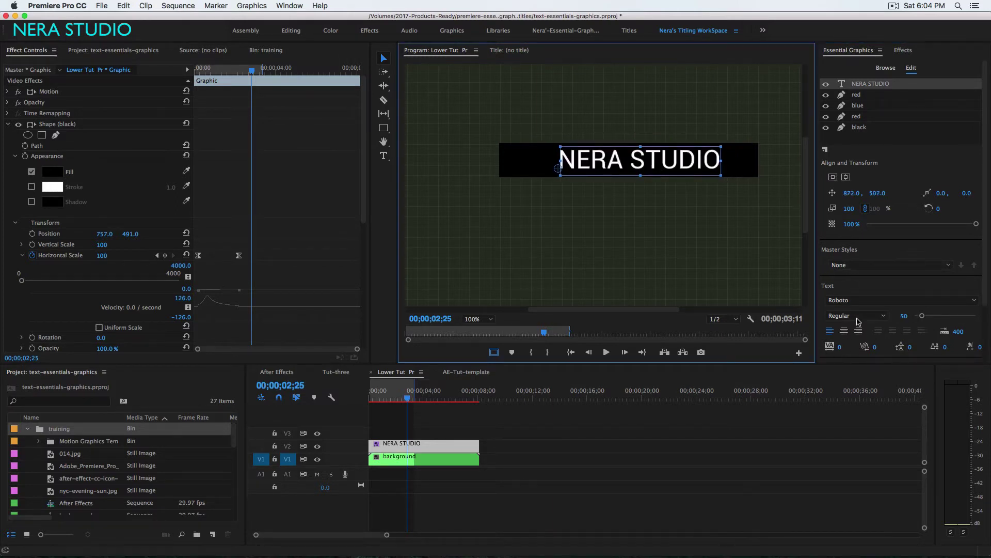
# Change only the word NERA in the title text to the Roboto Thin style
pyautogui.click(857, 316)
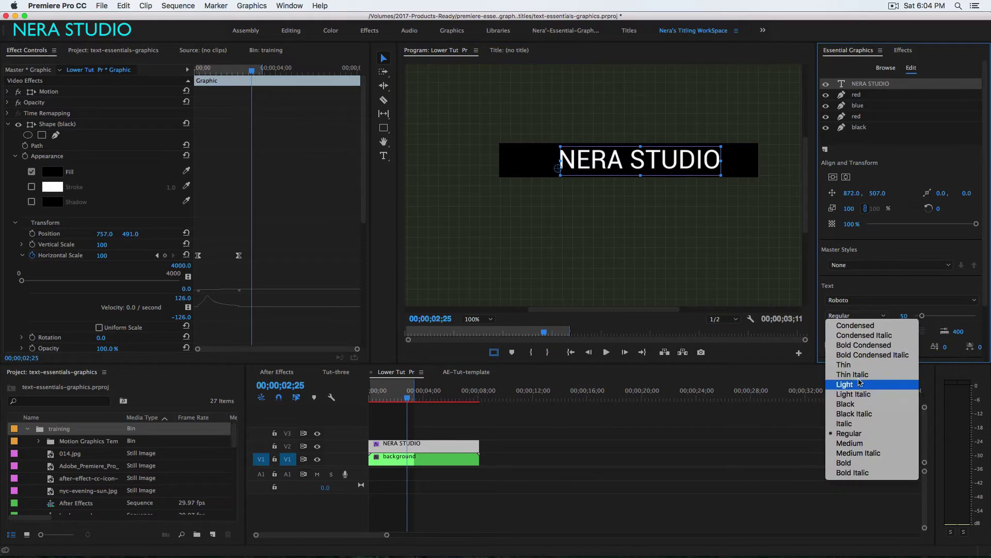
pyautogui.click(857, 311)
pyautogui.click(594, 163)
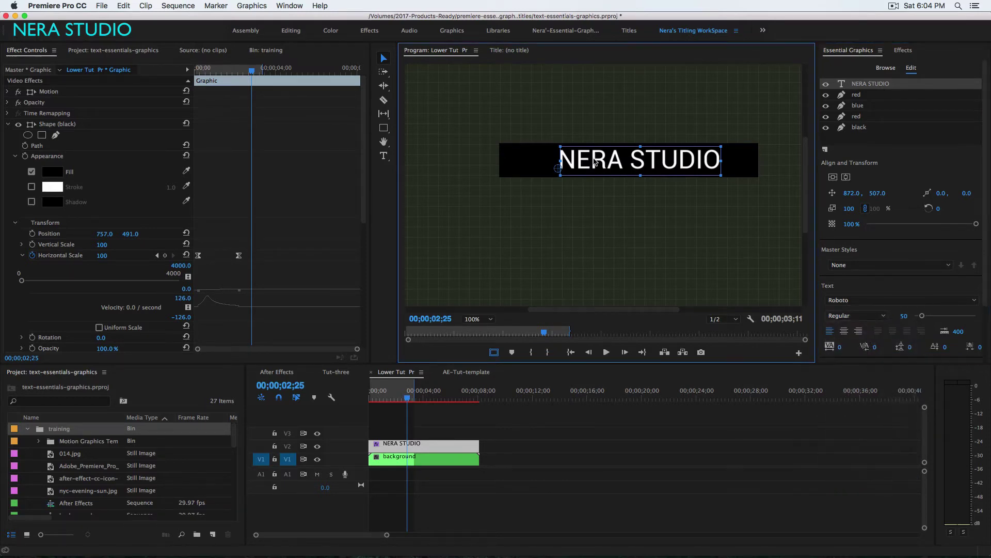
pyautogui.doubleClick(594, 162)
pyautogui.moveTo(624, 157); pyautogui.dragTo(528, 155)
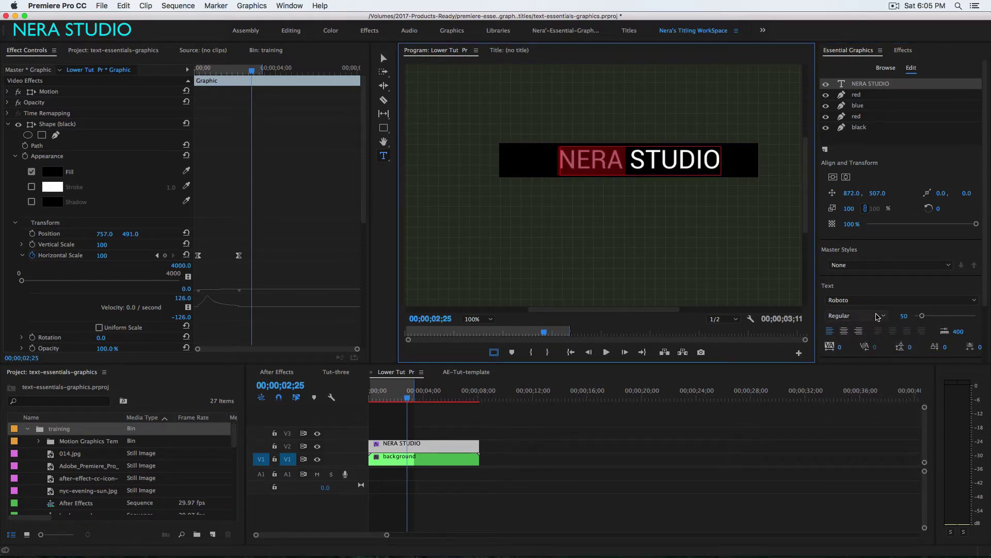
pyautogui.click(877, 316)
pyautogui.click(852, 370)
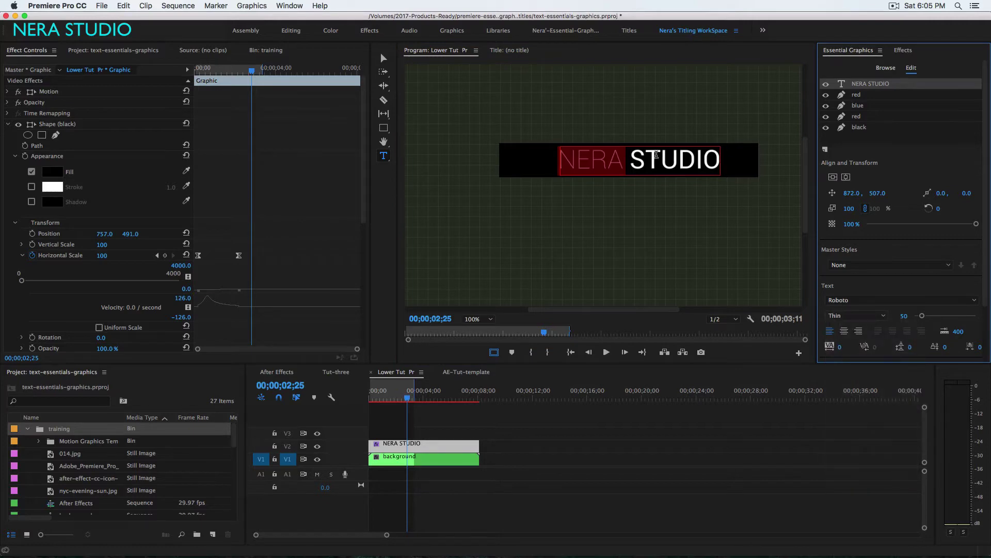
# Give the word STUDIO a heavier Roboto style and finish editing the text
pyautogui.moveTo(630, 160); pyautogui.dragTo(721, 160)
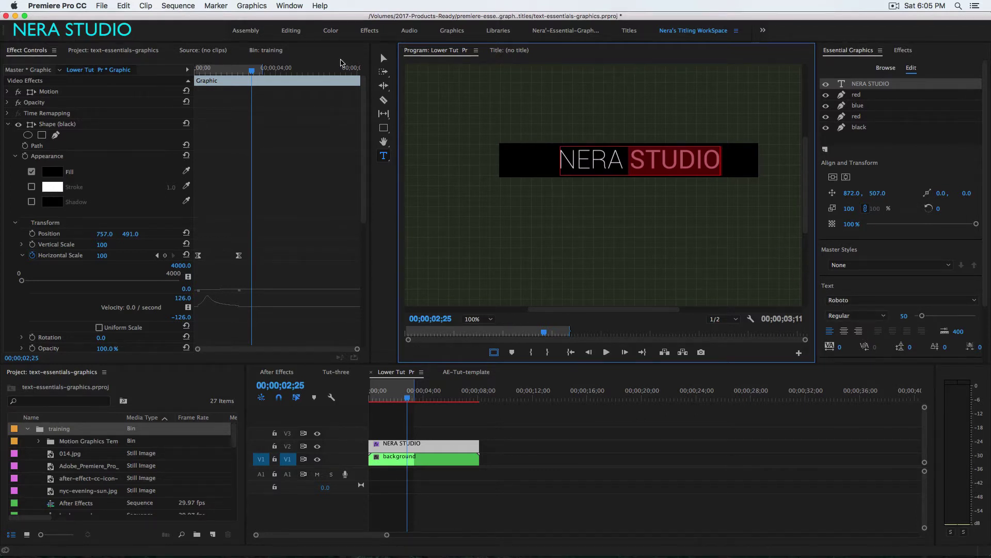
pyautogui.click(383, 58)
pyautogui.click(676, 164)
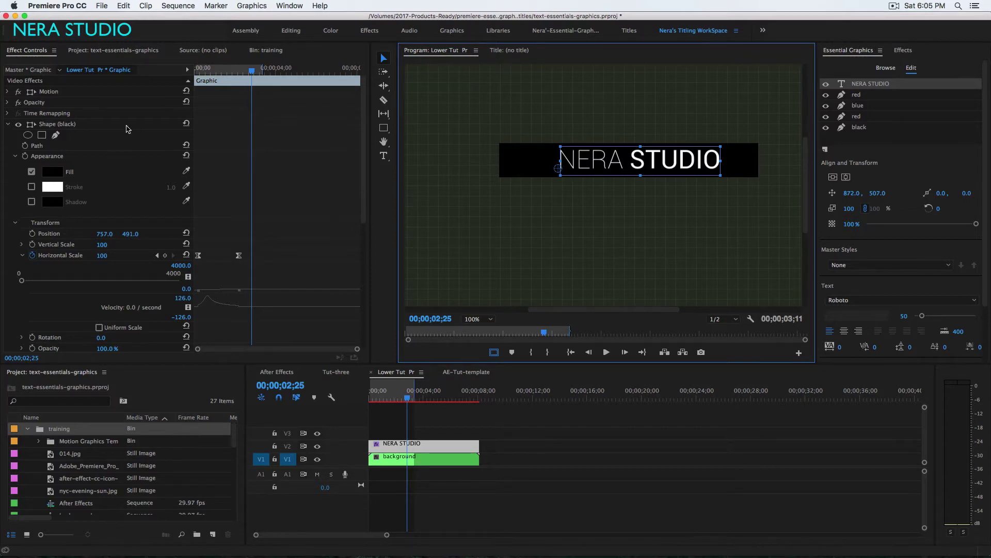
# At 00;00;01;10, slide the NERA STUDIO text left to a horizontal position of 438.0 and add a Position keyframe
pyautogui.click(8, 125)
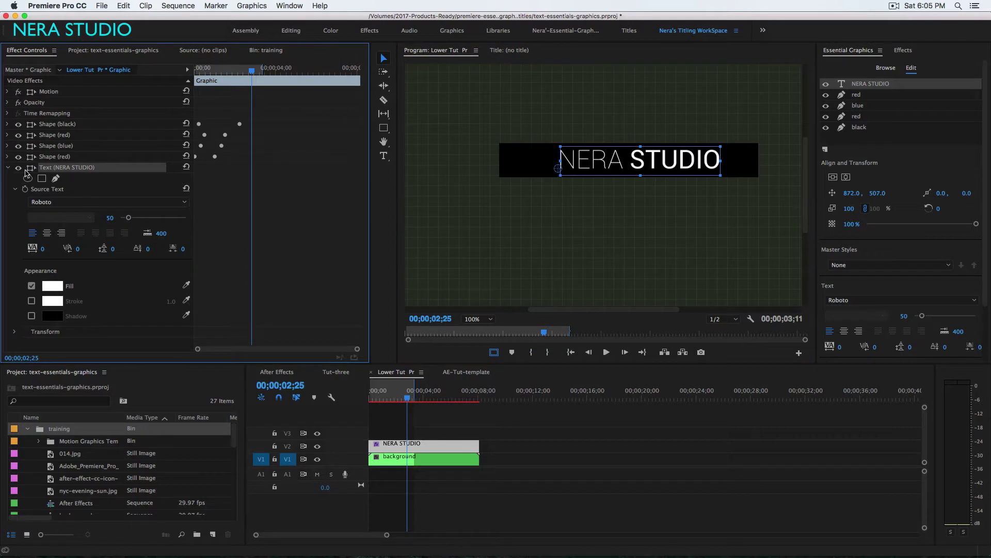
pyautogui.click(15, 189)
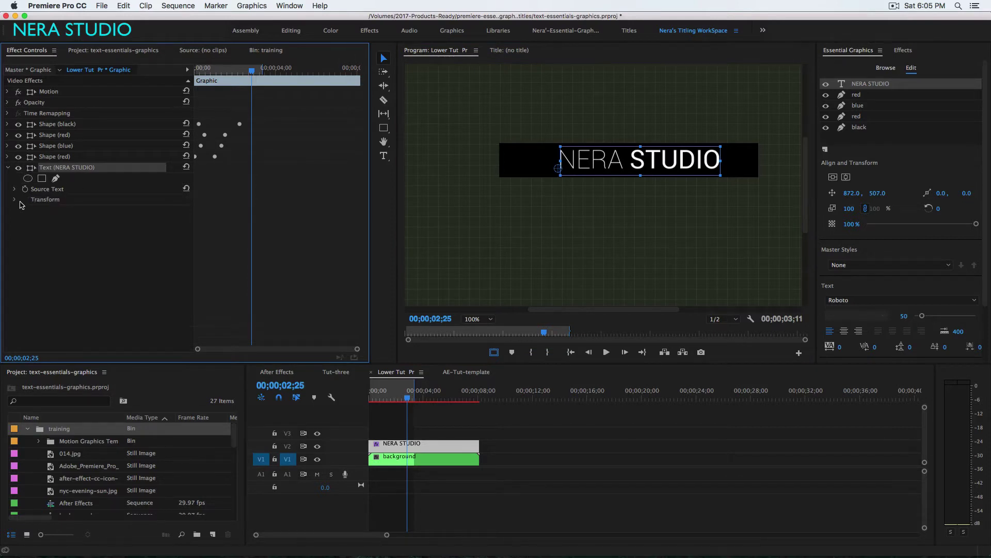
pyautogui.click(15, 200)
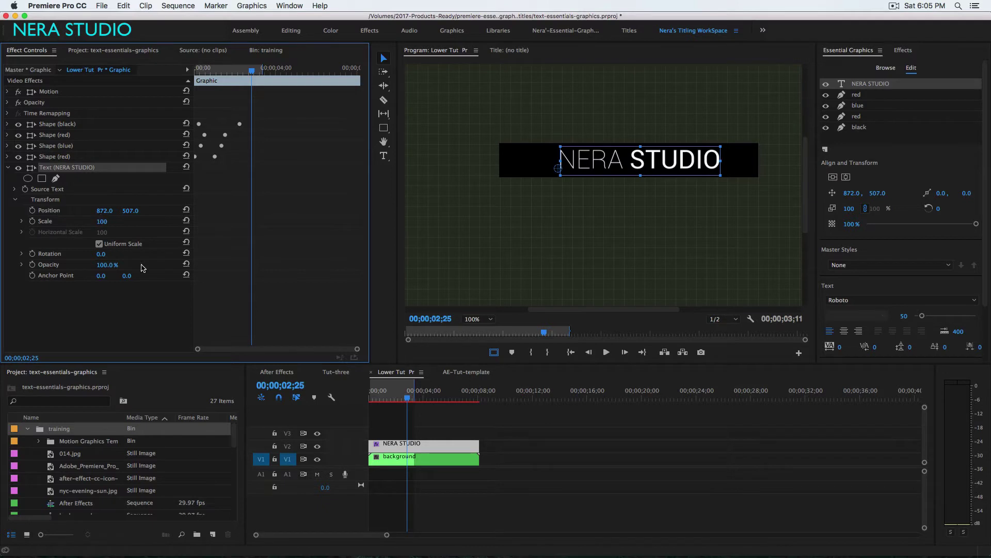
pyautogui.moveTo(406, 401); pyautogui.dragTo(385, 407)
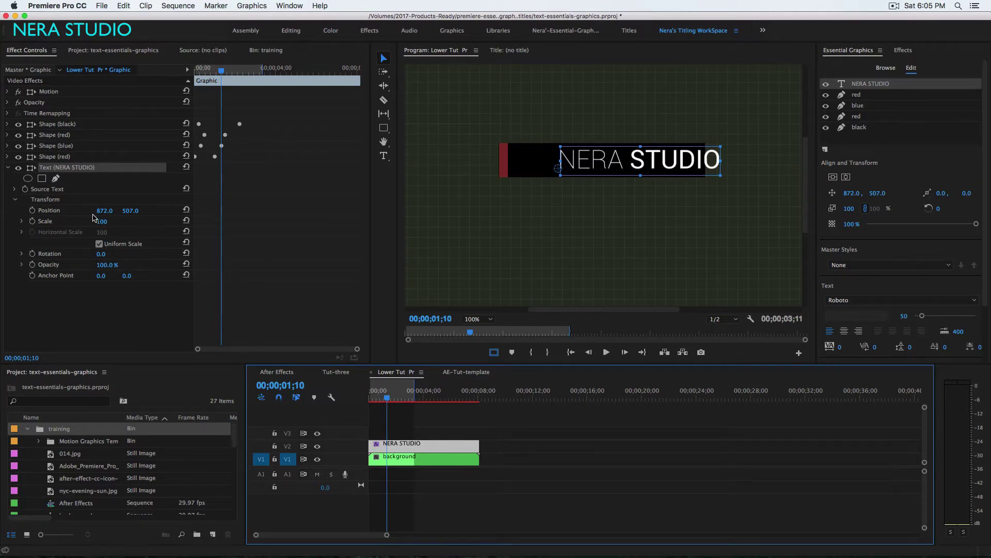
pyautogui.moveTo(102, 214); pyautogui.dragTo(42, 213)
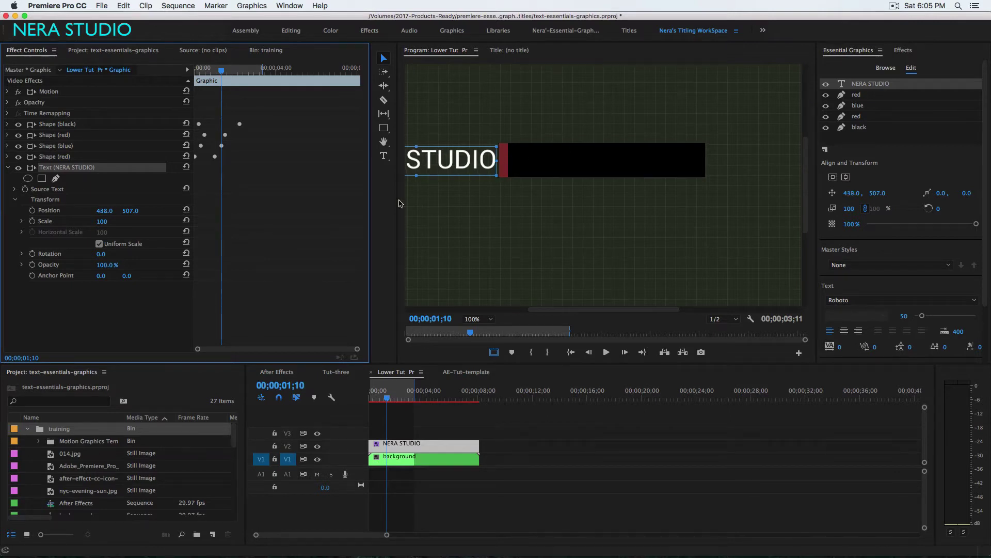
pyautogui.click(32, 211)
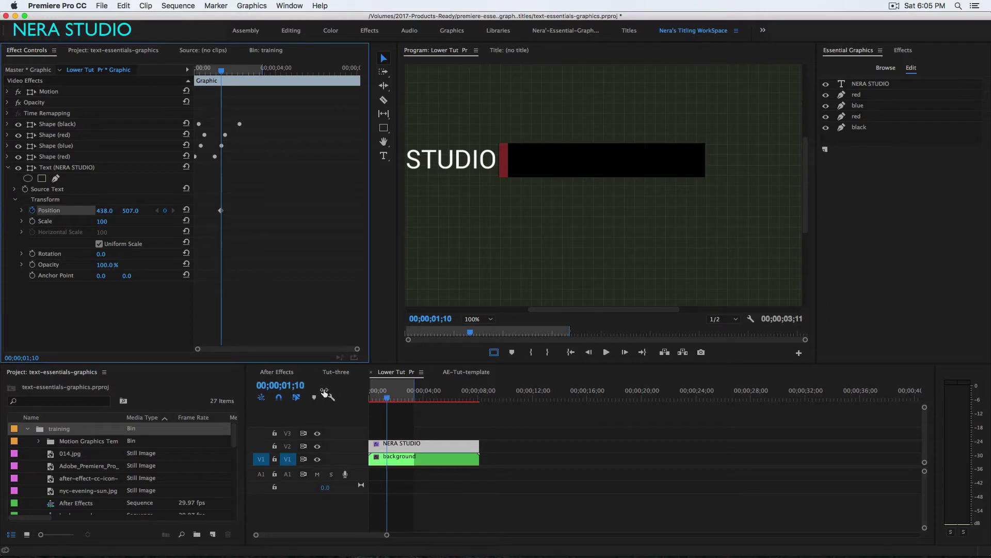
# At 00;00;03;06, add a second Position keyframe for the text with a horizontal value of 872
pyautogui.click(389, 398)
pyautogui.moveTo(391, 401); pyautogui.dragTo(414, 402)
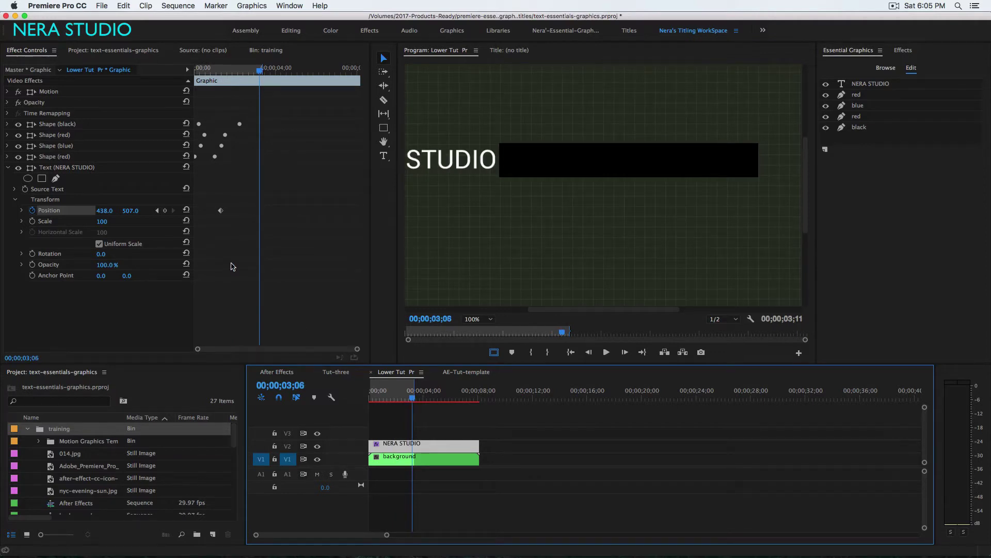
pyautogui.click(102, 211)
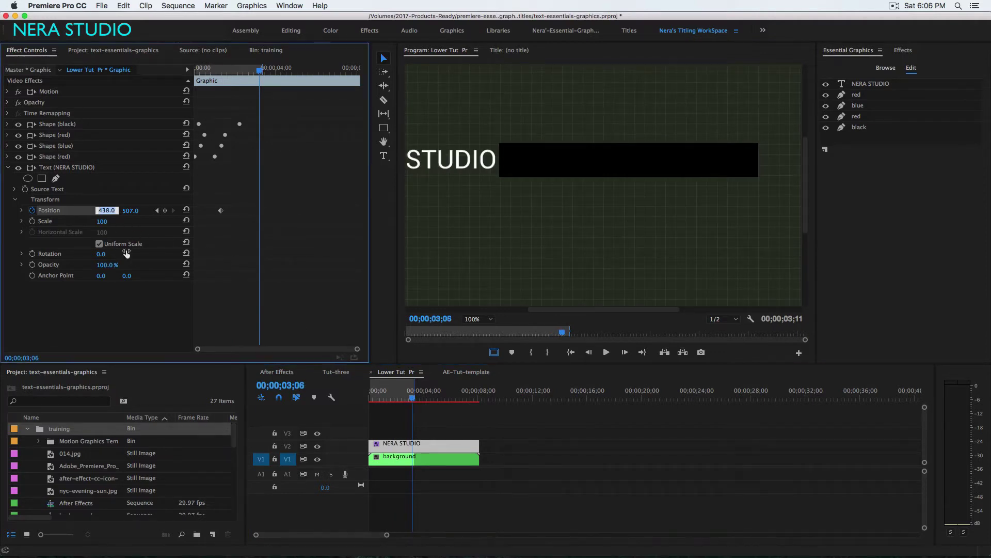
pyautogui.write('872')
pyautogui.press('Return')
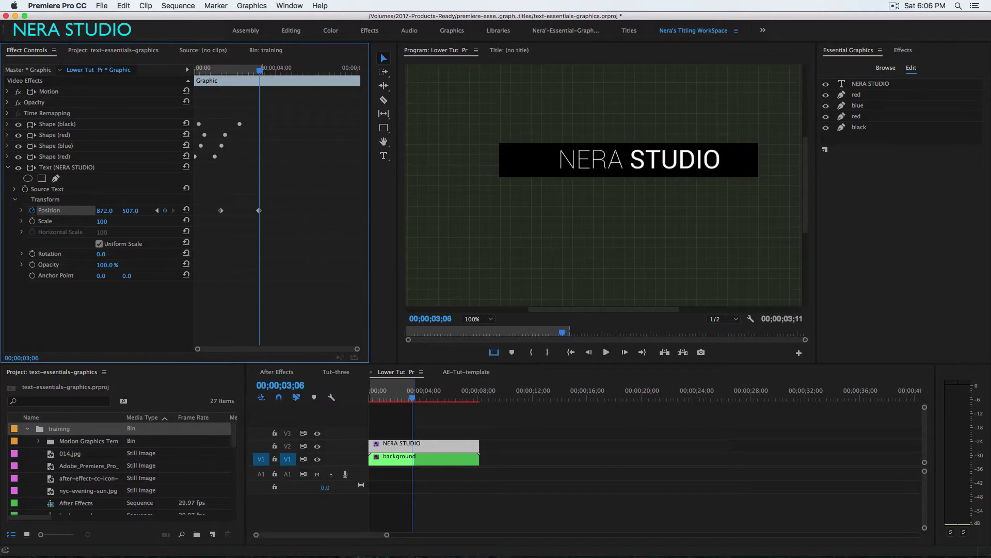
# Set the temporal interpolation of both text Position keyframes to Auto Bezier
pyautogui.moveTo(277, 228); pyautogui.dragTo(166, 188)
pyautogui.rightClick(261, 215)
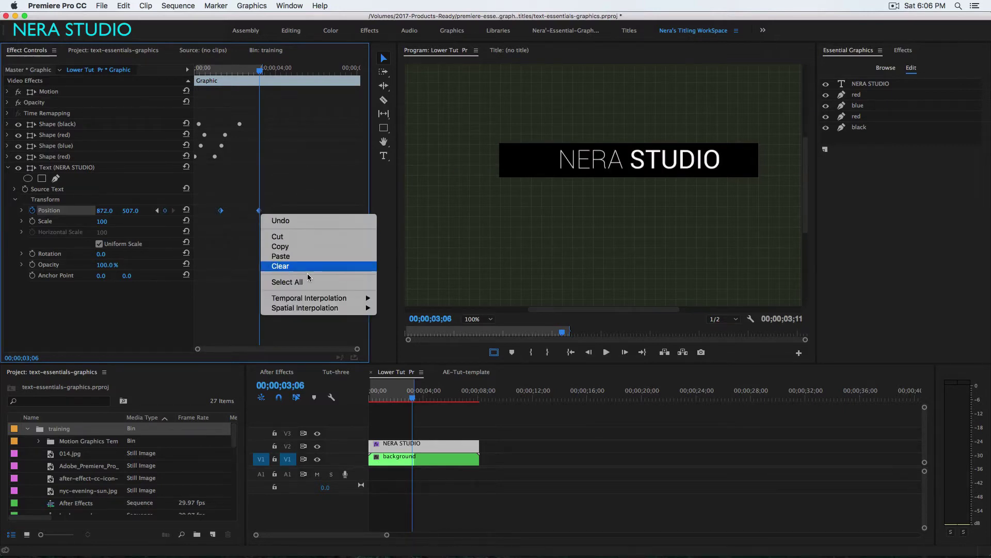
pyautogui.moveTo(342, 300)
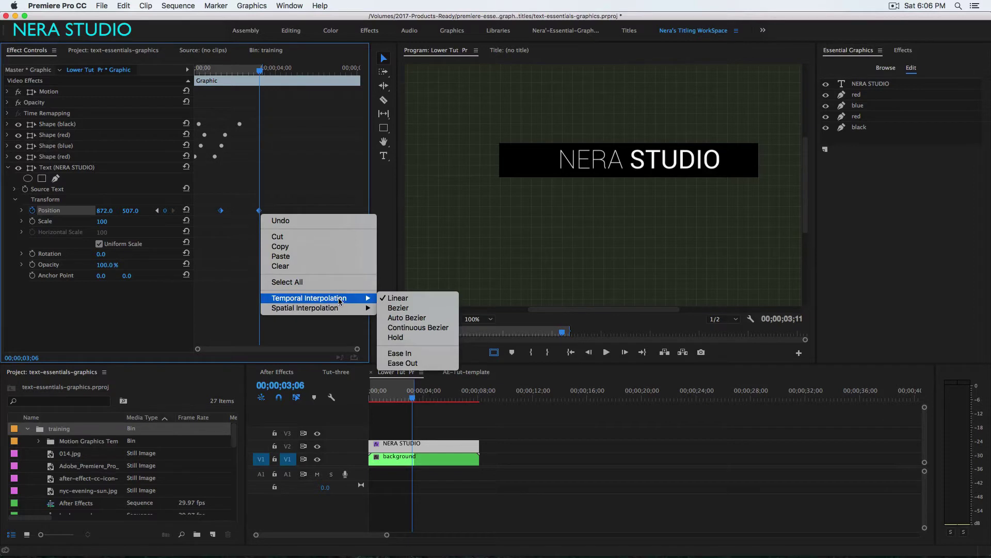
pyautogui.click(414, 321)
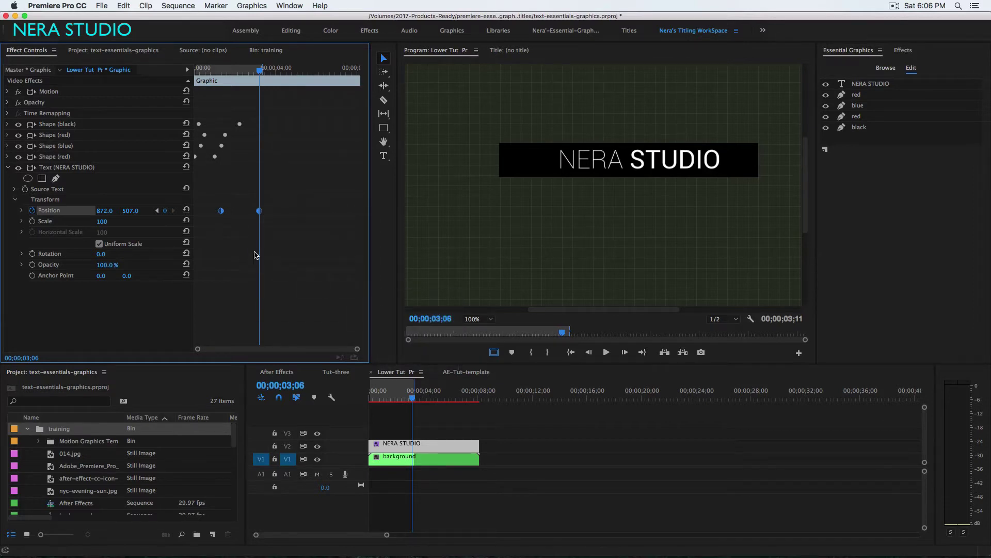
# Shape the text's Position velocity curve so the movement starts very fast and eases down to zero at the second keyframe
pyautogui.click(22, 210)
pyautogui.click(304, 269)
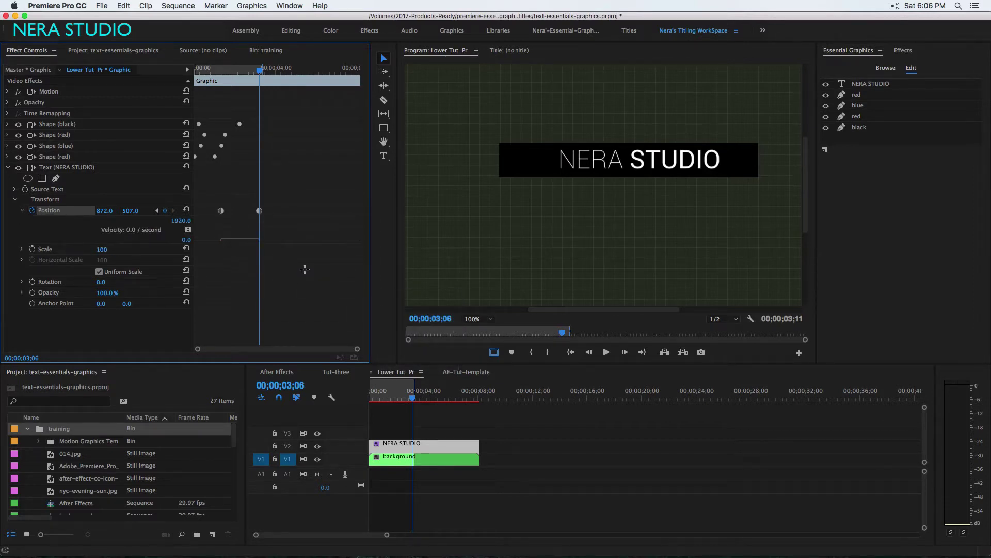
pyautogui.press('`')
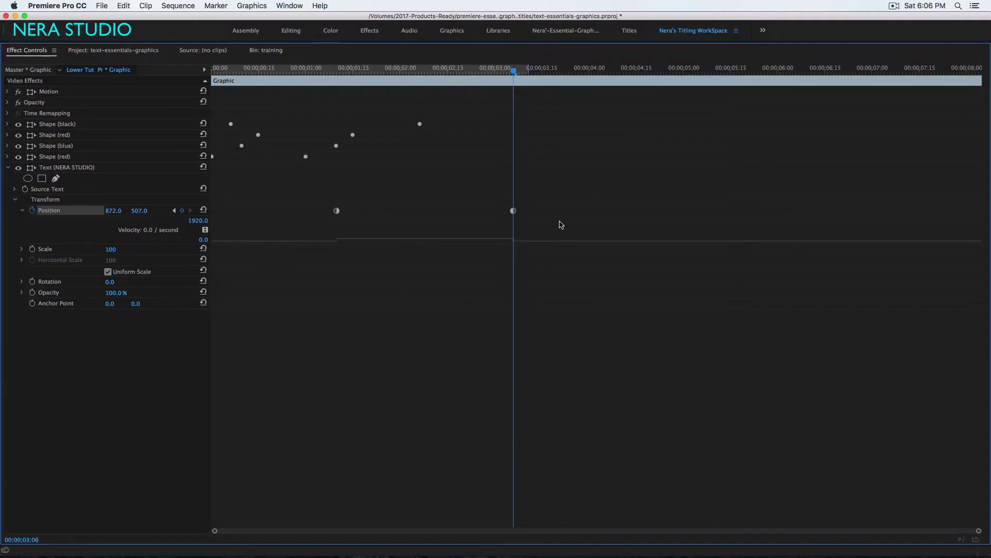
pyautogui.moveTo(561, 224); pyautogui.dragTo(245, 160)
pyautogui.click(366, 239)
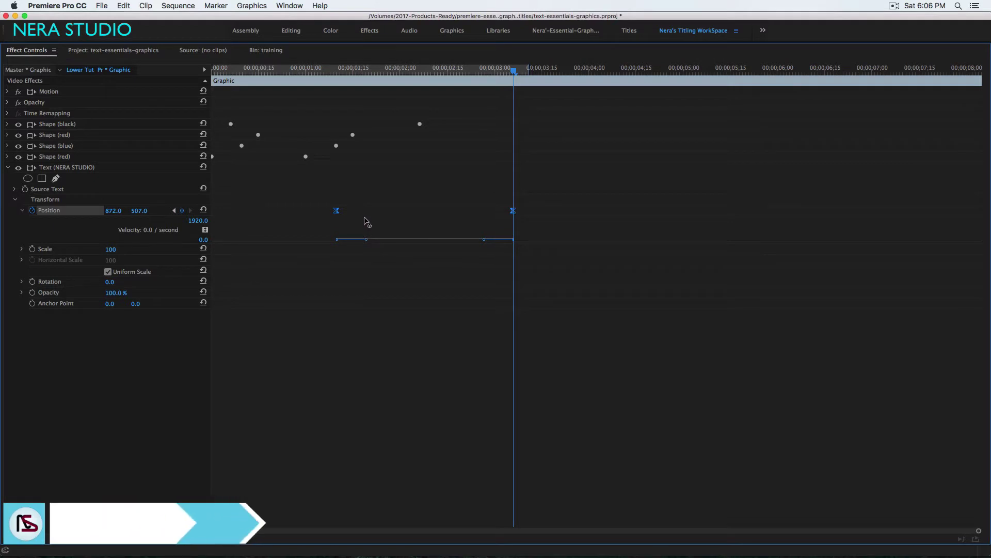
pyautogui.moveTo(364, 218); pyautogui.dragTo(364, 221)
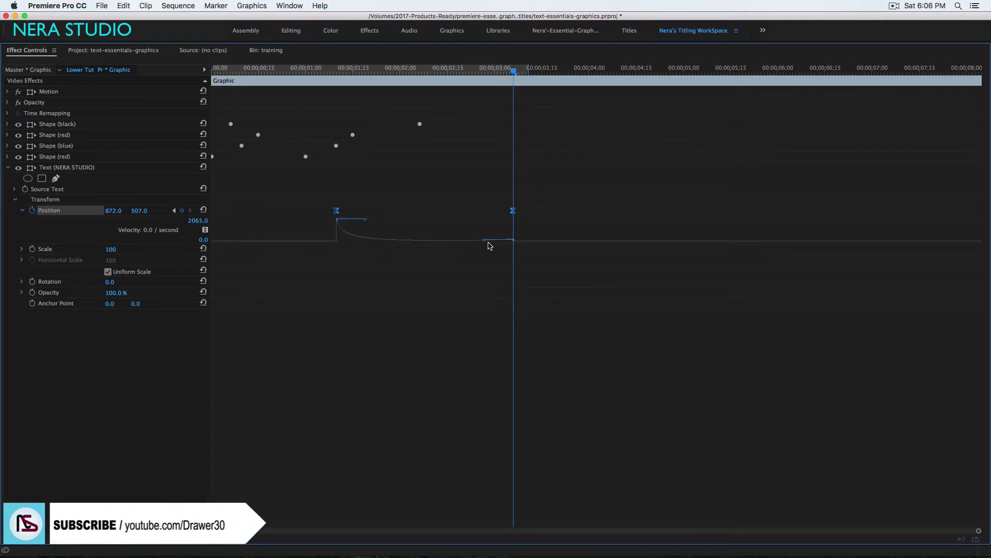
pyautogui.moveTo(482, 241); pyautogui.dragTo(480, 241)
pyautogui.click(480, 242)
pyautogui.moveTo(538, 223); pyautogui.dragTo(220, 172)
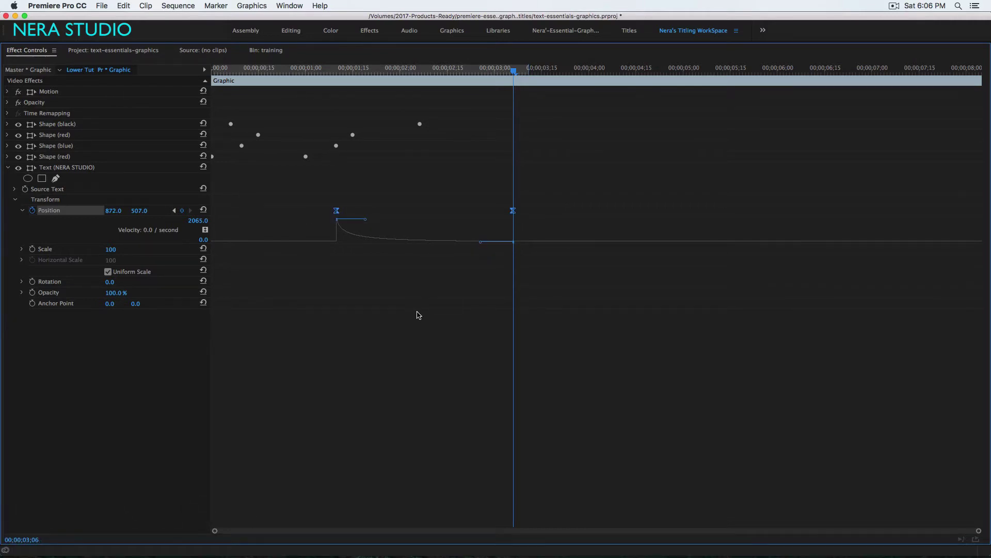
pyautogui.press('`')
# Render and play back the title animation, examining how the text slides in up to 00;00;03;06
pyautogui.click(448, 426)
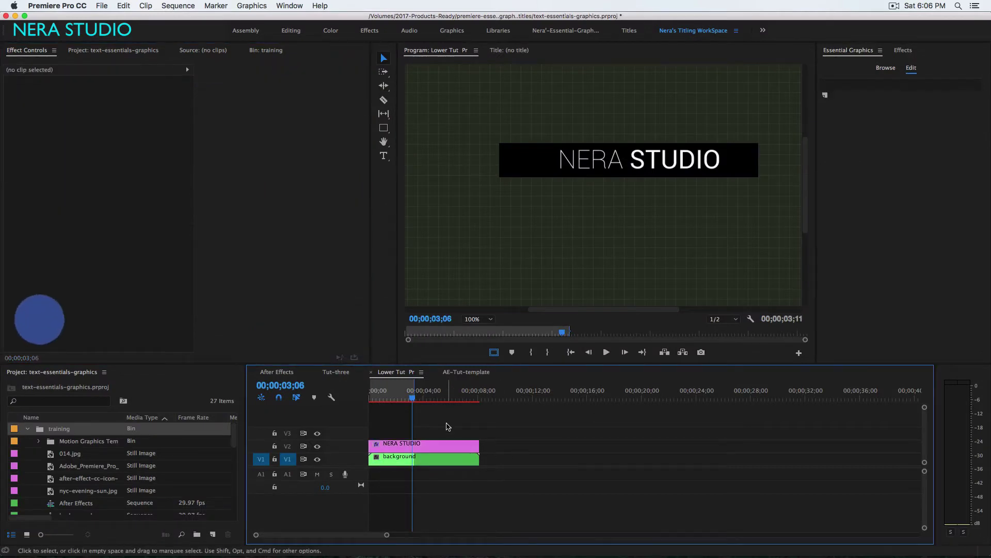
pyautogui.press('Return')
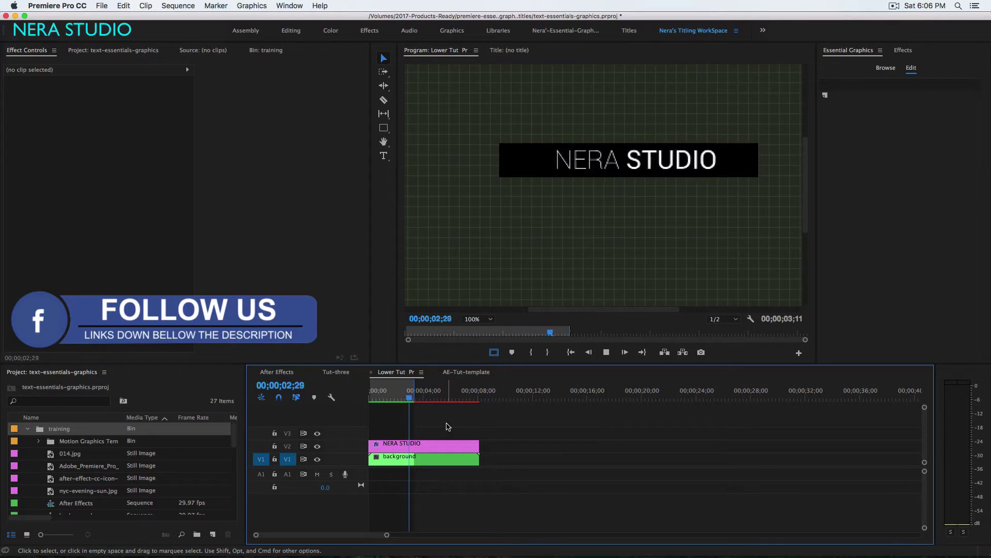
pyautogui.press('space')
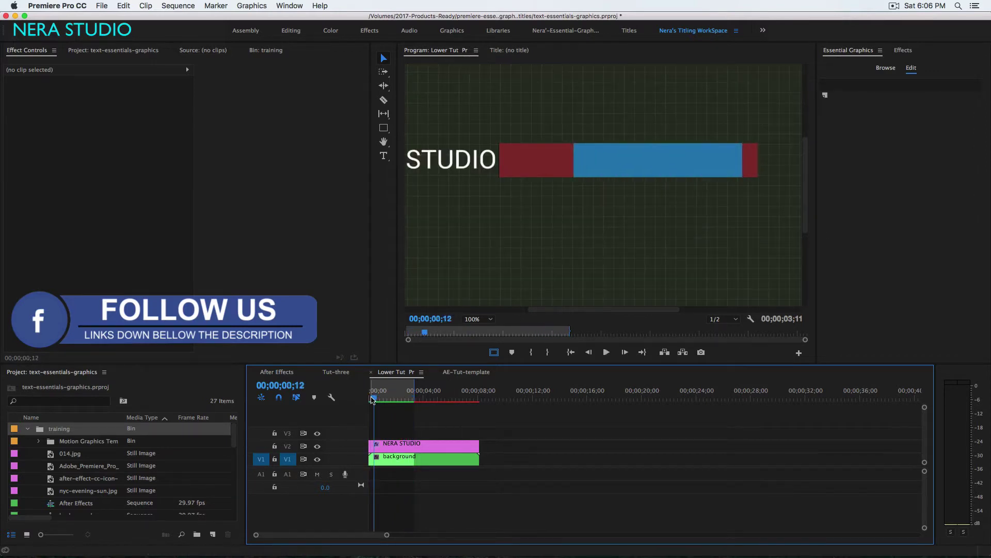
pyautogui.moveTo(372, 399); pyautogui.dragTo(407, 397)
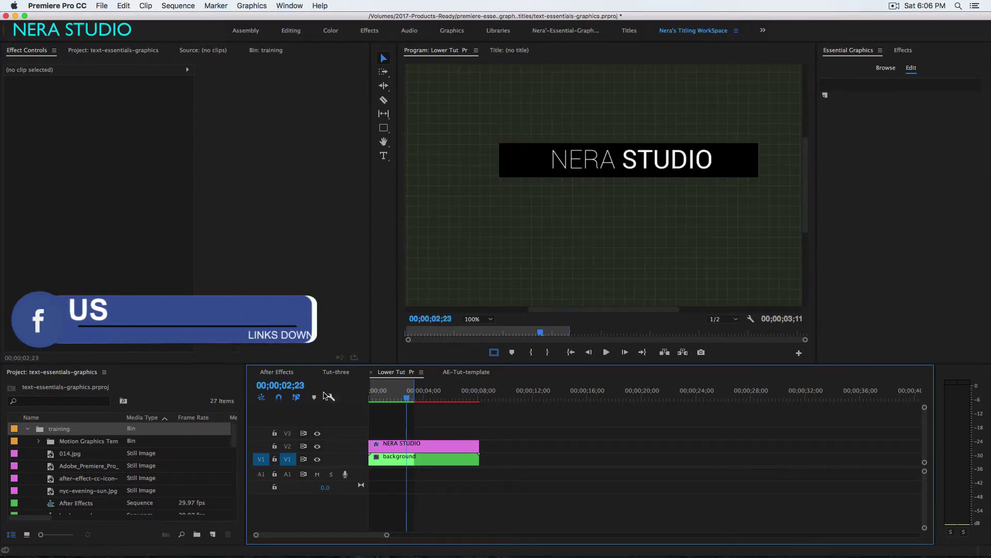
pyautogui.click(412, 398)
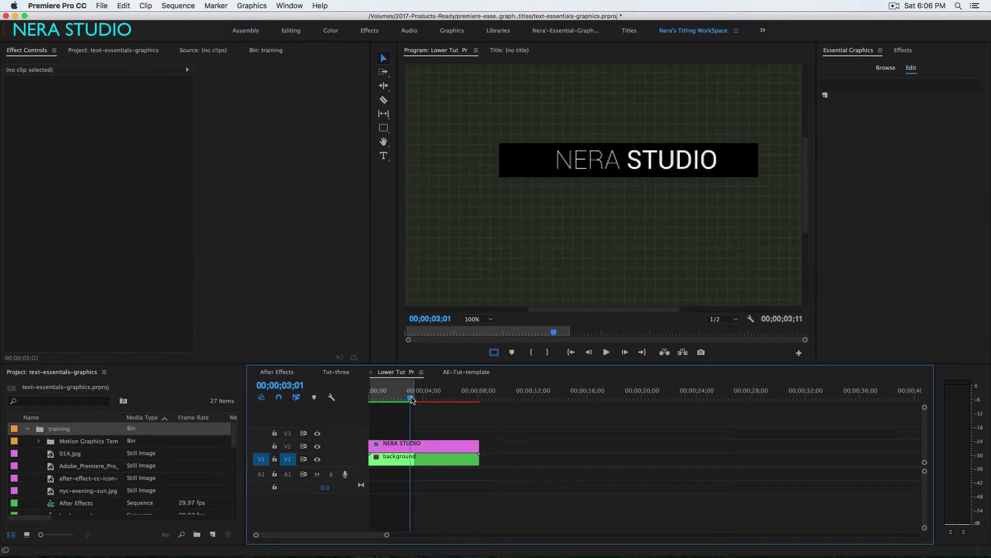
pyautogui.moveTo(412, 399); pyautogui.dragTo(414, 398)
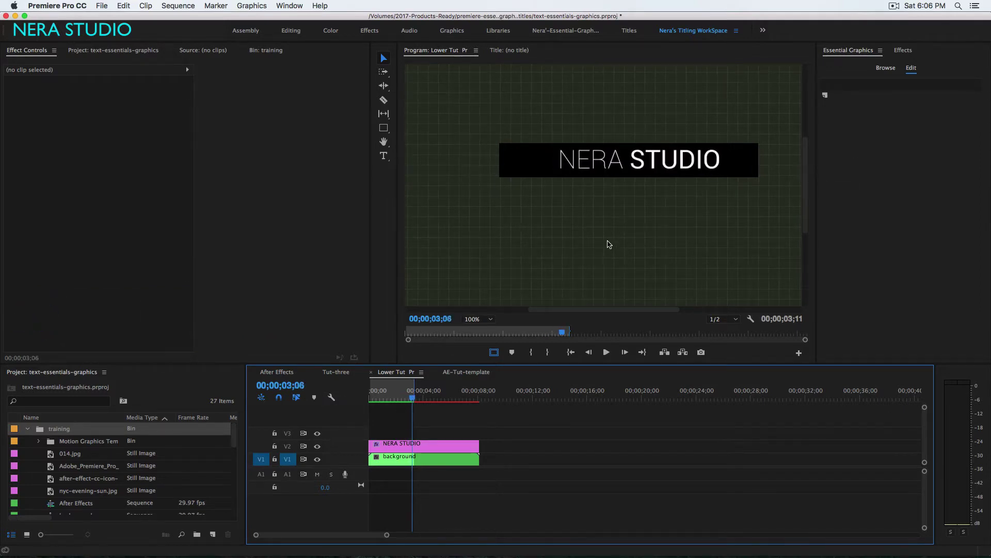
# Add a rectangular mask to the NERA STUDIO text and move it over the black bar
pyautogui.click(445, 447)
pyautogui.click(873, 86)
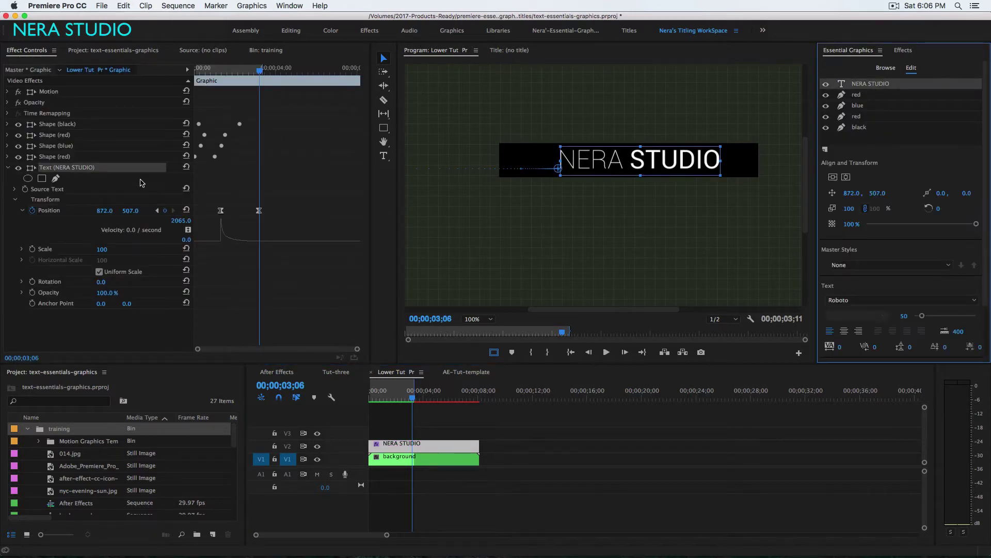
pyautogui.click(42, 178)
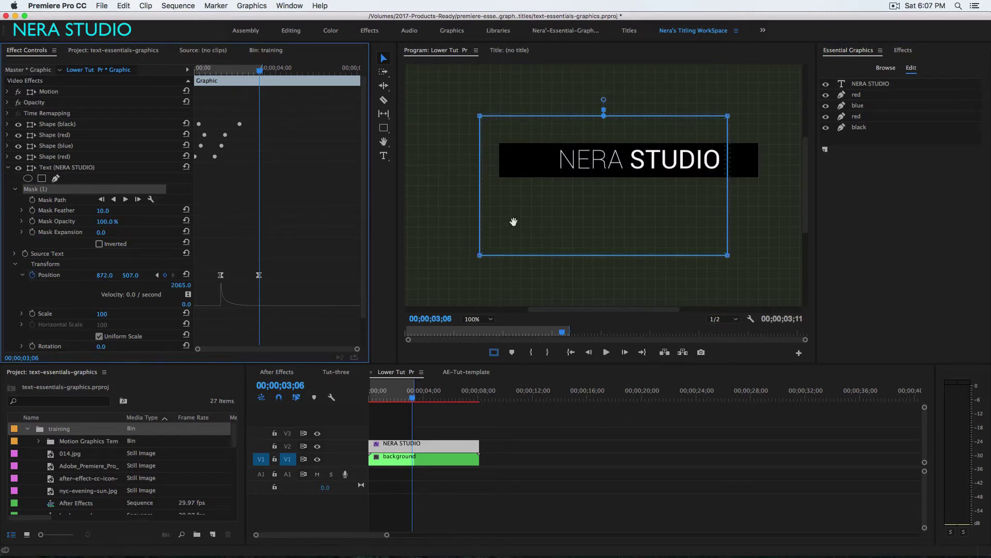
pyautogui.moveTo(532, 219); pyautogui.dragTo(567, 205)
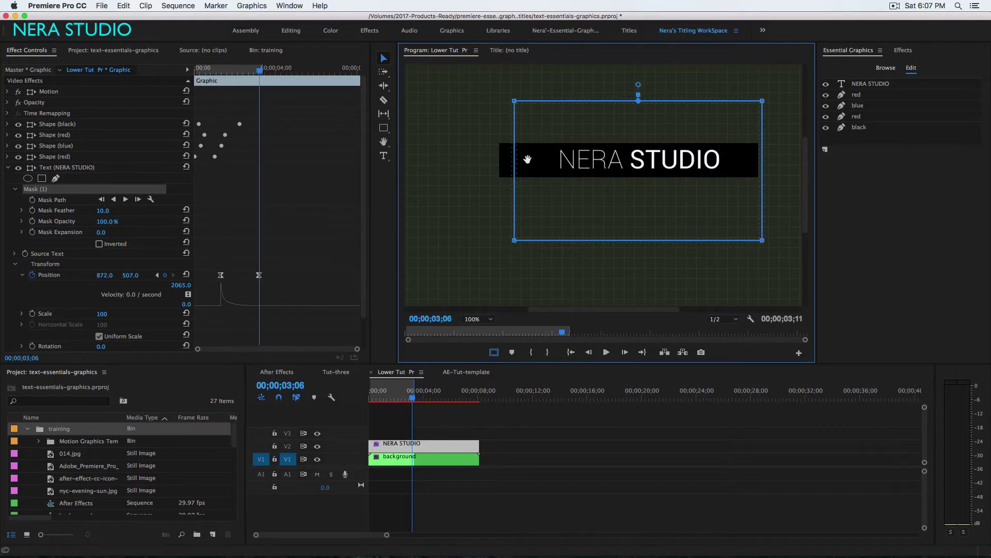
# Reshape the mask's four corners so it spans the black bar, with its starting edge aligned to the bar's left end
pyautogui.moveTo(515, 101); pyautogui.dragTo(496, 103)
pyautogui.moveTo(514, 240); pyautogui.dragTo(501, 237)
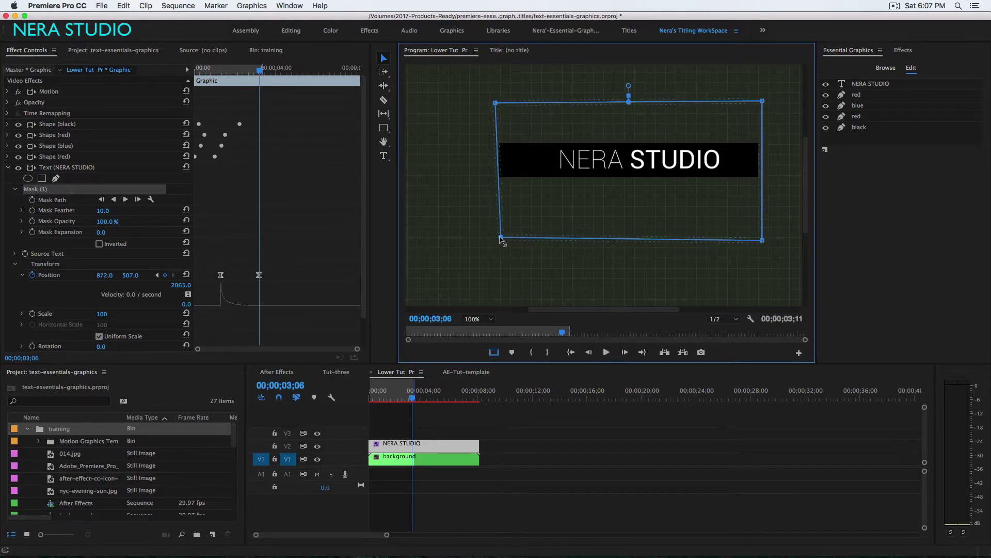
pyautogui.moveTo(494, 103); pyautogui.dragTo(499, 105)
pyautogui.moveTo(502, 242); pyautogui.dragTo(501, 241)
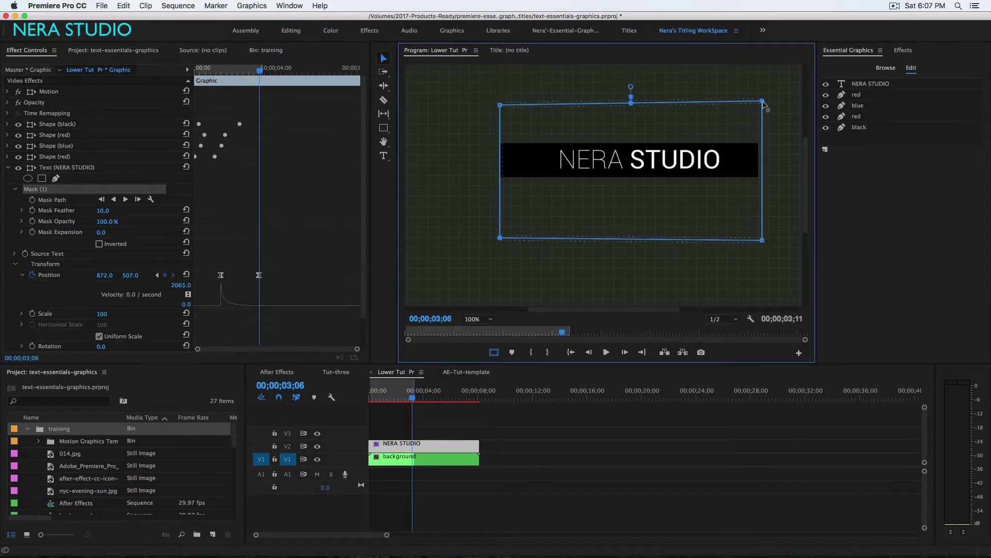
pyautogui.moveTo(763, 102); pyautogui.dragTo(762, 105)
pyautogui.moveTo(763, 241); pyautogui.dragTo(767, 238)
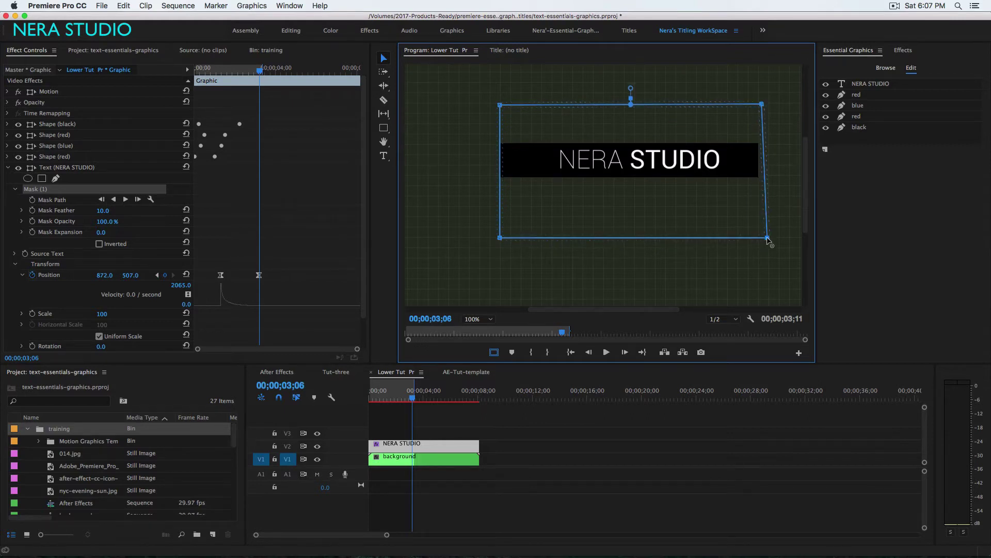
pyautogui.moveTo(760, 102); pyautogui.dragTo(768, 104)
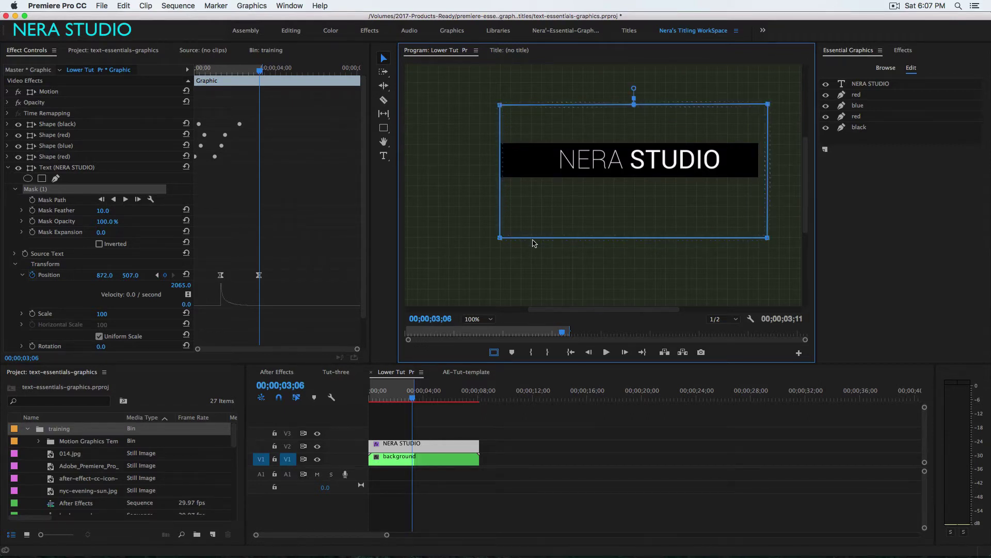
# Set the text mask's feather to 0 and scrub back through the slide-in to check the edge
pyautogui.click(103, 210)
pyautogui.write('0')
pyautogui.press('Return')
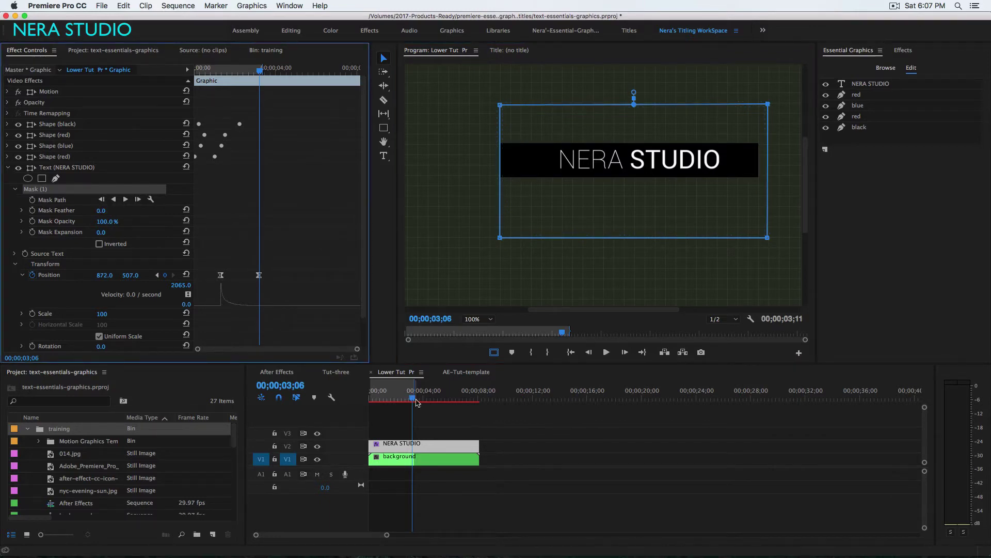
pyautogui.moveTo(417, 402)
pyautogui.mouseDown()
pyautogui.moveTo(375, 406)
pyautogui.moveTo(405, 408)
pyautogui.mouseUp()
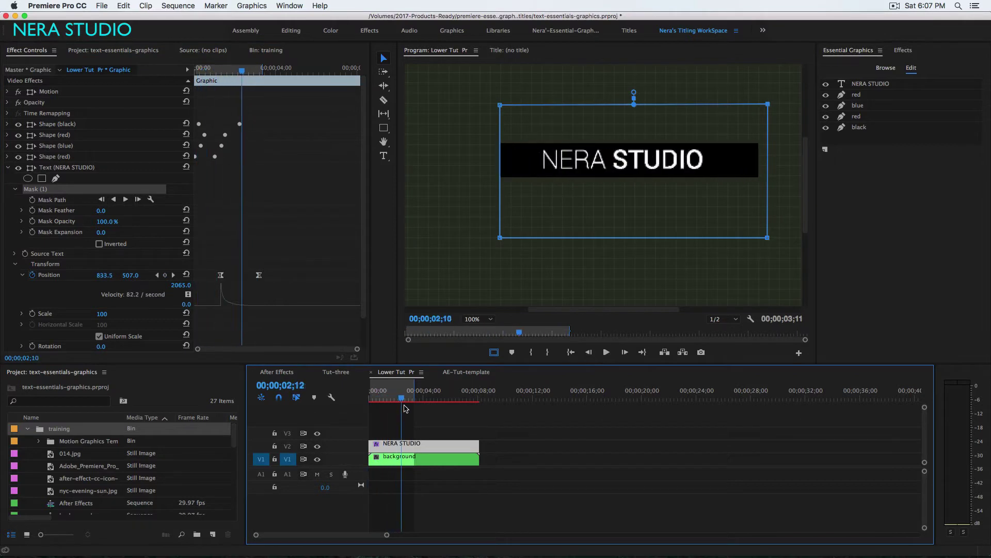
# Reorder the NERA STUDIO text layer beneath the red and blue bars, directly above the black one, and preview the animation
pyautogui.click(904, 236)
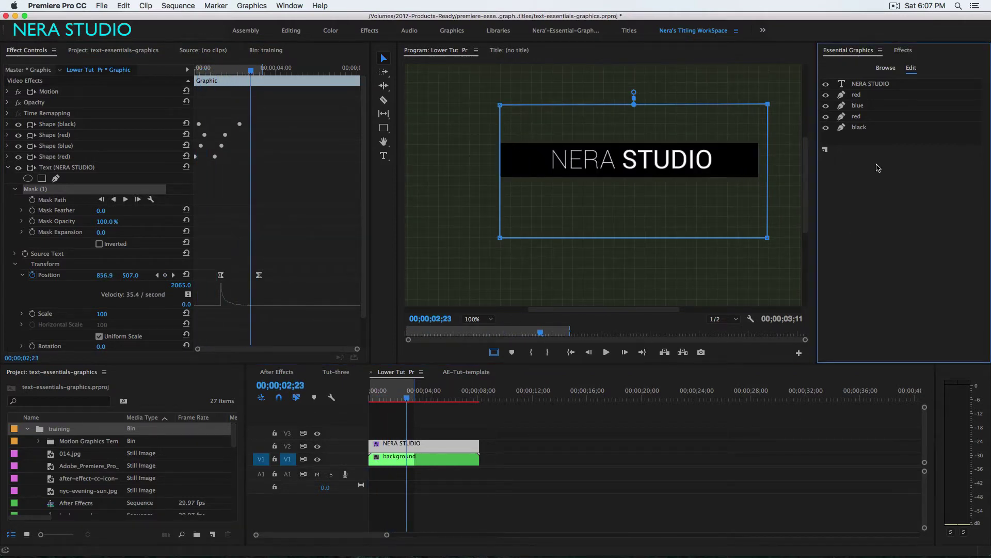
pyautogui.click(871, 84)
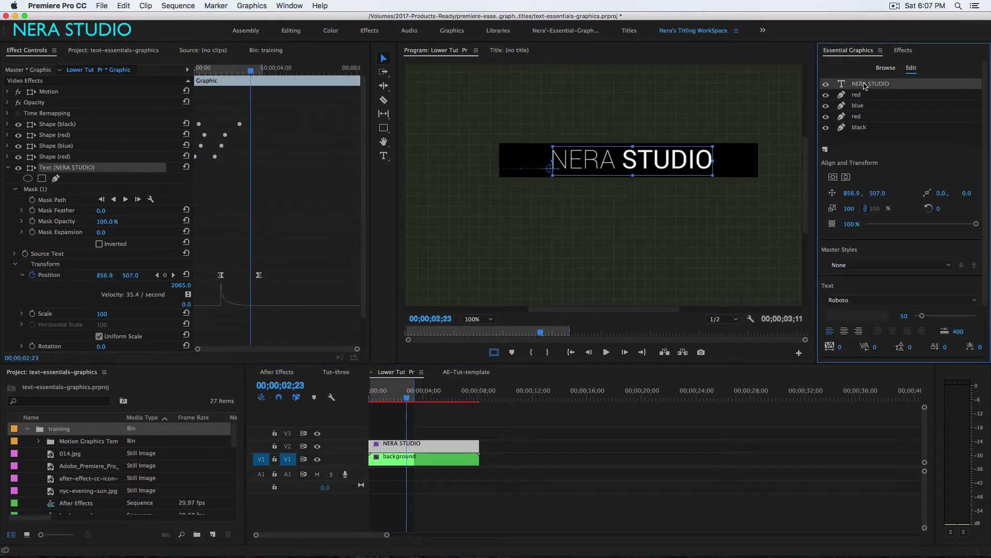
pyautogui.moveTo(866, 86); pyautogui.dragTo(865, 126)
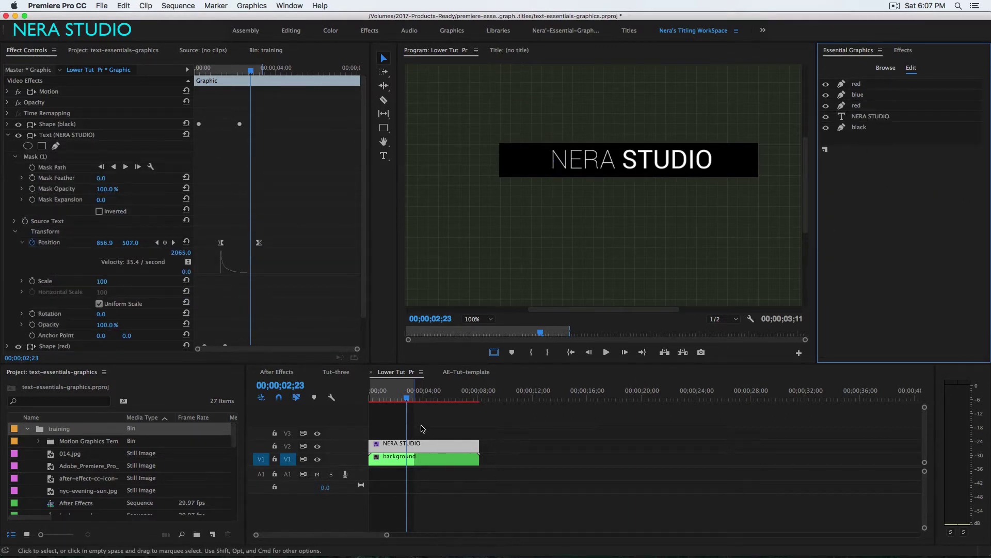
pyautogui.press('Return')
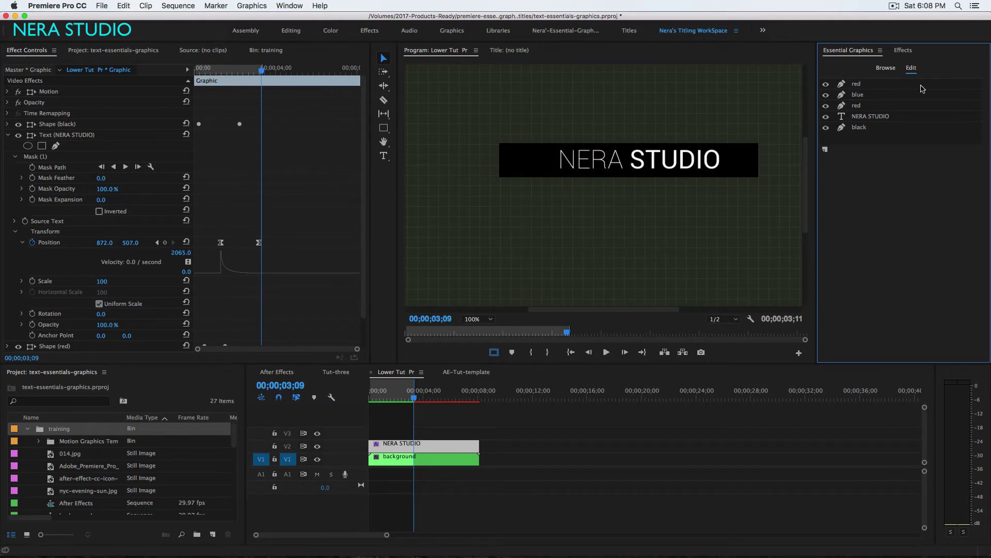
# Shift both Position keyframes of the NERA STUDIO text slightly earlier in time and play the animation back
pyautogui.click(865, 117)
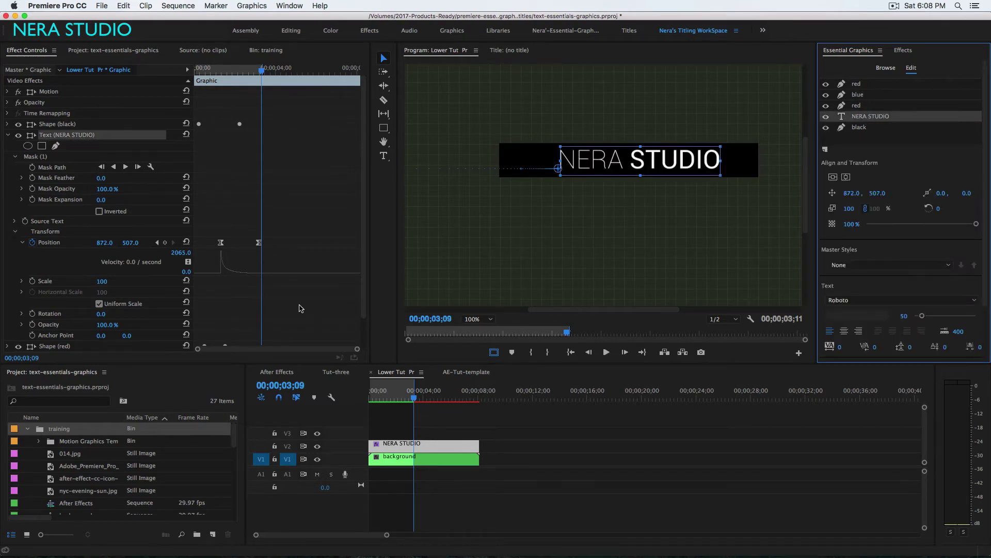
pyautogui.moveTo(277, 257); pyautogui.dragTo(249, 246)
pyautogui.press('Return')
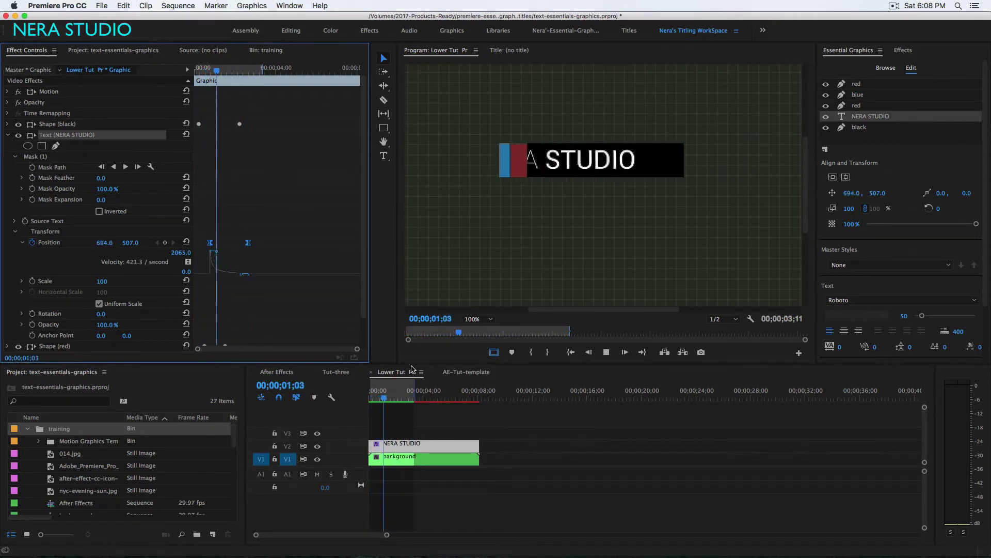
pyautogui.press('space')
pyautogui.rightClick(470, 443)
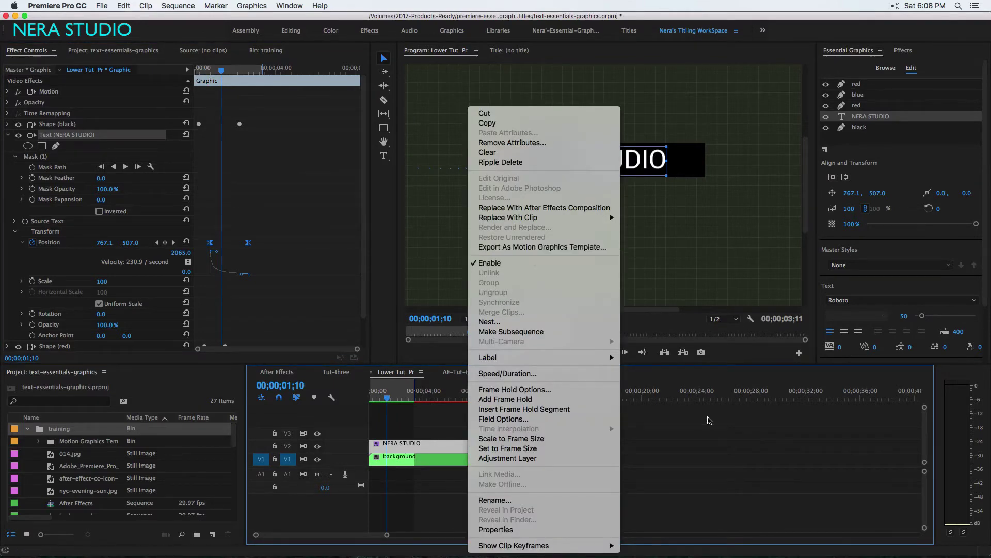
pyautogui.click(706, 421)
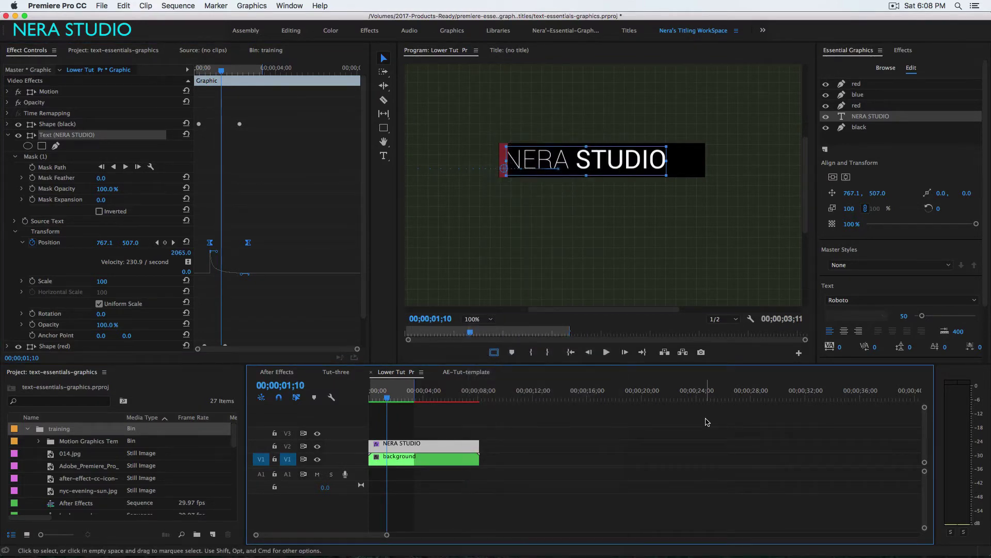
pyautogui.click(277, 373)
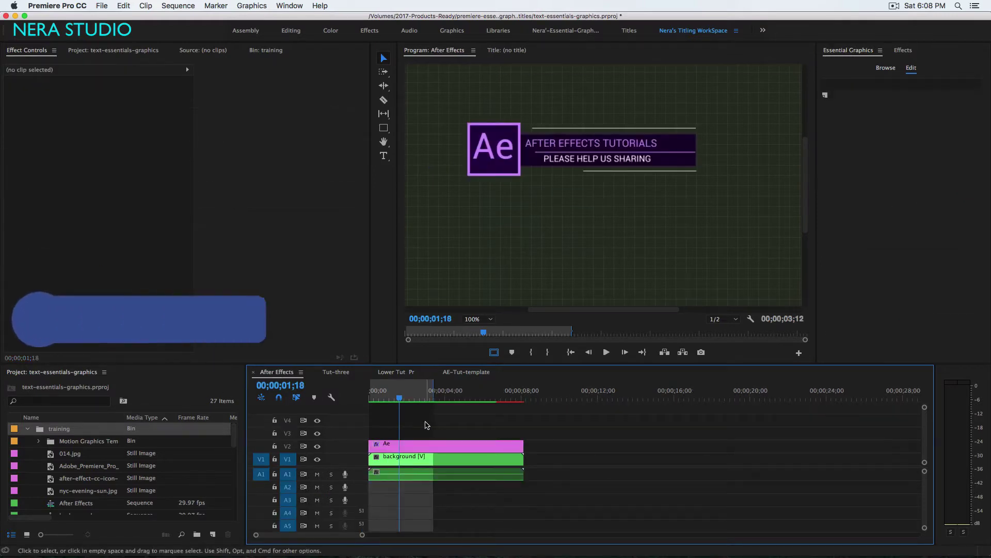
# In the AE-Tut-template sequence, add AE-ICON.png as a graphic layer at 00;00;02;17
pyautogui.click(466, 372)
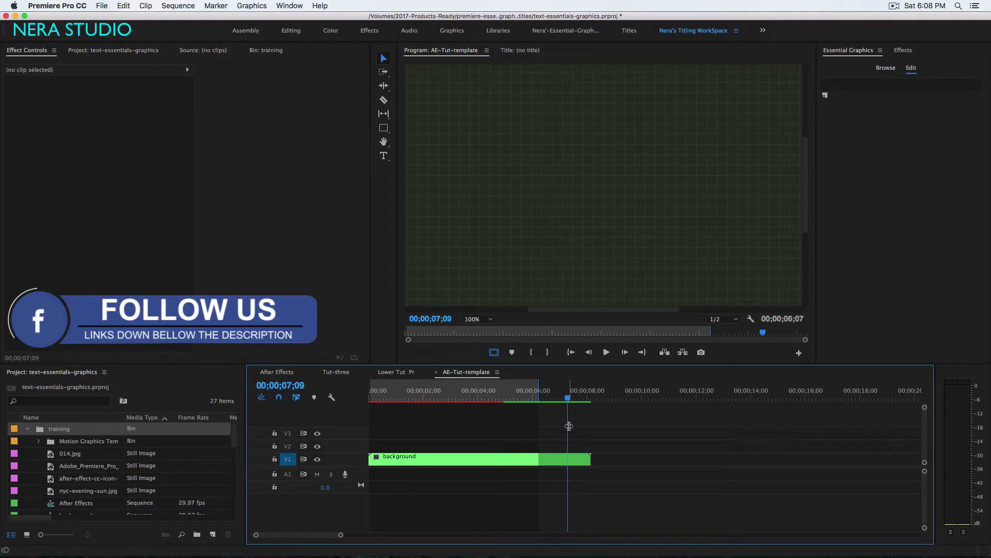
pyautogui.moveTo(493, 400); pyautogui.dragTo(438, 408)
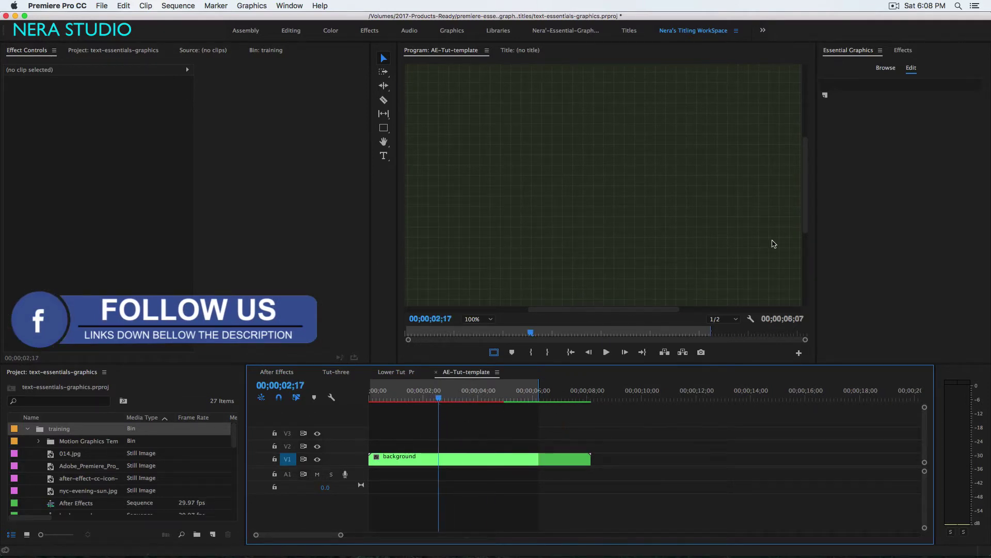
pyautogui.click(825, 95)
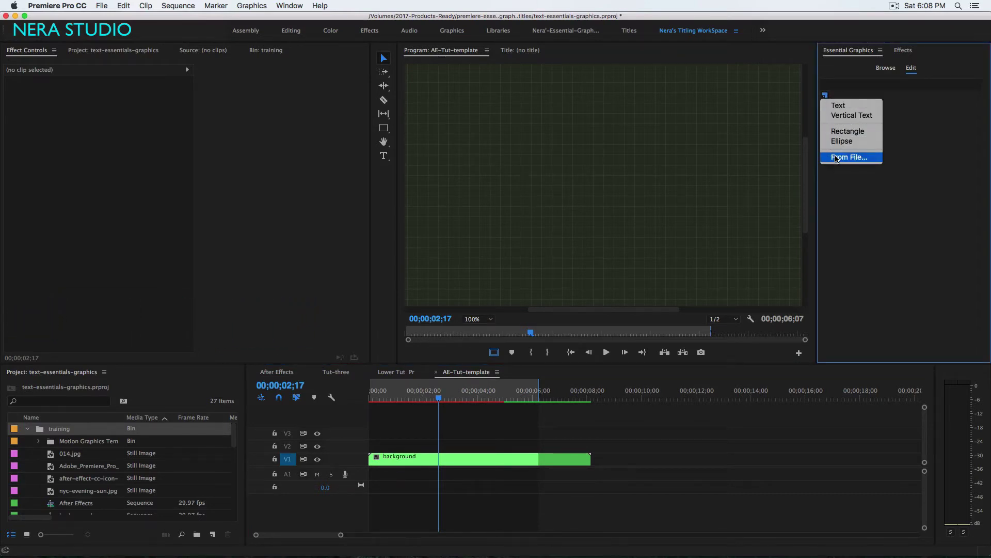
pyautogui.click(865, 161)
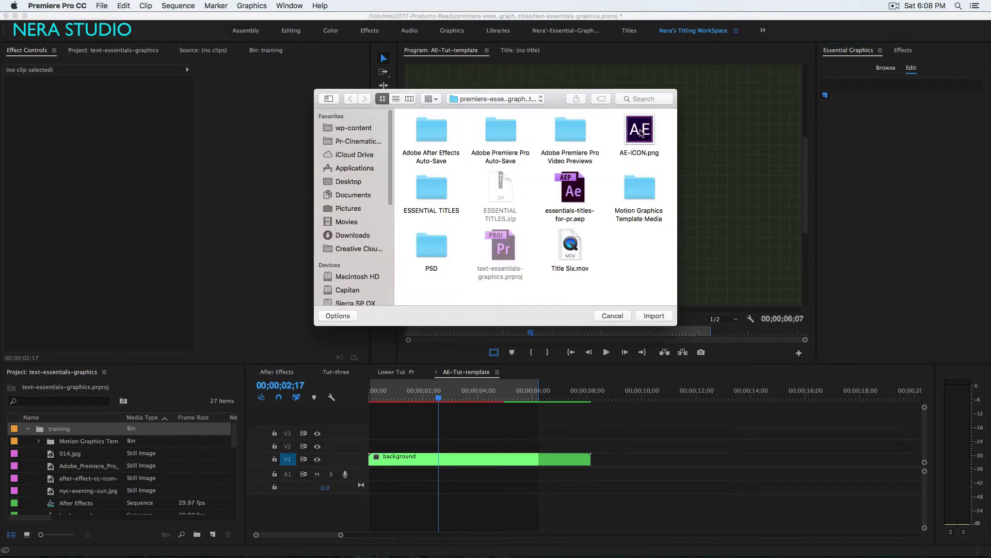
pyautogui.click(640, 134)
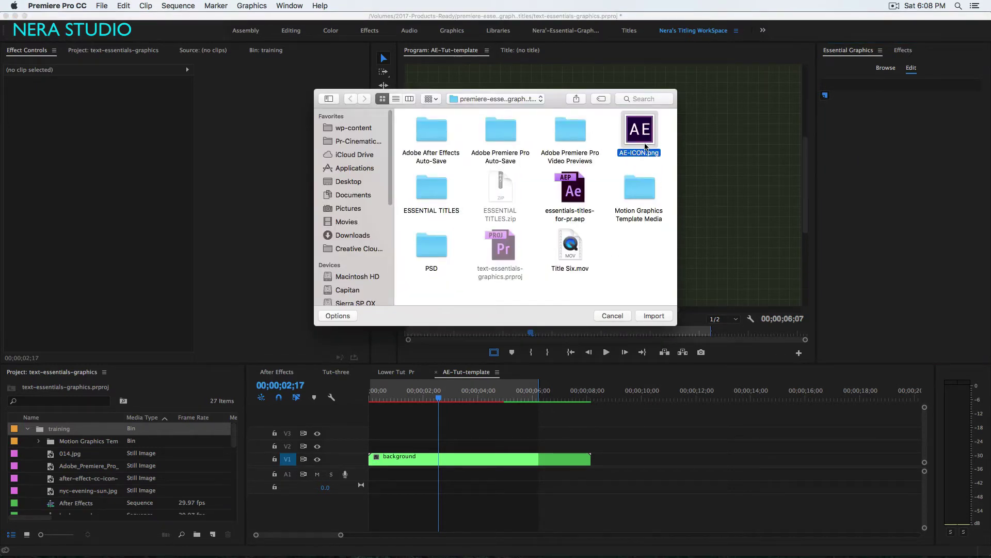
pyautogui.click(654, 316)
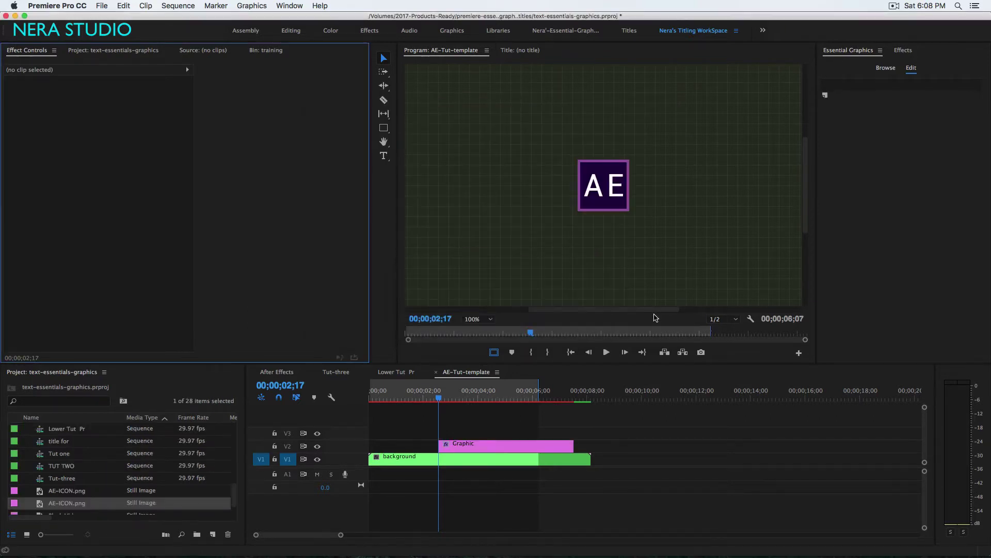
# Move the AE icon to about 808, 553 in the frame and shift its Graphic clip to the start of the sequence
pyautogui.click(599, 197)
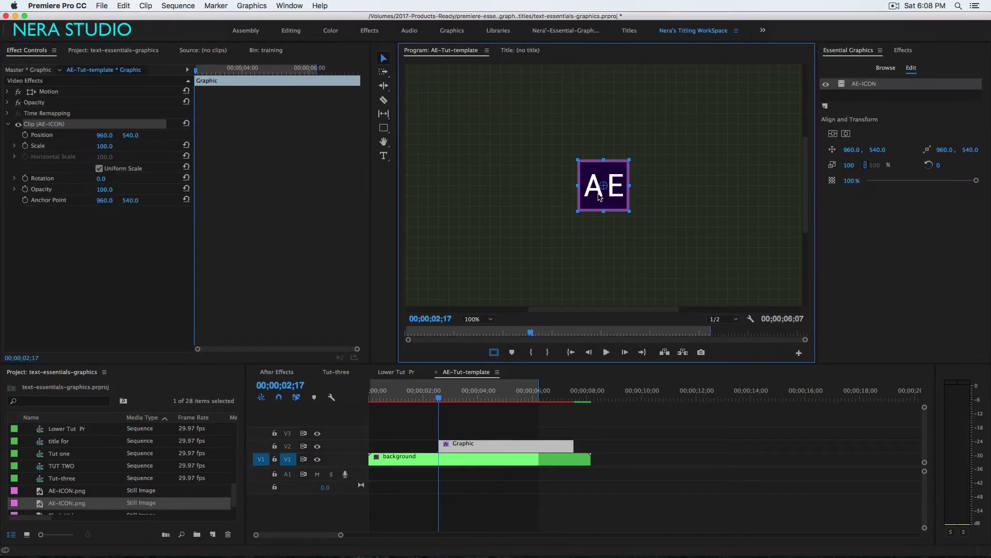
pyautogui.moveTo(617, 196); pyautogui.dragTo(539, 203)
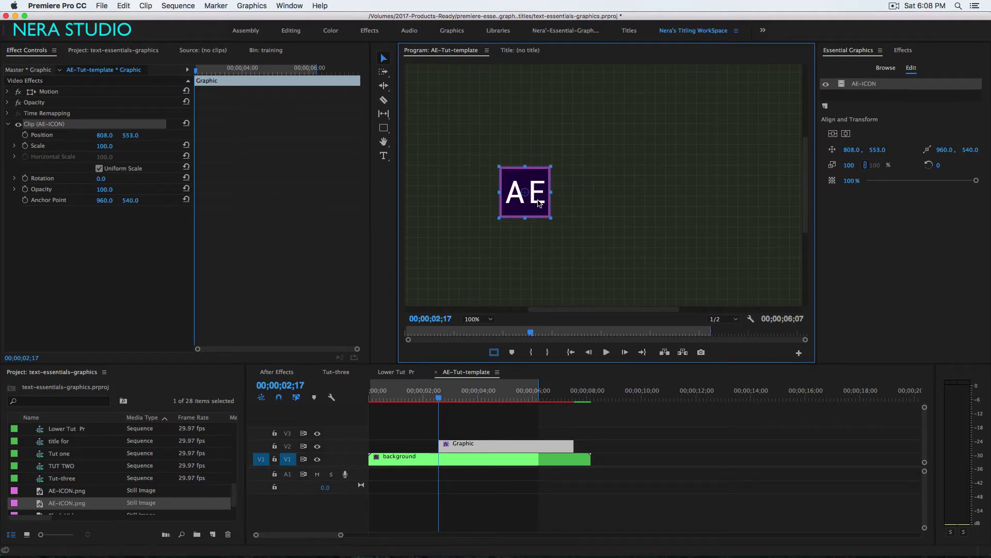
pyautogui.click(861, 262)
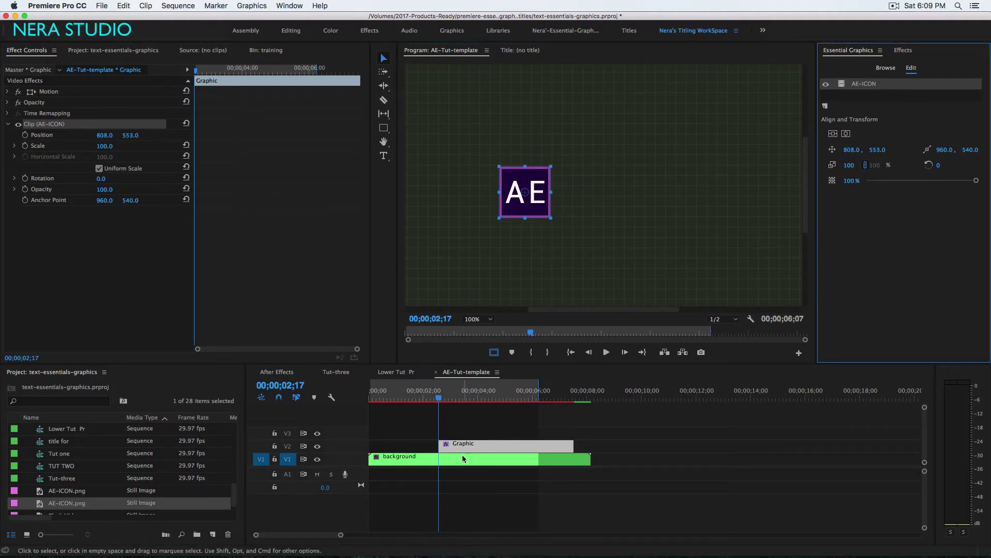
pyautogui.moveTo(474, 447); pyautogui.dragTo(404, 447)
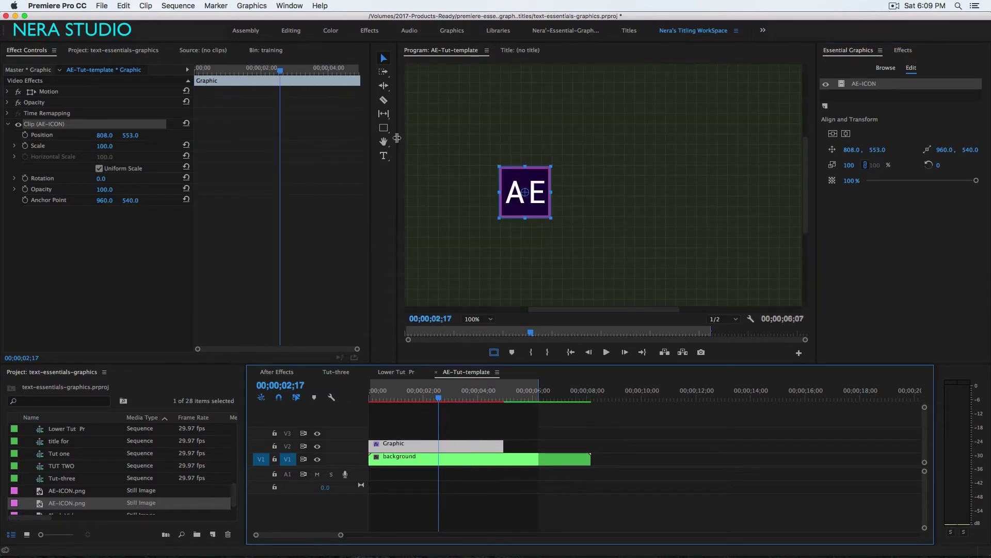
# Draw a long, thin rectangle extending rightward from the AE icon's right edge, slightly shorter in height than the icon
pyautogui.click(383, 127)
pyautogui.click(419, 138)
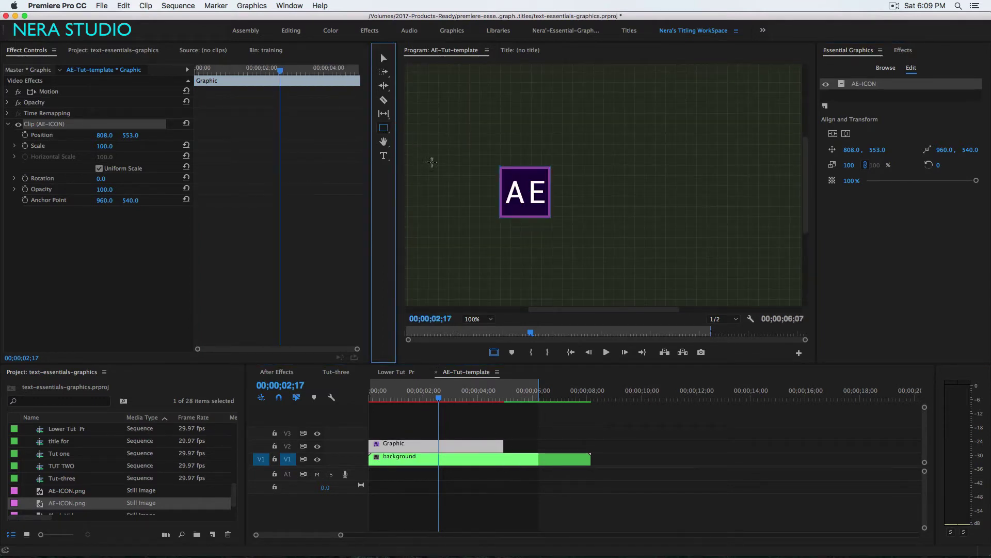
pyautogui.moveTo(550, 175)
pyautogui.mouseDown()
pyautogui.moveTo(694, 209)
pyautogui.moveTo(780, 210)
pyautogui.mouseUp()
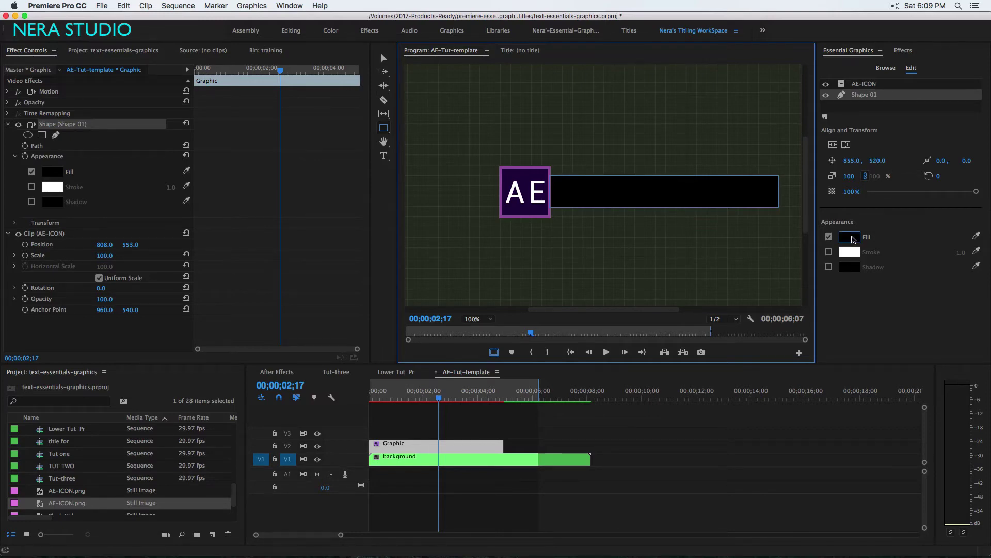
# Set the rectangle's fill to the dark purple 1F003F, sampled from the inside of the AE icon
pyautogui.click(858, 237)
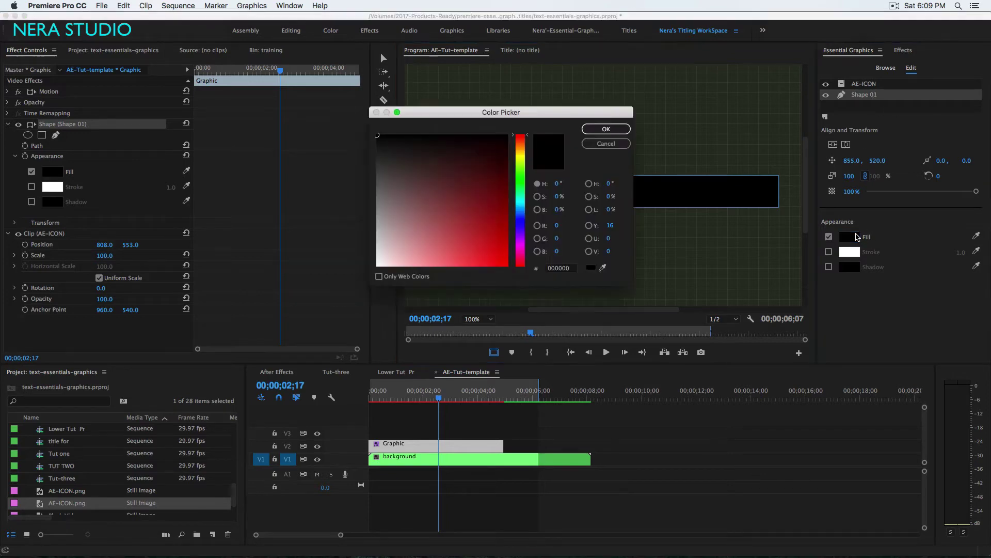
pyautogui.moveTo(552, 42); pyautogui.dragTo(818, 67)
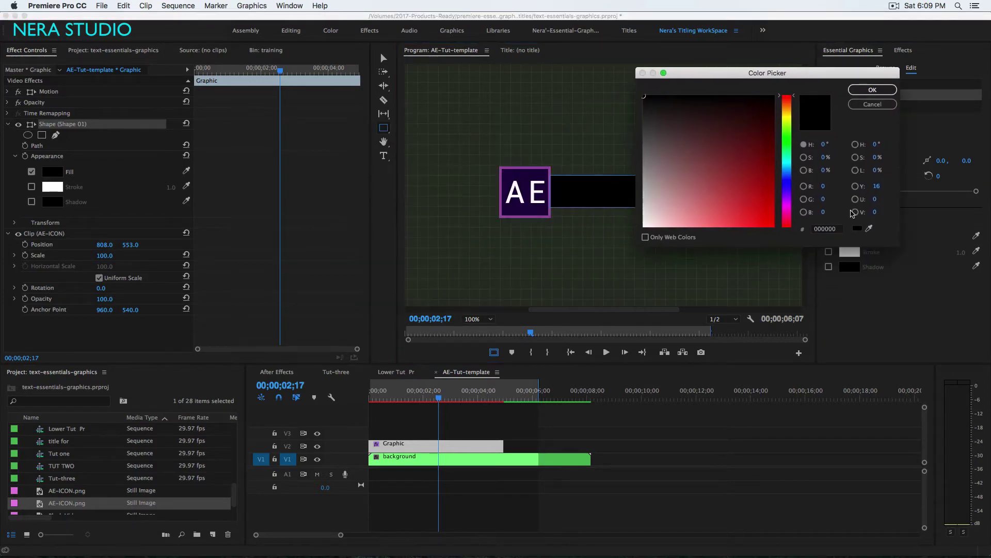
pyautogui.click(870, 227)
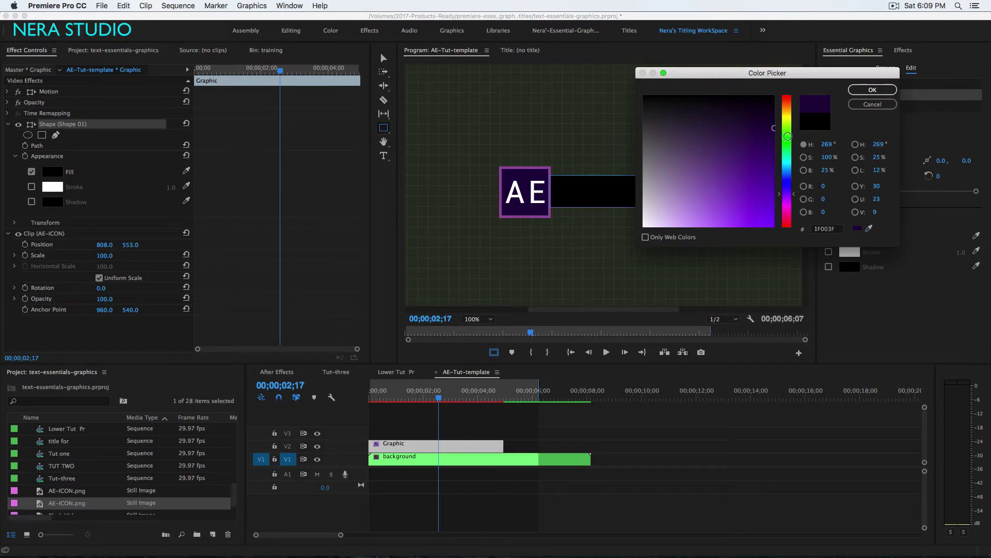
pyautogui.click(879, 91)
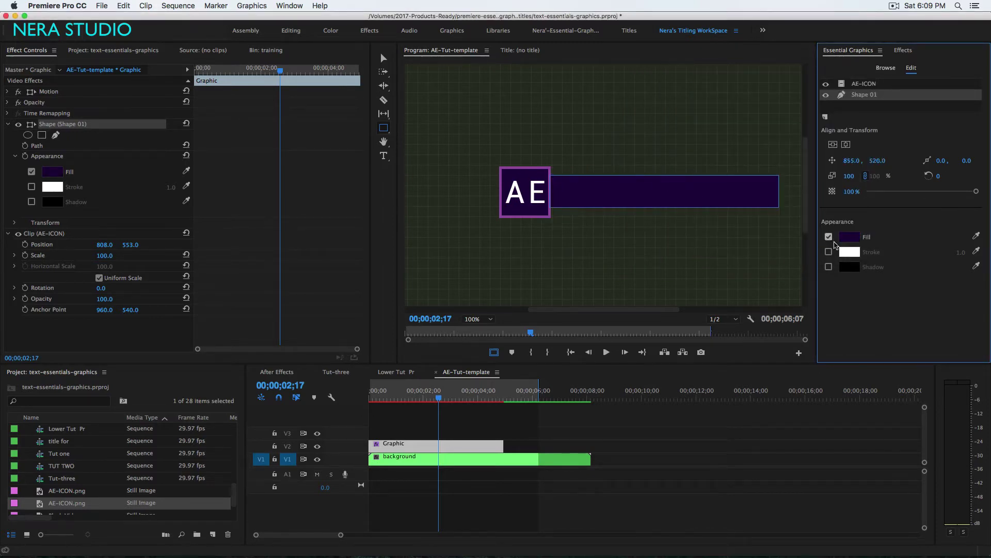
# Enable the rectangle's stroke, colour it 9656A2 sampled from the AE icon's border, and set its width to 3
pyautogui.click(829, 251)
pyautogui.click(858, 257)
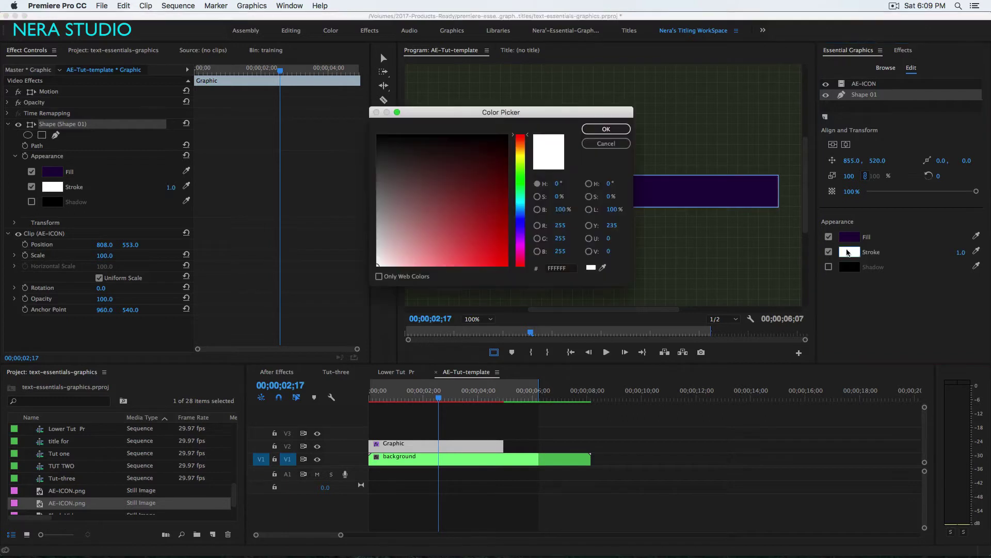
pyautogui.moveTo(570, 106); pyautogui.dragTo(449, 106)
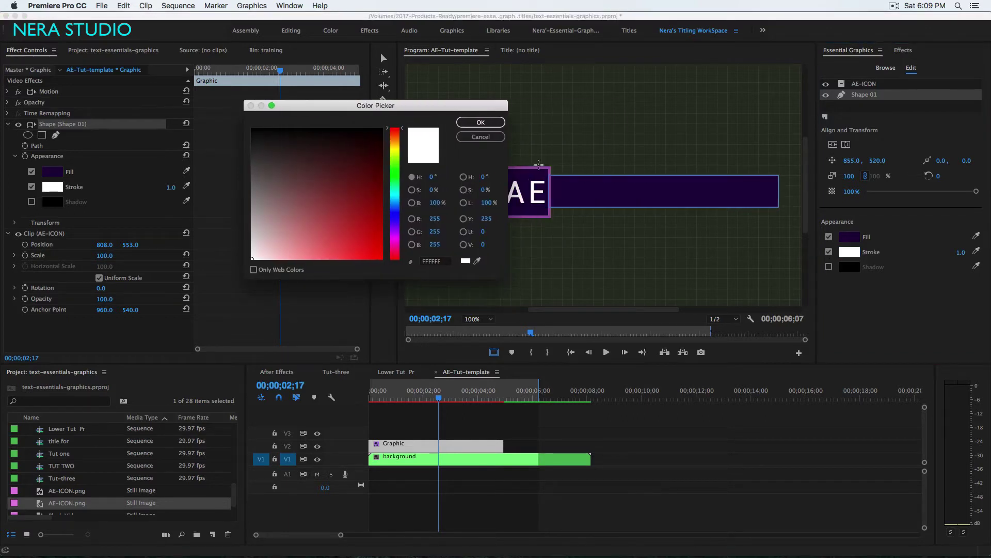
pyautogui.click(477, 262)
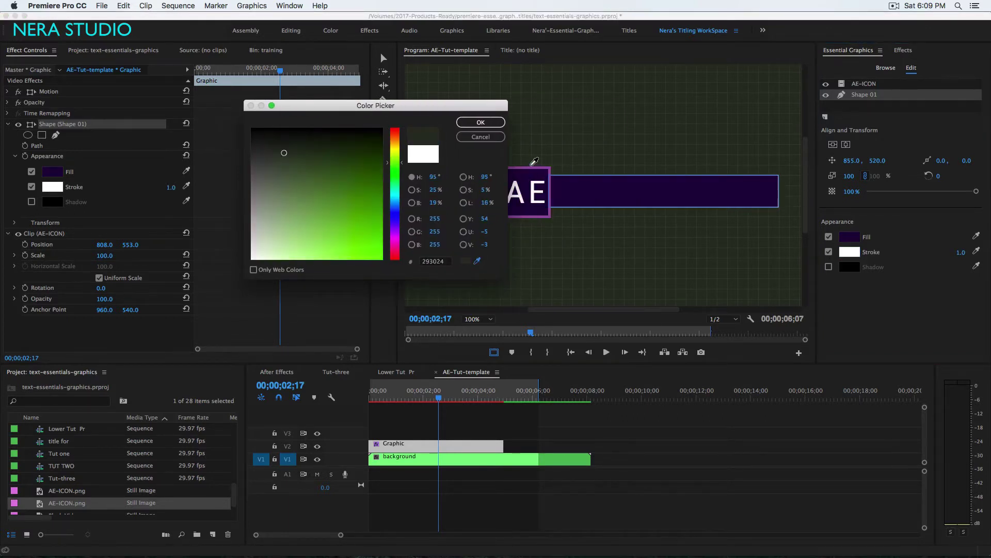
pyautogui.click(533, 163)
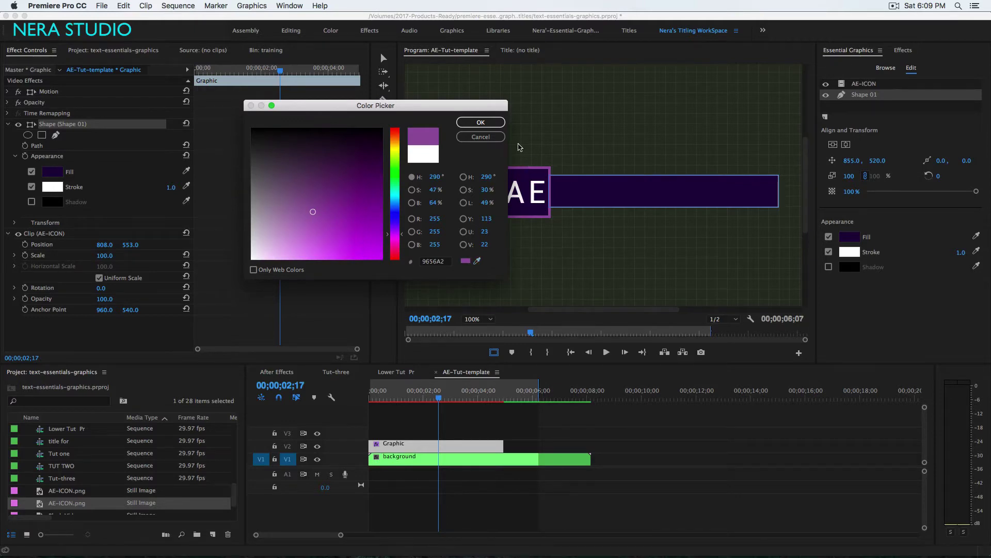
pyautogui.click(485, 122)
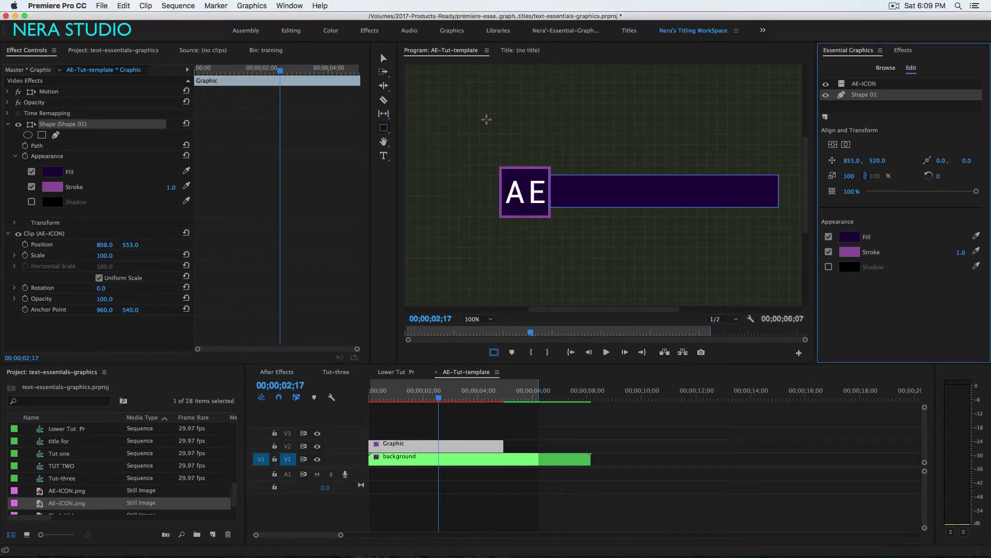
pyautogui.click(959, 253)
pyautogui.press('Return')
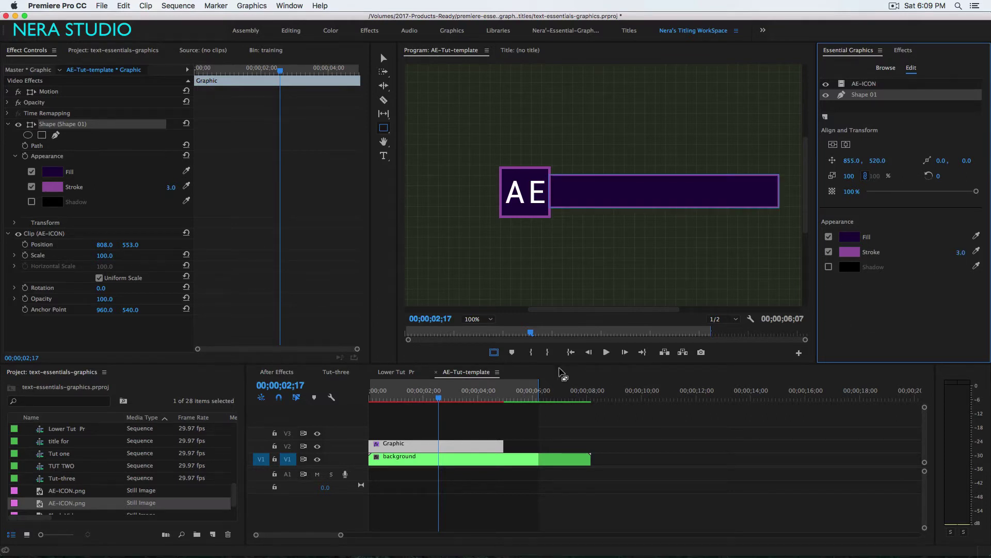
# Add the text "PLEASE SUBSCRIBE FOR MORE" over the purple bar, with the playhead at 00;00;01;01
pyautogui.click(436, 398)
pyautogui.moveTo(428, 400); pyautogui.dragTo(397, 401)
pyautogui.click(630, 409)
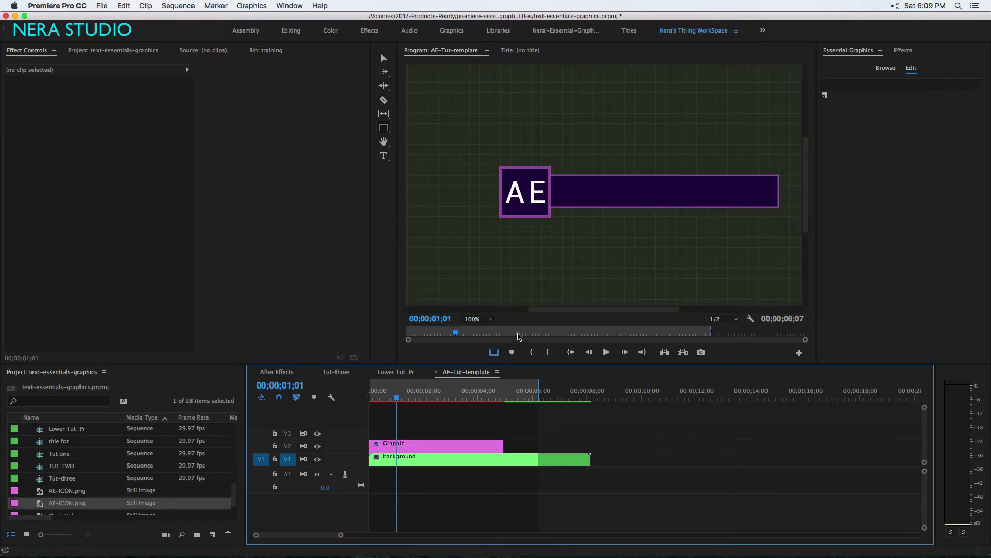
pyautogui.click(383, 156)
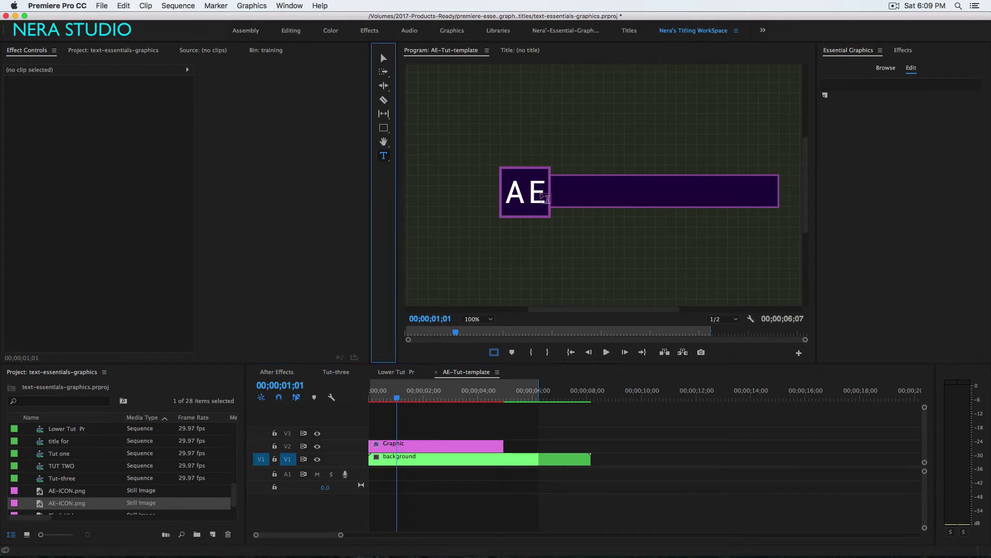
pyautogui.click(569, 189)
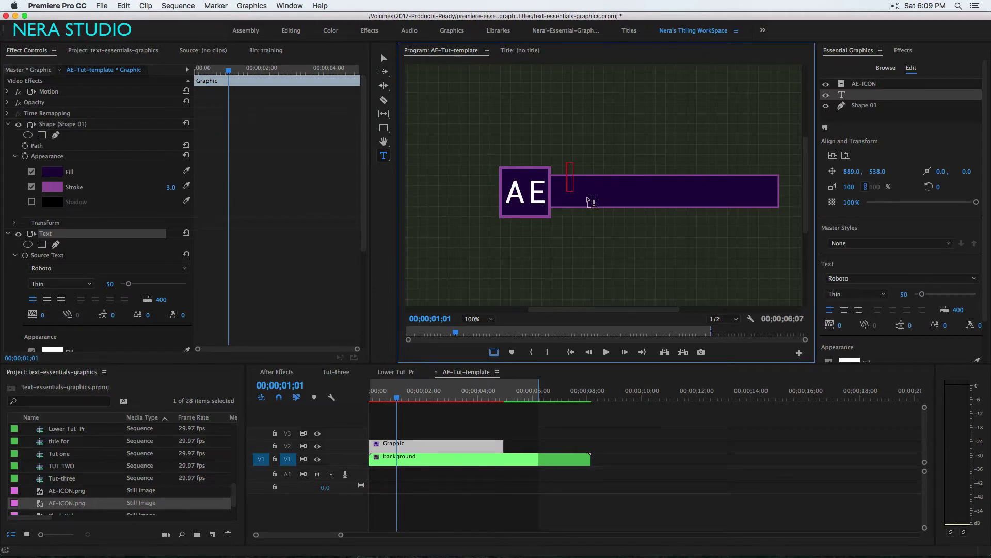
pyautogui.write('PLEASE SUBSCRIBE')
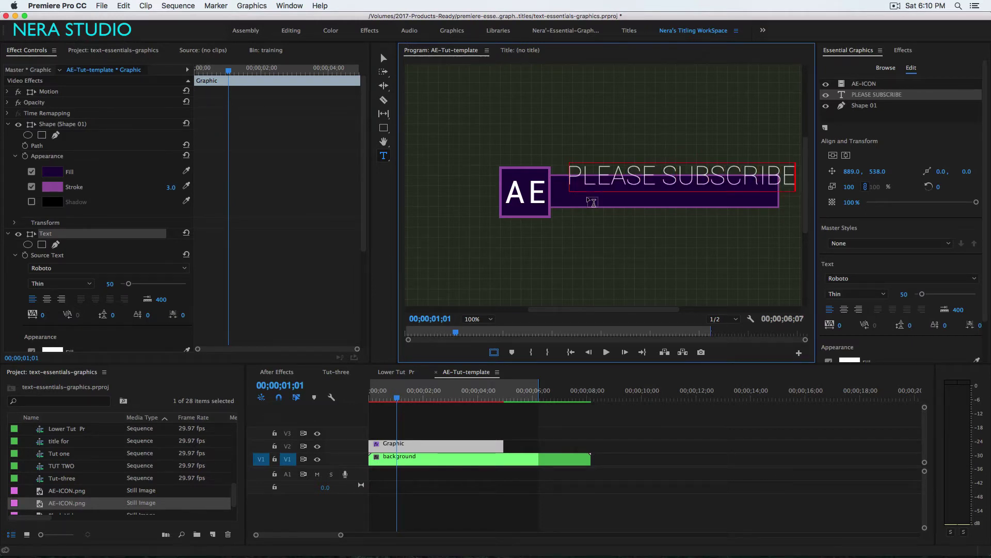
pyautogui.write(' FOR MORE')
pyautogui.click(383, 58)
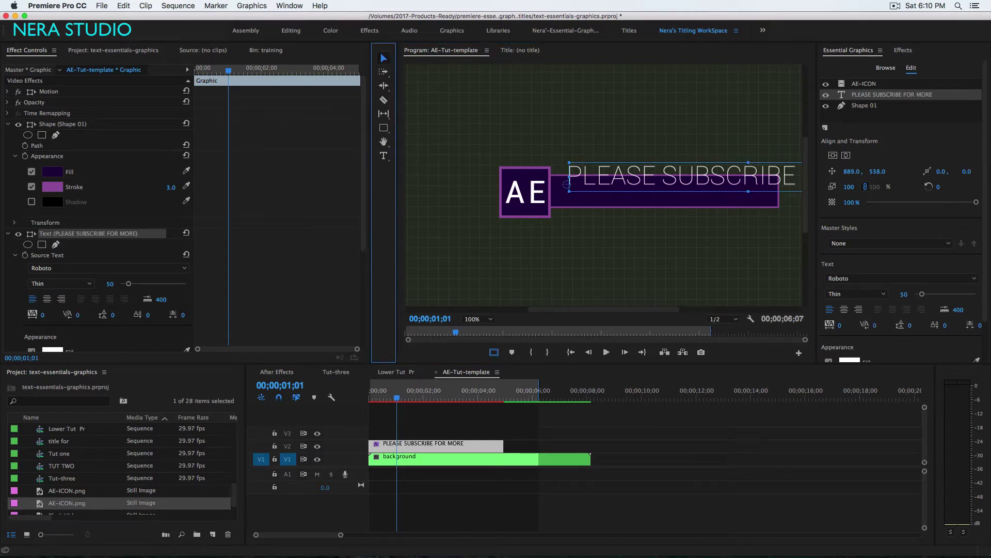
# Set the text to size 20 in Roboto Regular and place it in the bar's upper half at about 930, 542
pyautogui.click(901, 293)
pyautogui.write('20')
pyautogui.press('Return')
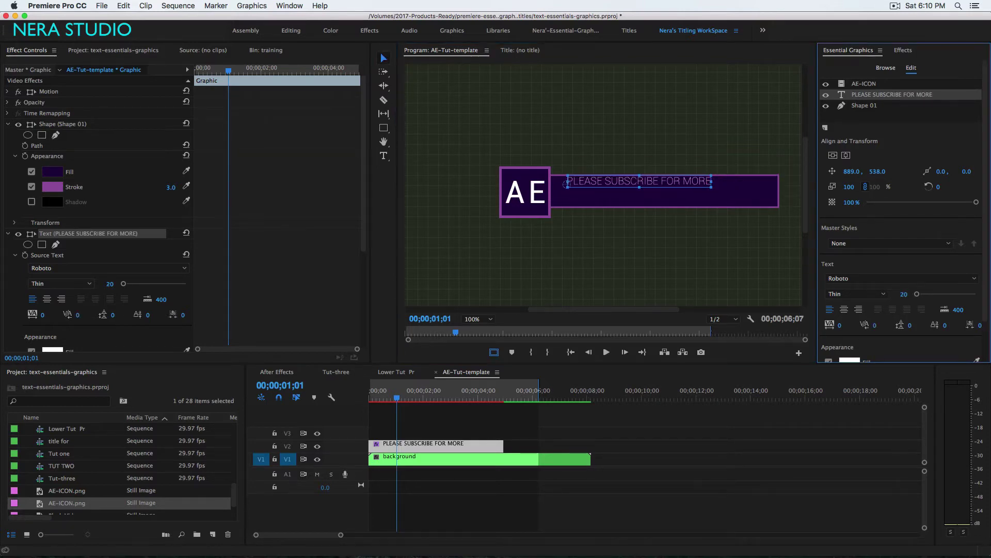
pyautogui.moveTo(673, 186); pyautogui.dragTo(695, 188)
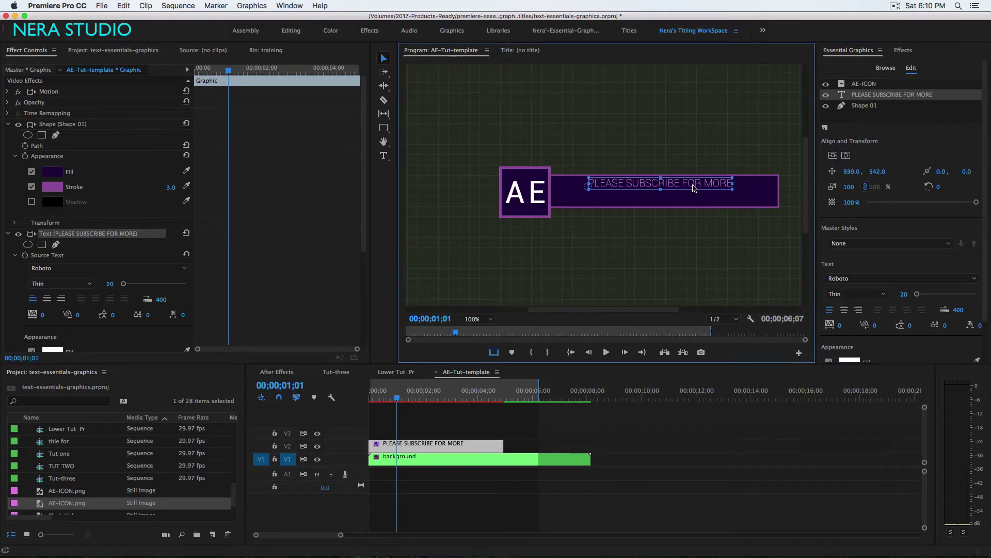
pyautogui.click(881, 295)
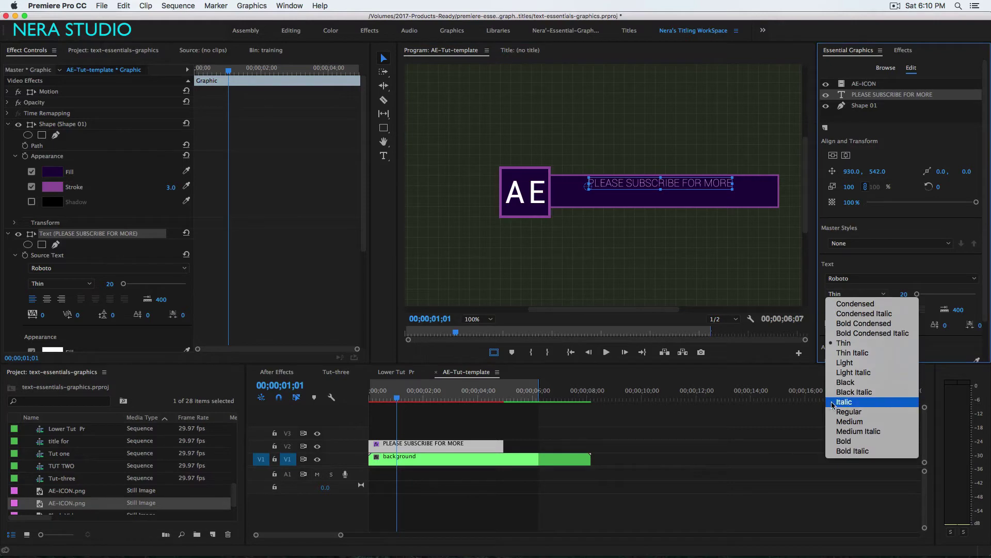
pyautogui.click(866, 413)
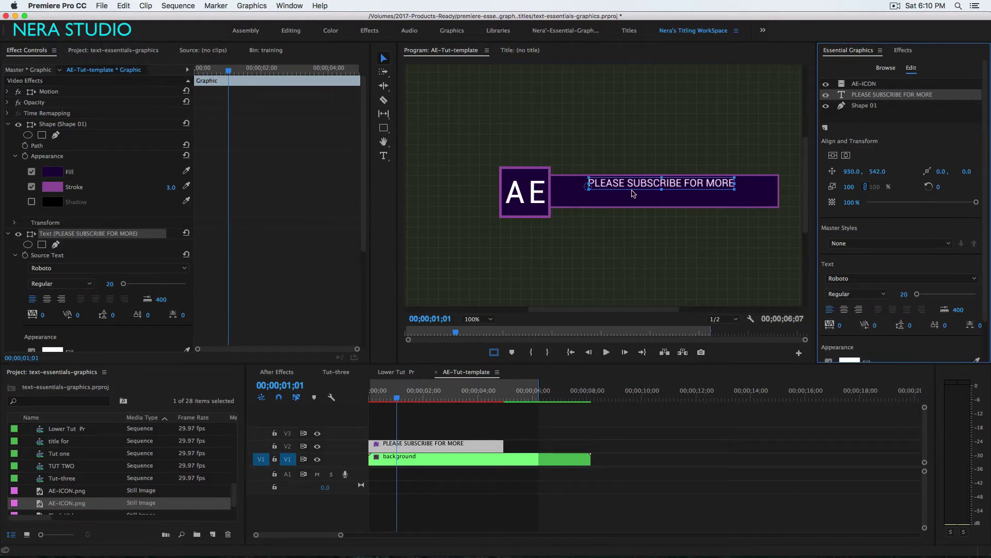
# Add a second text layer to the graphic and place it beneath "PLEASE SUBSCRIBE FOR MORE" at about 986, 564
pyautogui.click(893, 106)
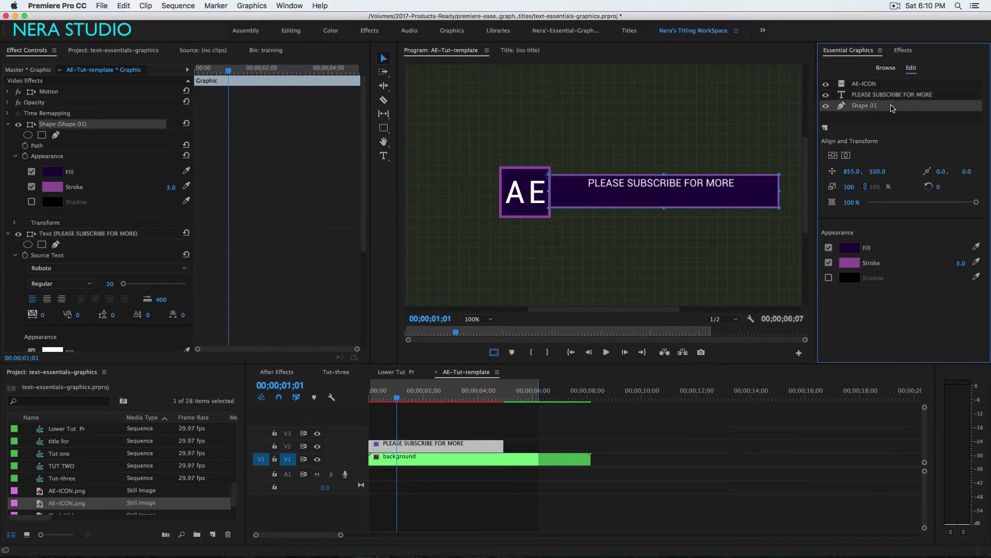
pyautogui.click(826, 128)
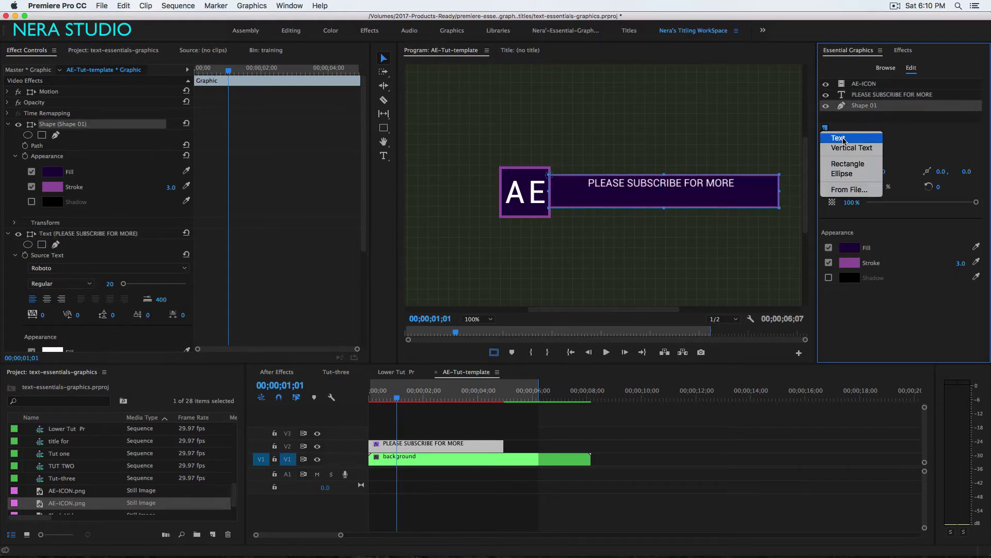
pyautogui.click(843, 140)
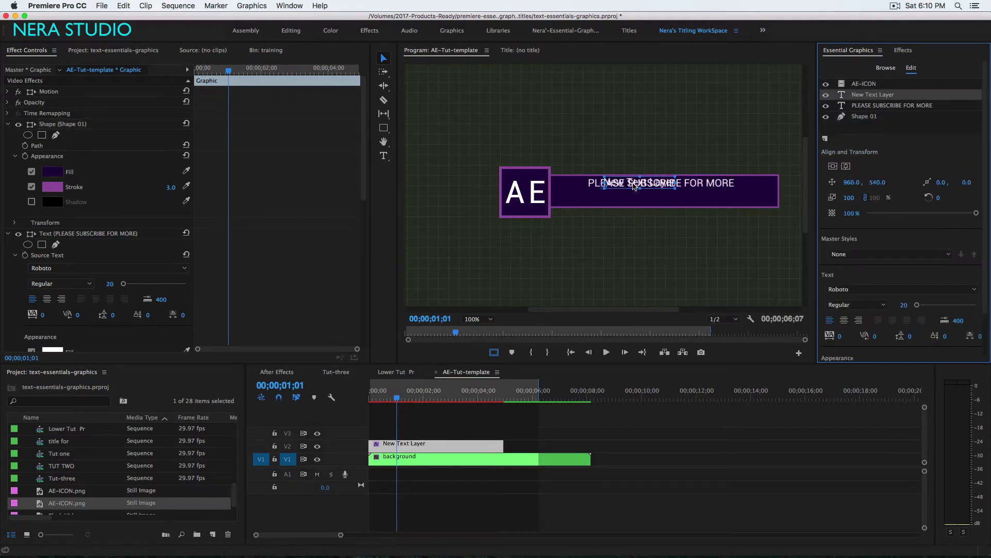
pyautogui.click(639, 194)
pyautogui.moveTo(639, 194); pyautogui.dragTo(649, 199)
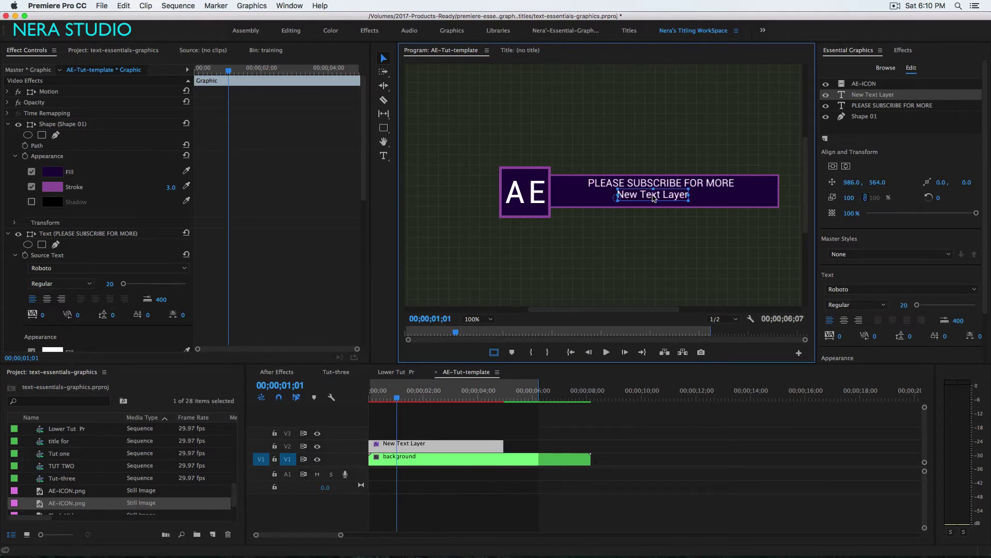
# Replace the second text layer's content with "ONLY ON NERA STUDIO"
pyautogui.doubleClick(653, 197)
pyautogui.press('super+a')
pyautogui.write('ONLY ON')
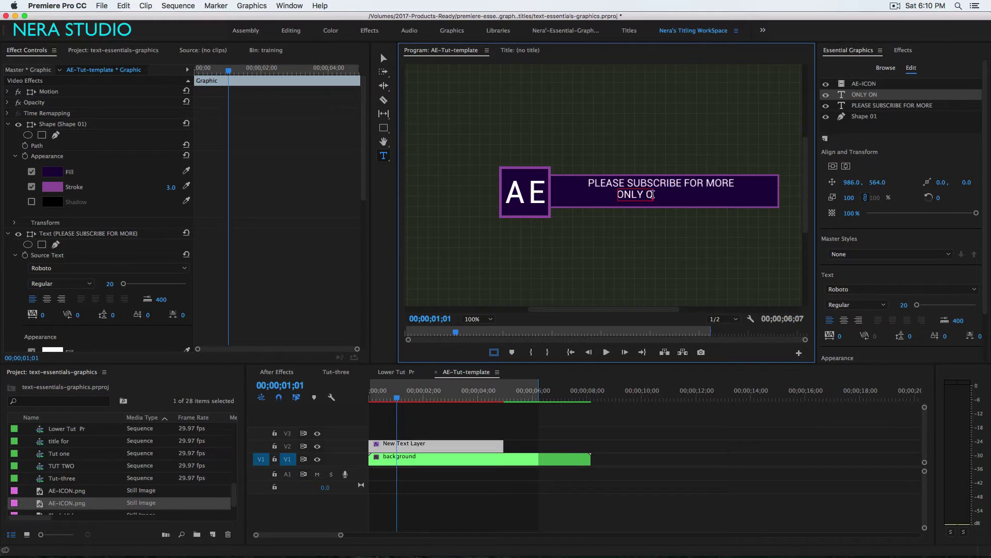
pyautogui.write(' NERA STUDIO')
pyautogui.press('Escape')
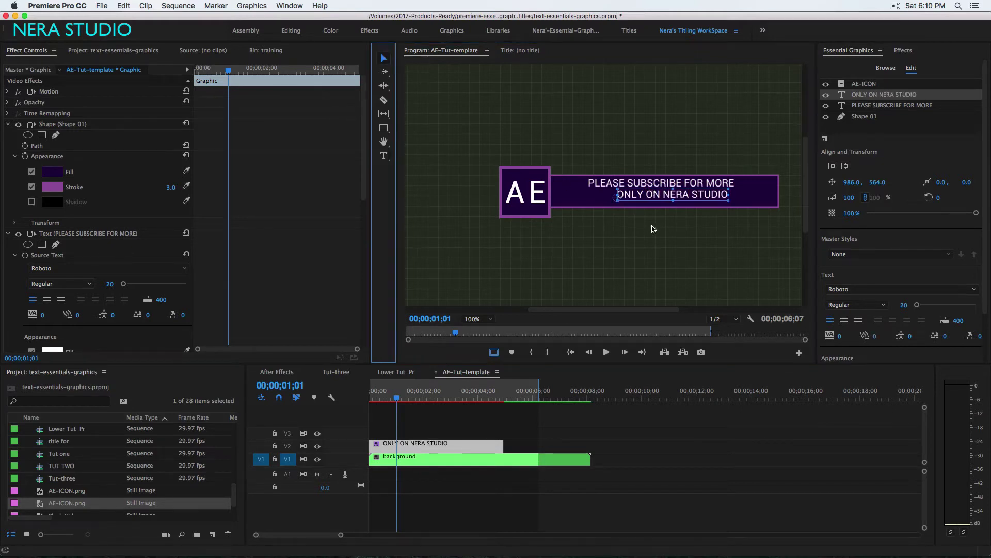
# Set the "ONLY ON NERA STUDIO" text to size 25 and place it beneath the first line at about 936, 572
pyautogui.moveTo(686, 197); pyautogui.dragTo(676, 200)
pyautogui.click(900, 305)
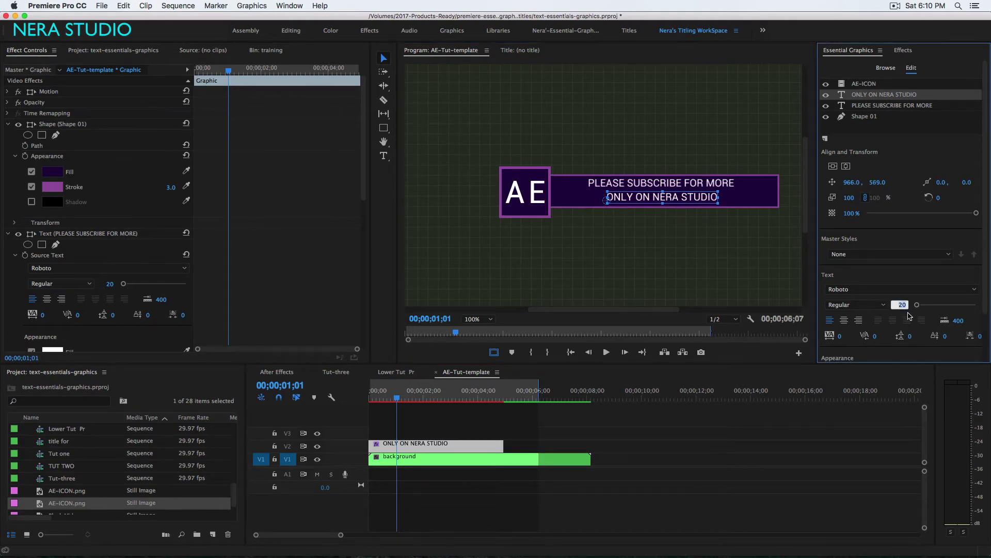
pyautogui.write('25')
pyautogui.press('Return')
pyautogui.moveTo(703, 203); pyautogui.dragTo(688, 202)
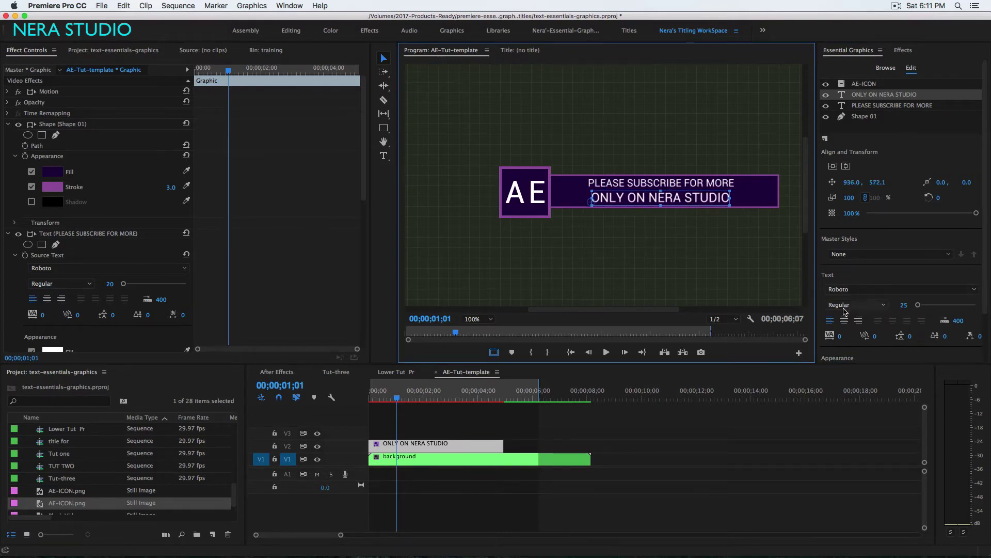
# Set the tracking of "ONLY ON NERA STUDIO" to 144 and recentre it beneath the first line at about 903, 572
pyautogui.moveTo(840, 336); pyautogui.dragTo(934, 336)
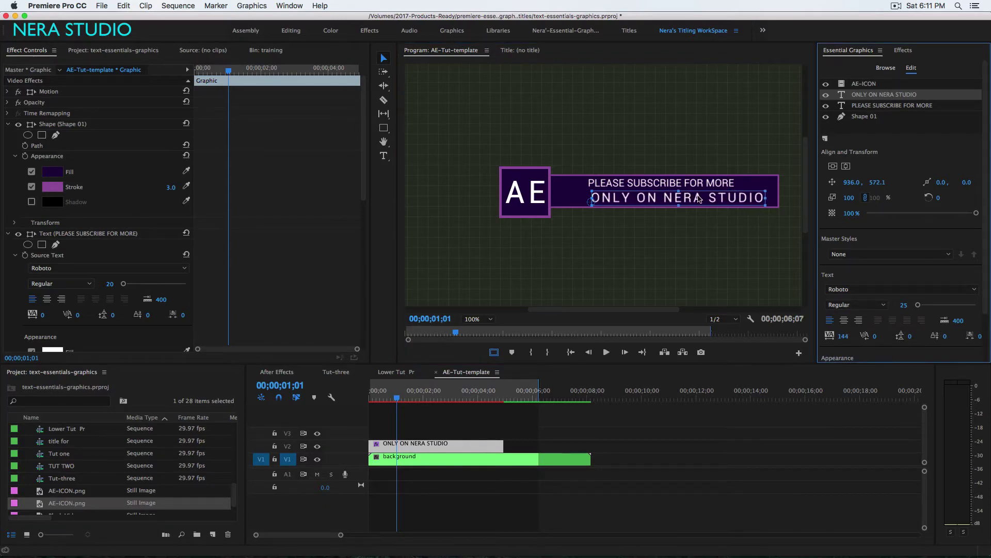
pyautogui.moveTo(698, 199); pyautogui.dragTo(681, 199)
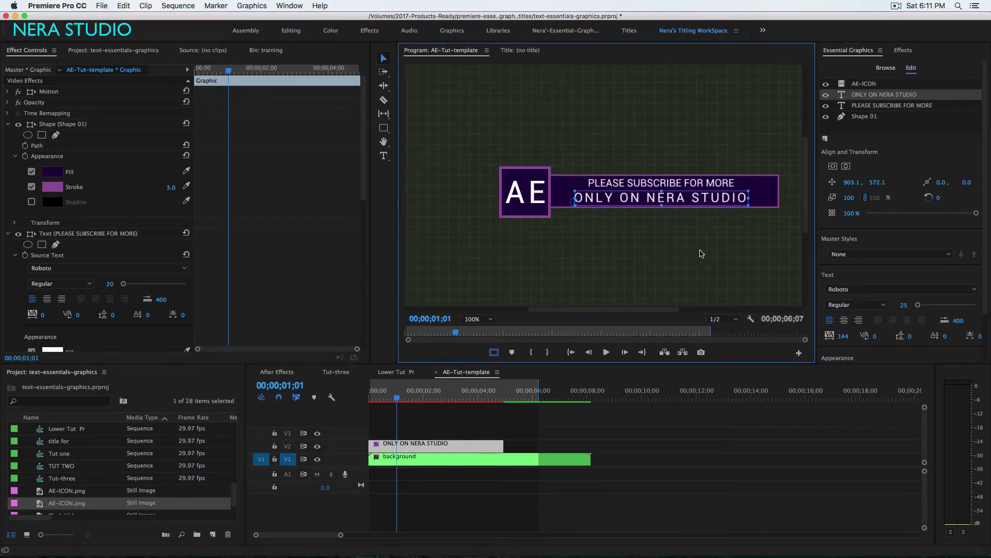
pyautogui.click(661, 259)
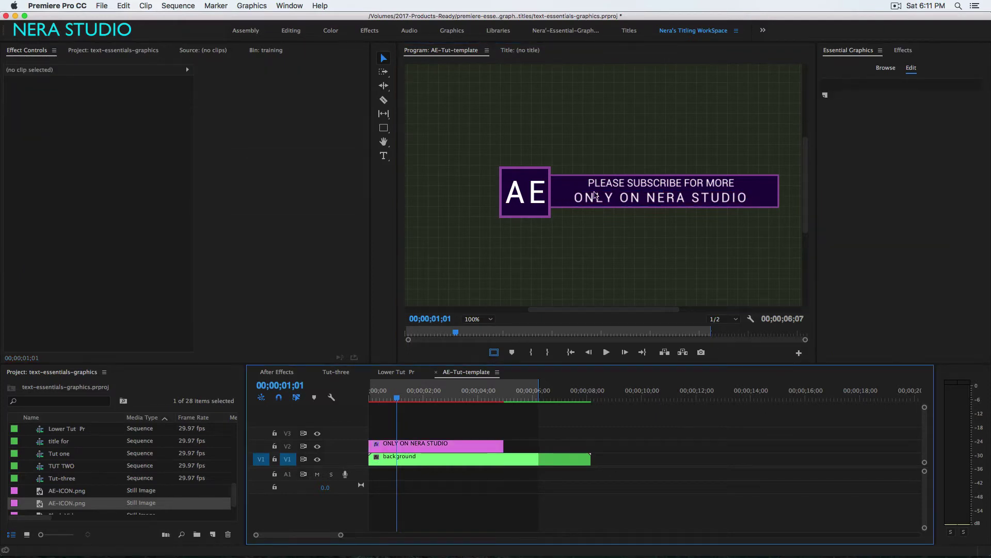
# Draw a rectangle in the title graphic covering the lower half of the purple bar, at about 857, 553
pyautogui.click(454, 443)
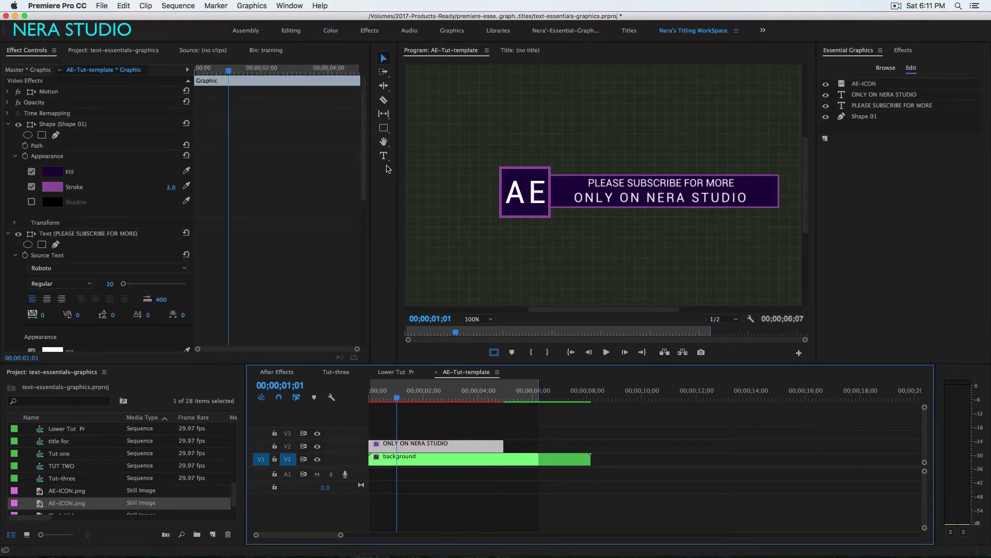
pyautogui.click(383, 127)
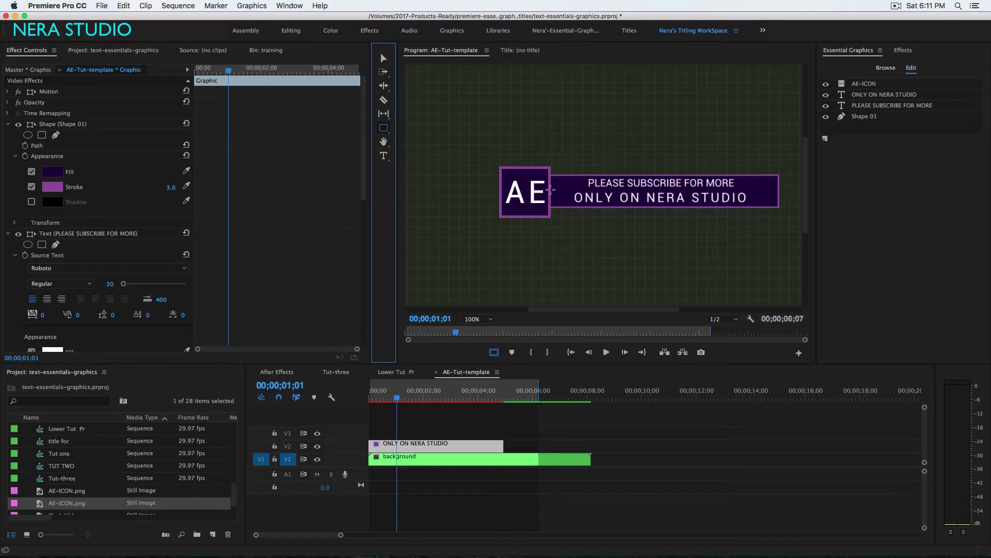
pyautogui.moveTo(551, 191); pyautogui.dragTo(778, 208)
# Set the new rectangle's fill to white (FFFFFF) and disable its stroke
pyautogui.click(849, 269)
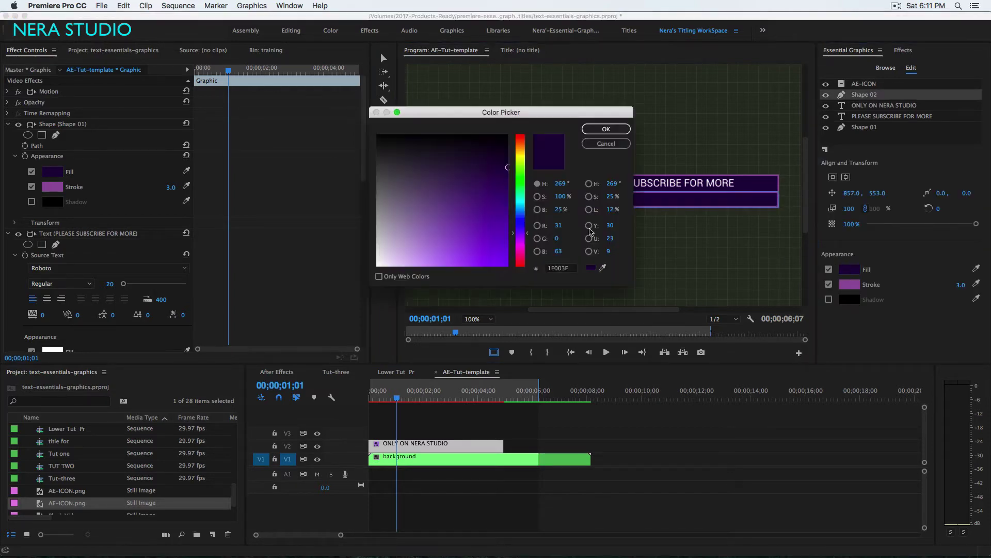
pyautogui.moveTo(469, 234); pyautogui.dragTo(312, 299)
pyautogui.click(599, 130)
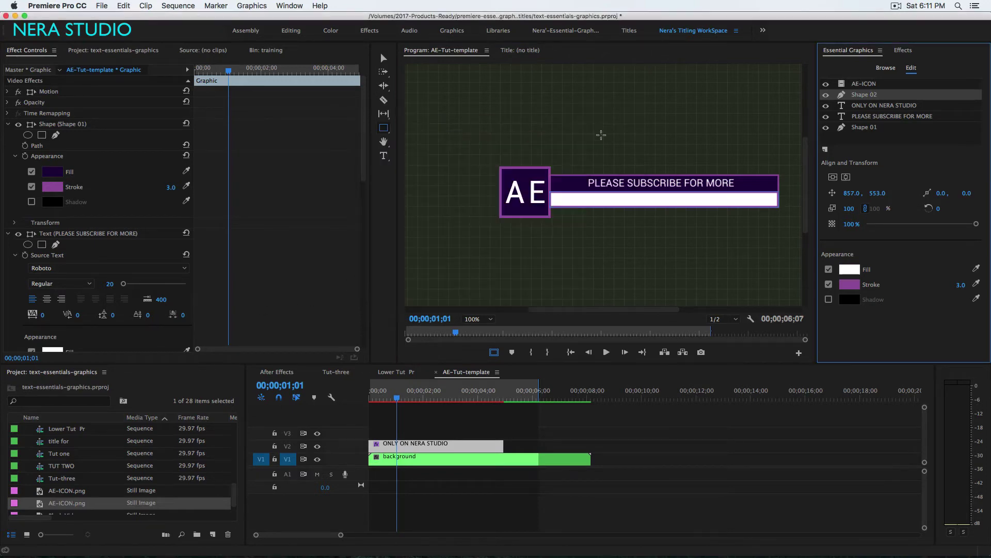
pyautogui.click(829, 285)
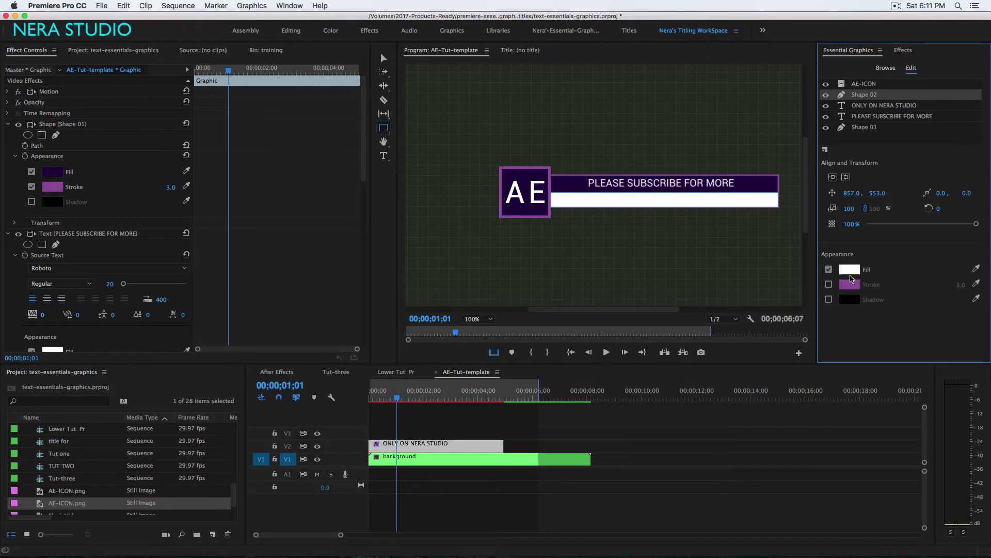
pyautogui.click(850, 269)
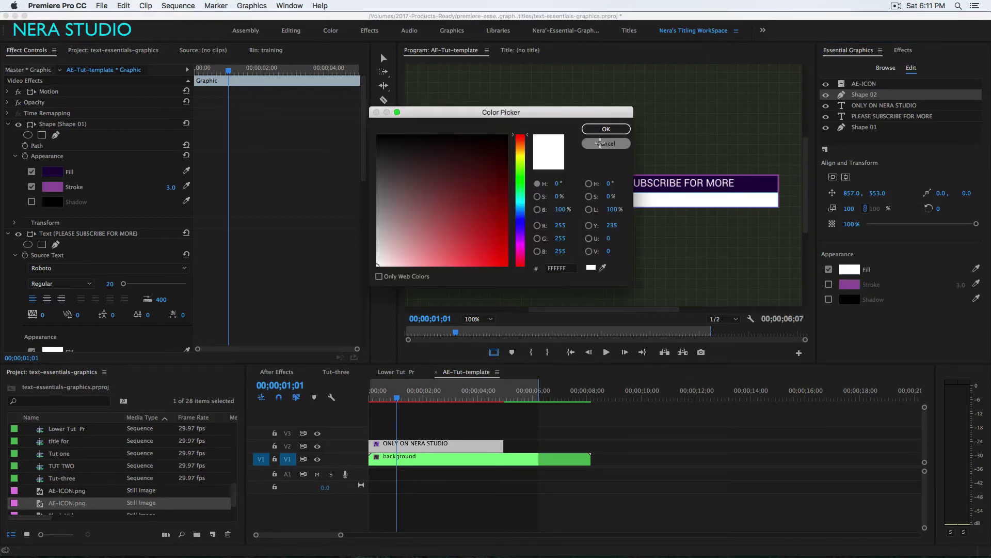
pyautogui.click(599, 143)
# Set the white rectangle's opacity to 30%
pyautogui.click(851, 224)
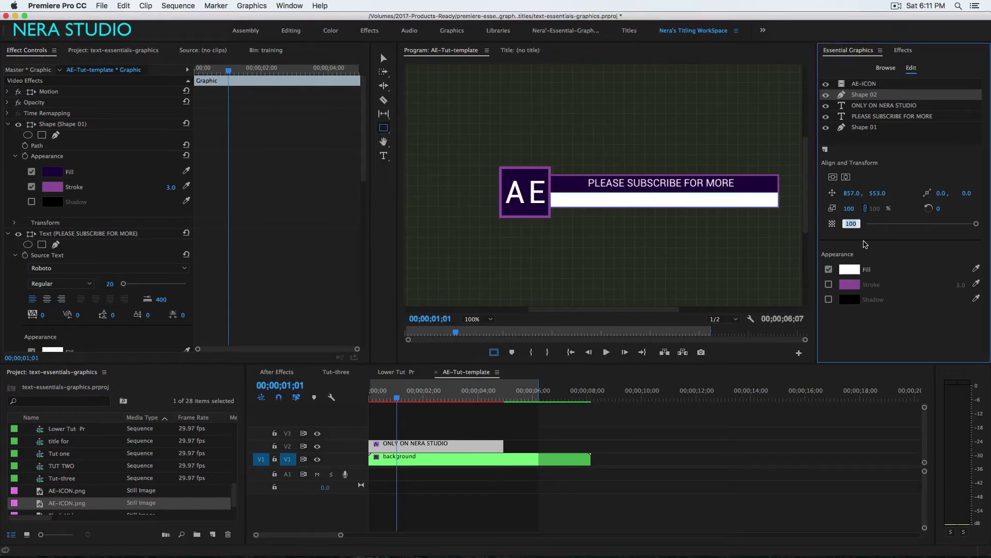
pyautogui.write('30')
pyautogui.press('Return')
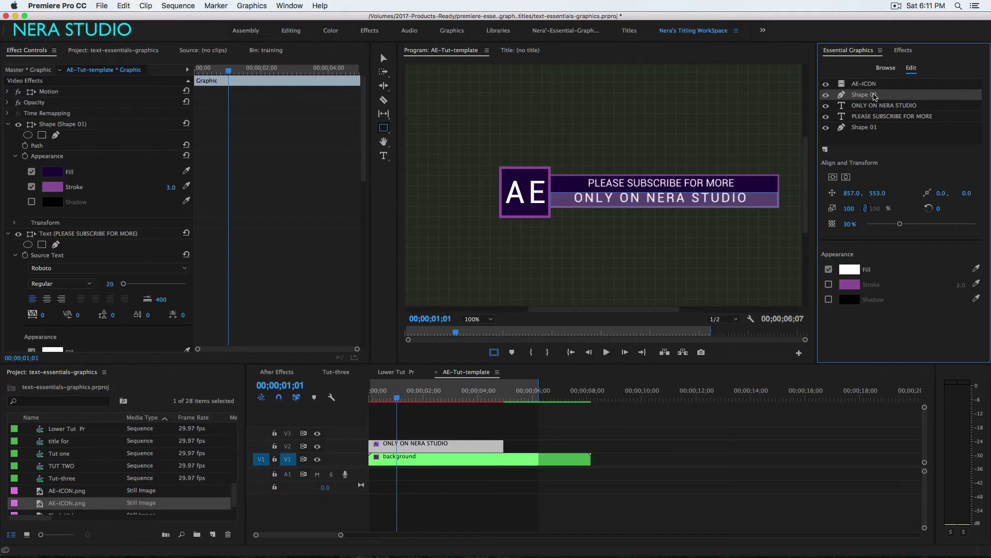
# Try to move the Shape 02 layer beneath both text layers and above Shape 01
pyautogui.moveTo(873, 96); pyautogui.dragTo(872, 114)
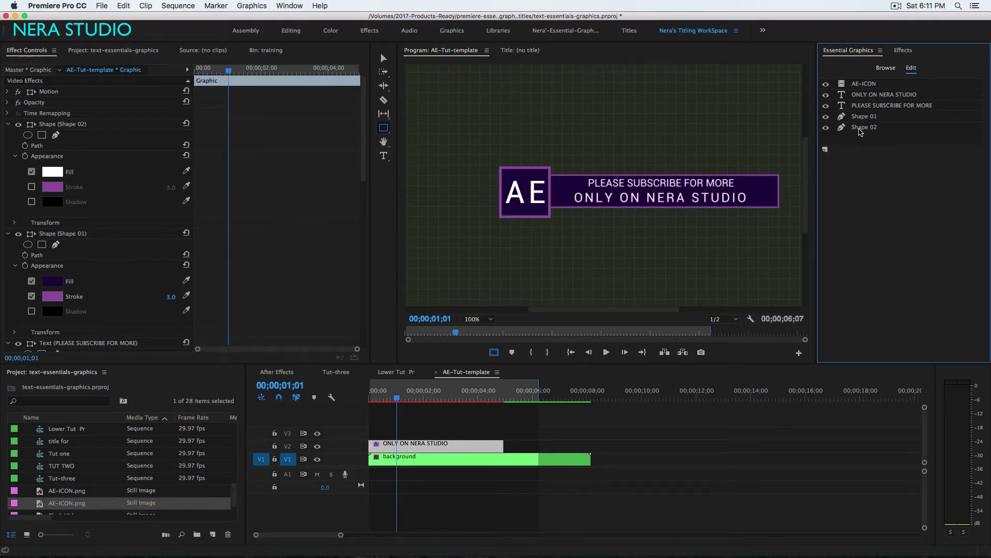
pyautogui.click(863, 117)
pyautogui.click(872, 128)
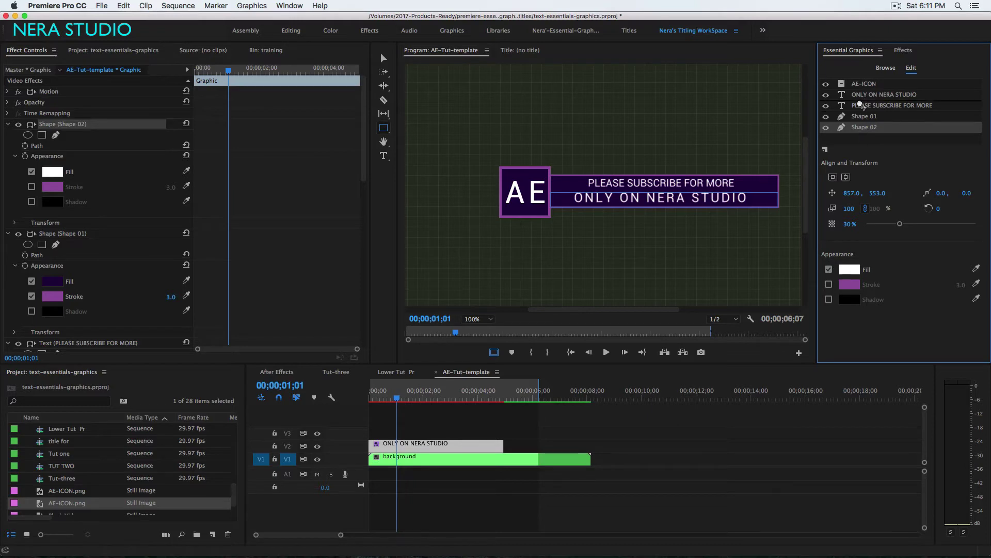
pyautogui.moveTo(873, 95)
pyautogui.mouseDown()
pyautogui.moveTo(865, 122)
pyautogui.moveTo(862, 97)
pyautogui.mouseUp()
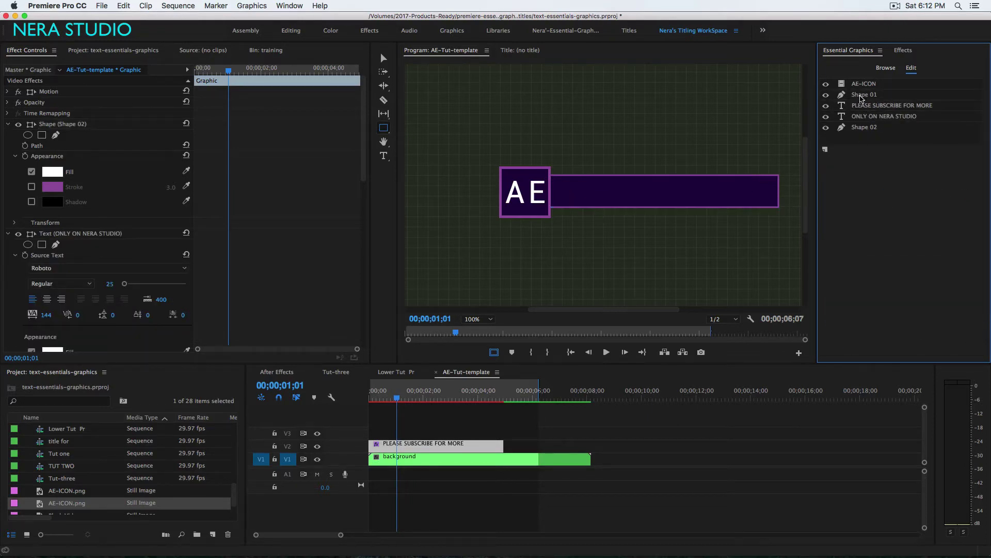
# Try to bring the two text layers above the Shape 01 layer
pyautogui.click(864, 128)
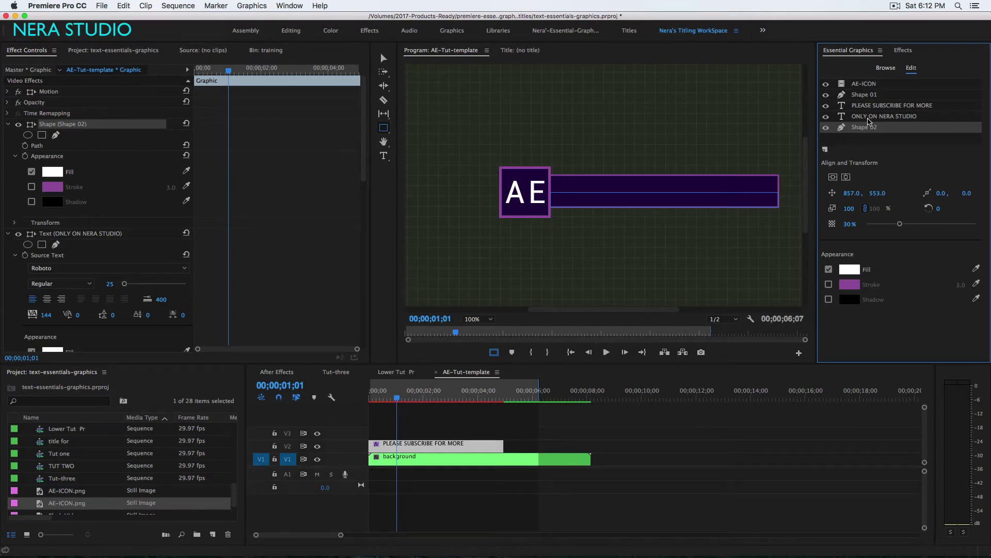
pyautogui.click(867, 118)
pyautogui.moveTo(865, 106); pyautogui.dragTo(864, 107)
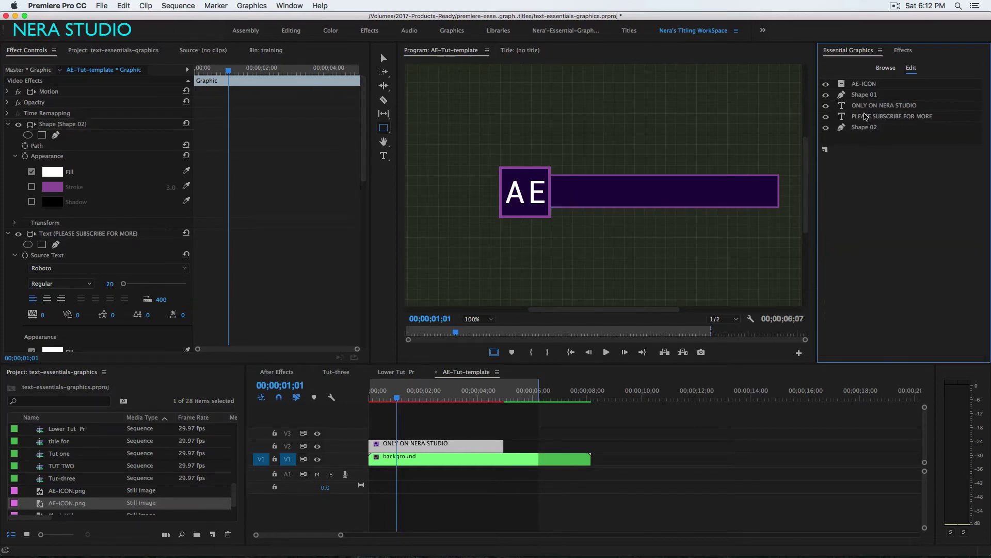
pyautogui.click(867, 107)
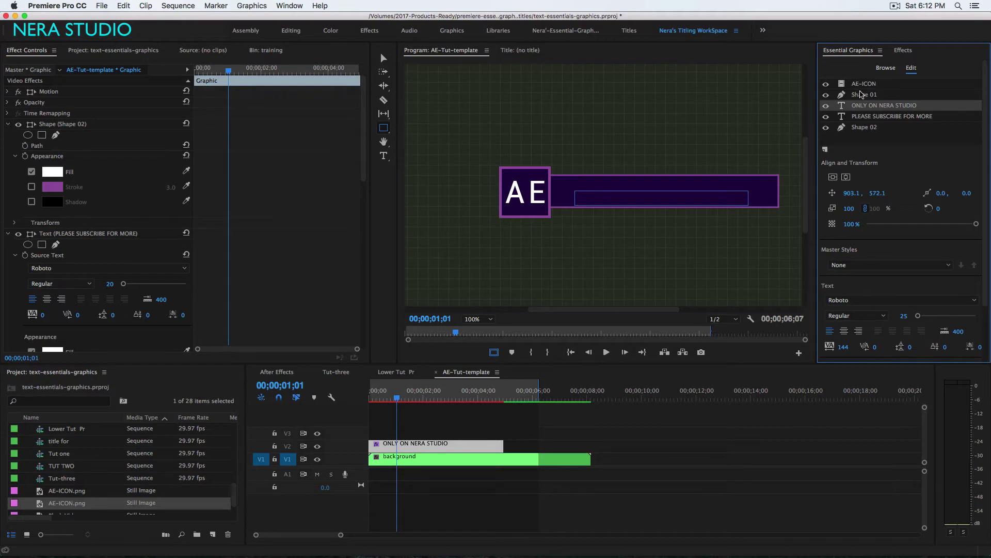
pyautogui.click(863, 117)
pyautogui.moveTo(864, 118); pyautogui.dragTo(867, 93)
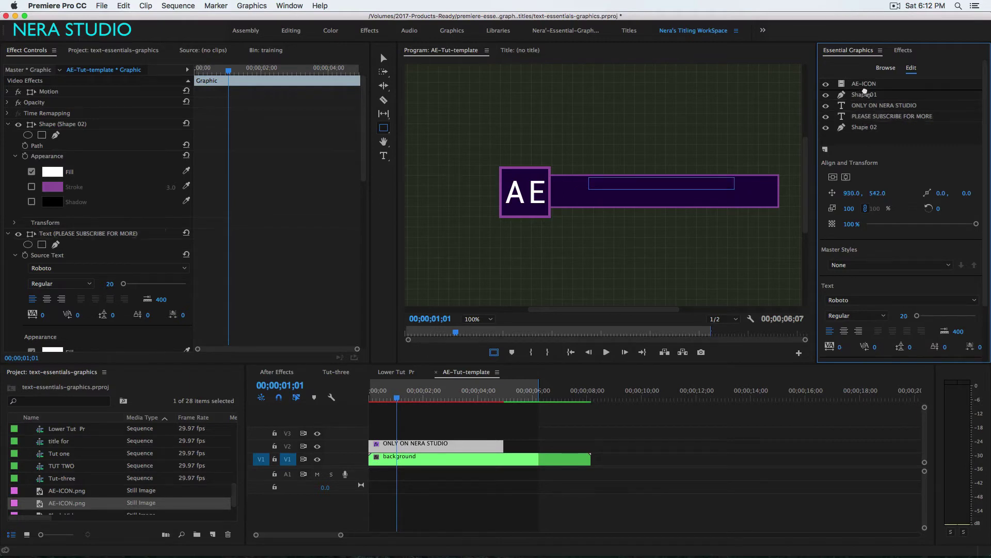
# Move the Shape 01 layer beneath both text layers and place Shape 02 directly above it
pyautogui.click(859, 128)
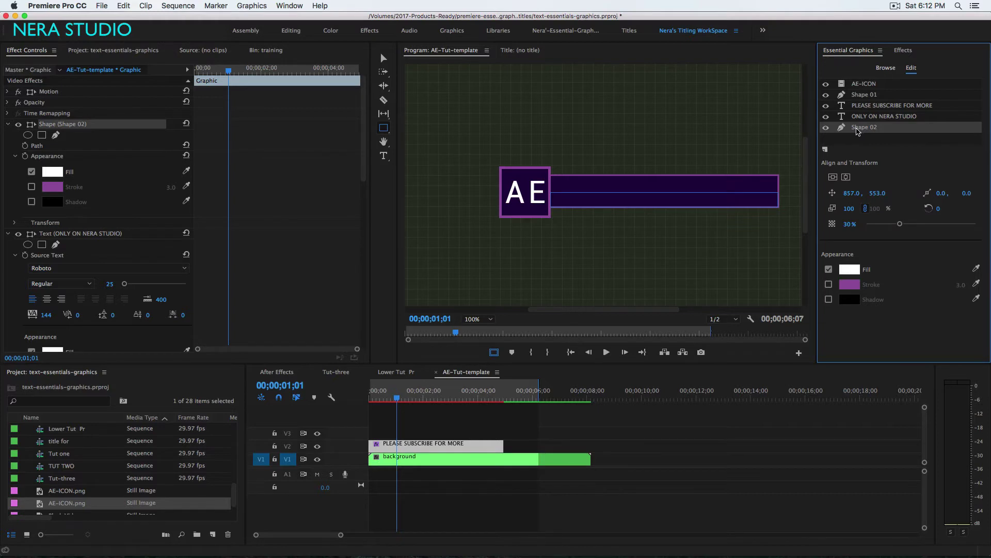
pyautogui.click(863, 96)
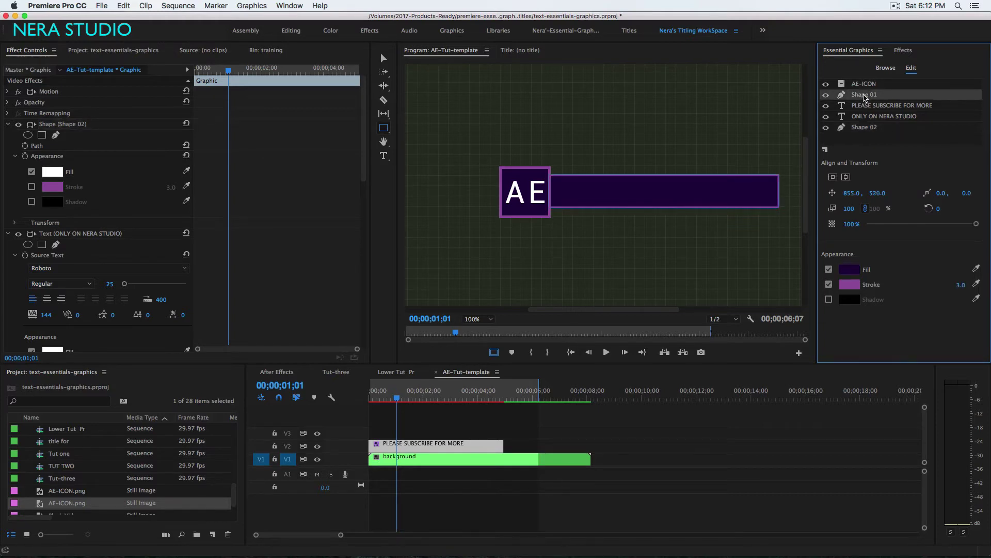
pyautogui.moveTo(861, 114); pyautogui.dragTo(860, 124)
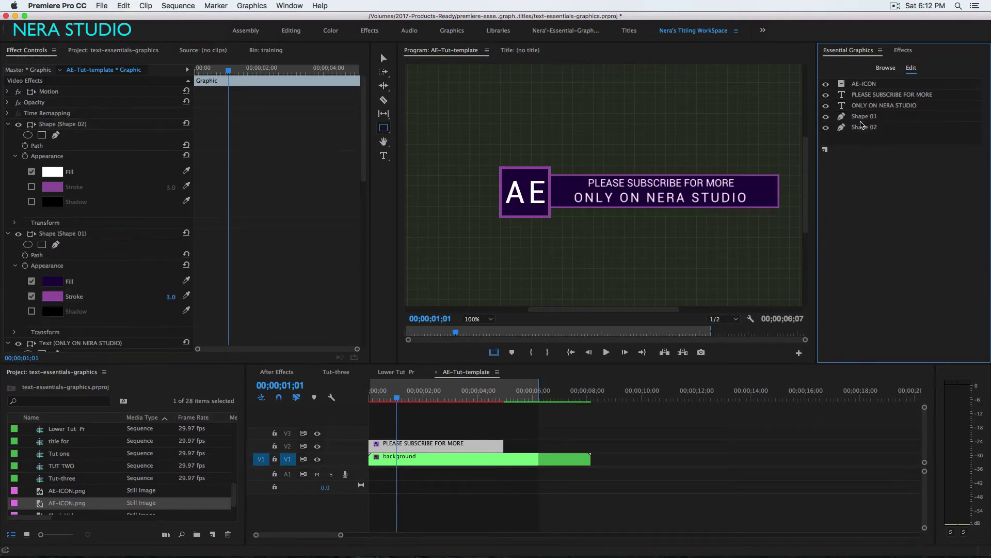
pyautogui.click(862, 133)
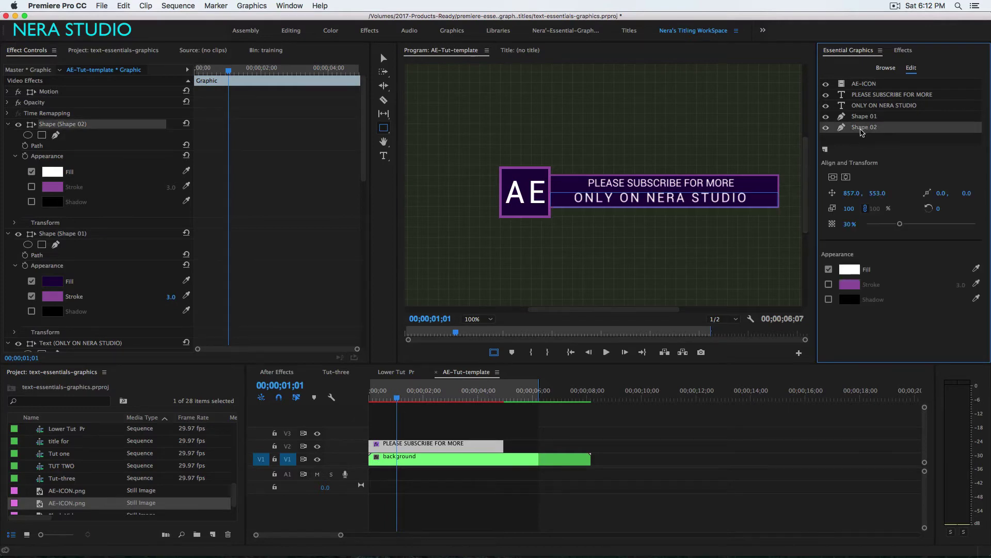
pyautogui.moveTo(861, 127); pyautogui.dragTo(863, 116)
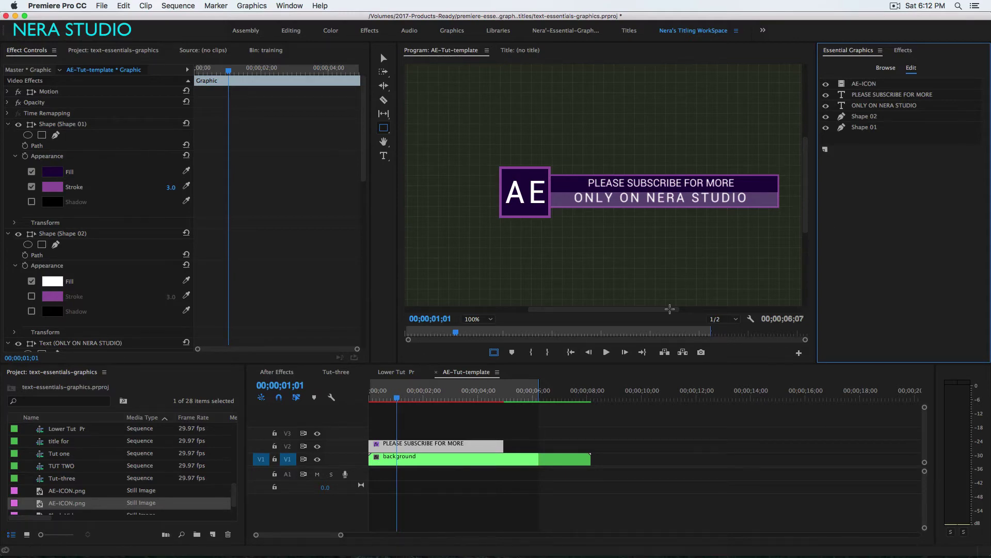
# Move the playhead to 00;00;00;00 and select the AE icon in the title graphic
pyautogui.hscroll(2, 577, 317)
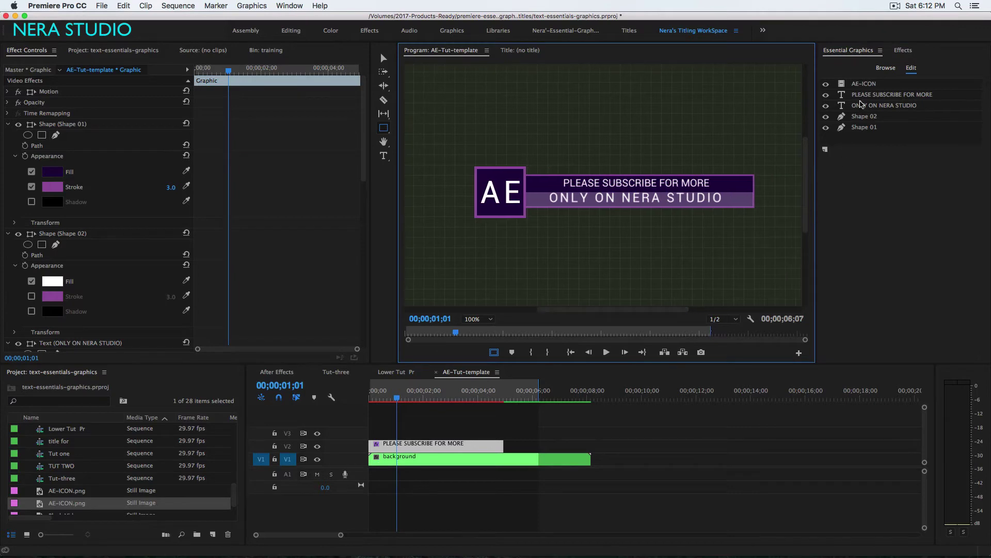
pyautogui.click(861, 84)
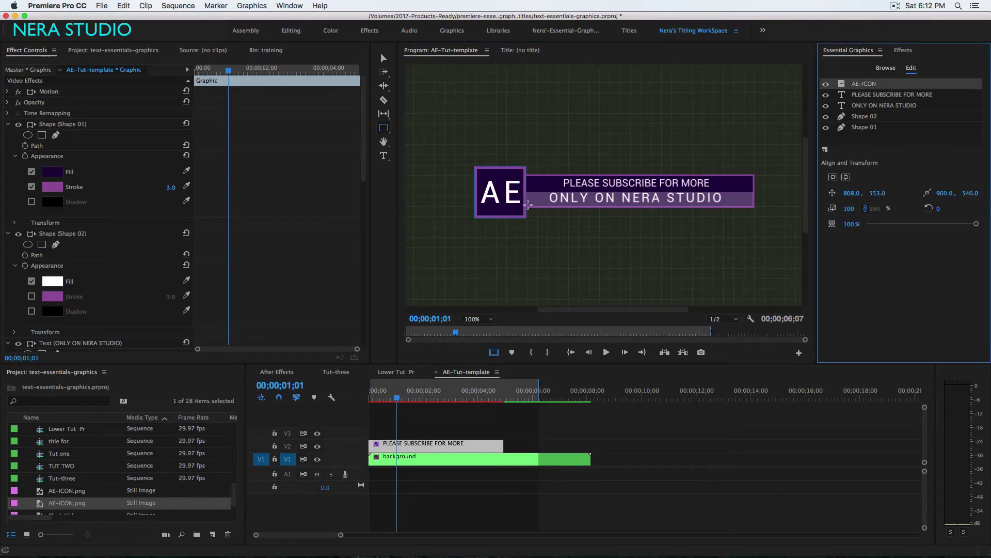
pyautogui.moveTo(396, 401); pyautogui.dragTo(370, 400)
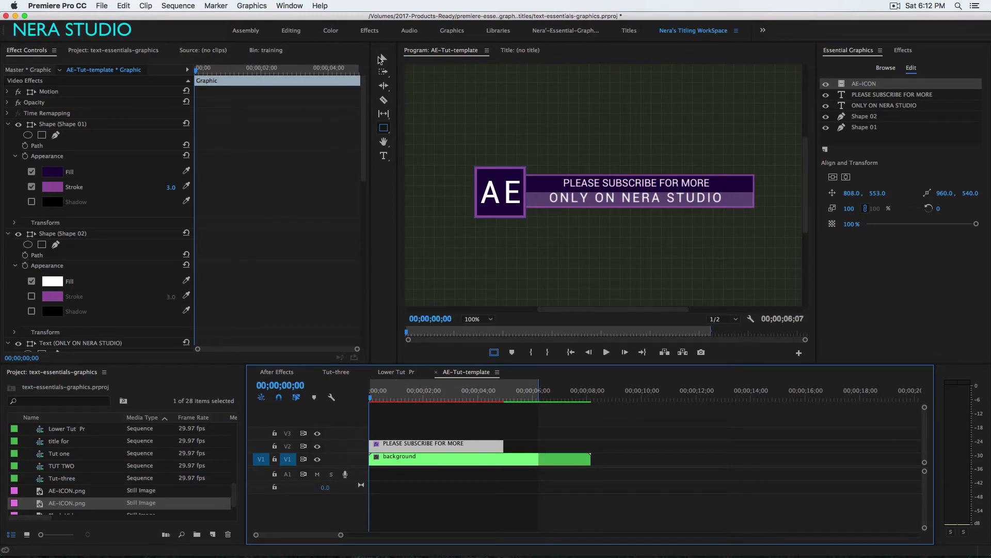
pyautogui.click(384, 58)
pyautogui.click(494, 207)
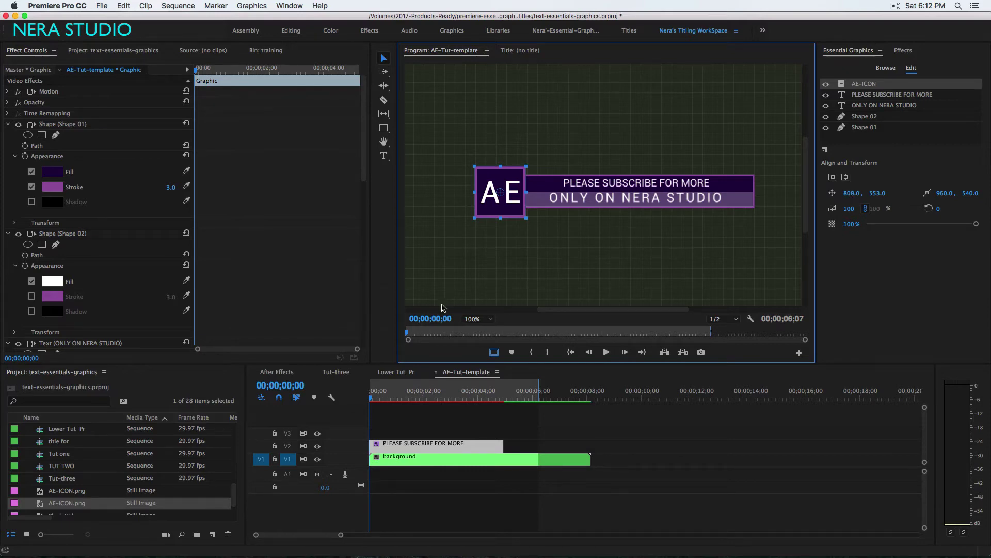
# Set the AE-ICON clip's Position to about 1351, 553 at the bar's far end and start keyframing Position at 00;00;00;00
pyautogui.click(8, 125)
pyautogui.click(7, 135)
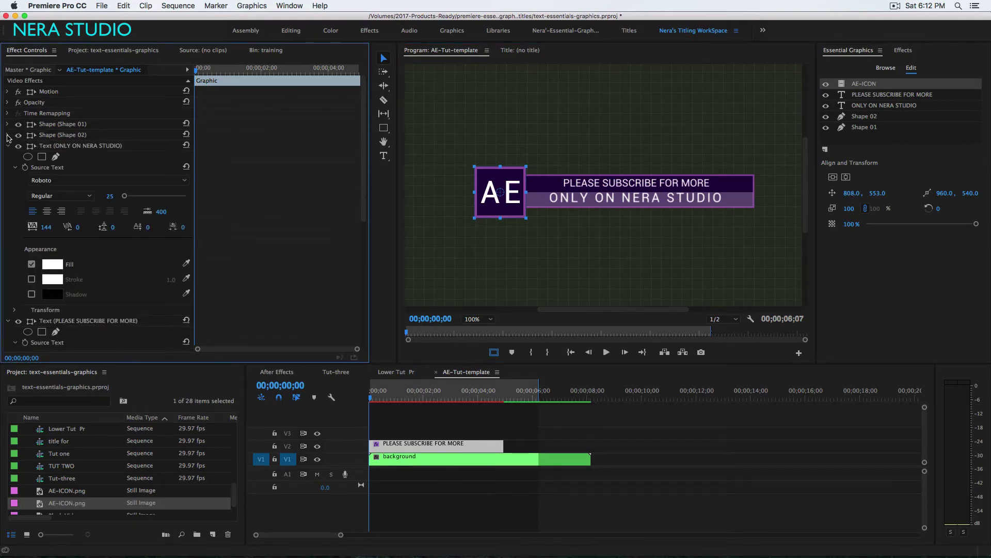
pyautogui.click(8, 145)
pyautogui.click(8, 157)
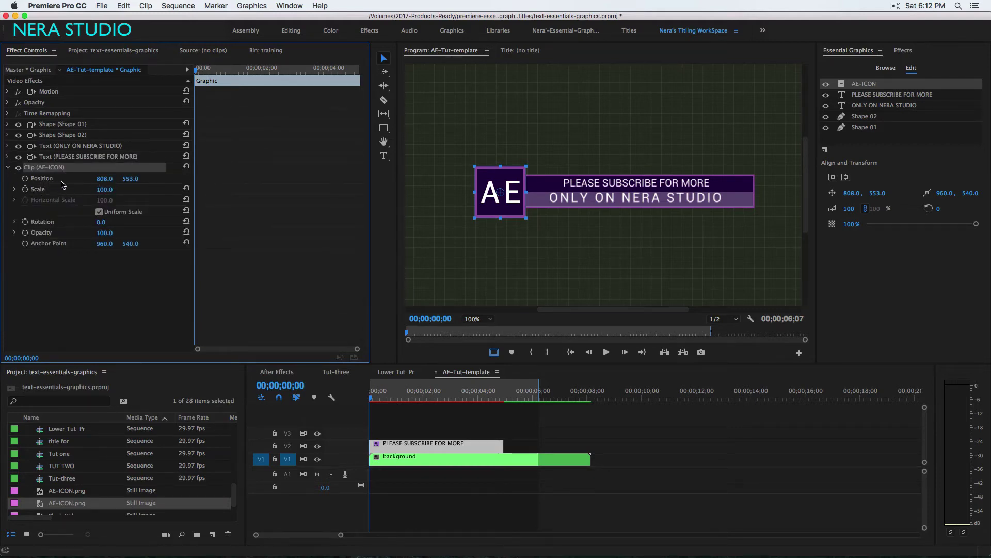
pyautogui.moveTo(102, 178); pyautogui.dragTo(381, 178)
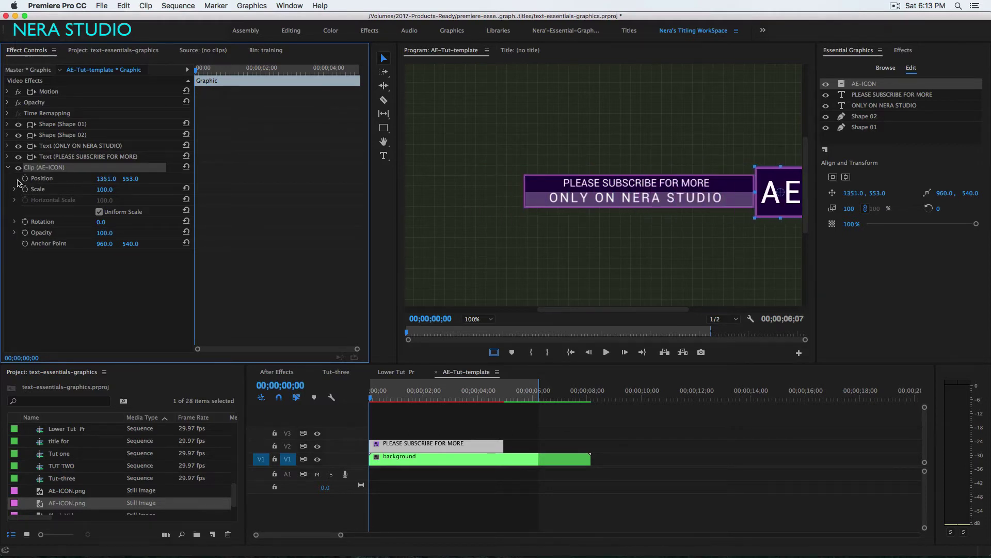
pyautogui.click(25, 178)
# Add an AE-ICON Position keyframe at 00;00;01;00 with a horizontal value of 808
pyautogui.click(293, 385)
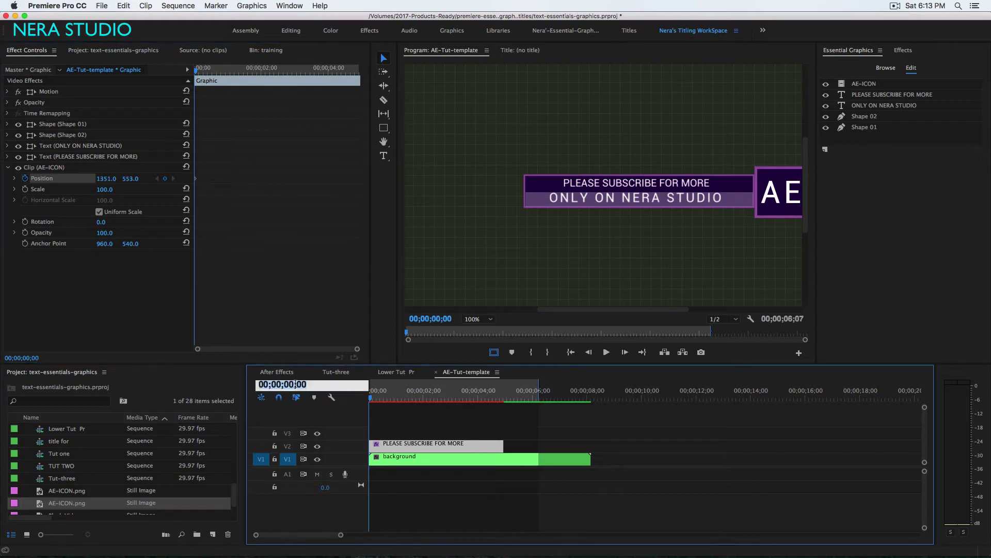
pyautogui.write('100')
pyautogui.press('Return')
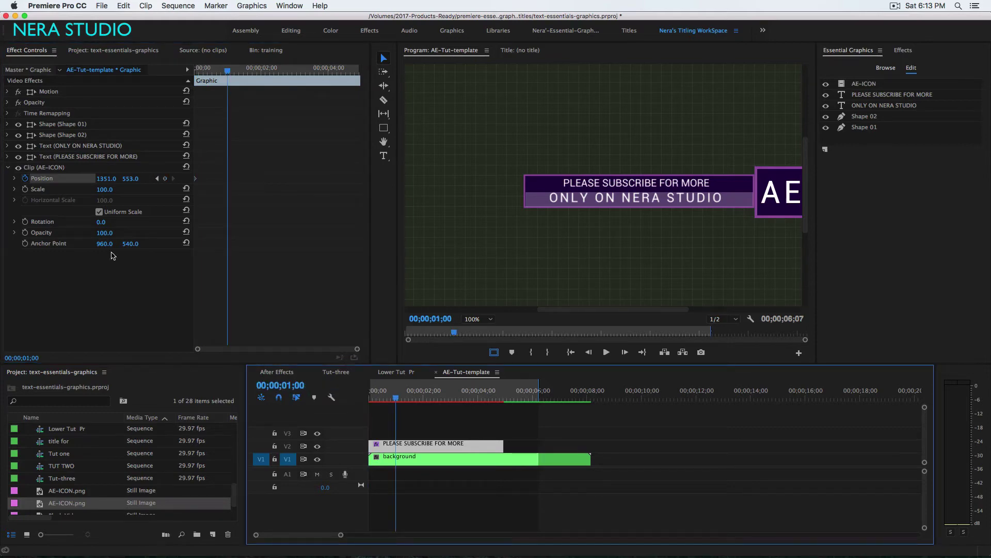
pyautogui.click(106, 178)
pyautogui.write('808')
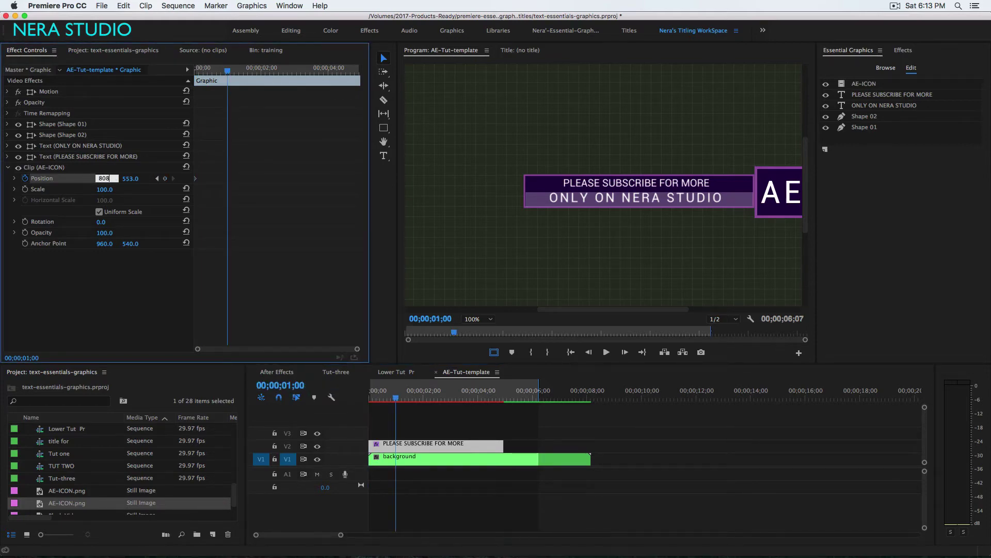
pyautogui.press('Return')
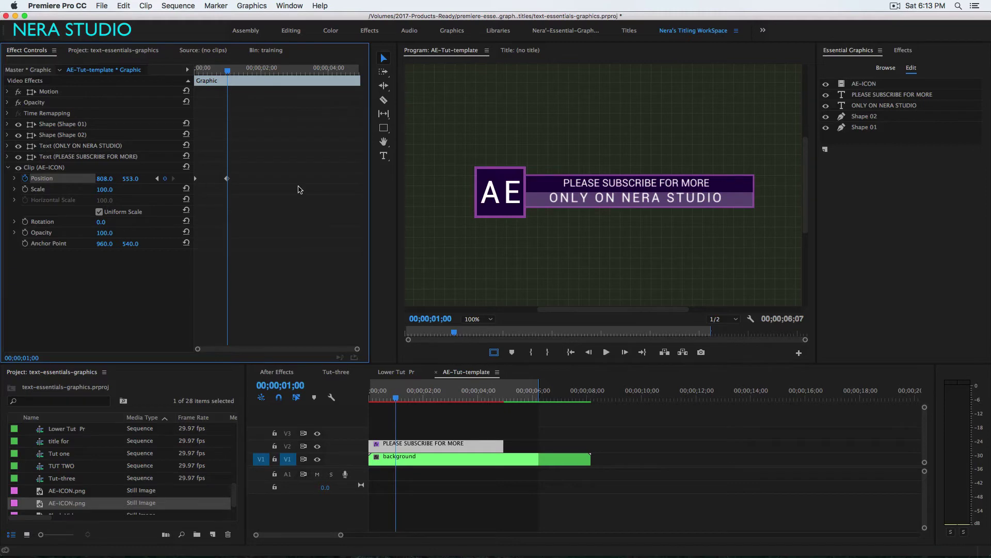
# Set the temporal interpolation of both AE-ICON Position keyframes to Auto Bezier
pyautogui.click(227, 178)
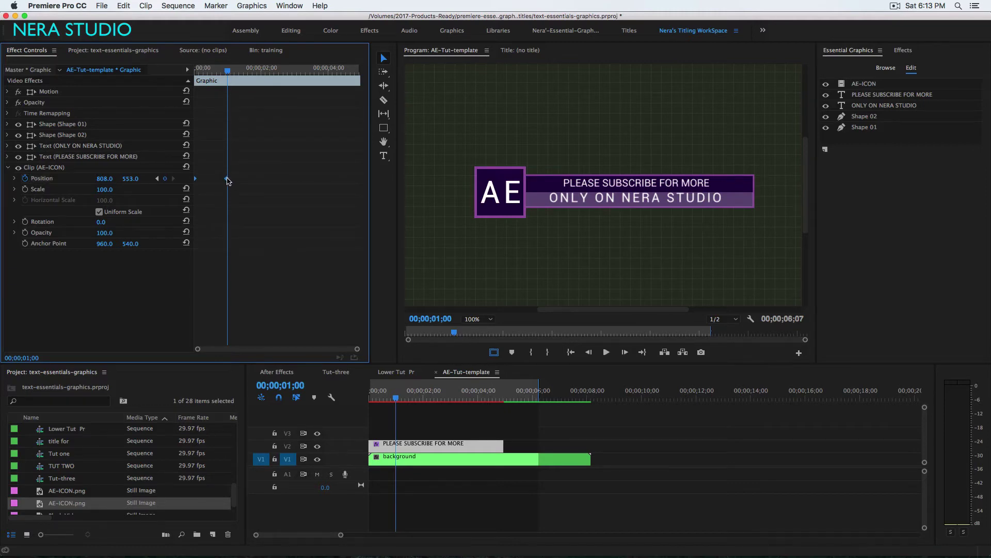
pyautogui.rightClick(229, 180)
pyautogui.moveTo(285, 267)
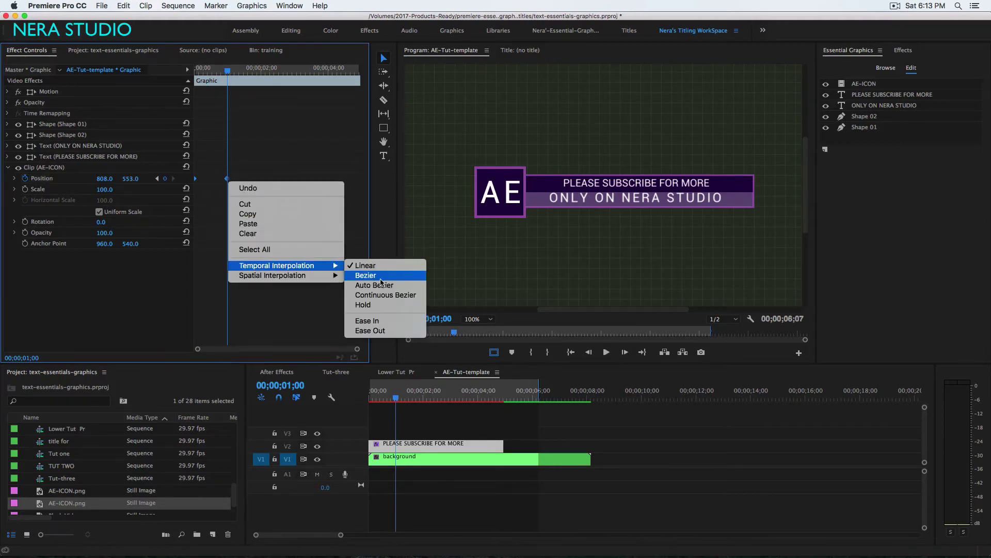
pyautogui.click(390, 287)
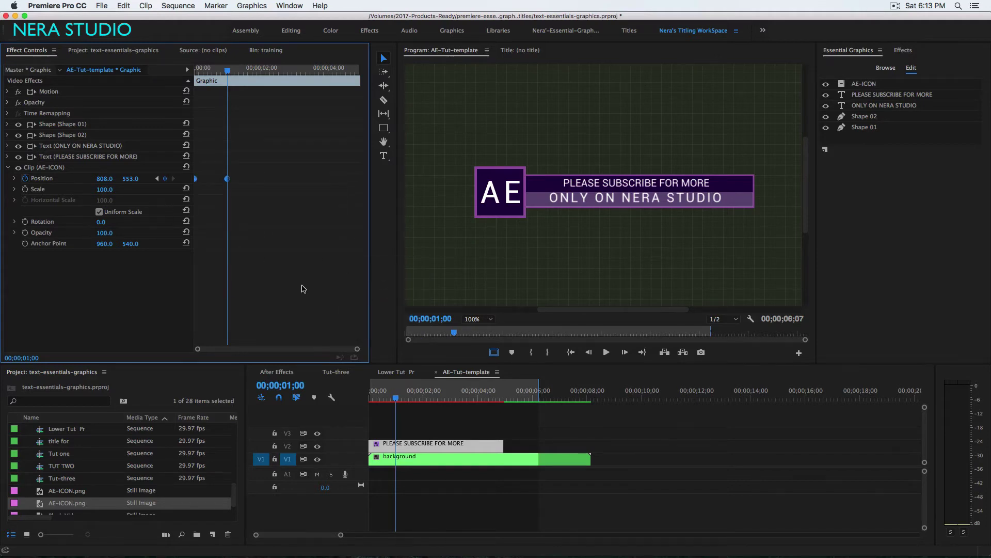
# Shape the AE-ICON Position velocity curve to start fast at the first keyframe and ease down to zero at the second
pyautogui.press('`')
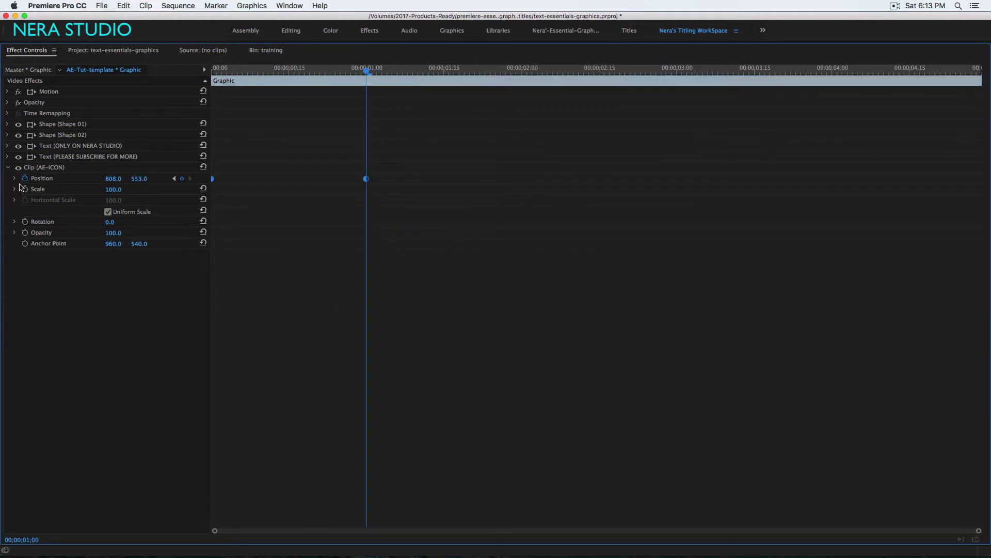
pyautogui.click(14, 178)
pyautogui.moveTo(395, 235); pyautogui.dragTo(239, 187)
pyautogui.click(237, 204)
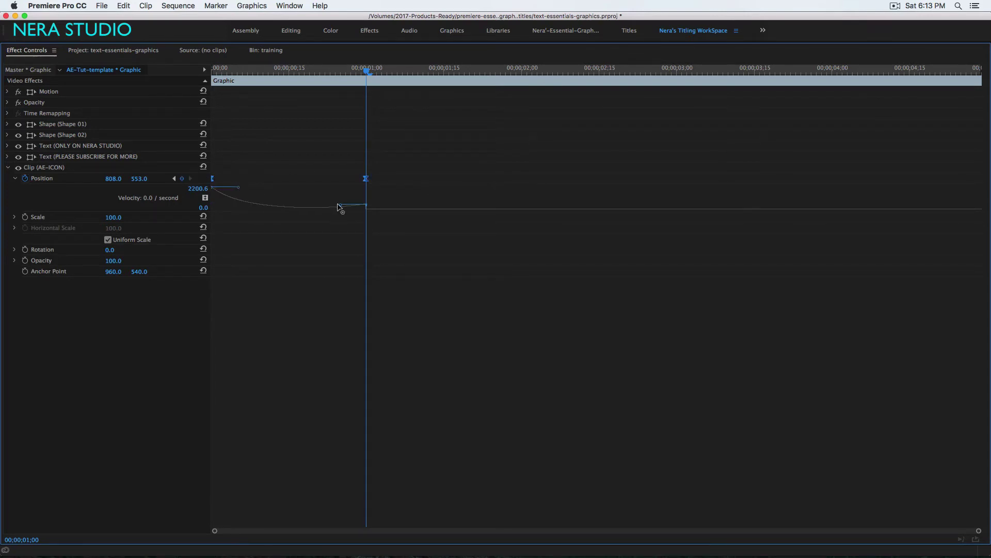
pyautogui.moveTo(339, 206); pyautogui.dragTo(330, 209)
pyautogui.press('`')
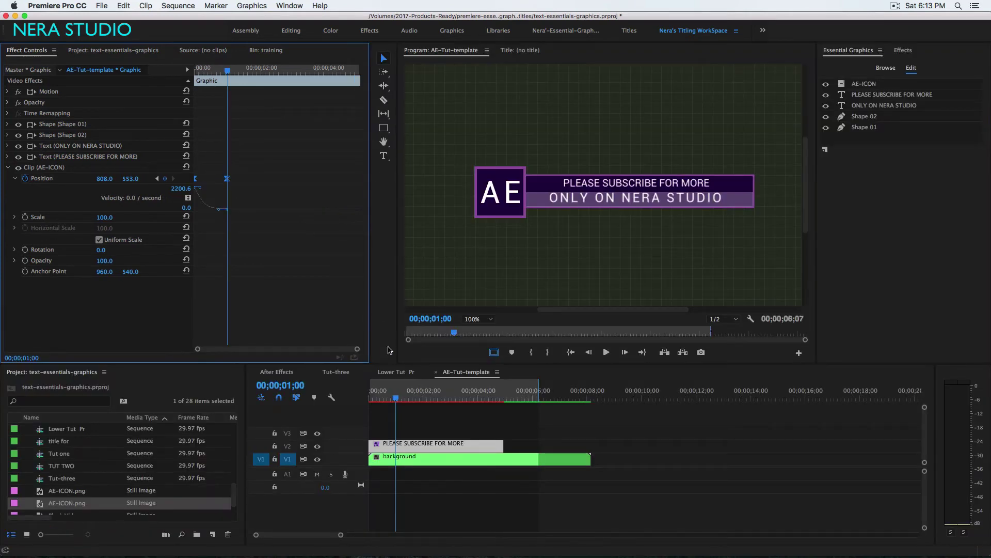
# Set the sequence Out point at about 00;00;01;19, then render and play back the icon's slide
pyautogui.click(413, 396)
pyautogui.press('Return')
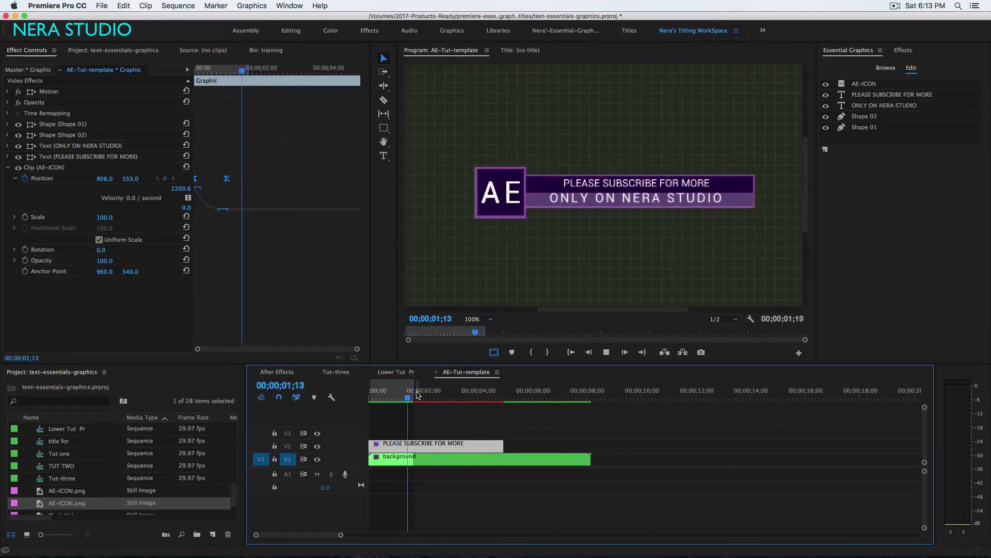
pyautogui.press('space')
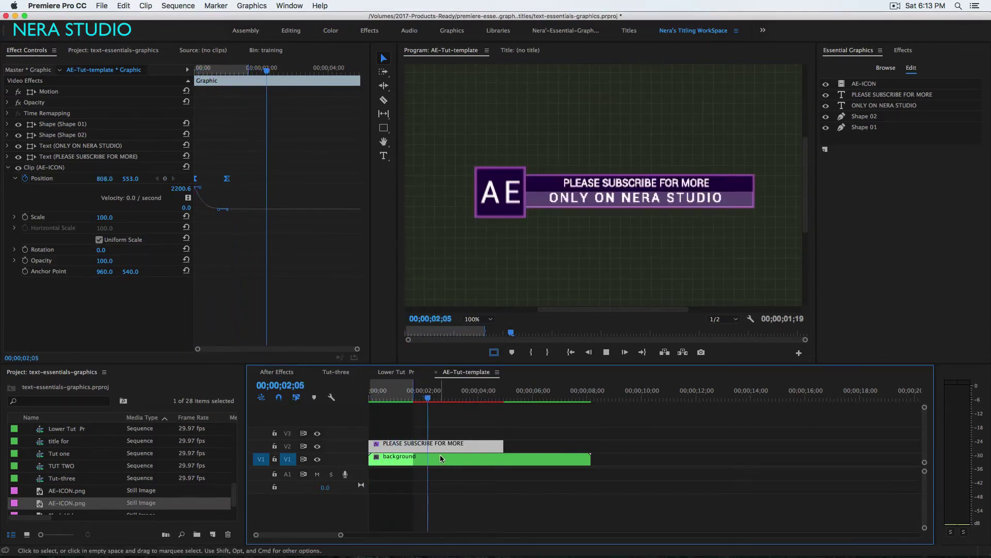
pyautogui.click(459, 421)
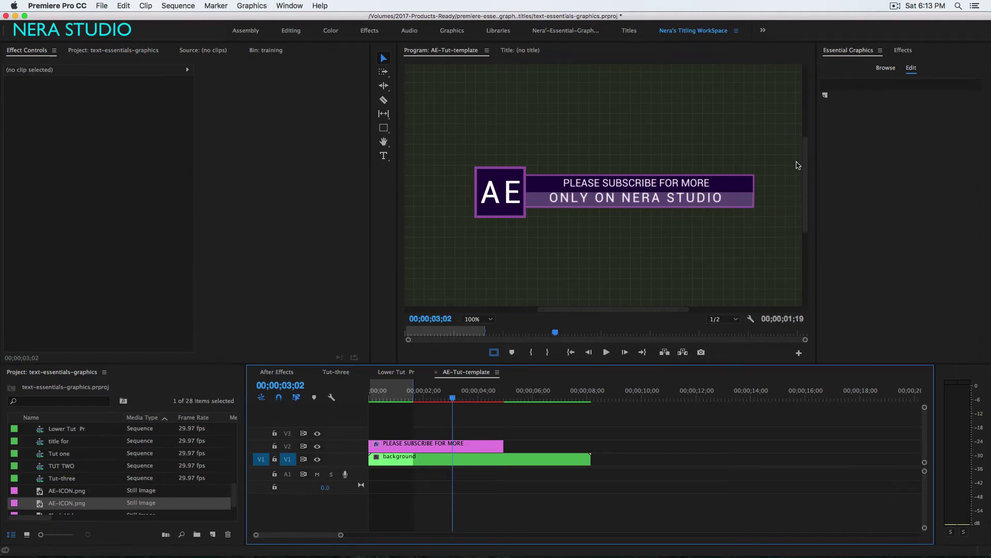
# Move the Shape 01 bar back to Position 410, 520 and place its first Position keyframe at 00;00;00;18
pyautogui.click(454, 446)
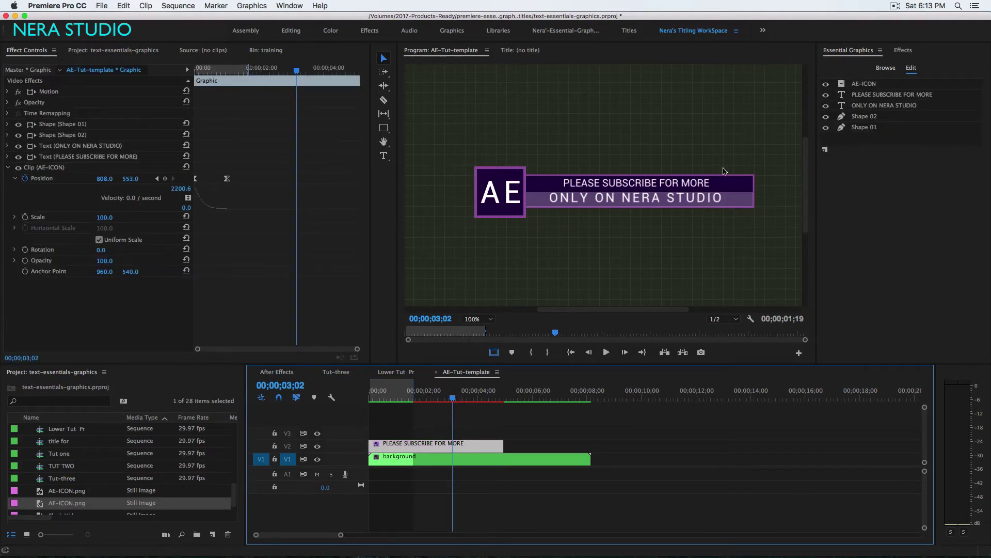
pyautogui.click(865, 128)
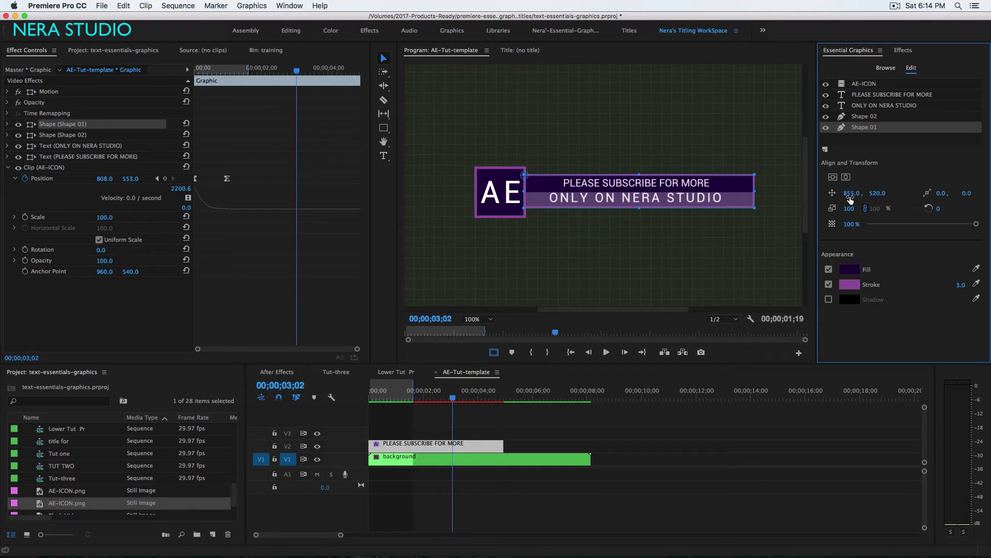
pyautogui.click(7, 124)
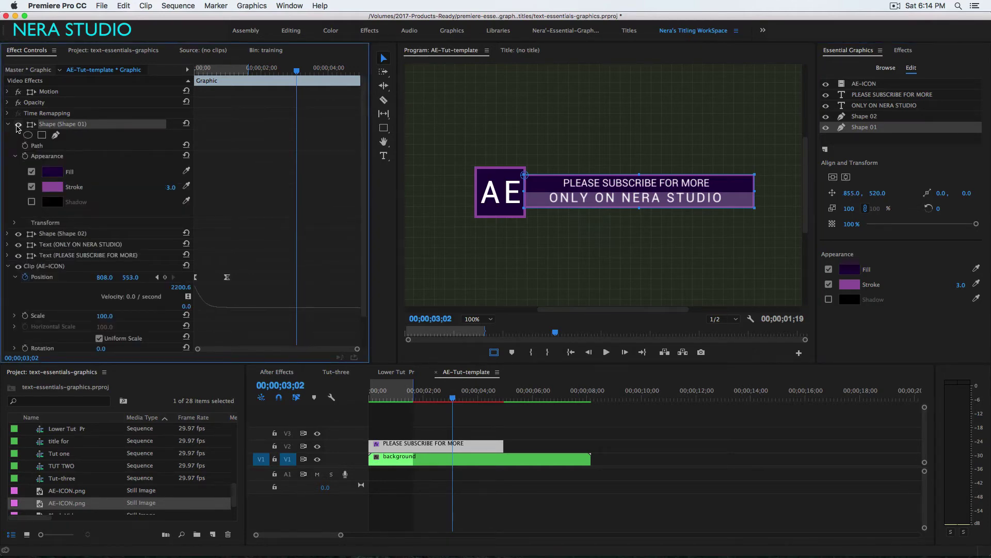
pyautogui.click(14, 156)
pyautogui.click(15, 167)
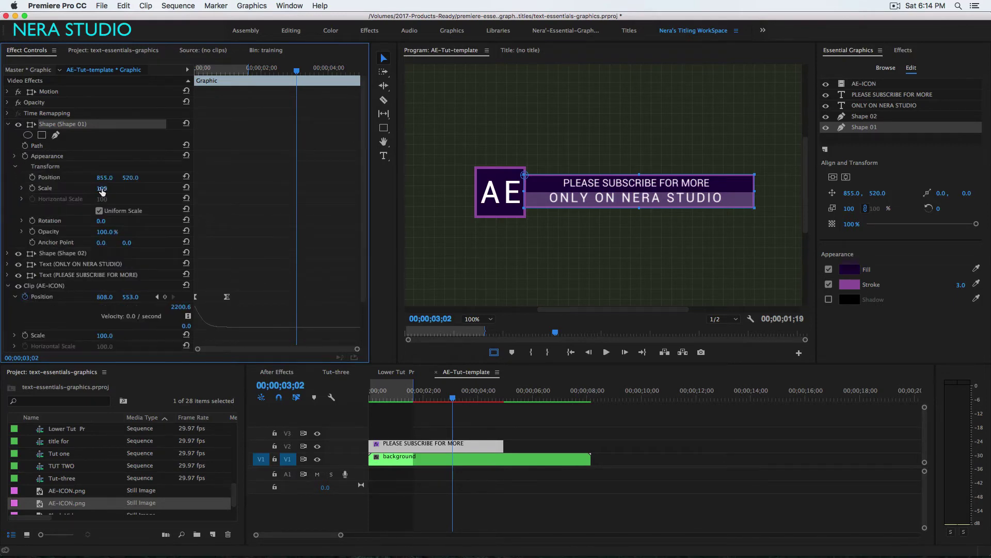
pyautogui.moveTo(99, 178)
pyautogui.mouseDown()
pyautogui.moveTo(21, 178)
pyautogui.moveTo(113, 177)
pyautogui.mouseUp()
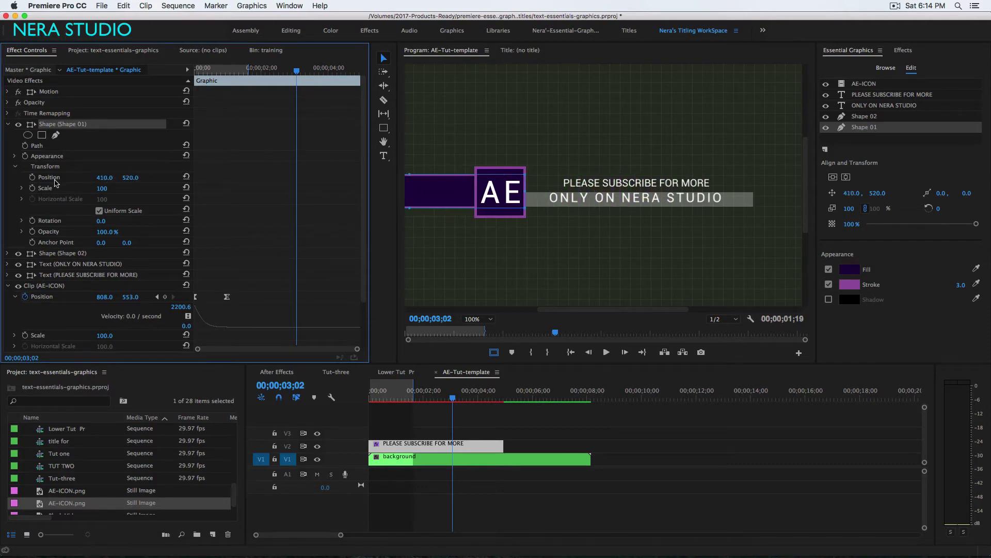
pyautogui.click(32, 177)
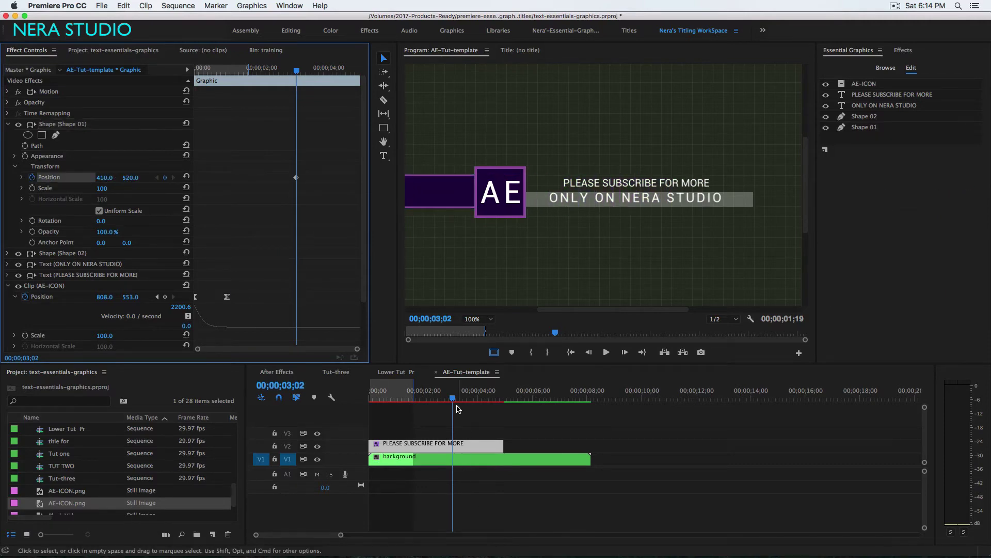
pyautogui.moveTo(443, 402); pyautogui.dragTo(385, 413)
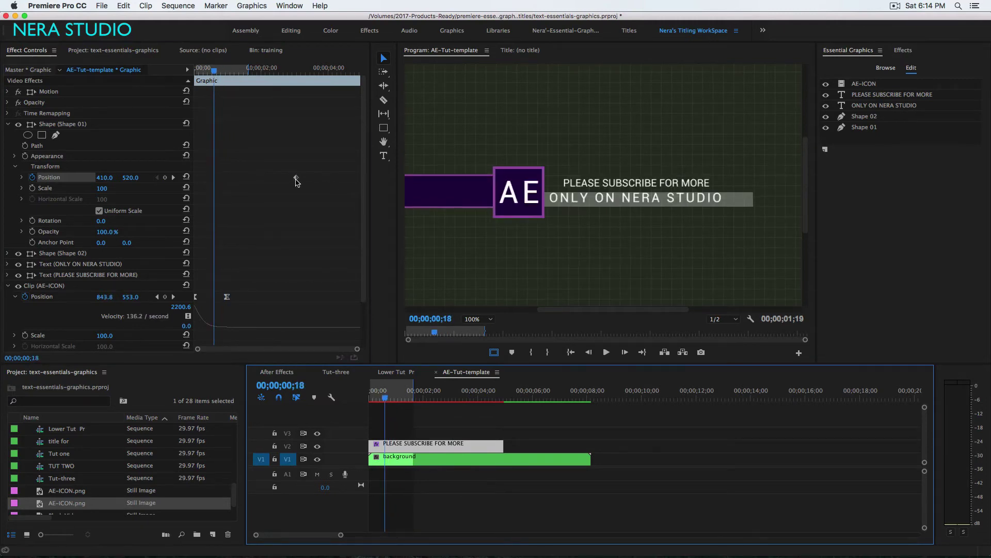
pyautogui.moveTo(296, 178); pyautogui.dragTo(214, 178)
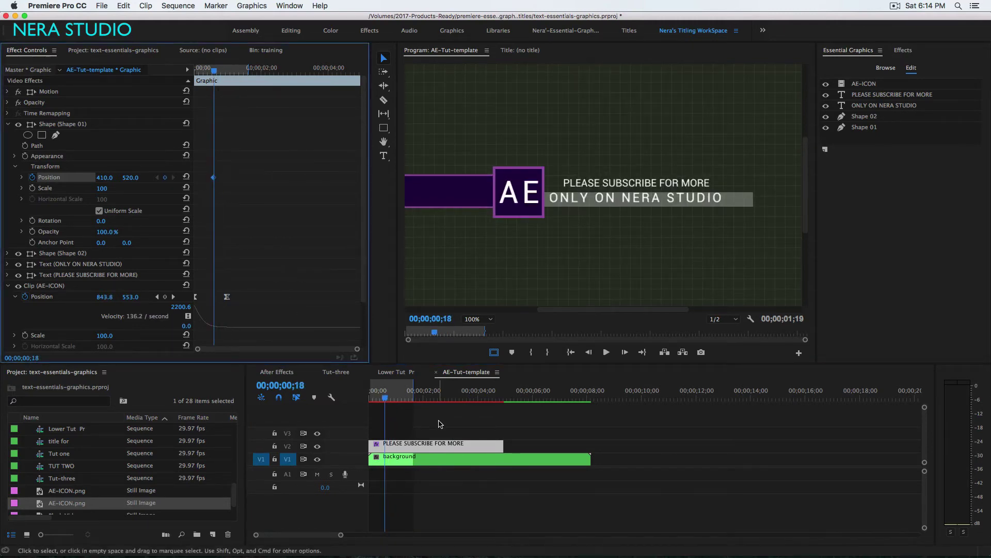
# Add a second Shape 01 Position keyframe at 00;00;01;19 with a horizontal value of 855
pyautogui.moveTo(385, 399); pyautogui.dragTo(413, 399)
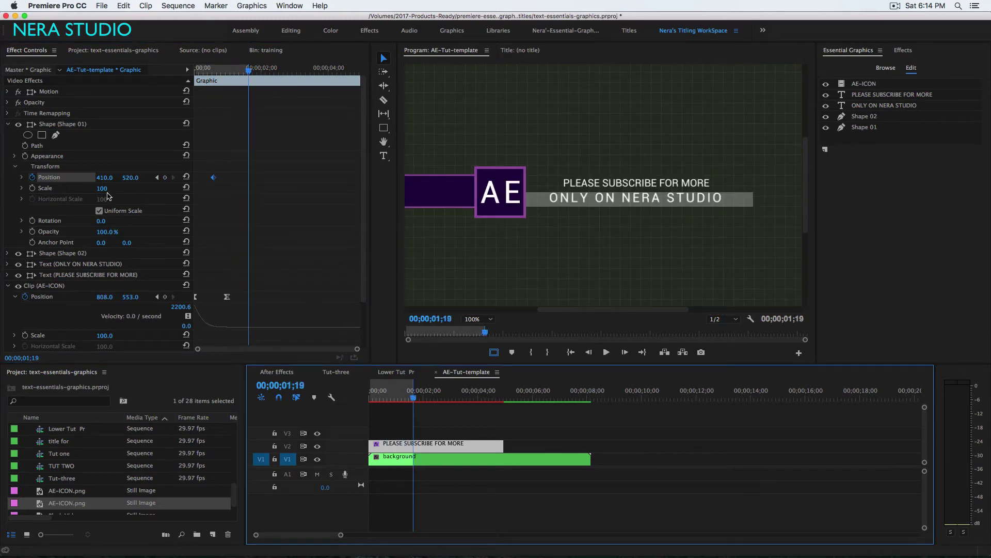
pyautogui.click(104, 177)
pyautogui.write('8')
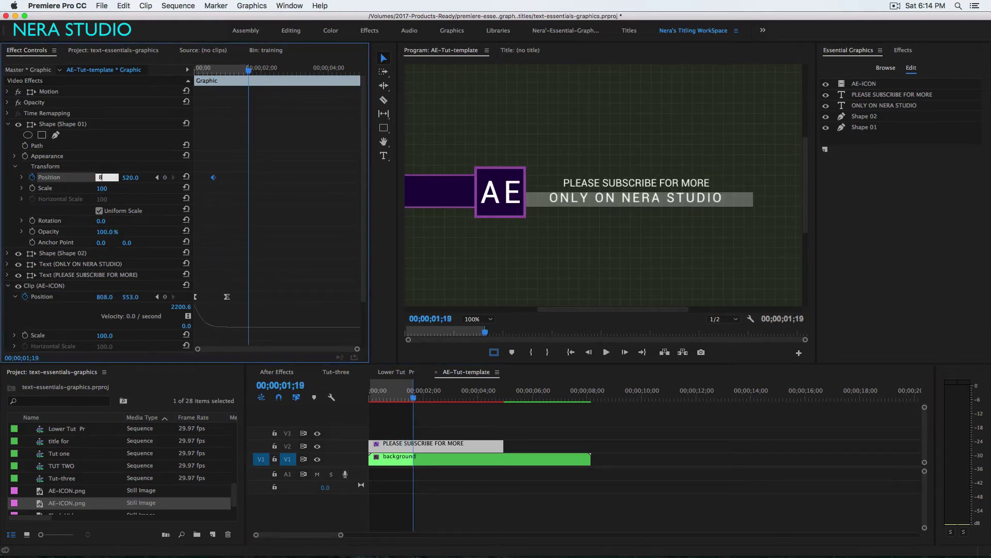
pyautogui.write('55')
pyautogui.press('Return')
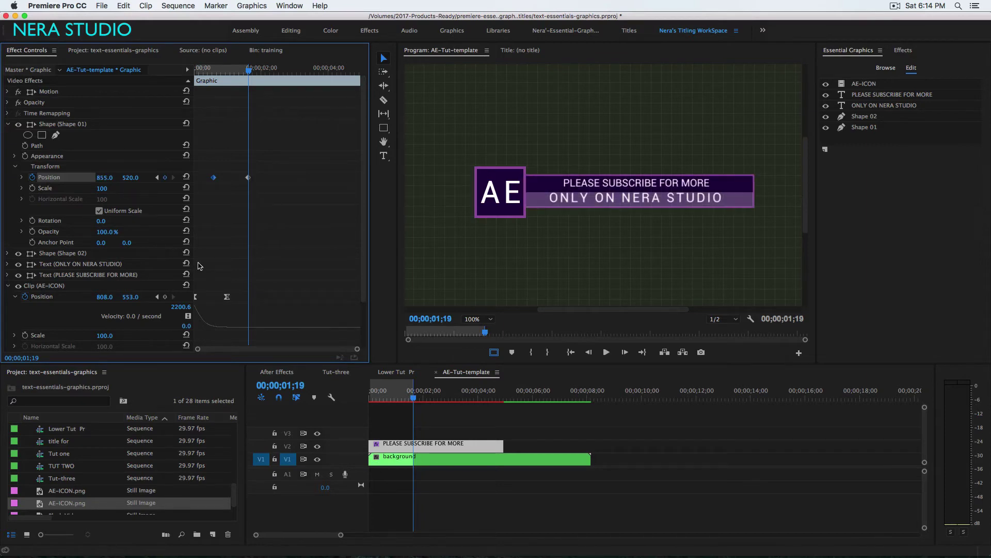
# Set the temporal interpolation of both Shape 01 Position keyframes to Auto Bezier
pyautogui.moveTo(413, 401)
pyautogui.mouseDown()
pyautogui.moveTo(376, 399)
pyautogui.moveTo(416, 403)
pyautogui.moveTo(408, 401)
pyautogui.mouseUp()
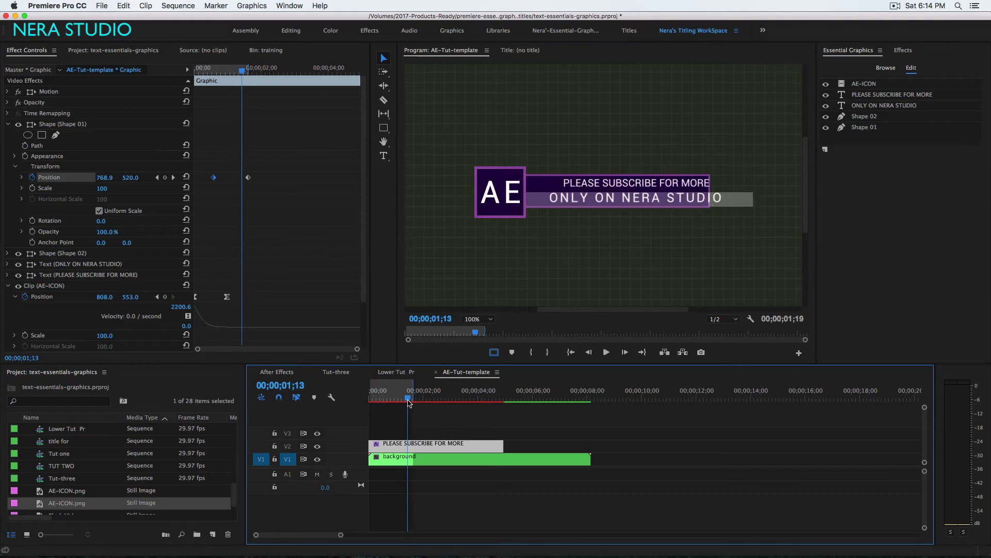
pyautogui.click(267, 193)
pyautogui.rightClick(249, 179)
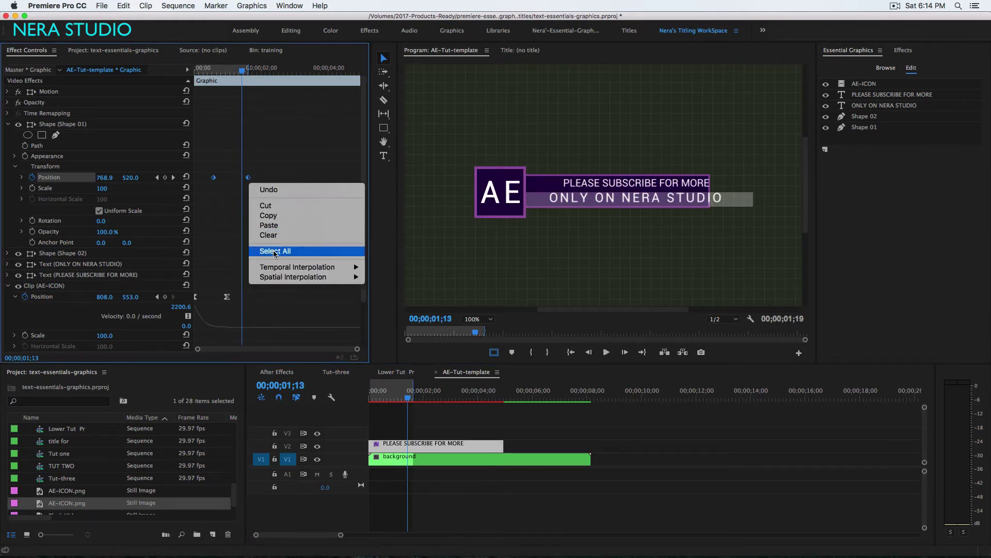
pyautogui.moveTo(293, 272)
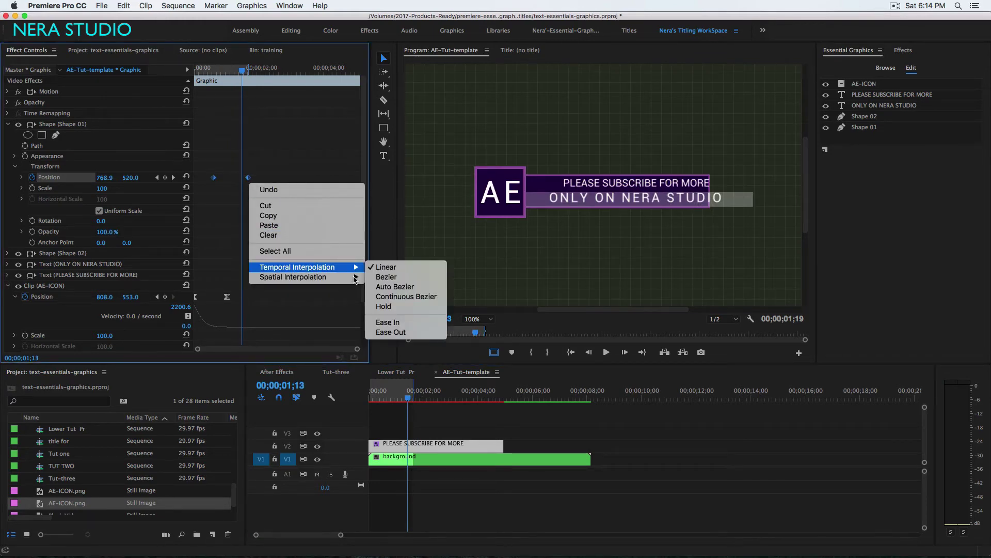
pyautogui.click(394, 287)
# Shape the Shape 01 Position velocity curve to start fast at its first keyframe and ease down to zero at its second
pyautogui.press('`')
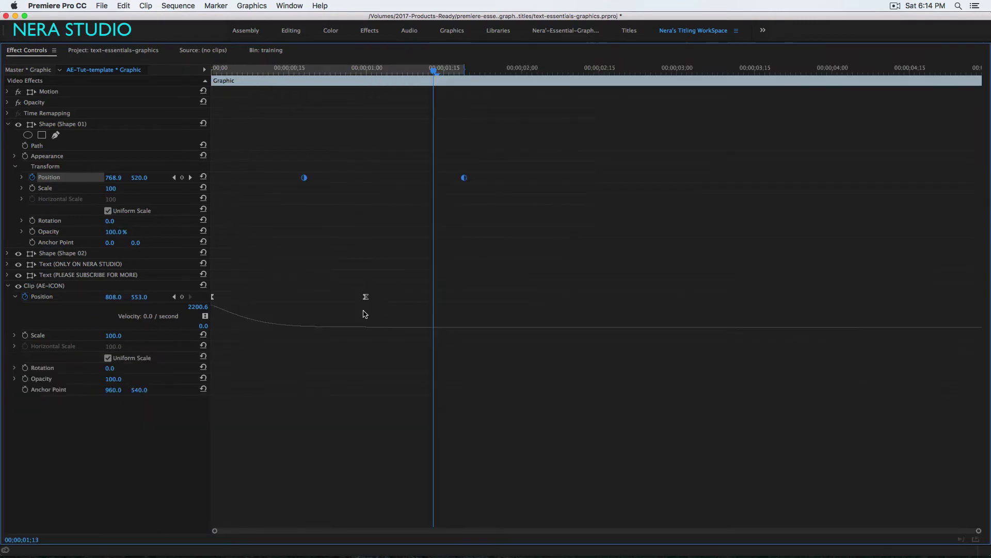
pyautogui.moveTo(479, 197); pyautogui.dragTo(258, 152)
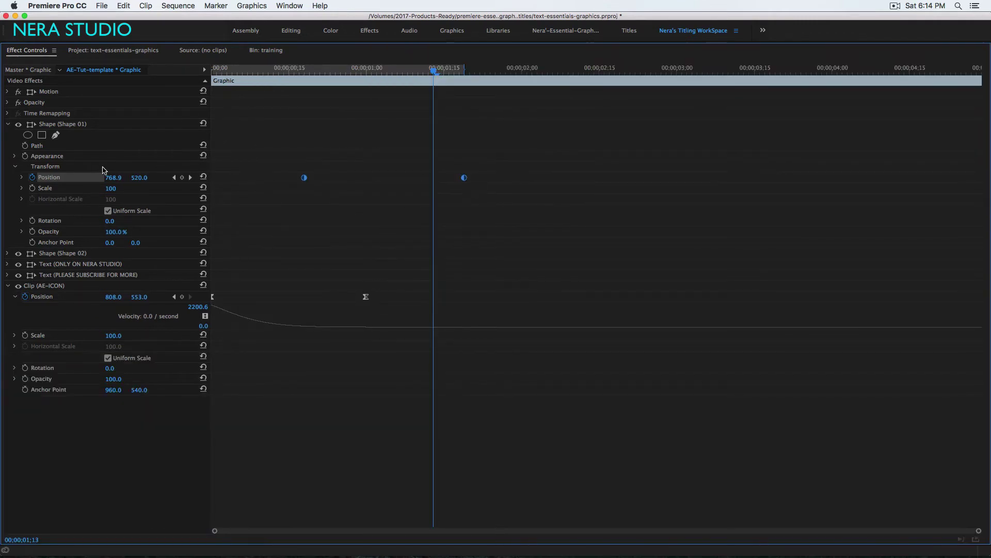
pyautogui.click(22, 178)
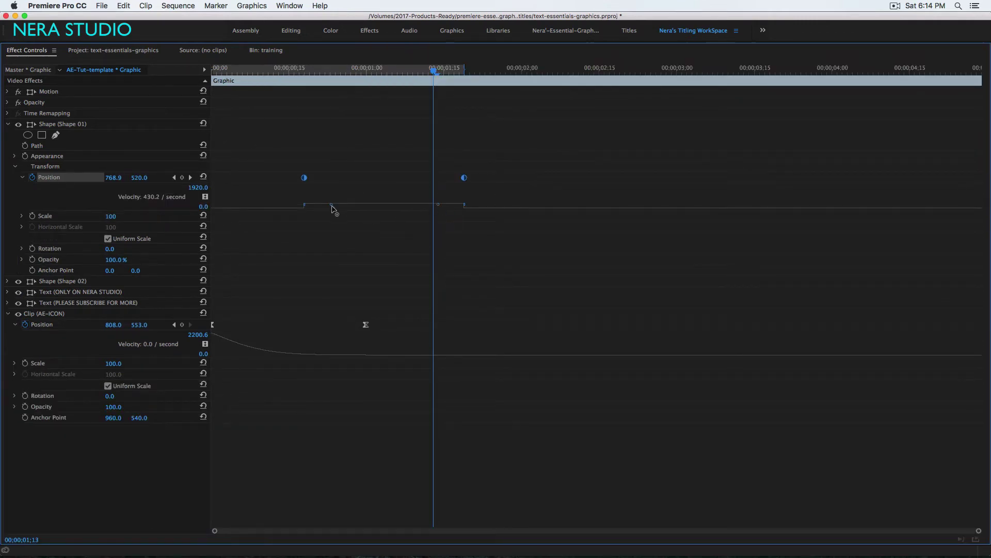
pyautogui.moveTo(331, 206); pyautogui.dragTo(331, 190)
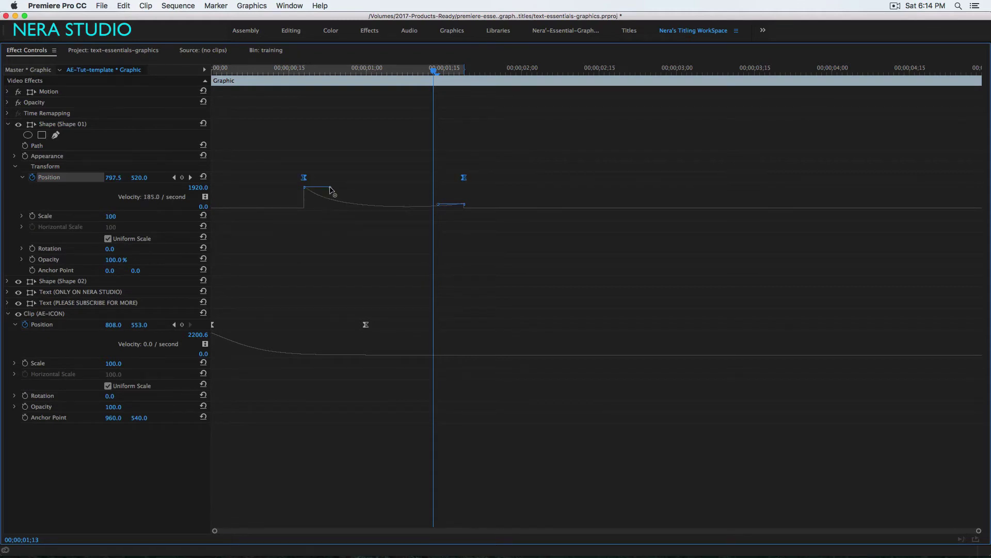
pyautogui.moveTo(439, 205); pyautogui.dragTo(434, 211)
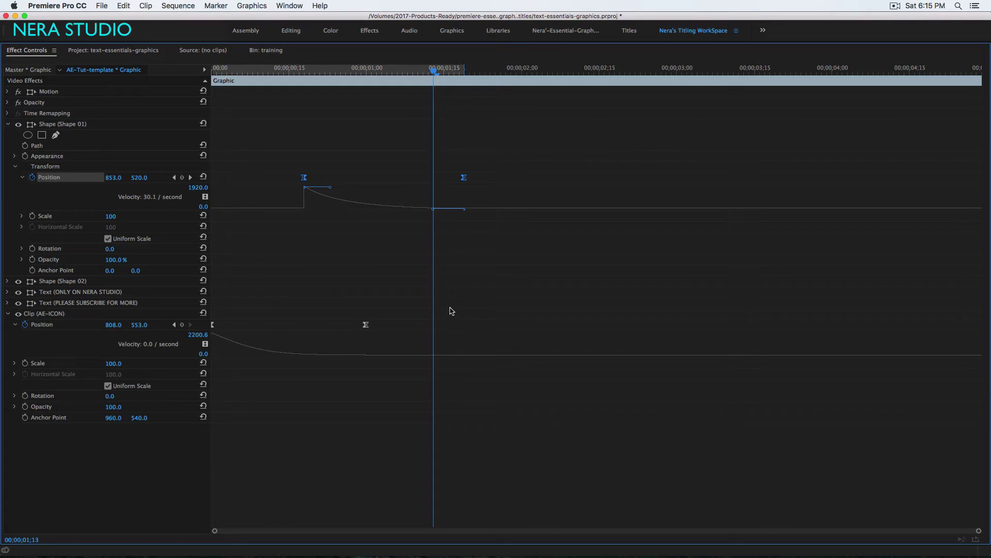
pyautogui.press('`')
# Render and review the Shape 01 bar's entrance, stopping at 00;00;01;12 with the Shape 01 layer selected
pyautogui.press('Return')
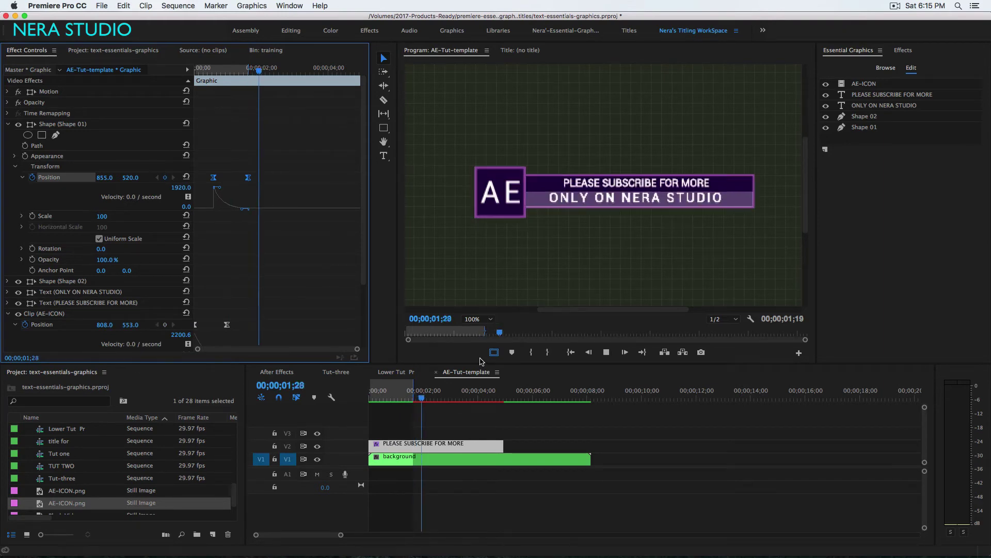
pyautogui.click(382, 399)
pyautogui.moveTo(383, 401); pyautogui.dragTo(407, 400)
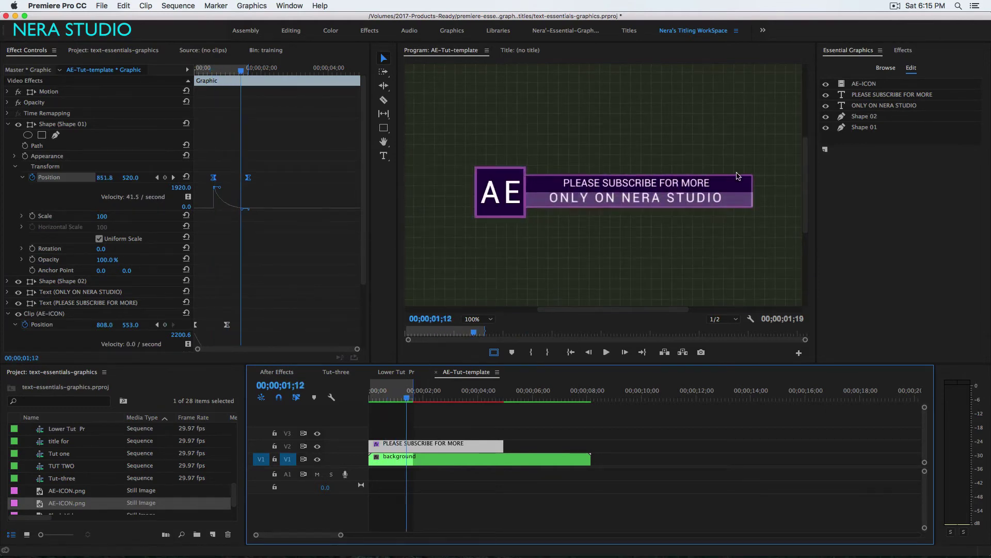
pyautogui.click(877, 128)
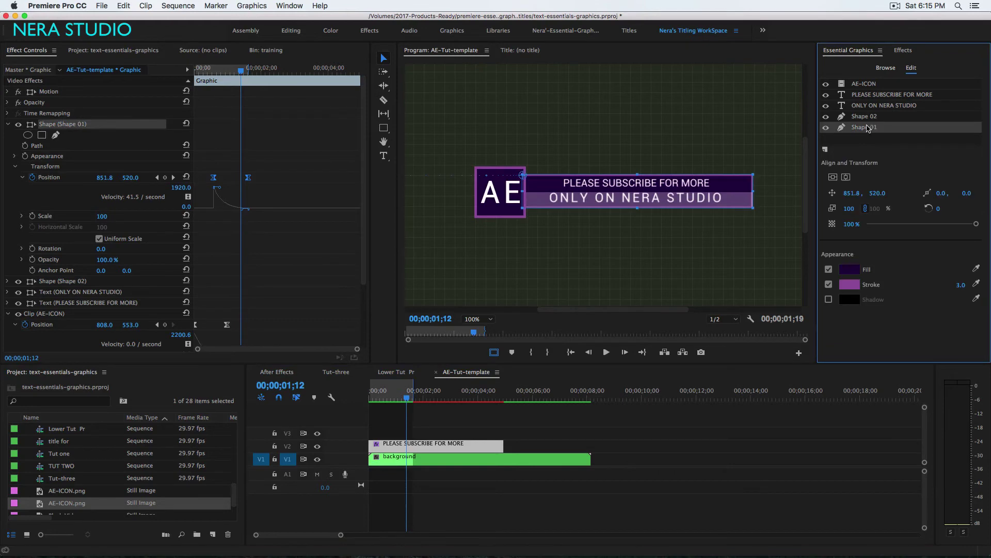
# Add a rectangular mask to Shape 01, starting at the icon's right edge and covering the whole bar, with Mask Feather 0
pyautogui.click(42, 135)
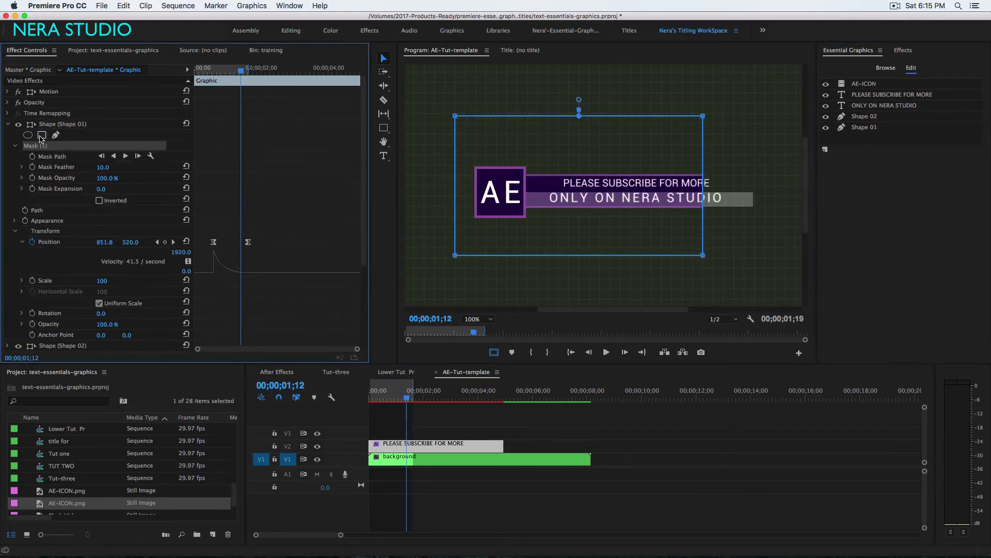
pyautogui.moveTo(599, 227); pyautogui.dragTo(649, 224)
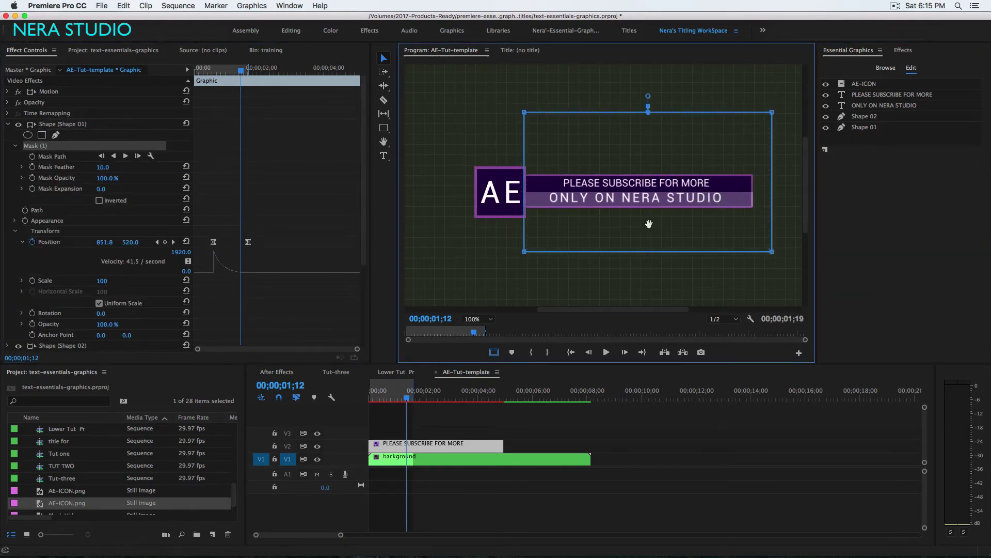
pyautogui.click(103, 167)
pyautogui.write('0')
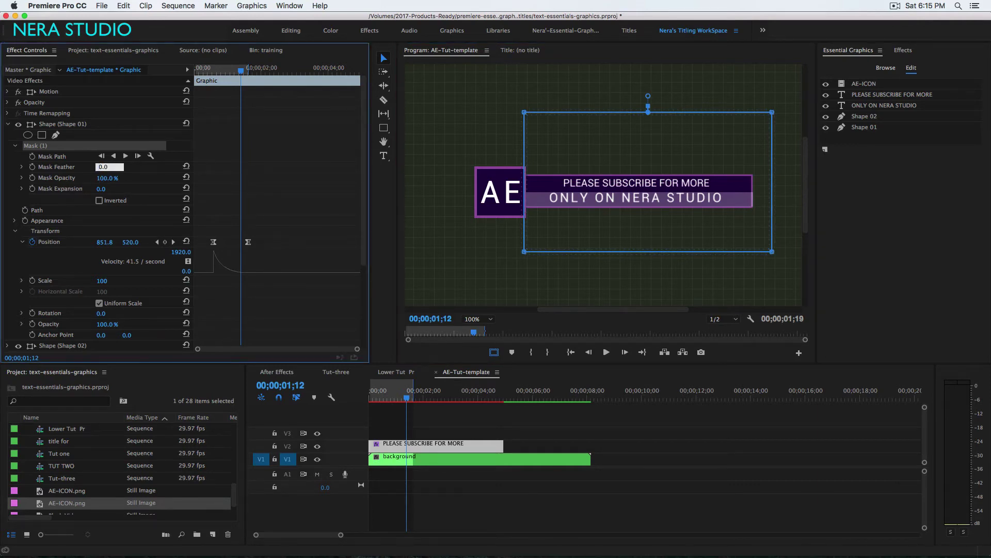
pyautogui.press('Return')
pyautogui.click(646, 210)
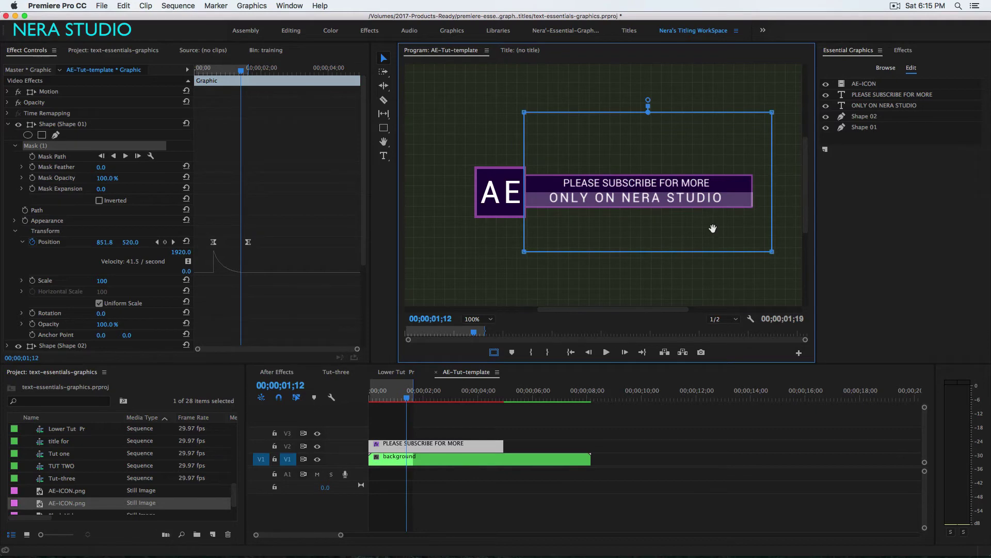
# Scrub through the opening of the sequence to check how the masked Shape 01 bar emerges from the icon
pyautogui.click(369, 407)
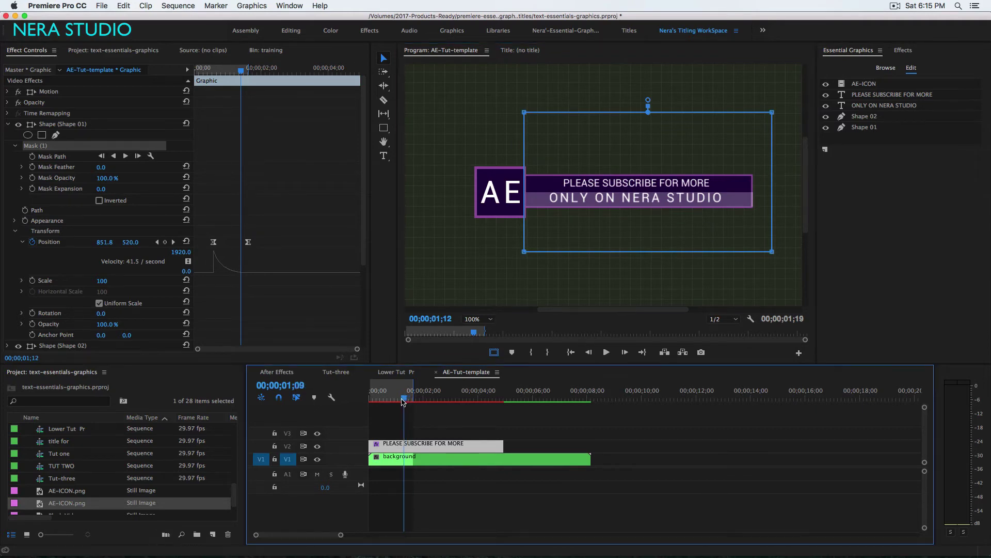
pyautogui.press('Home')
pyautogui.moveTo(370, 407); pyautogui.dragTo(414, 398)
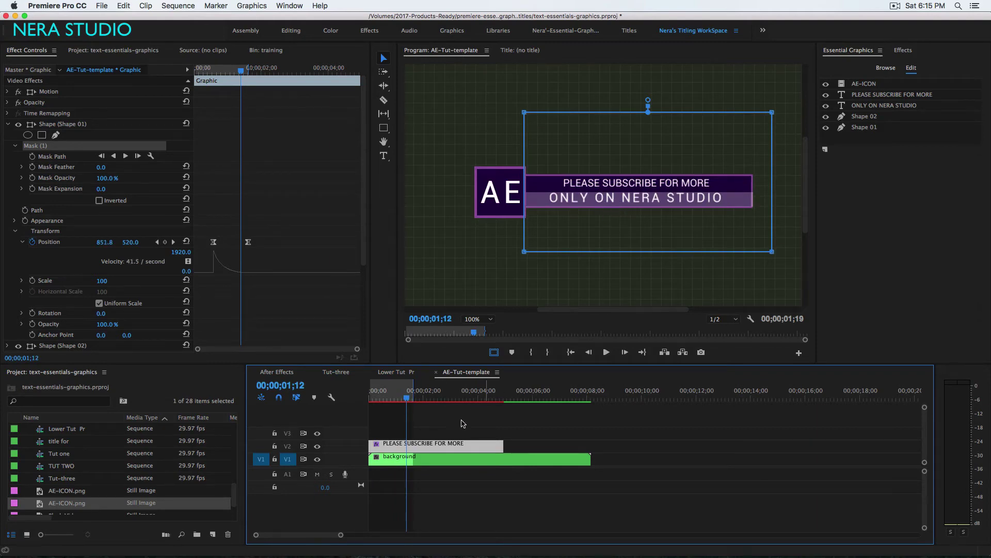
# Select the PLEASE SUBSCRIBE FOR MORE text layer and extend the sequence's In/Out range to a duration of 00;00;05;16
pyautogui.click(878, 107)
pyautogui.click(874, 95)
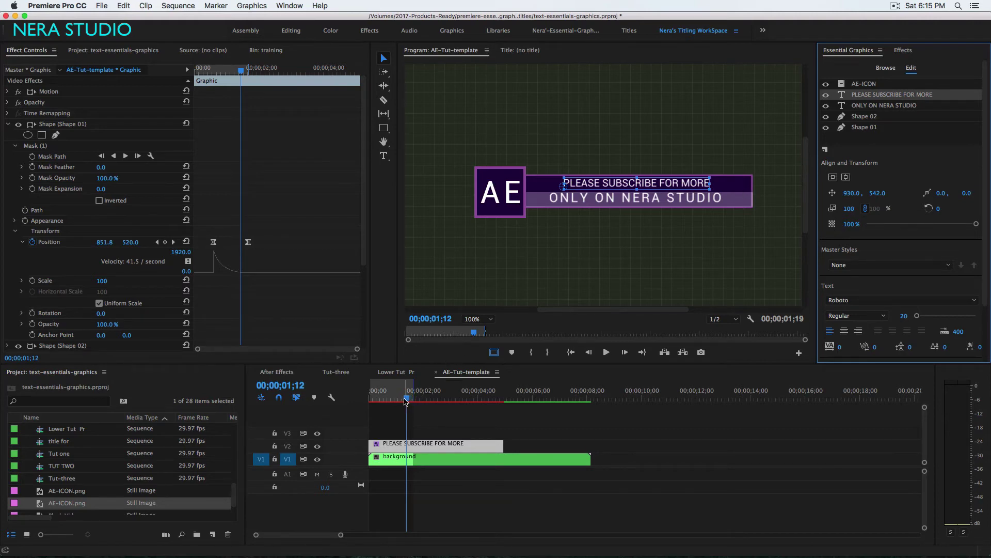
pyautogui.moveTo(411, 398)
pyautogui.mouseDown()
pyautogui.moveTo(396, 404)
pyautogui.moveTo(520, 395)
pyautogui.mouseUp()
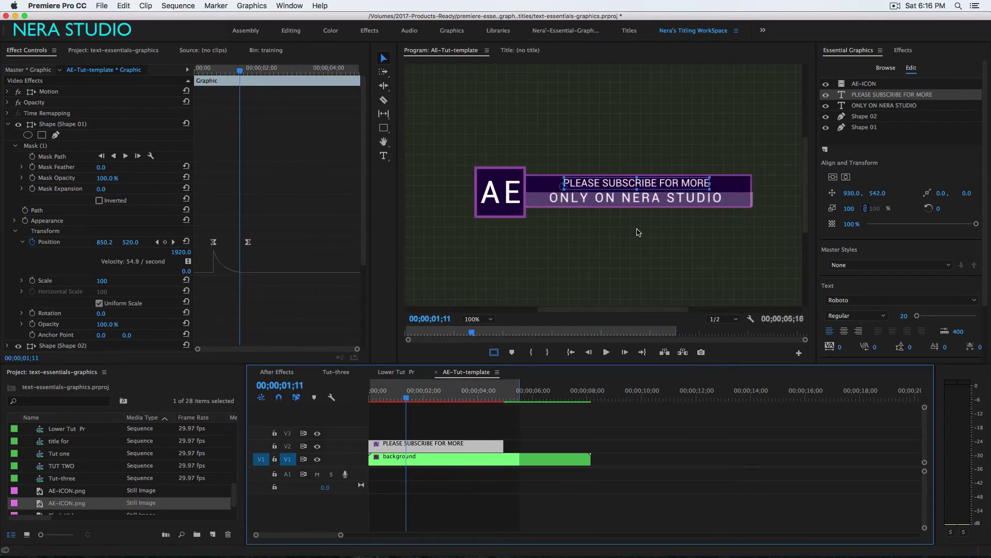
# Add a Position keyframe to the PLEASE SUBSCRIBE FOR MORE text at 00;00;01;11 with a horizontal value of 1299
pyautogui.click(642, 176)
pyautogui.click(8, 124)
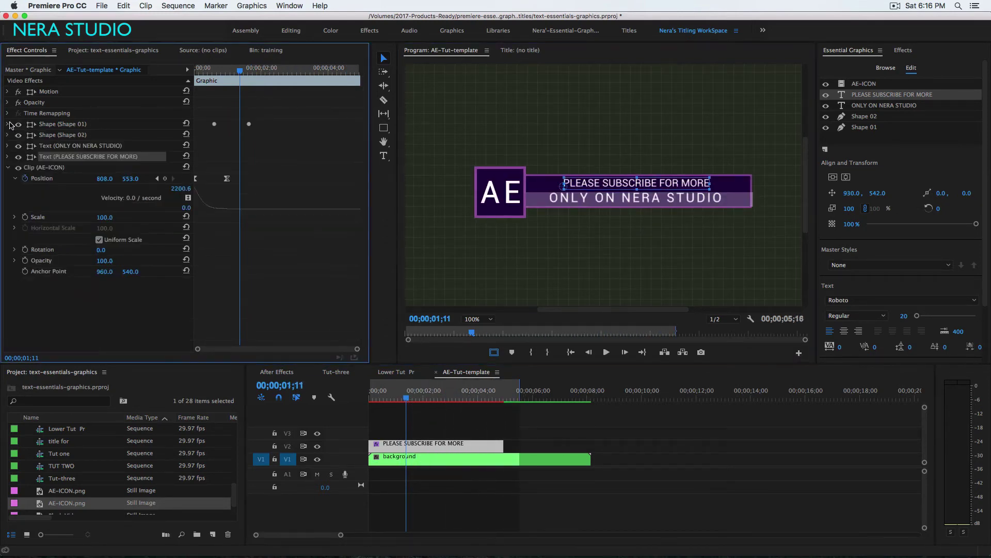
pyautogui.click(8, 157)
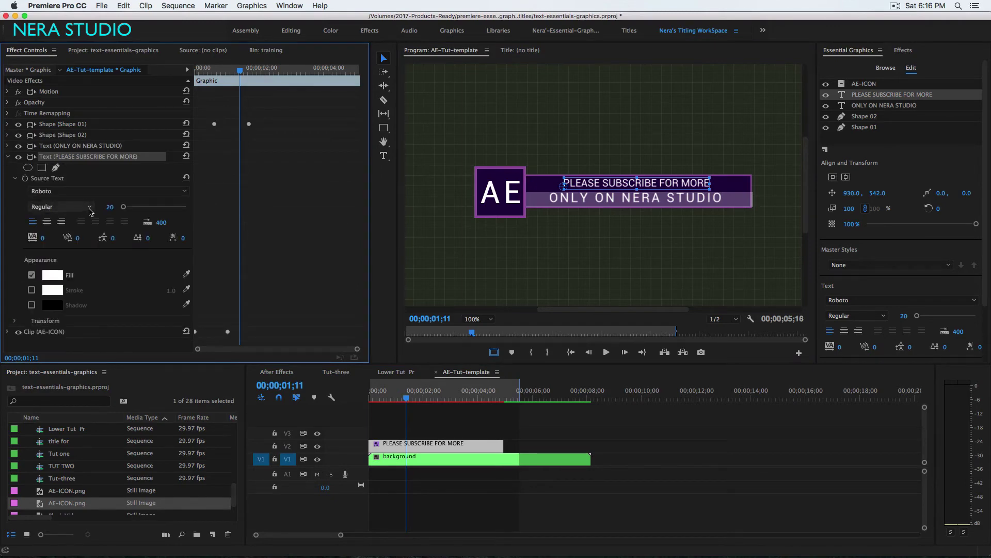
pyautogui.click(15, 179)
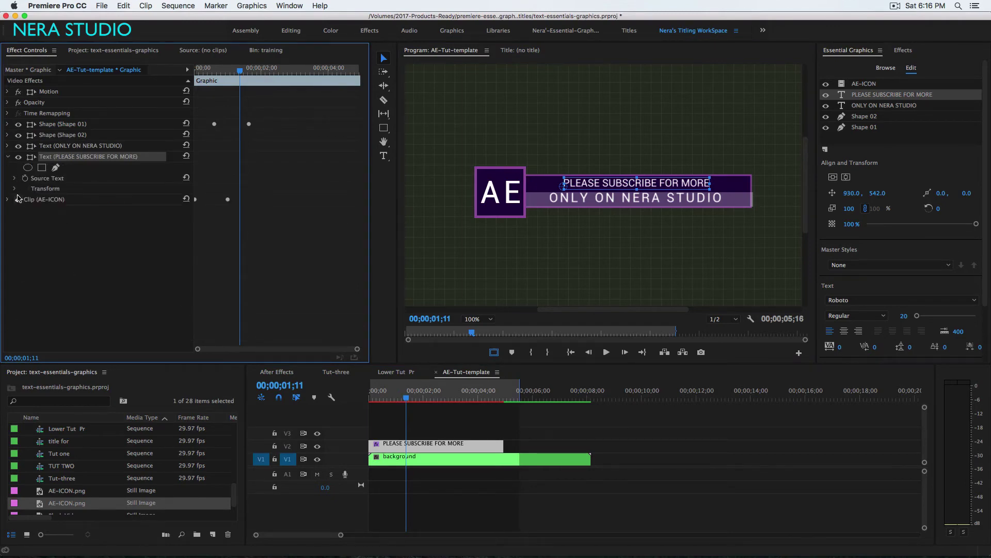
pyautogui.click(15, 189)
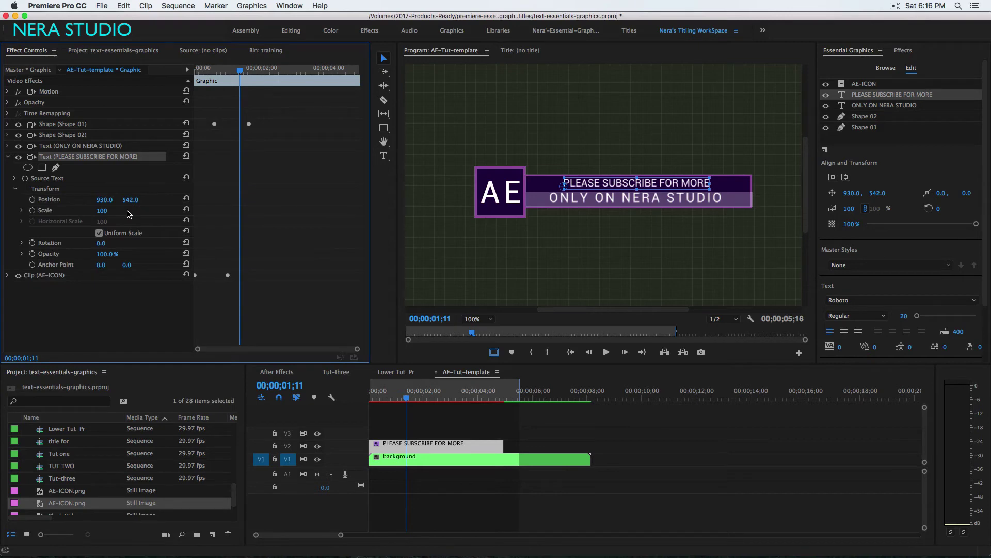
pyautogui.moveTo(105, 199); pyautogui.dragTo(295, 199)
pyautogui.click(31, 199)
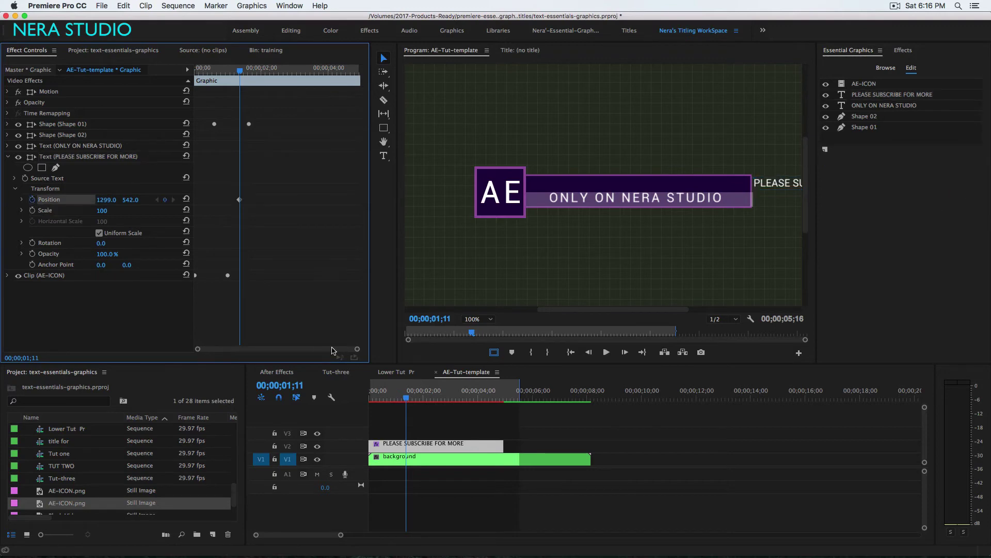
# Add a second Position keyframe to the PLEASE SUBSCRIBE FOR MORE text at 00;00;02;09 with a horizontal value of 933
pyautogui.click(422, 399)
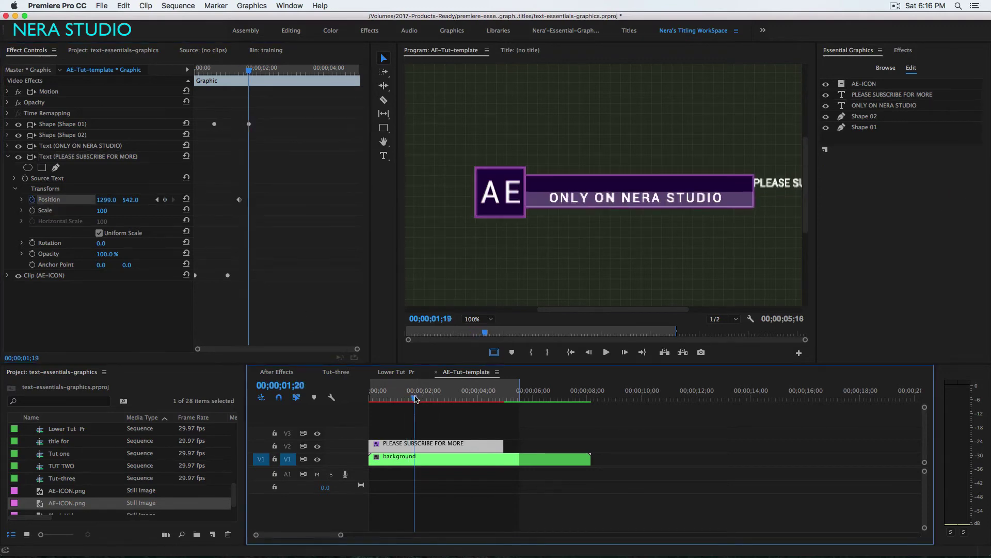
pyautogui.moveTo(422, 399); pyautogui.dragTo(432, 399)
pyautogui.moveTo(106, 199); pyautogui.dragTo(35, 199)
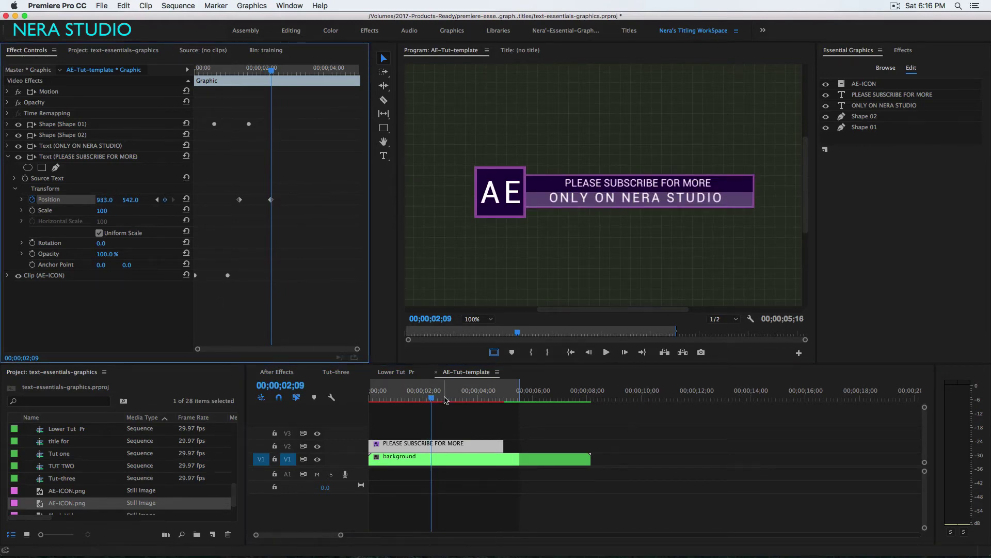
# Set the temporal interpolation of both PLEASE SUBSCRIBE FOR MORE Position keyframes to Auto Bezier
pyautogui.moveTo(295, 221); pyautogui.dragTo(206, 176)
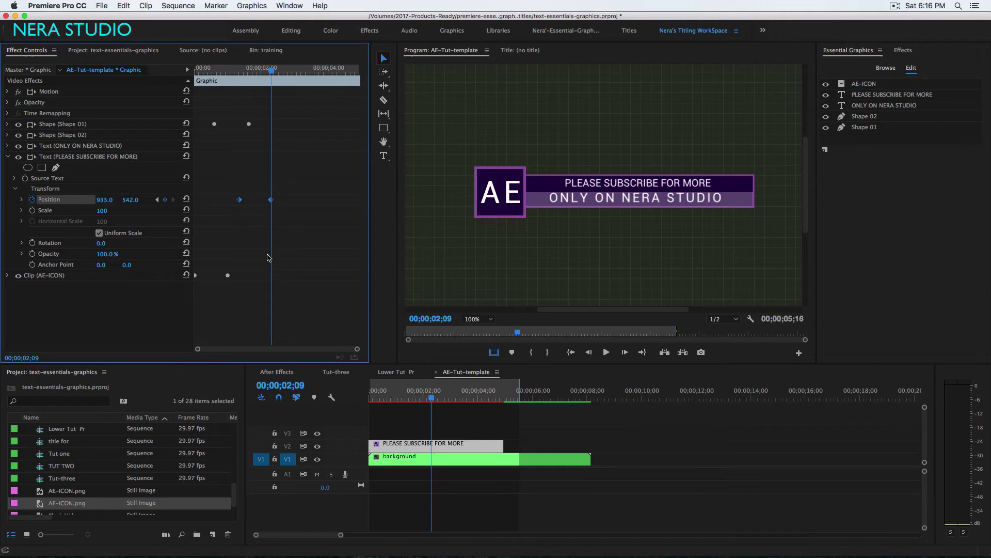
pyautogui.rightClick(271, 201)
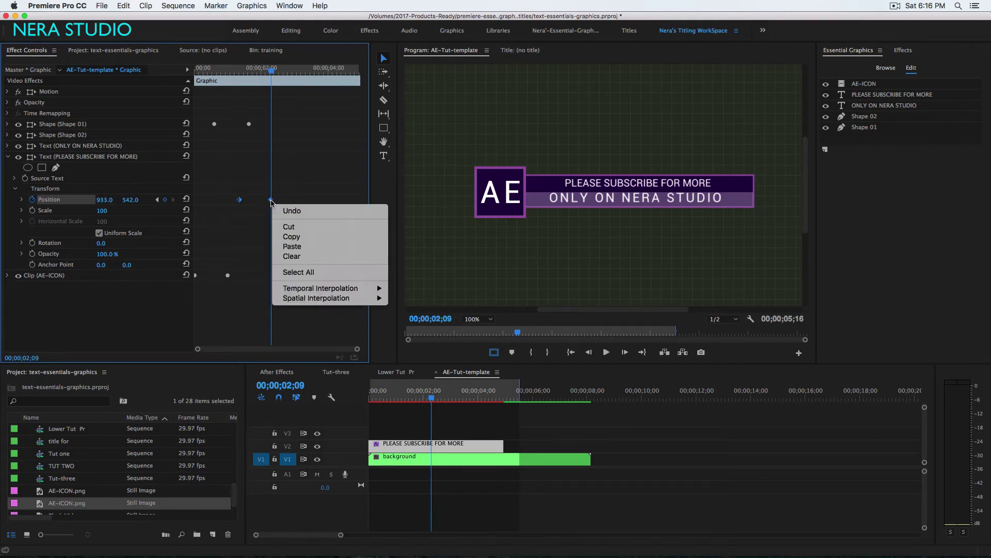
pyautogui.moveTo(320, 290)
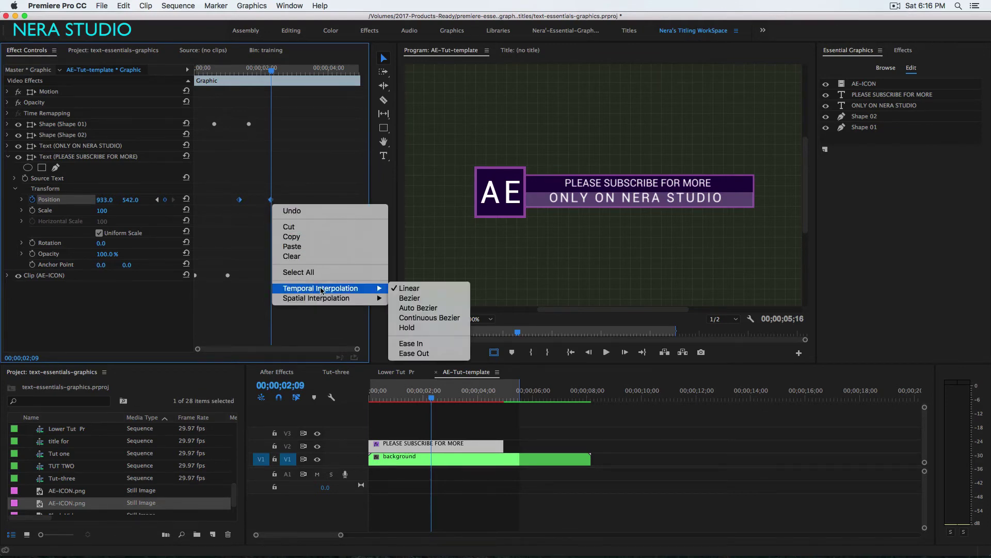
pyautogui.click(418, 308)
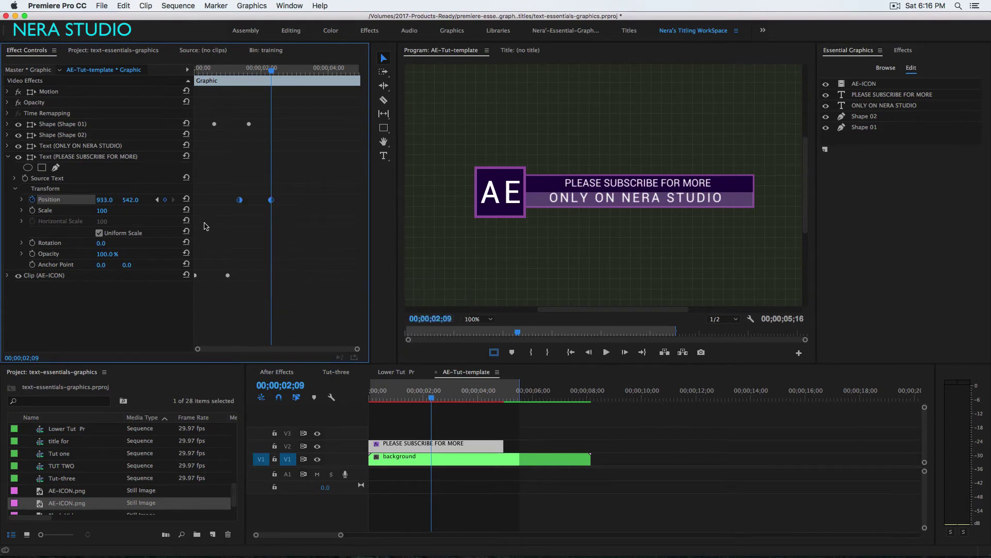
# Shape the PLEASE SUBSCRIBE FOR MORE Position velocity curve to start fast and ease down to zero, and render and preview the motion
pyautogui.click(21, 199)
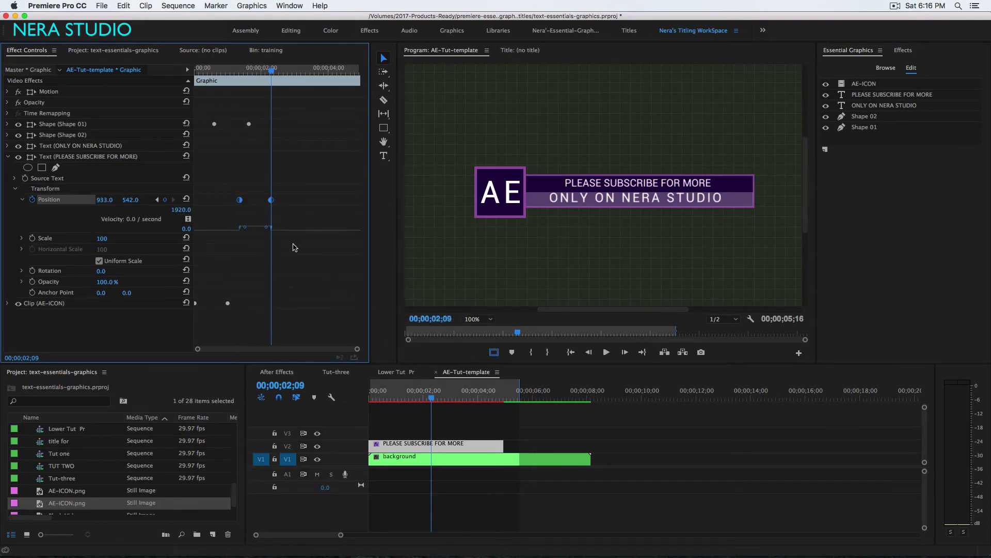
pyautogui.press('`')
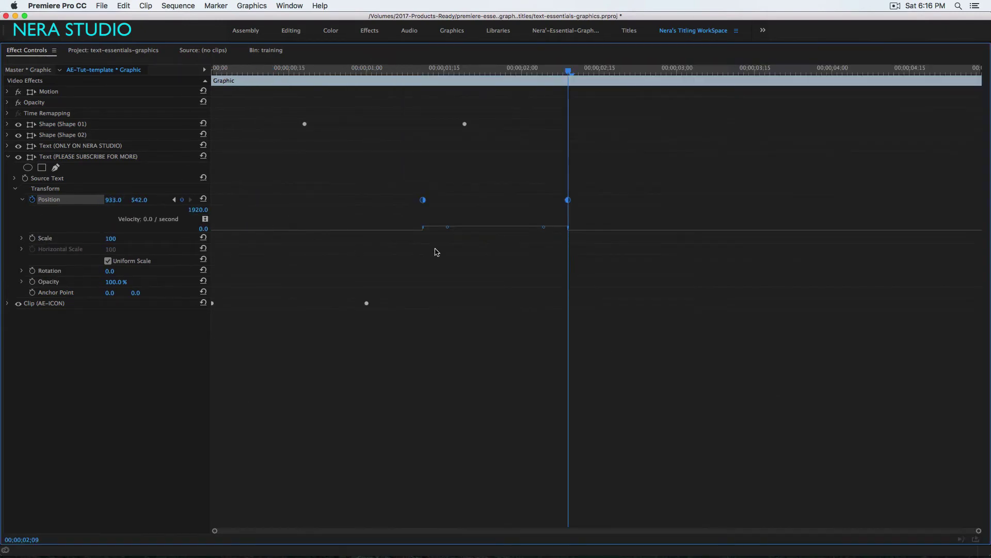
pyautogui.click(447, 228)
pyautogui.moveTo(448, 208); pyautogui.dragTo(449, 208)
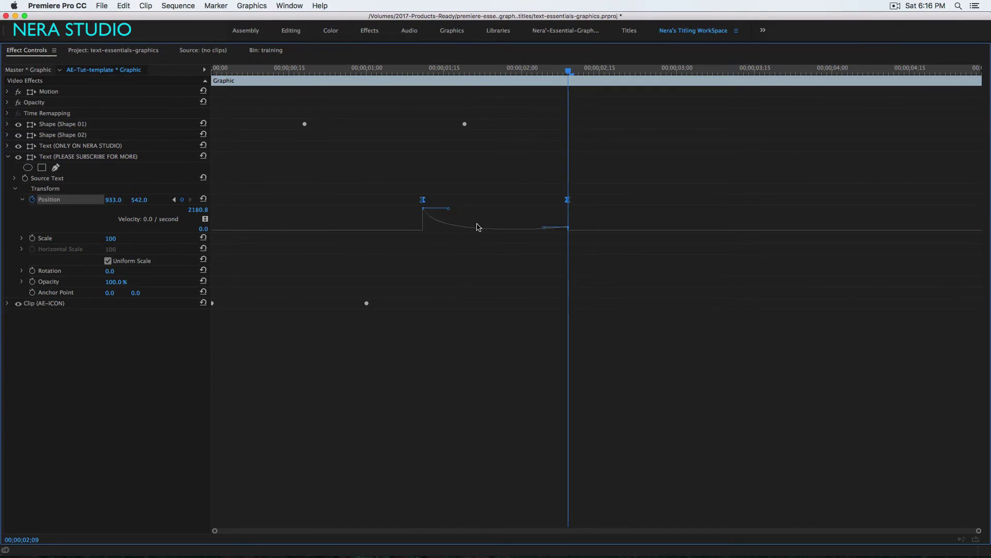
pyautogui.moveTo(544, 227); pyautogui.dragTo(536, 231)
pyautogui.press('`')
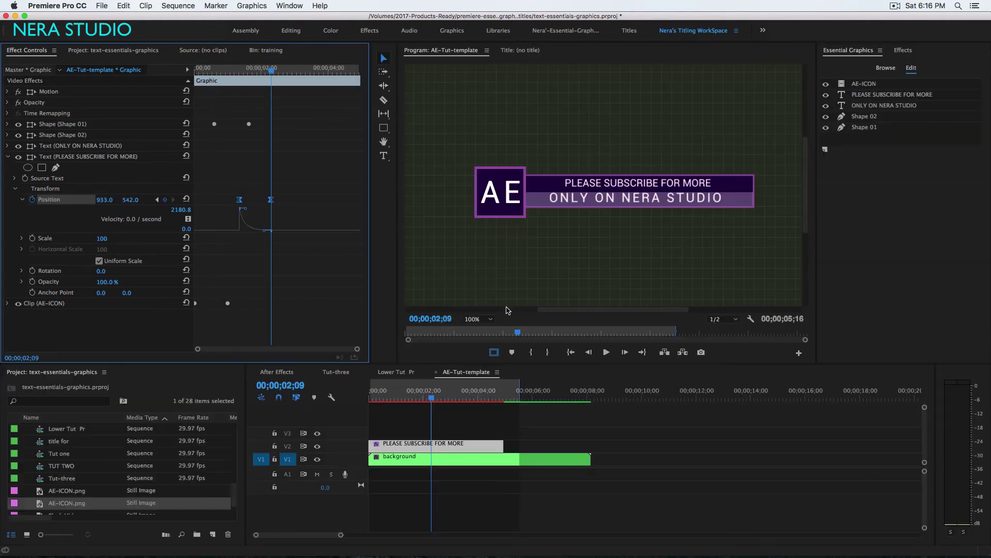
pyautogui.press('Return')
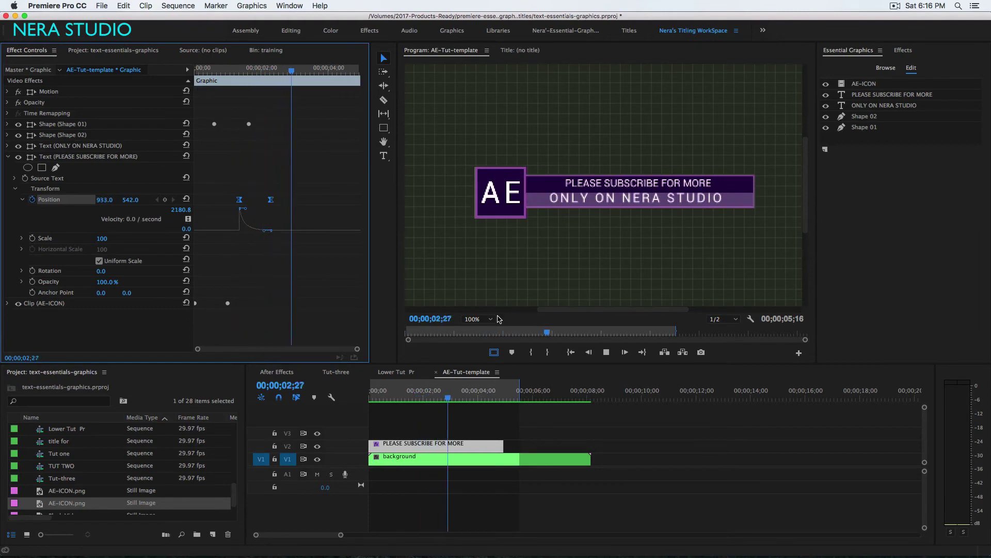
pyautogui.press('space')
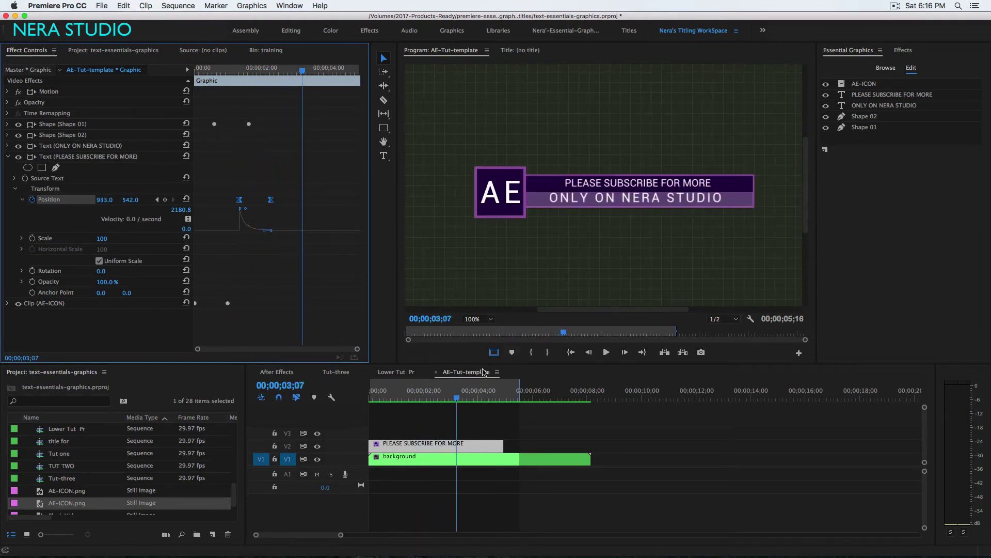
# Add a rectangular mask with Mask Feather 0 to the PLEASE SUBSCRIBE FOR MORE text, ending at the bar's right edge, and render a preview
pyautogui.click(76, 158)
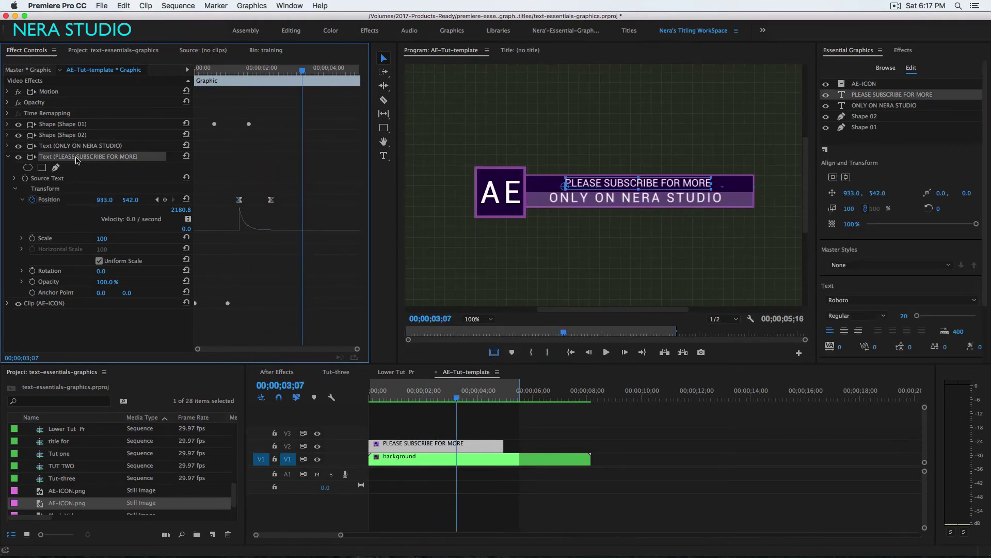
pyautogui.click(42, 167)
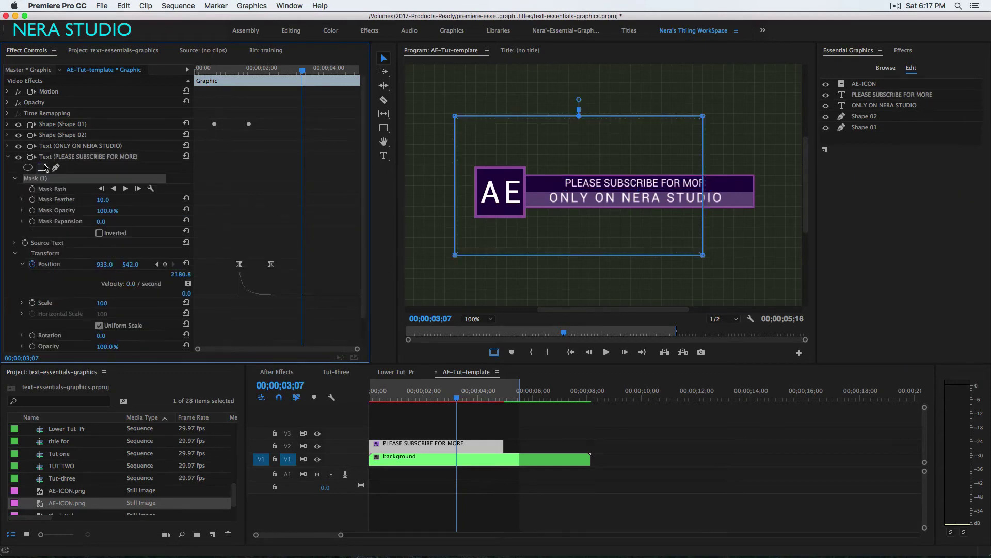
pyautogui.moveTo(591, 216); pyautogui.dragTo(640, 214)
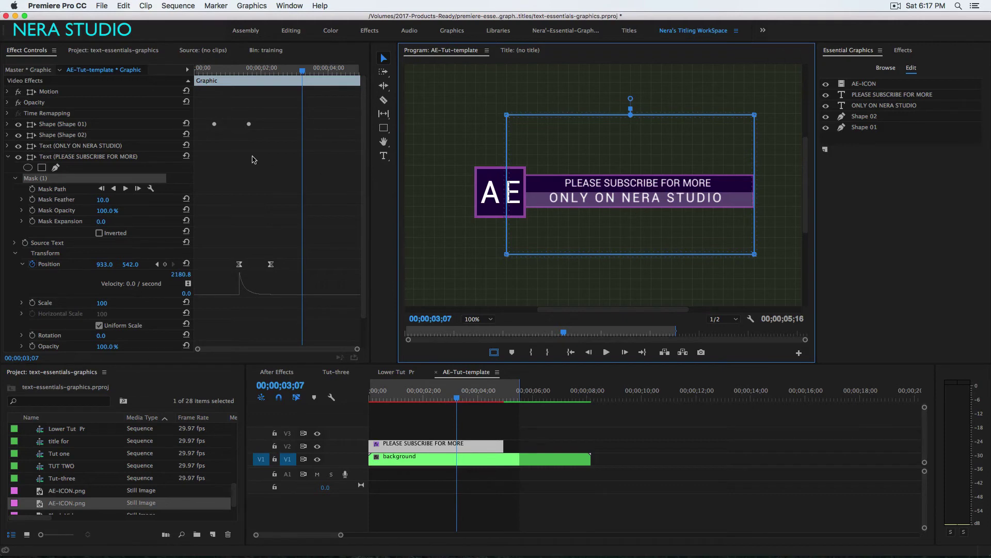
pyautogui.click(107, 199)
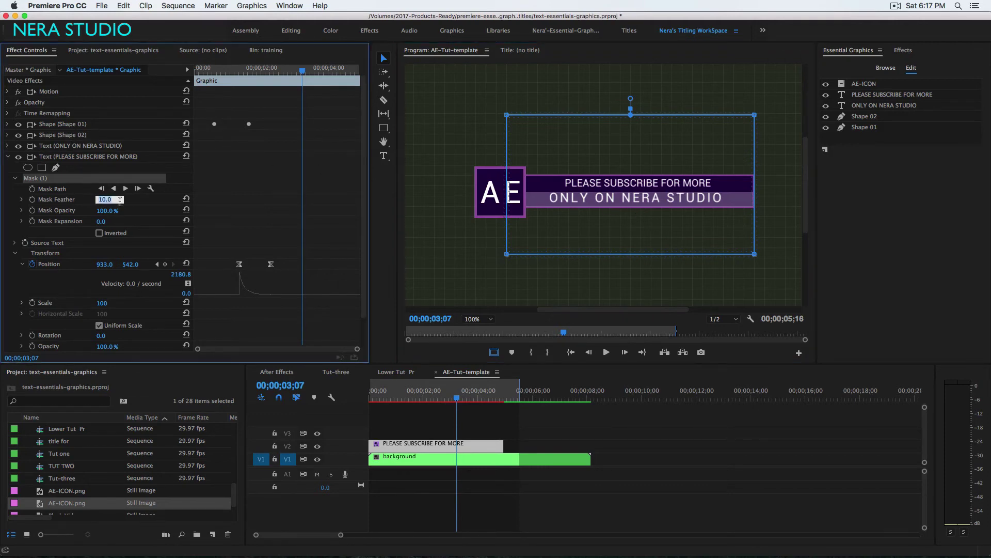
pyautogui.write('0')
pyautogui.press('Return')
pyautogui.click(678, 192)
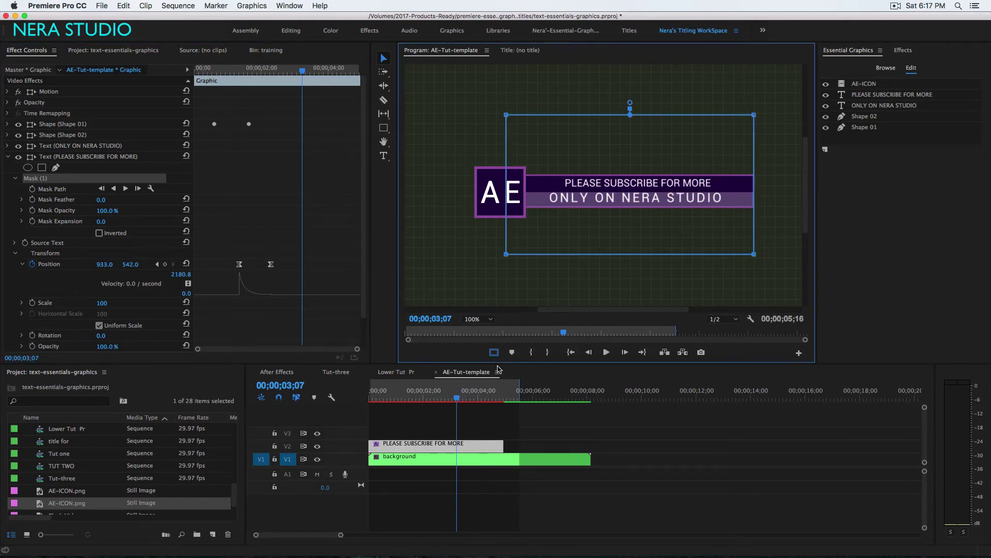
pyautogui.press('Return')
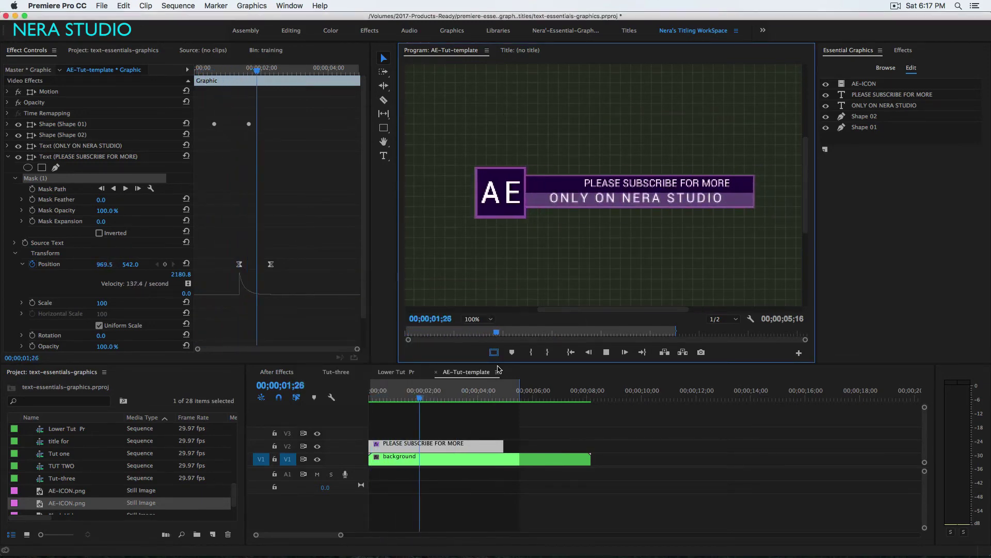
pyautogui.press('space')
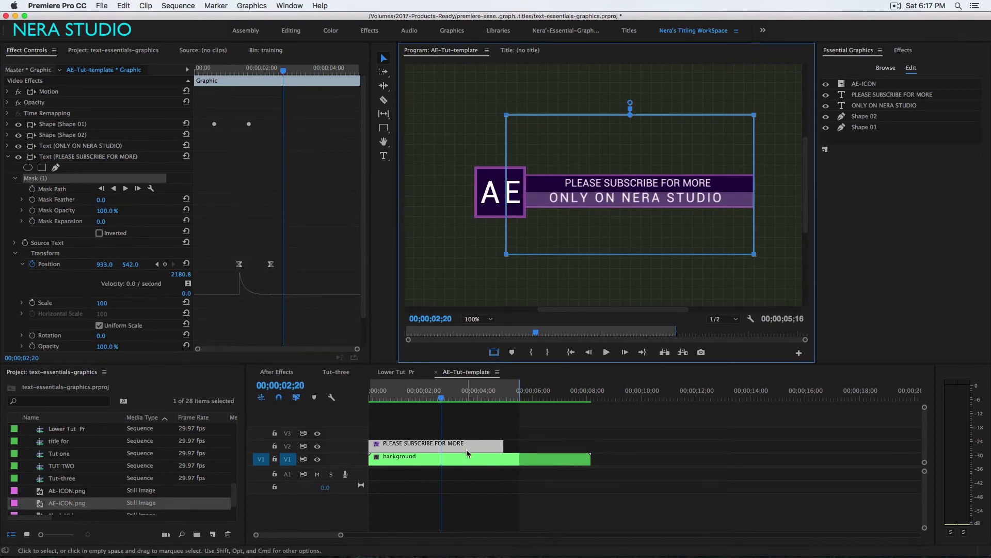
# Enable Position keyframing for the ONLY ON NERA STUDIO text at 00;00;01;10
pyautogui.click(875, 107)
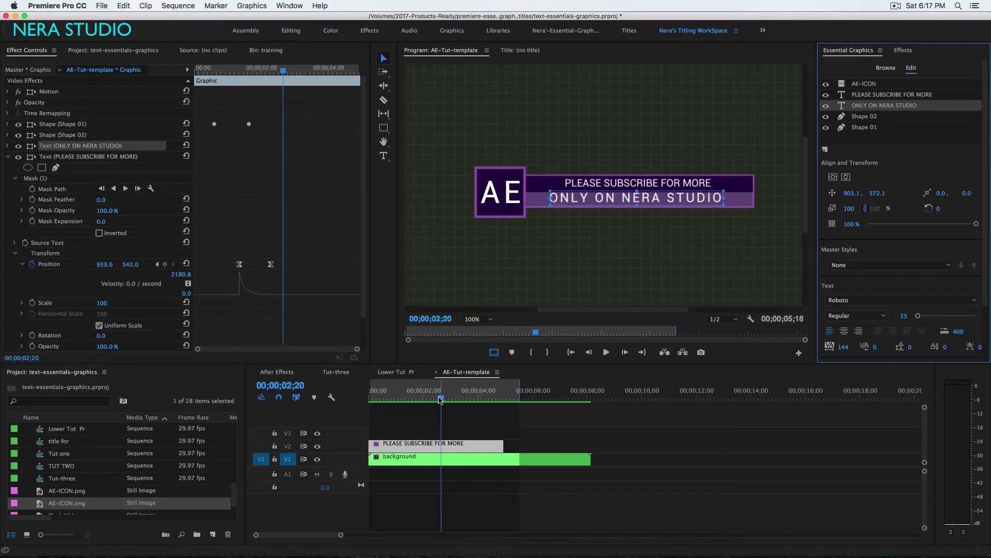
pyautogui.moveTo(440, 397); pyautogui.dragTo(400, 406)
pyautogui.moveTo(403, 406); pyautogui.dragTo(406, 406)
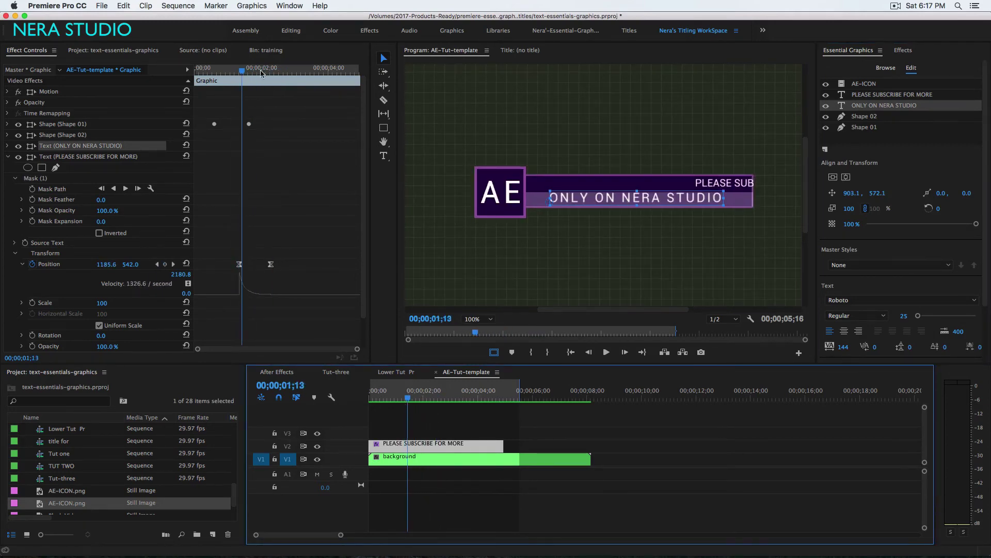
pyautogui.moveTo(246, 71); pyautogui.dragTo(239, 75)
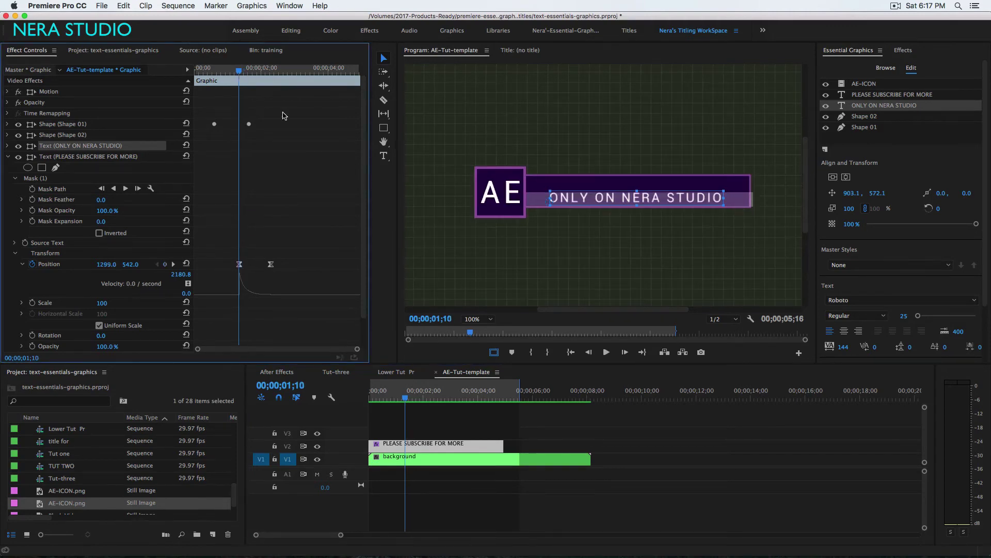
pyautogui.click(7, 156)
pyautogui.click(7, 146)
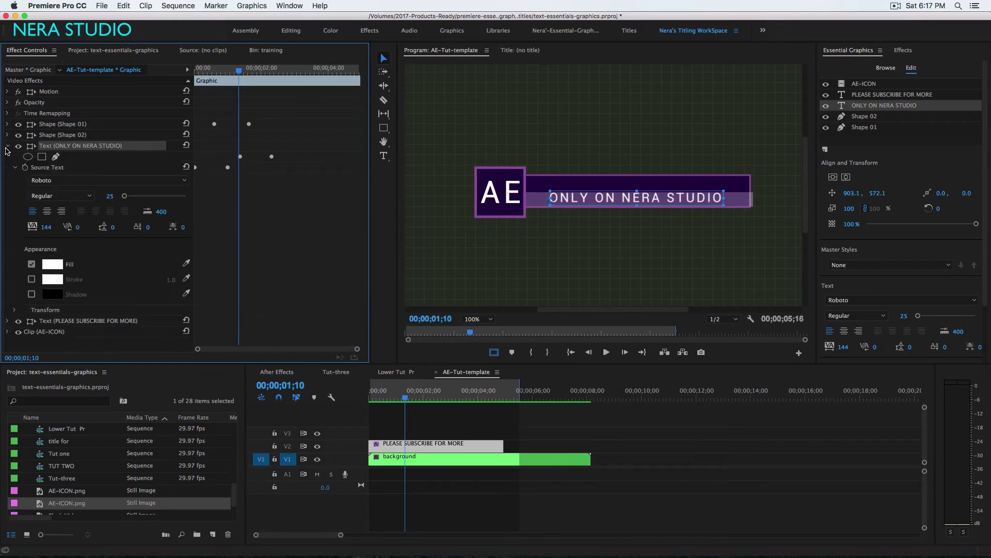
pyautogui.click(15, 167)
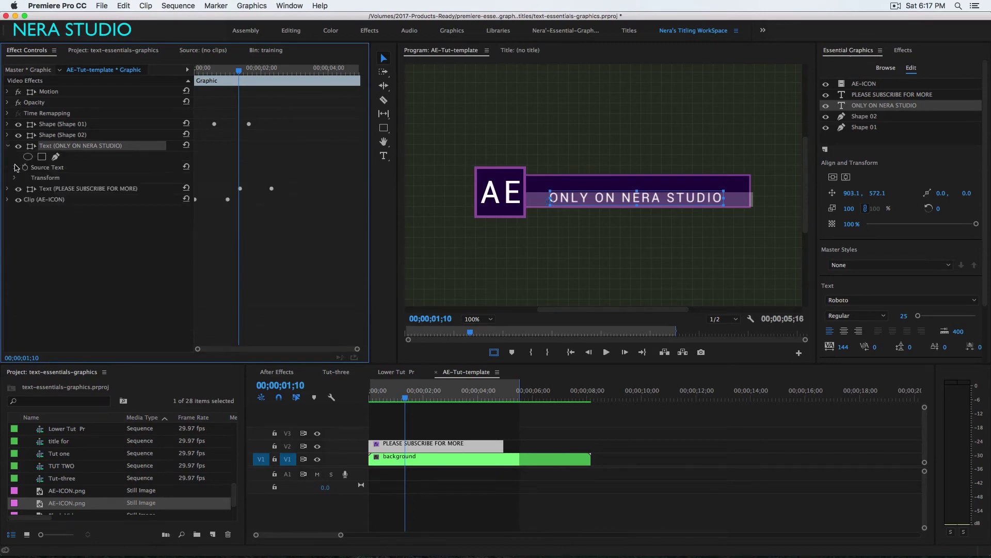
pyautogui.click(14, 179)
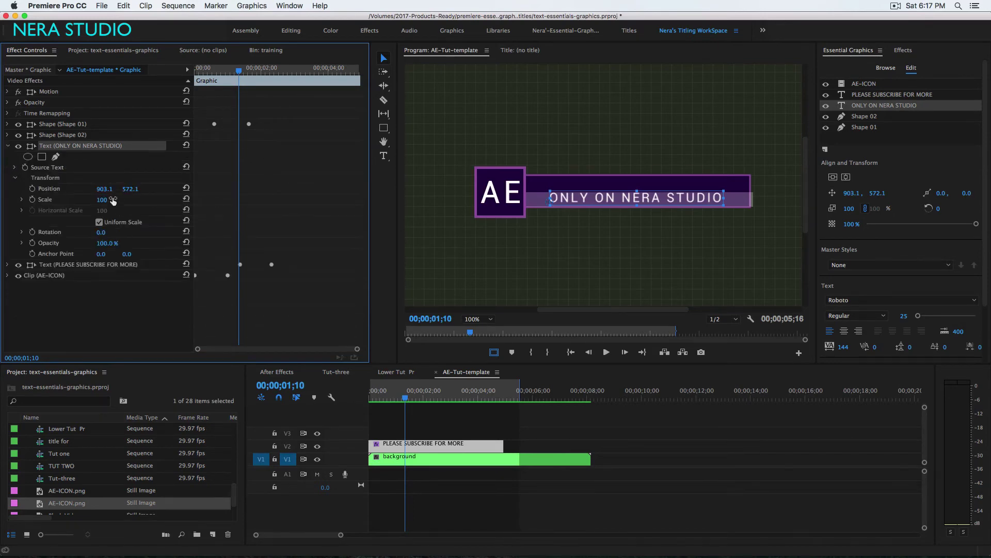
pyautogui.click(33, 191)
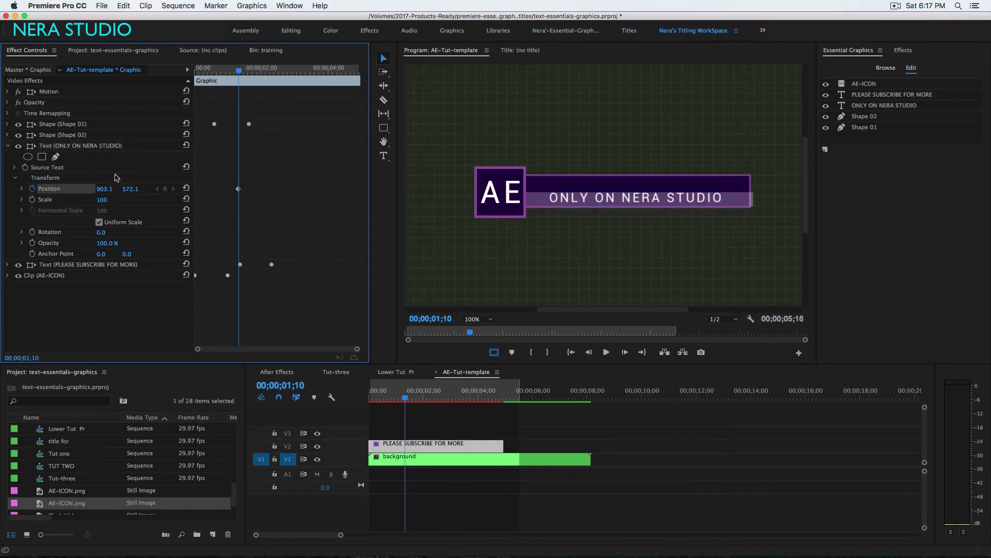
# Set the ONLY ON NERA STUDIO text's first Position keyframe to 518.1 horizontally and add a second at 00;00;02;10 with 906.1
pyautogui.moveTo(239, 72); pyautogui.dragTo(271, 70)
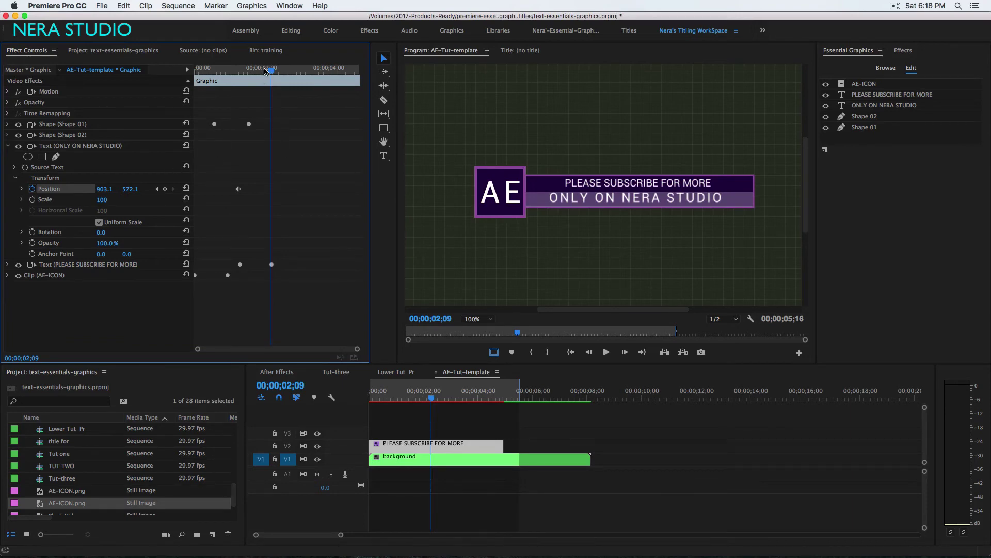
pyautogui.moveTo(265, 71); pyautogui.dragTo(238, 86)
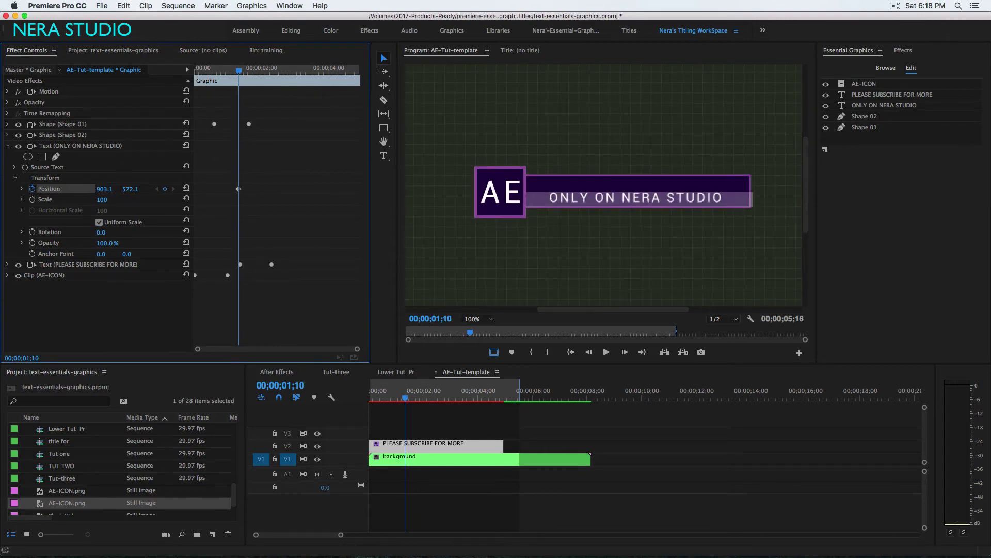
pyautogui.moveTo(104, 188); pyautogui.dragTo(52, 188)
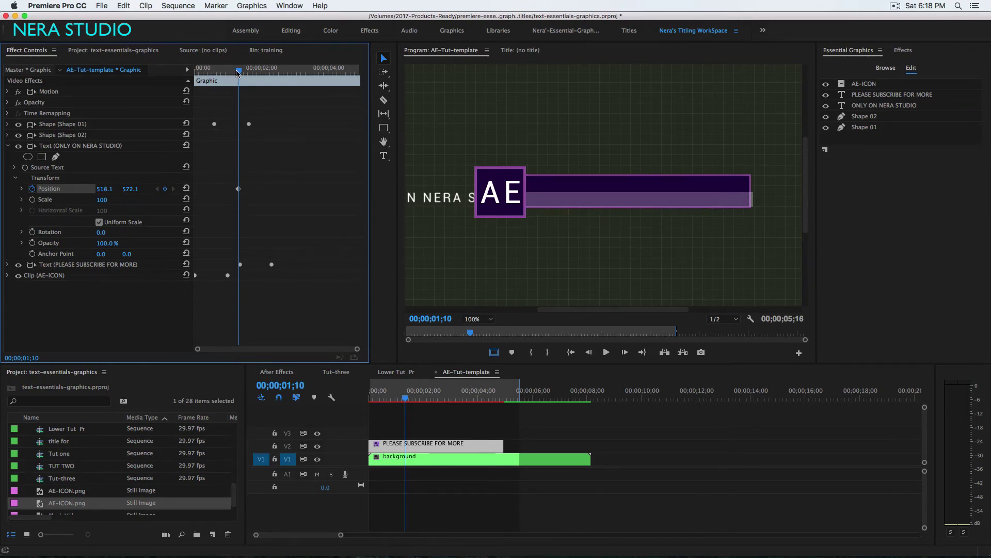
pyautogui.moveTo(238, 72); pyautogui.dragTo(275, 78)
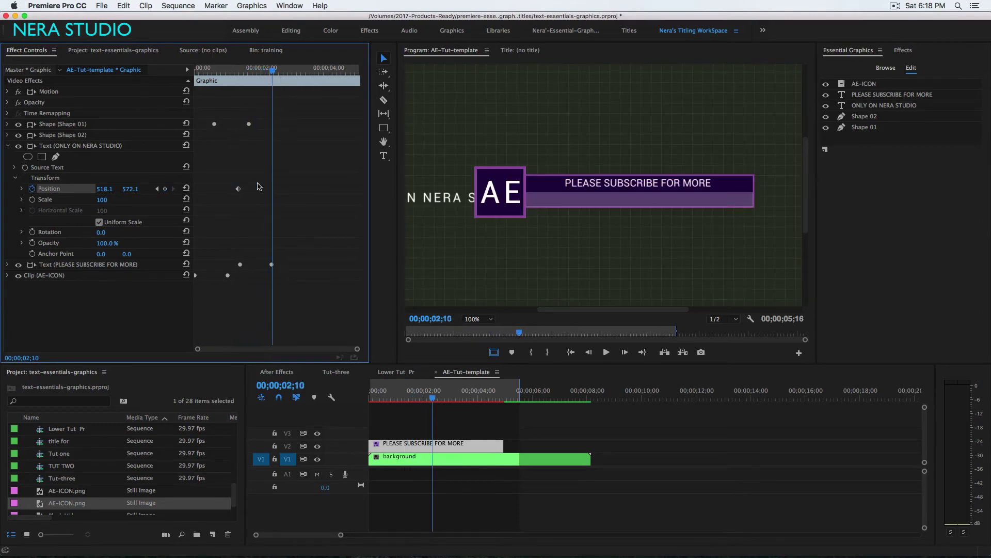
pyautogui.moveTo(105, 188); pyautogui.dragTo(191, 157)
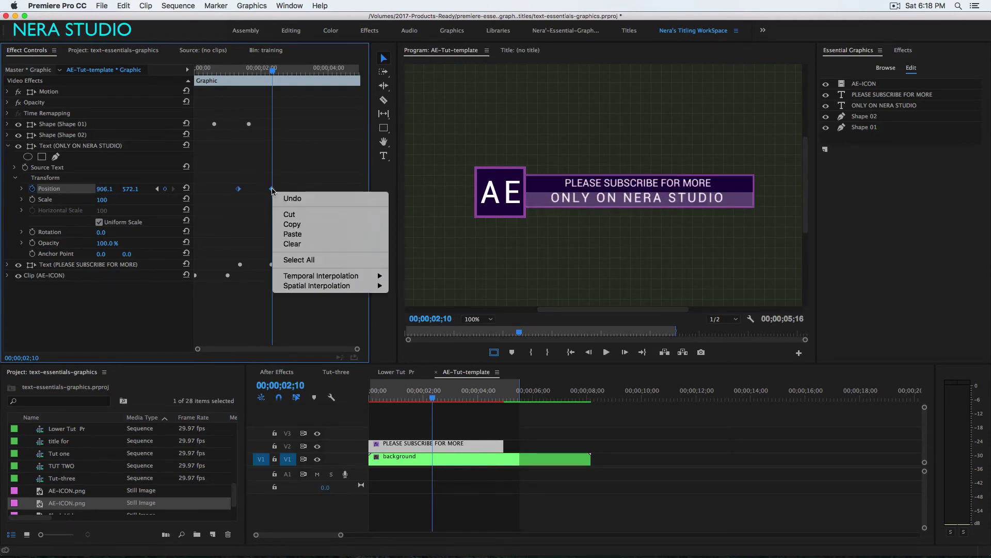
# Set the temporal interpolation of both ONLY ON NERA STUDIO Position keyframes to Auto Bezier
pyautogui.rightClick(273, 192)
pyautogui.moveTo(356, 276)
pyautogui.click(413, 298)
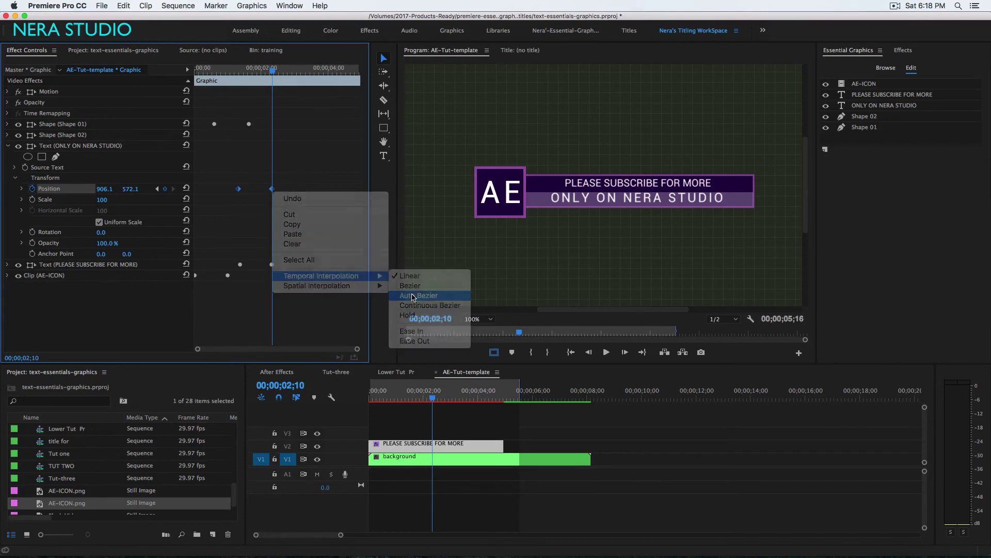
# Shape the ONLY ON NERA STUDIO Position velocity curve to start fast and ease down to zero at the second keyframe
pyautogui.click(22, 189)
pyautogui.press('`')
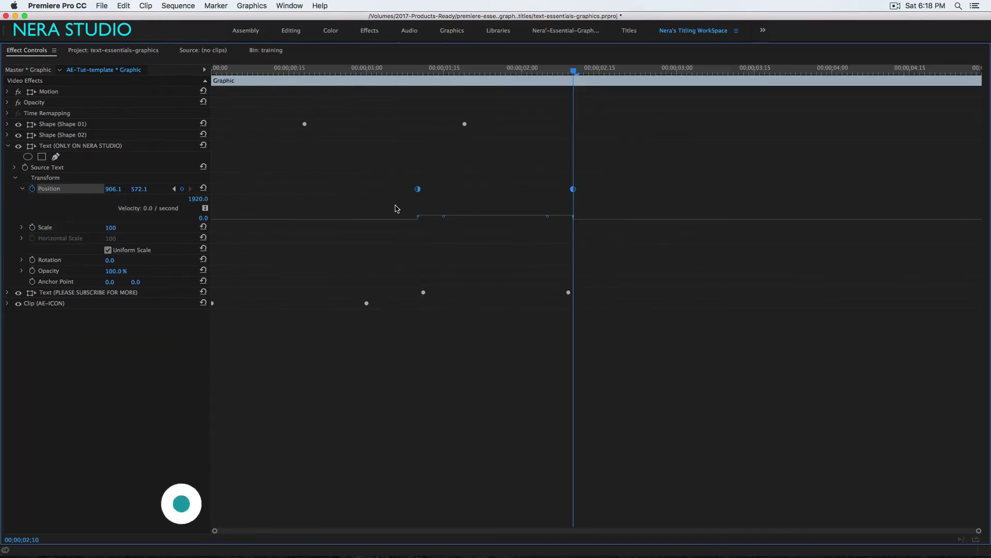
pyautogui.moveTo(444, 216); pyautogui.dragTo(444, 200)
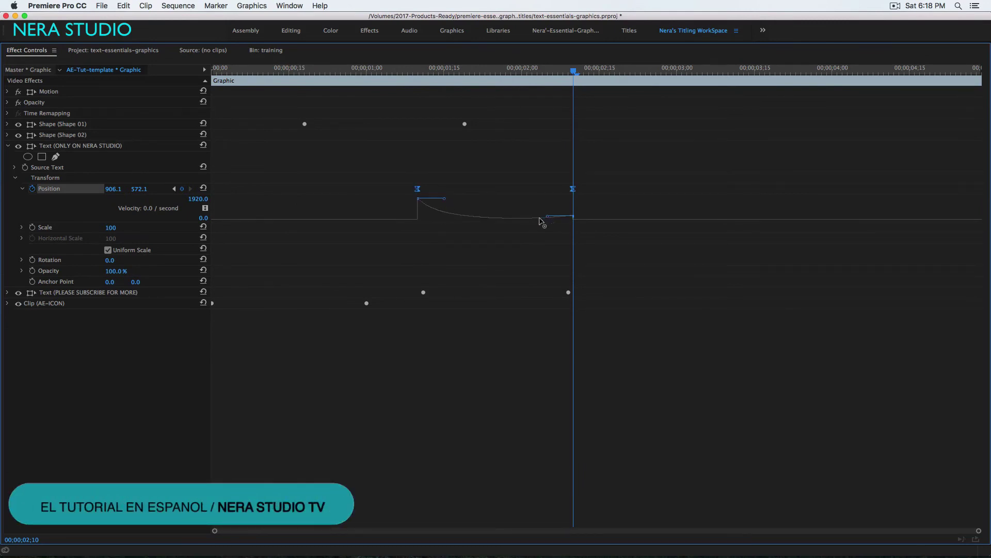
pyautogui.moveTo(540, 218); pyautogui.dragTo(530, 220)
pyautogui.press('`')
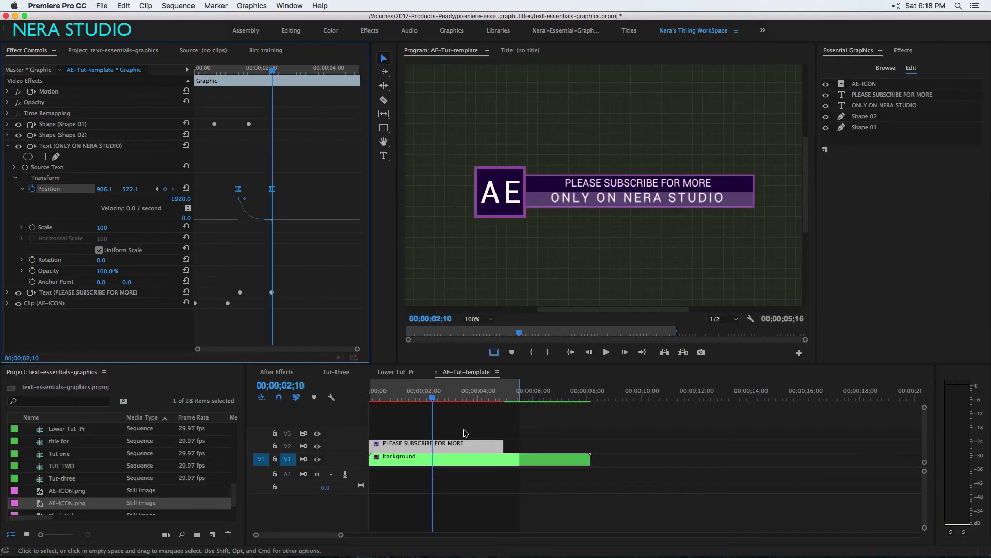
# Move the sequence out point to just after three seconds, render and preview the marked range, and save the project
pyautogui.click(454, 398)
pyautogui.press('o')
pyautogui.press('Return')
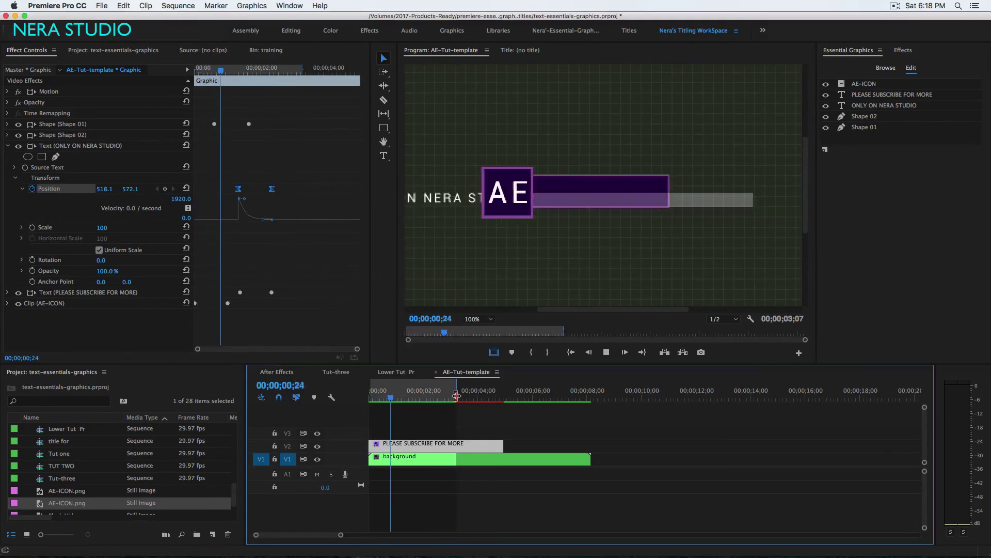
pyautogui.press('space')
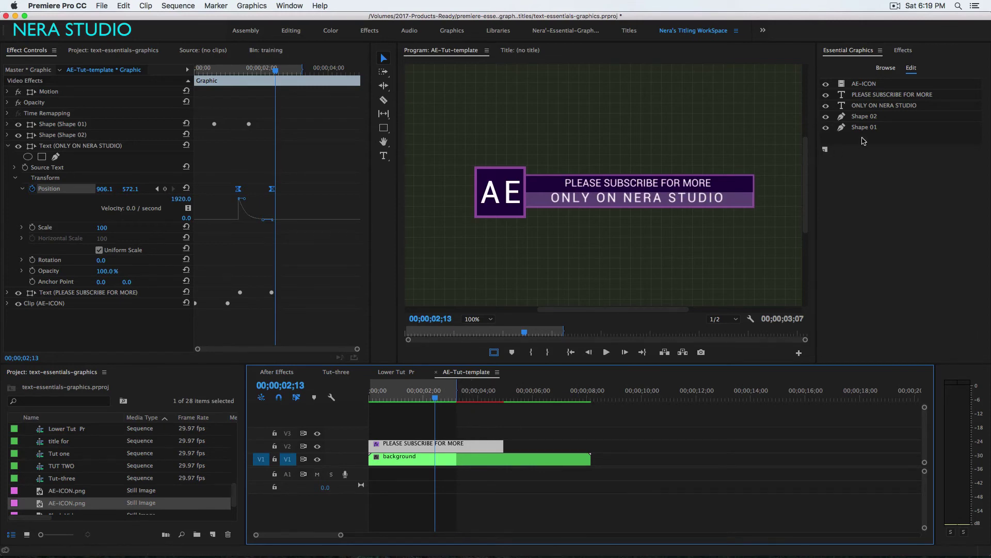
pyautogui.press('super+s')
# Add a rectangular mask with Mask Feather 0 to the ONLY ON NERA STUDIO text, starting at the AE icon's right edge, and scrub to check it
pyautogui.click(898, 106)
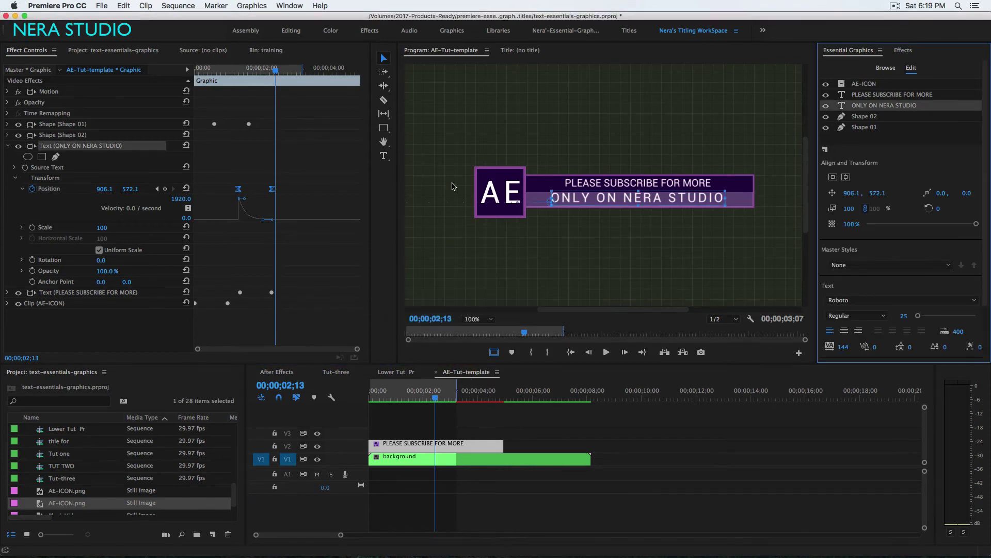
pyautogui.click(42, 156)
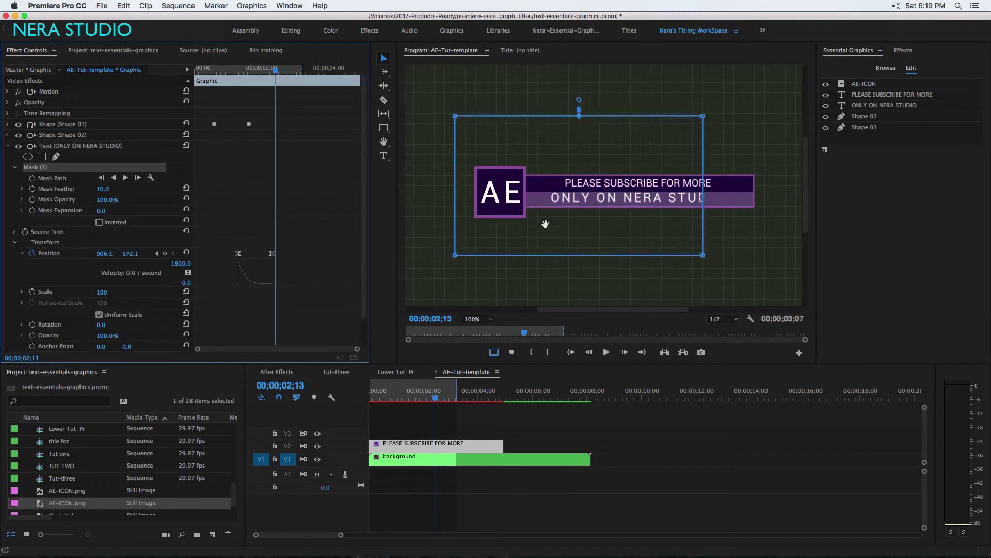
pyautogui.moveTo(563, 220); pyautogui.dragTo(620, 221)
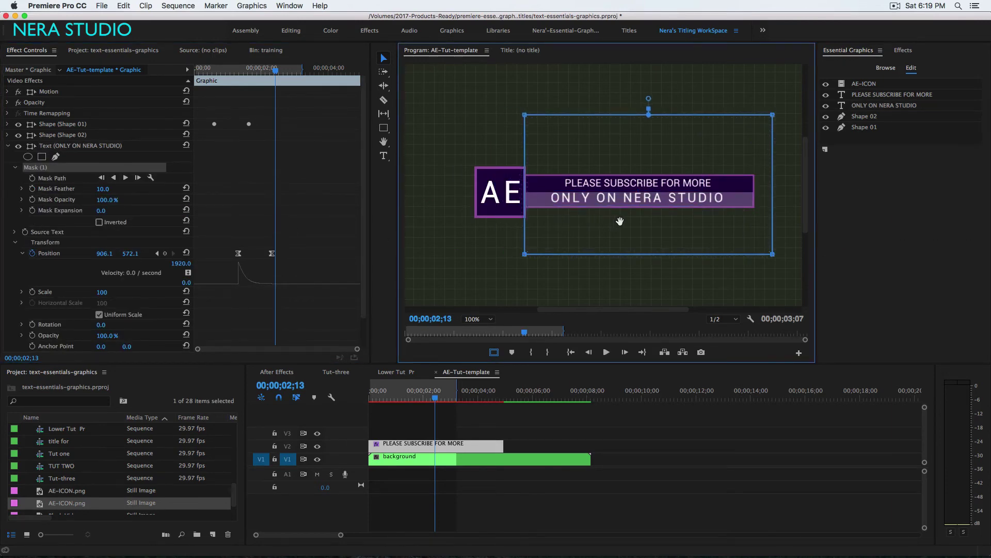
pyautogui.click(102, 190)
pyautogui.write('0')
pyautogui.press('Return')
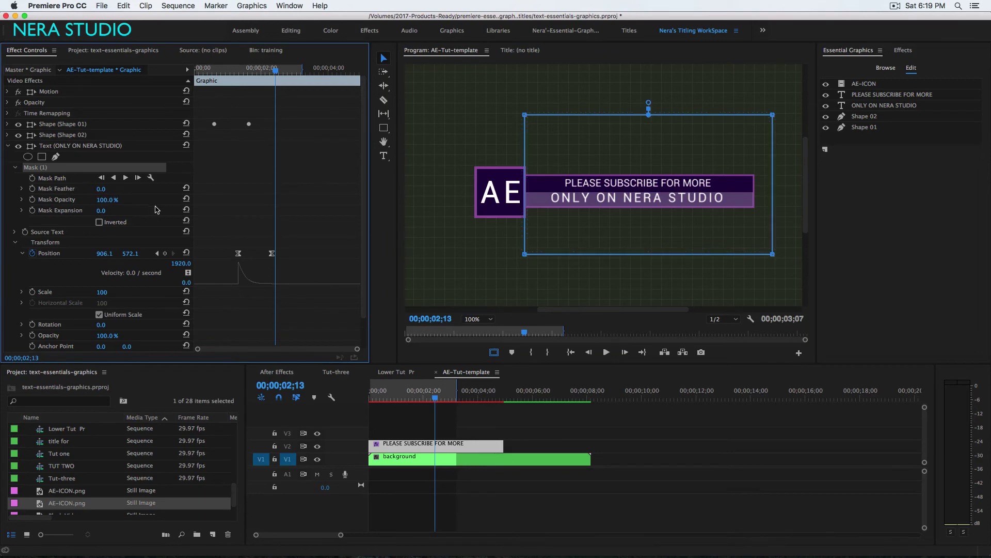
pyautogui.moveTo(423, 394); pyautogui.dragTo(396, 409)
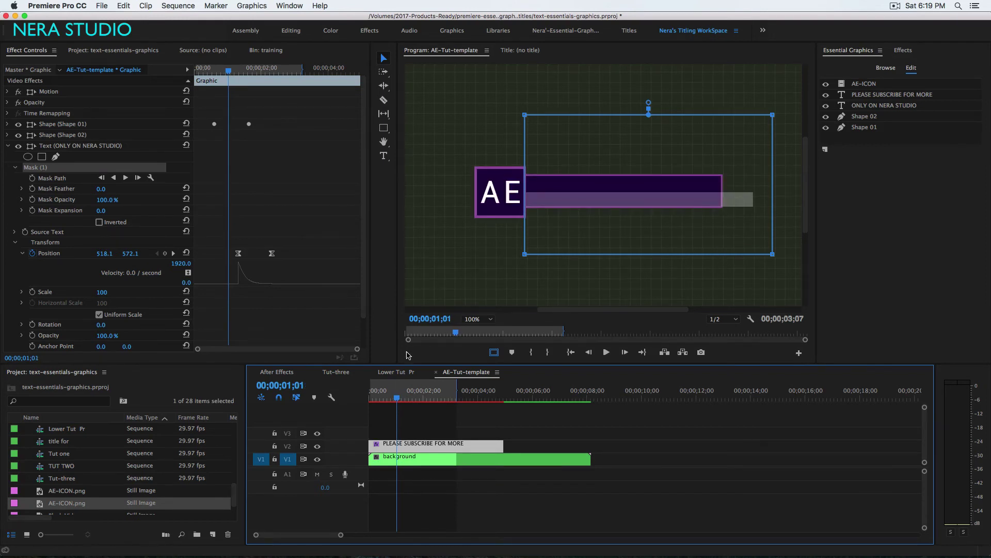
pyautogui.moveTo(396, 398); pyautogui.dragTo(408, 399)
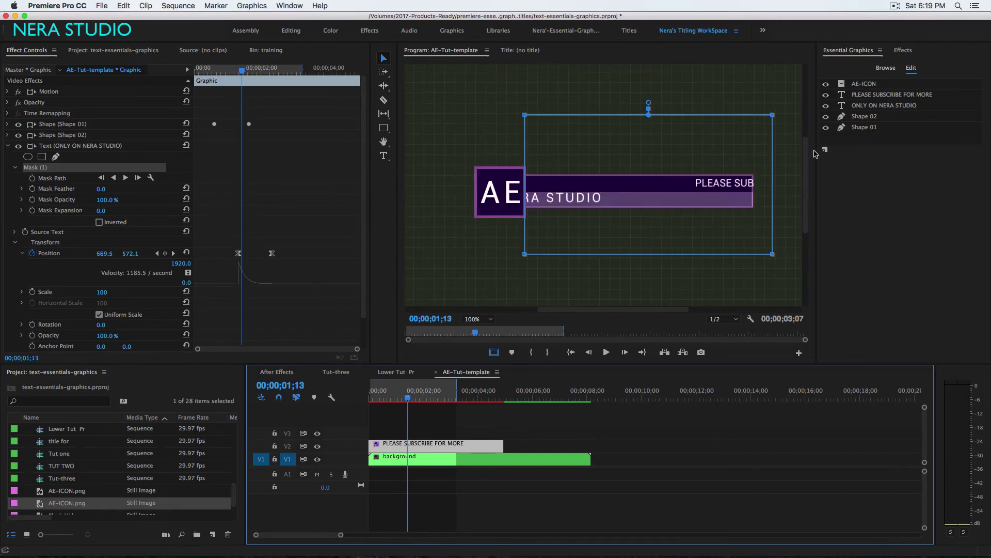
# Enable Position keyframing for Shape 02 at 00;00;01;13
pyautogui.click(857, 118)
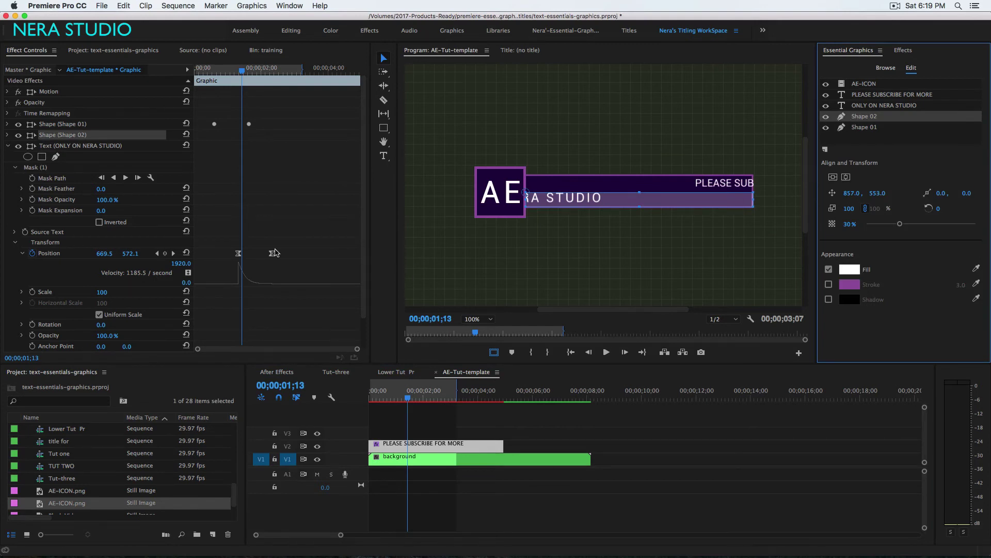
pyautogui.click(6, 147)
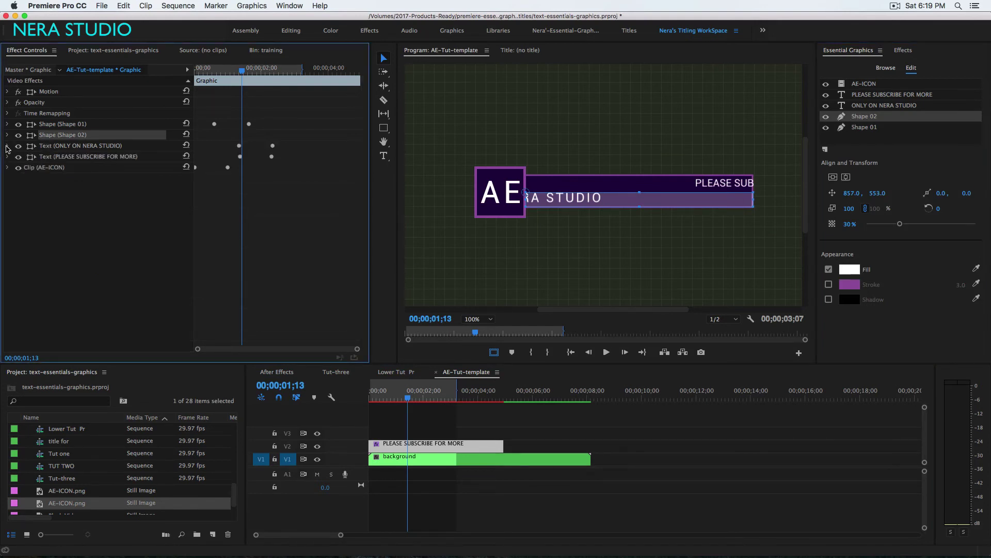
pyautogui.click(7, 136)
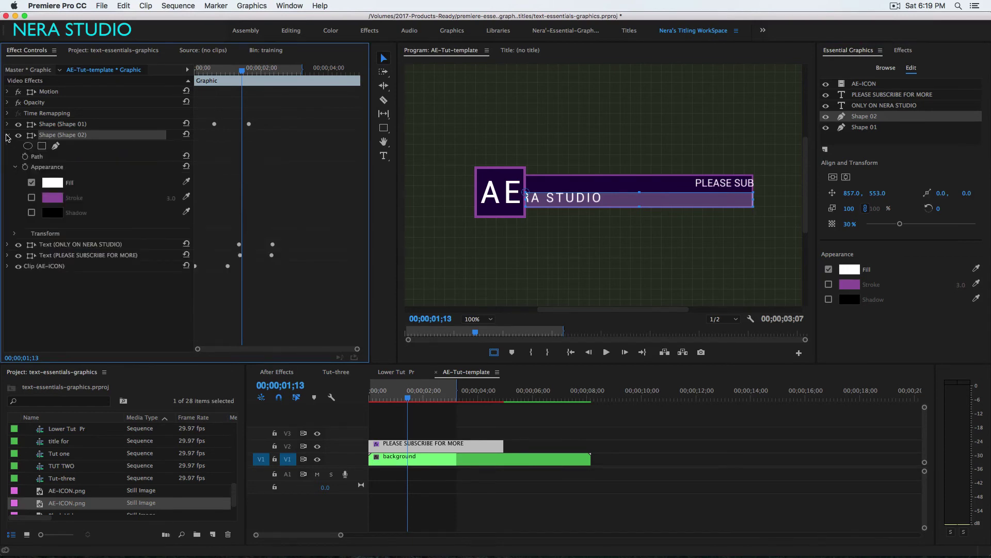
pyautogui.click(14, 168)
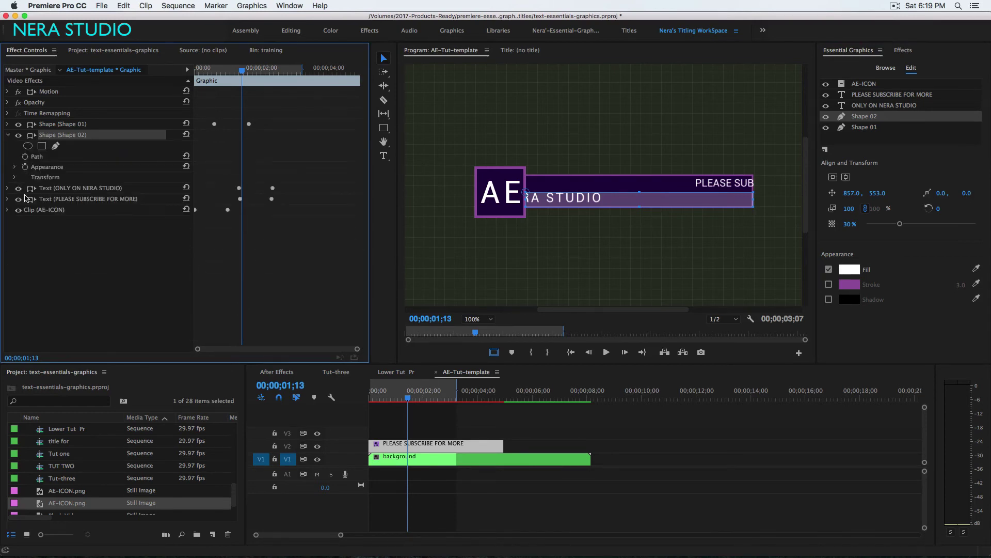
pyautogui.click(15, 177)
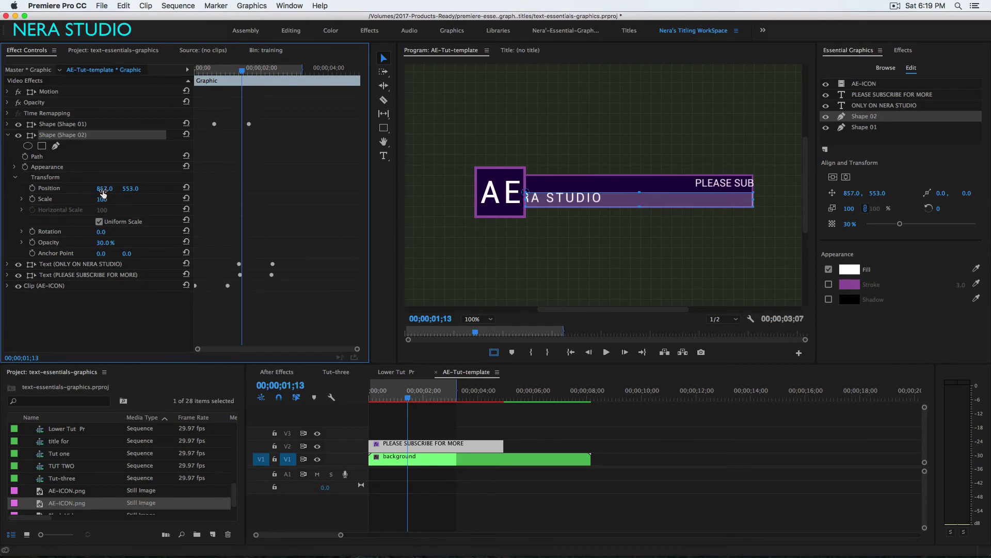
pyautogui.click(31, 189)
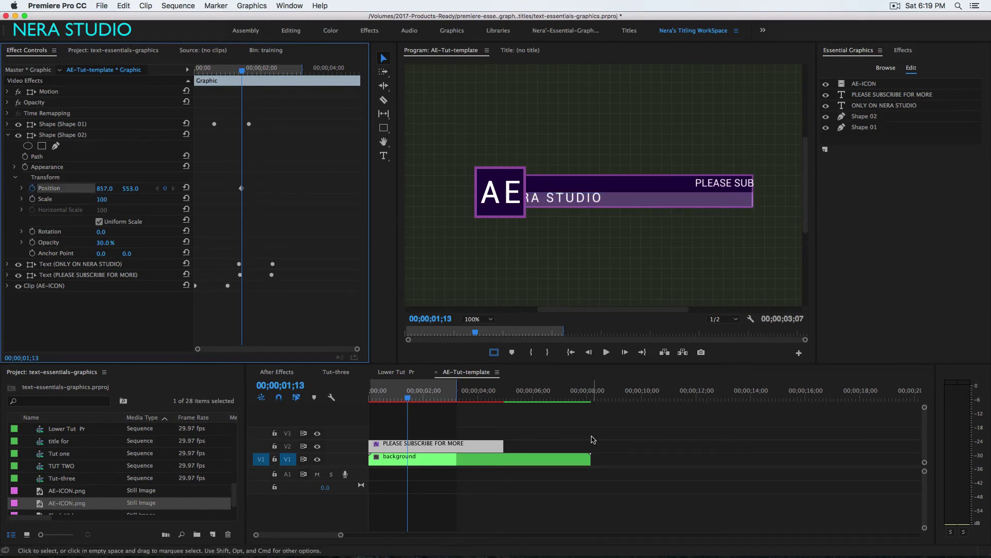
# Set Shape 02's Position keyframe at 00;00;01;13 to 1295 horizontally and add a second at 00;00;02;10 with 855
pyautogui.click(409, 399)
pyautogui.moveTo(409, 399); pyautogui.dragTo(439, 402)
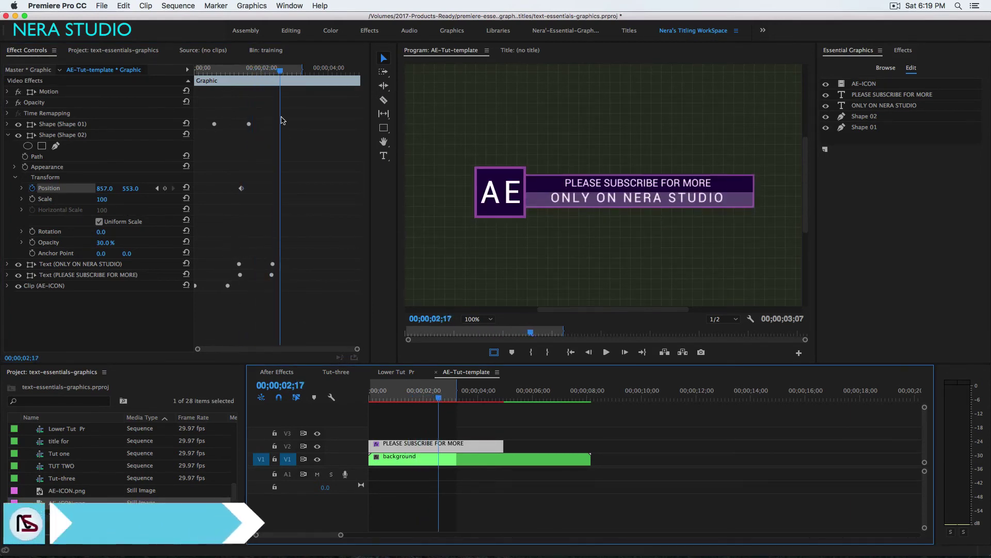
pyautogui.moveTo(282, 77); pyautogui.dragTo(244, 91)
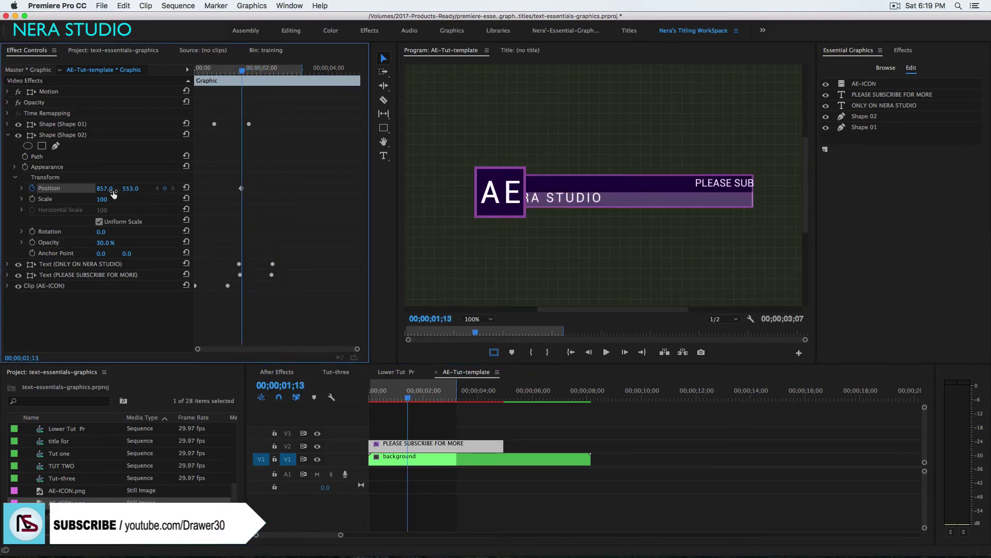
pyautogui.moveTo(114, 190)
pyautogui.mouseDown()
pyautogui.moveTo(342, 190)
pyautogui.moveTo(106, 191)
pyautogui.mouseUp()
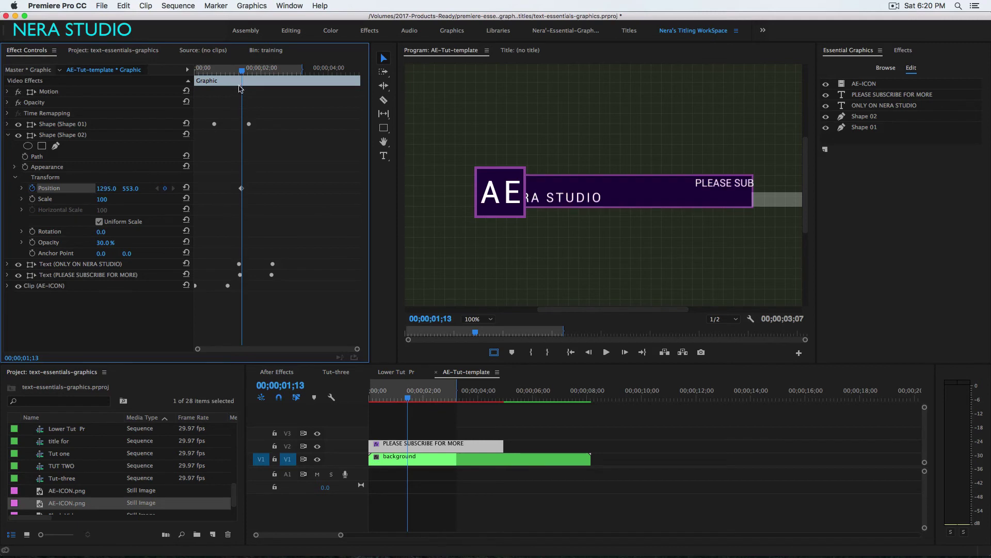
pyautogui.press('space')
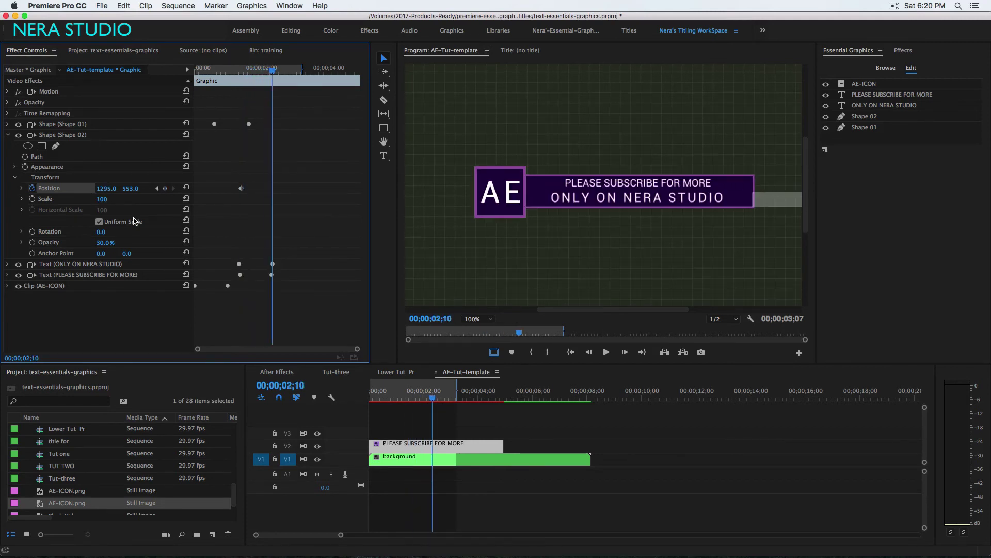
pyautogui.moveTo(105, 192)
pyautogui.mouseDown()
pyautogui.moveTo(15, 192)
pyautogui.moveTo(110, 191)
pyautogui.mouseUp()
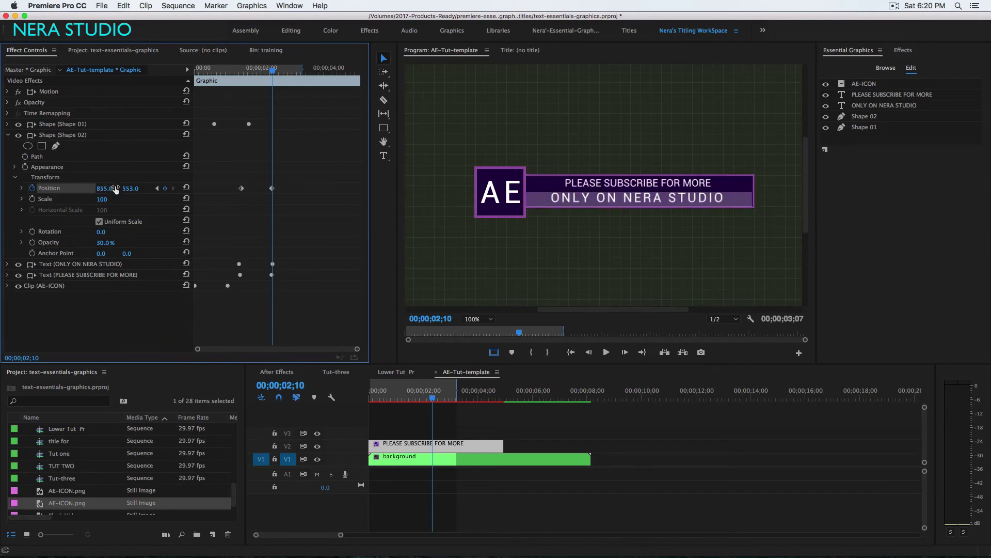
# Set the temporal interpolation of both Shape 02 Position keyframes to Auto Bezier
pyautogui.moveTo(283, 205); pyautogui.dragTo(227, 167)
pyautogui.rightClick(273, 190)
pyautogui.moveTo(312, 277)
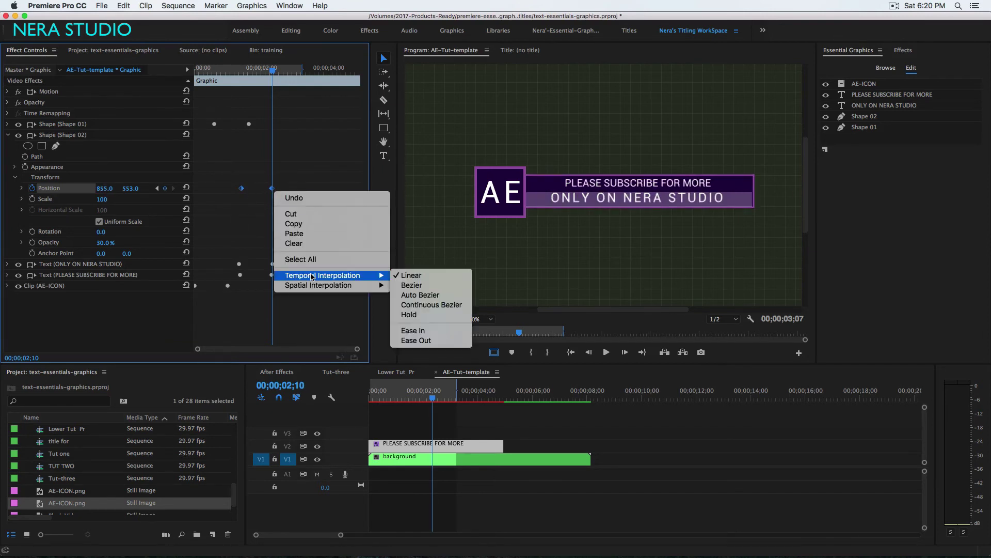
pyautogui.click(433, 296)
# Shape Shape 02's Position velocity curve so the motion starts fast and slows smoothly into the second keyframe
pyautogui.click(21, 188)
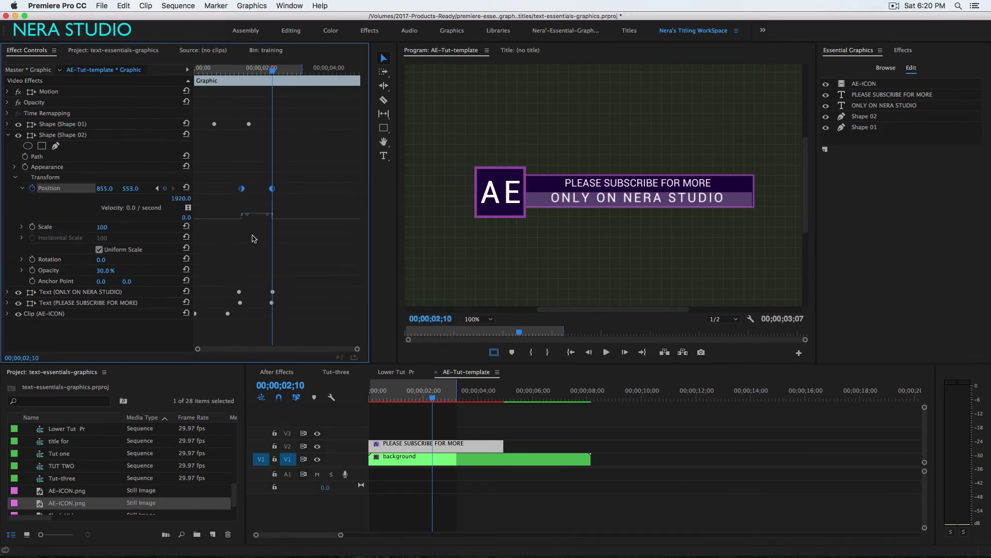
pyautogui.press('`')
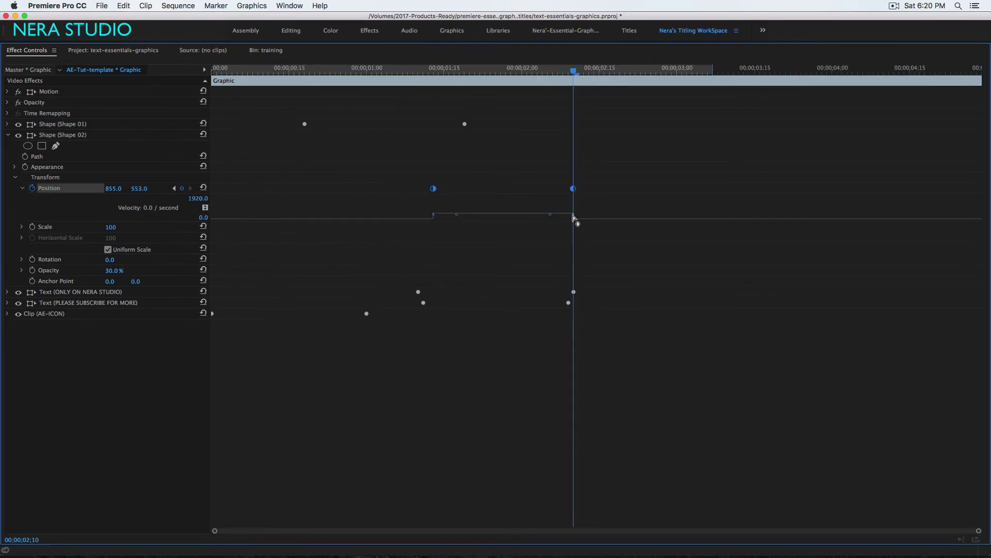
pyautogui.moveTo(457, 213); pyautogui.dragTo(456, 197)
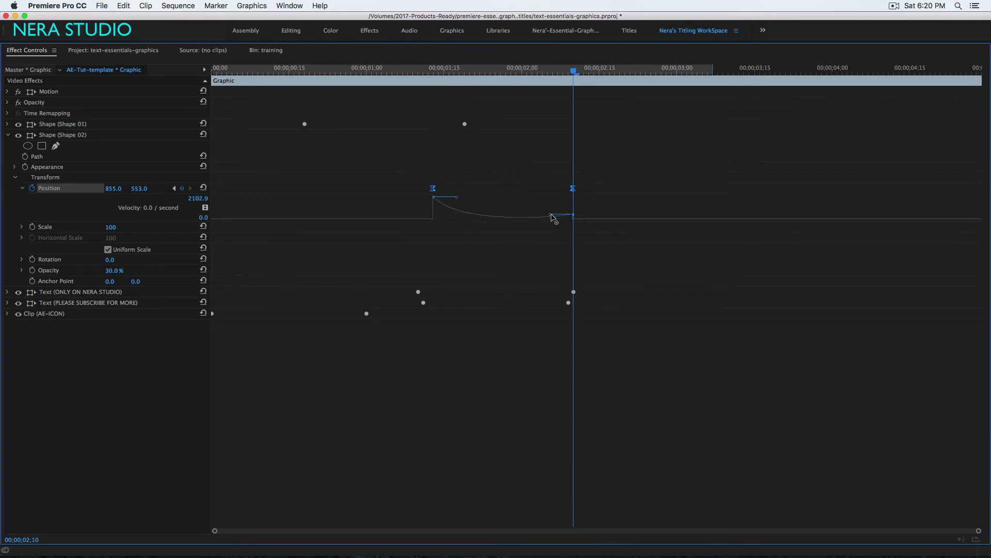
pyautogui.moveTo(536, 219); pyautogui.dragTo(533, 219)
pyautogui.press('`')
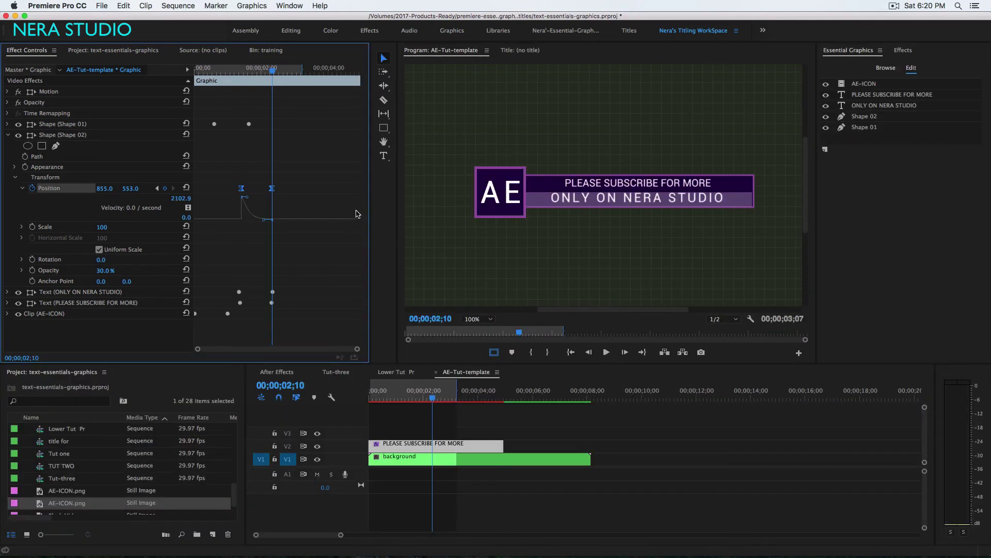
# Add a rectangular mask with Mask Feather 0 to Shape 02, spanning from behind the AE icon to the bar's far end
pyautogui.click(42, 145)
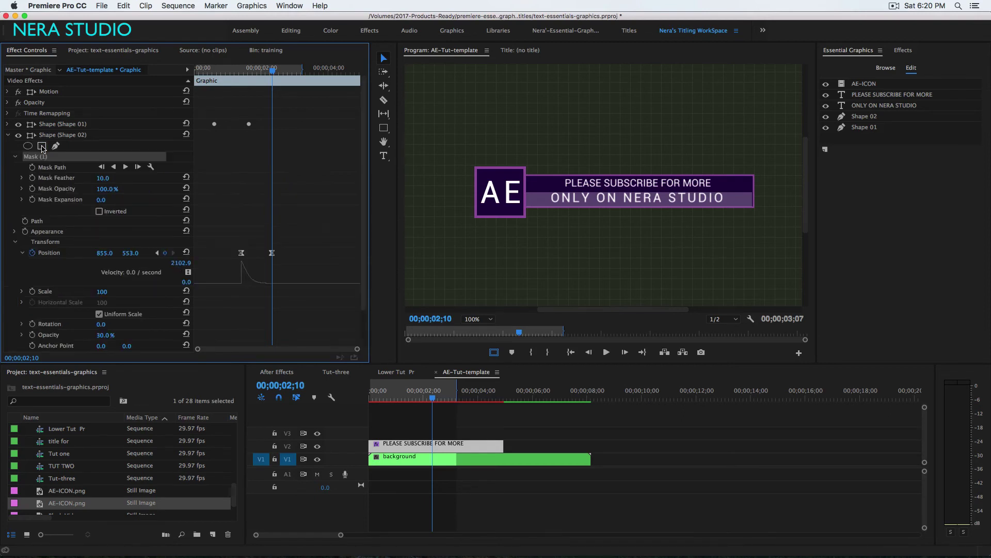
pyautogui.click(534, 208)
pyautogui.moveTo(533, 207); pyautogui.dragTo(580, 208)
pyautogui.click(104, 178)
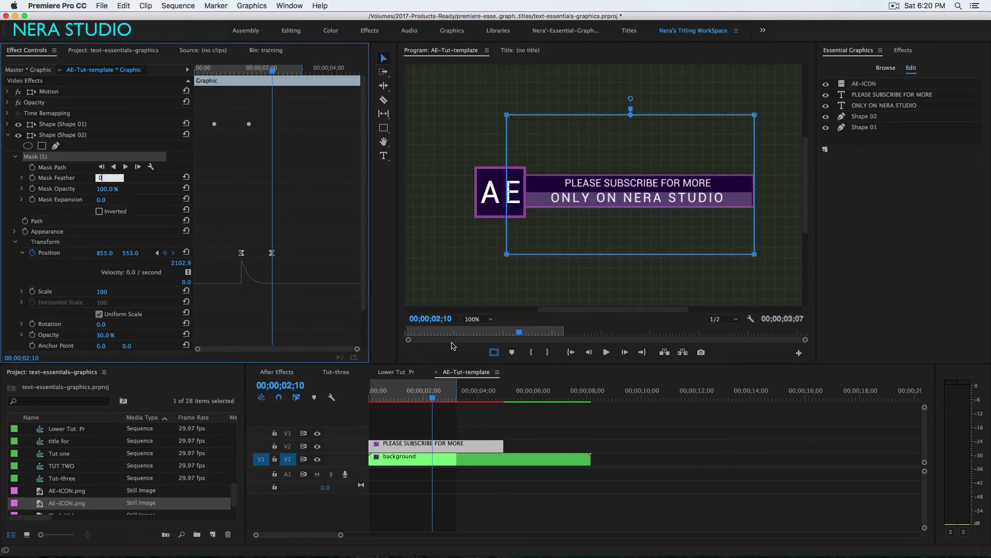
pyautogui.press('Return')
pyautogui.moveTo(674, 187); pyautogui.dragTo(674, 188)
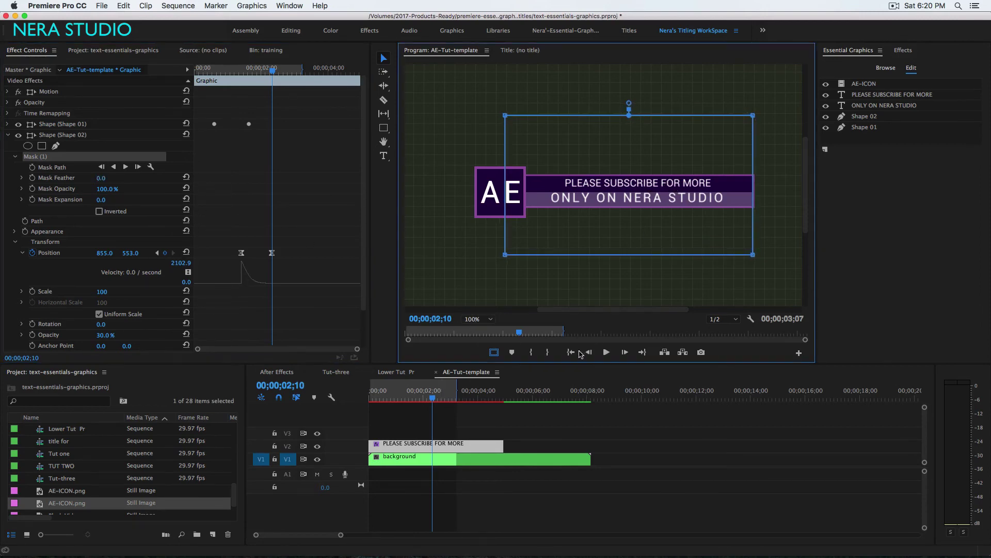
# Render the marked range and play back the title animation
pyautogui.moveTo(430, 402)
pyautogui.mouseDown()
pyautogui.moveTo(408, 402)
pyautogui.moveTo(426, 403)
pyautogui.mouseUp()
pyautogui.press('Return')
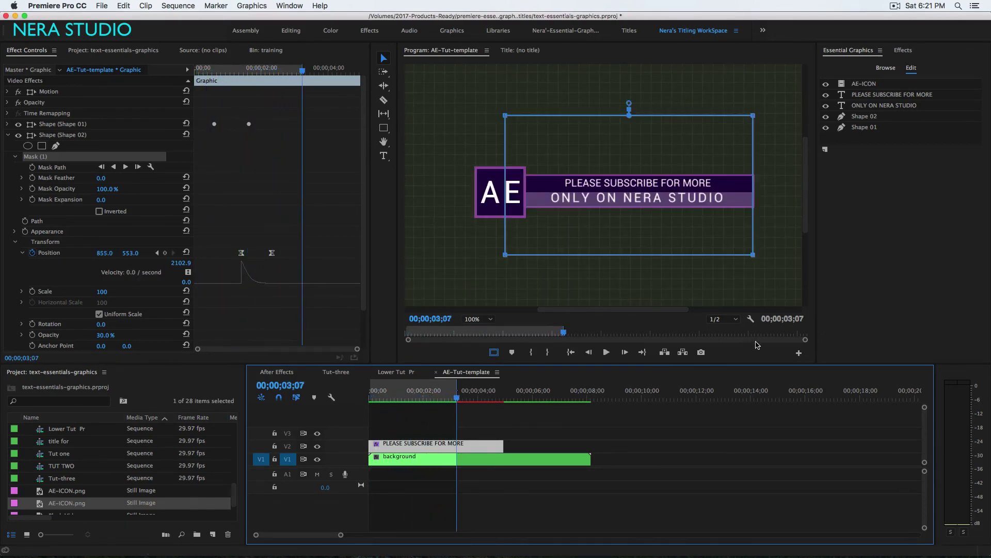
pyautogui.click(751, 319)
pyautogui.click(766, 364)
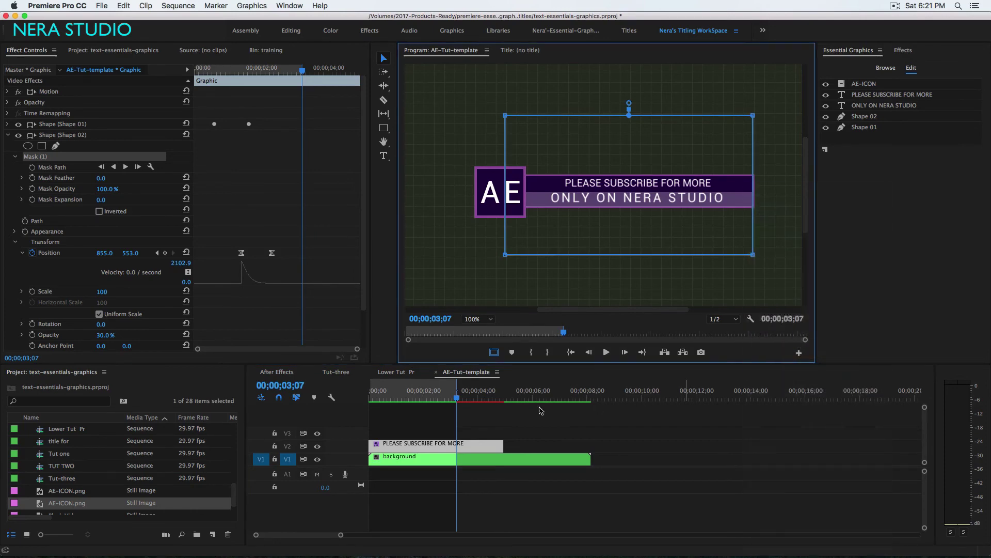
pyautogui.press('space')
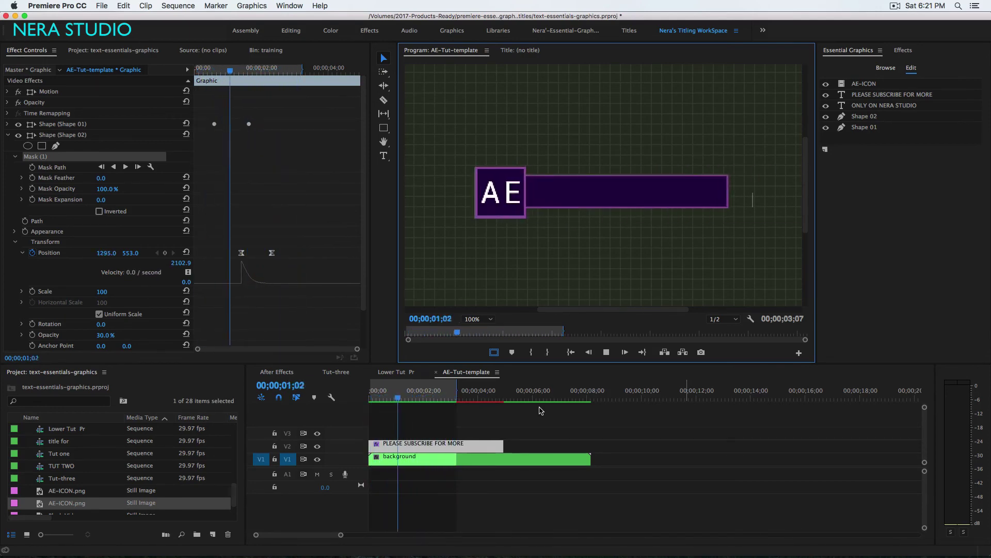
pyautogui.press('space')
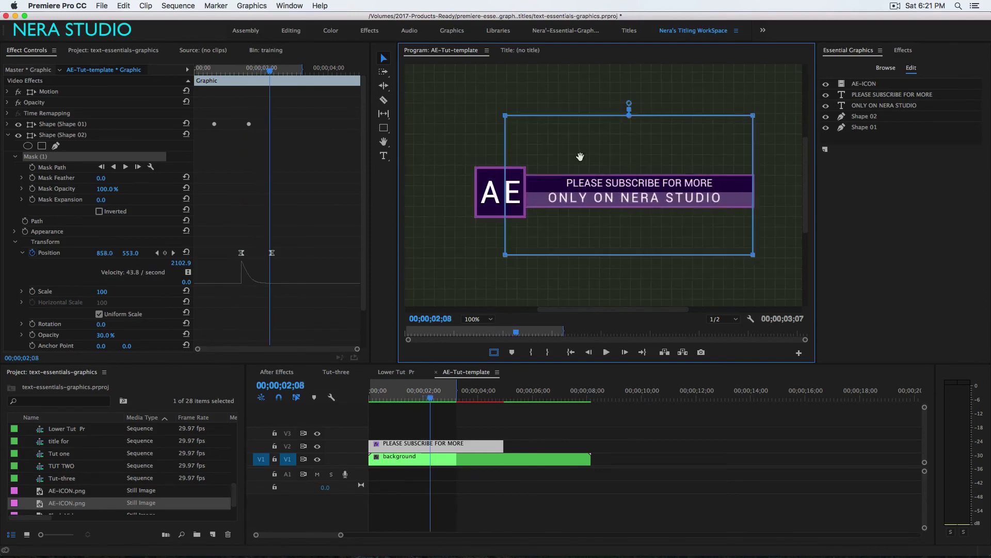
# In the title graphic, draw a straight horizontal line just above the bar with the Pen tool
pyautogui.click(463, 447)
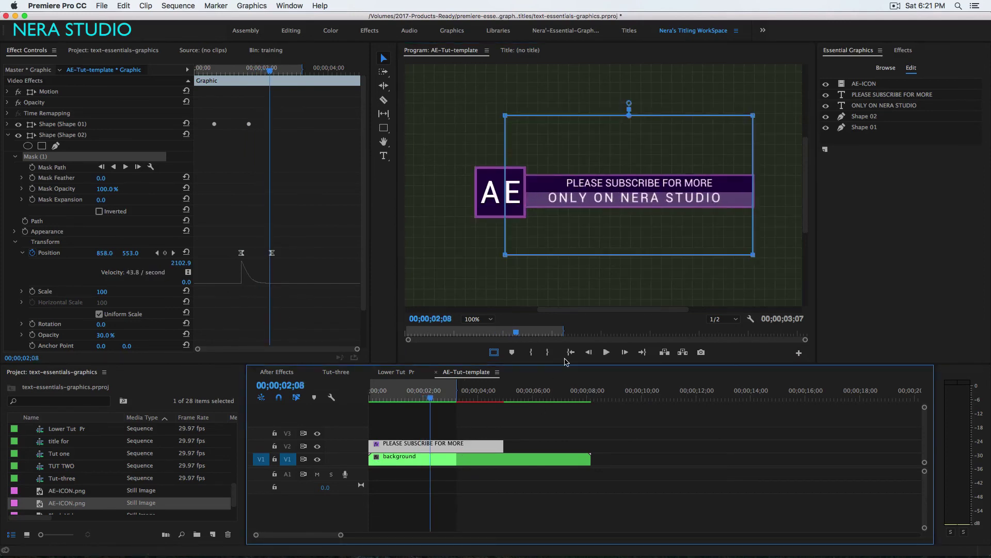
pyautogui.click(646, 428)
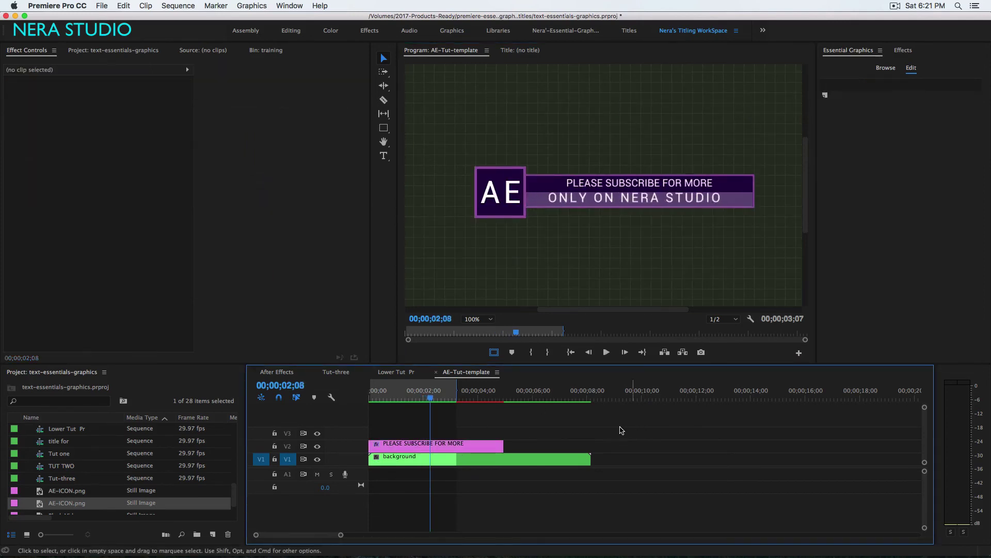
pyautogui.click(463, 447)
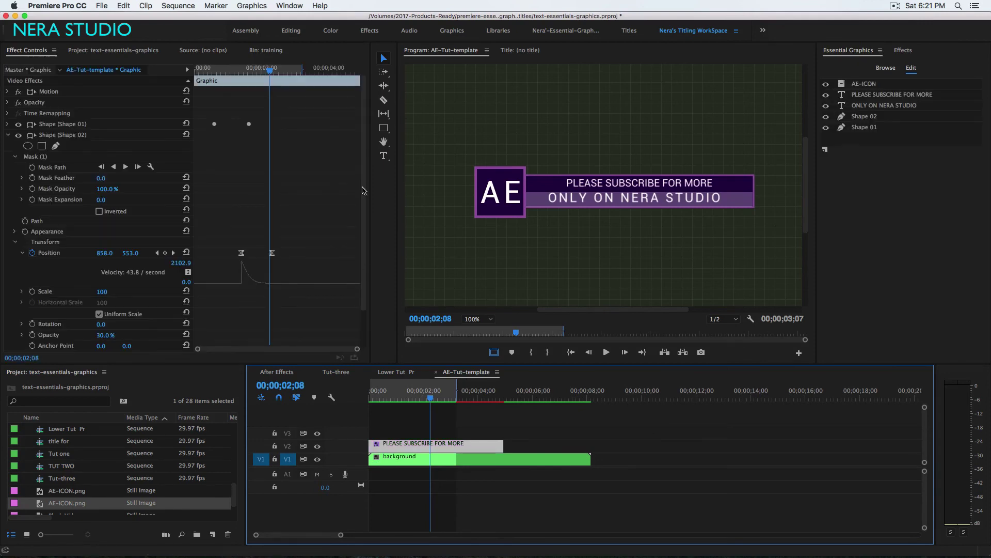
pyautogui.click(385, 130)
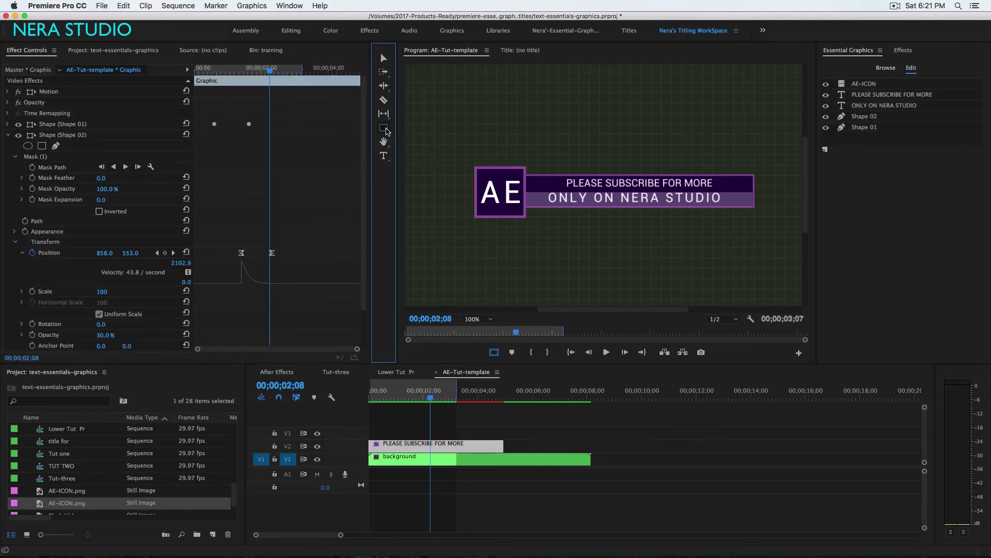
pyautogui.click(386, 131)
pyautogui.click(419, 128)
pyautogui.click(548, 166)
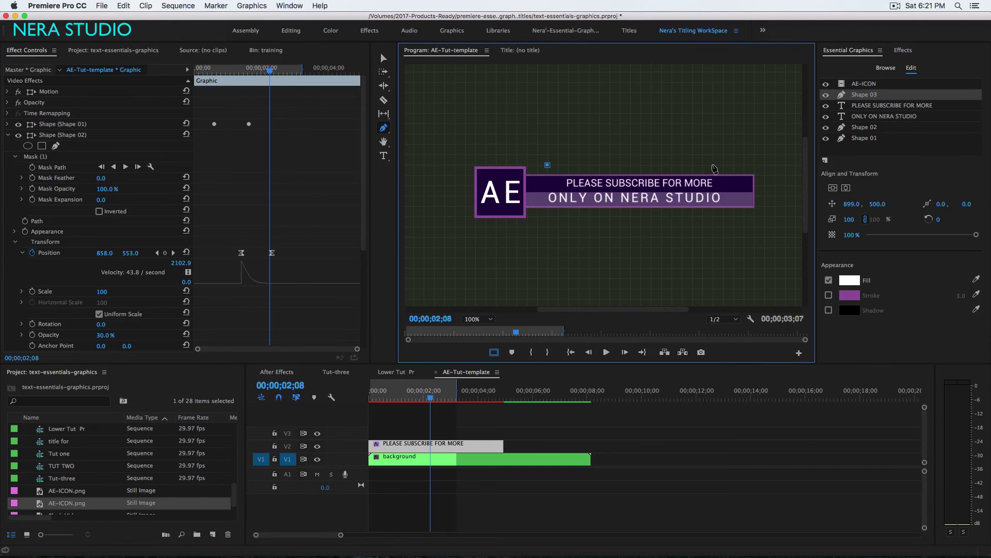
pyautogui.click(743, 166)
pyautogui.hotkey('ctrl', 'z')
pyautogui.click(744, 165)
# Give the line above the bar a white stroke and no fill, and draw a second, shorter line just below the bar
pyautogui.click(828, 280)
pyautogui.click(829, 295)
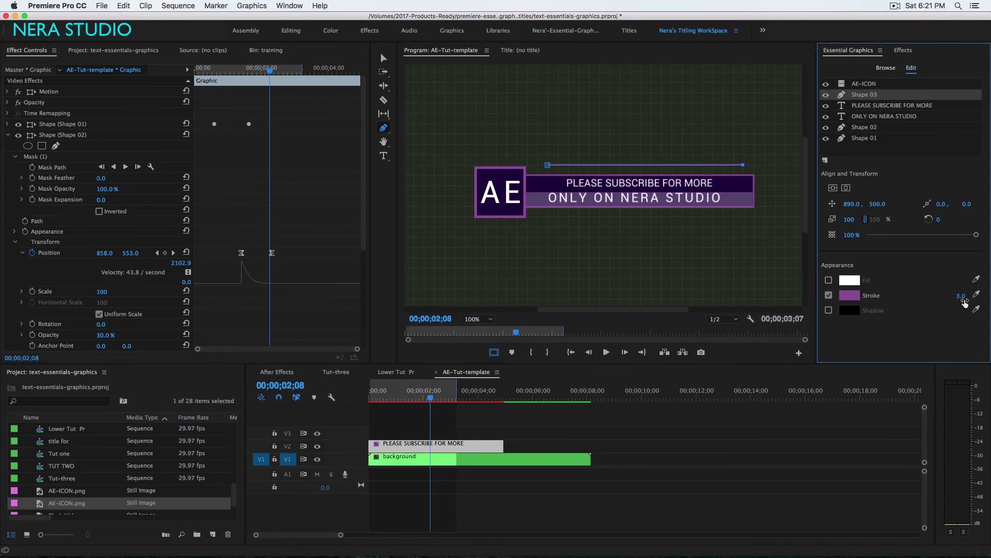
pyautogui.click(849, 295)
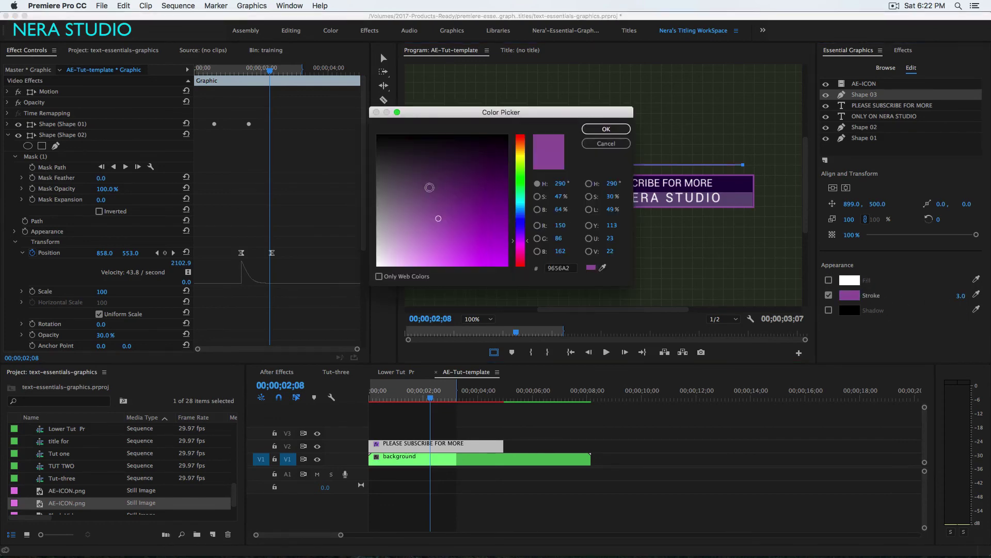
pyautogui.moveTo(434, 212); pyautogui.dragTo(338, 285)
pyautogui.click(594, 129)
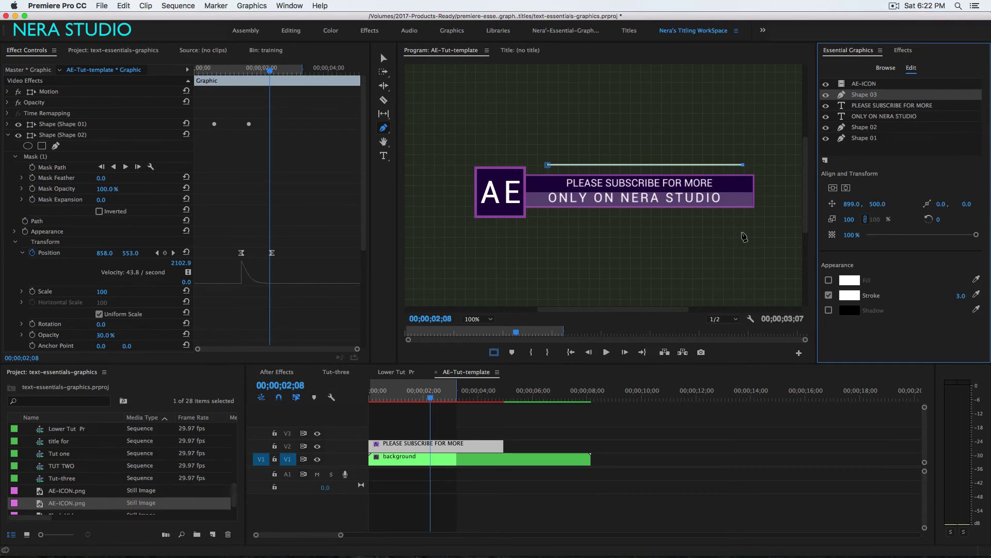
pyautogui.click(742, 216)
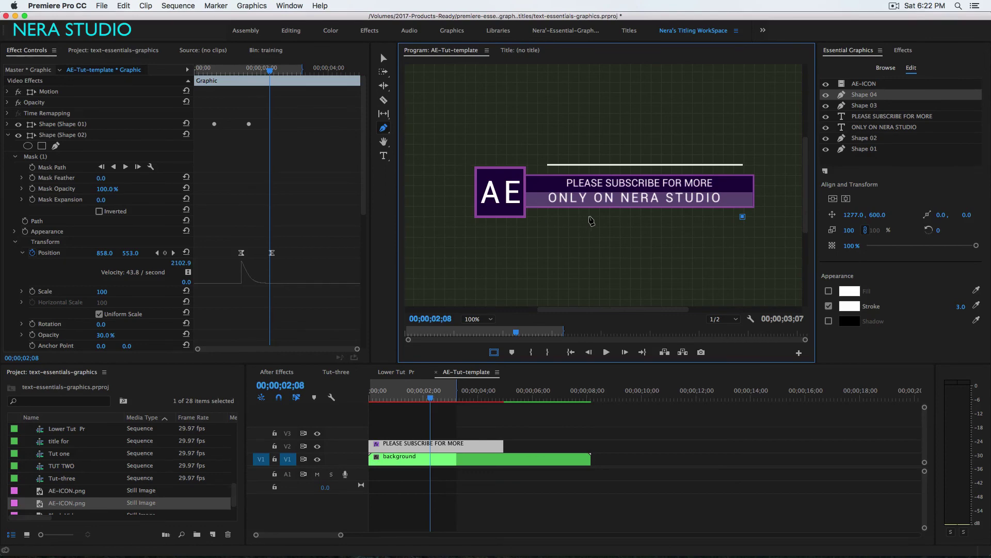
pyautogui.click(588, 217)
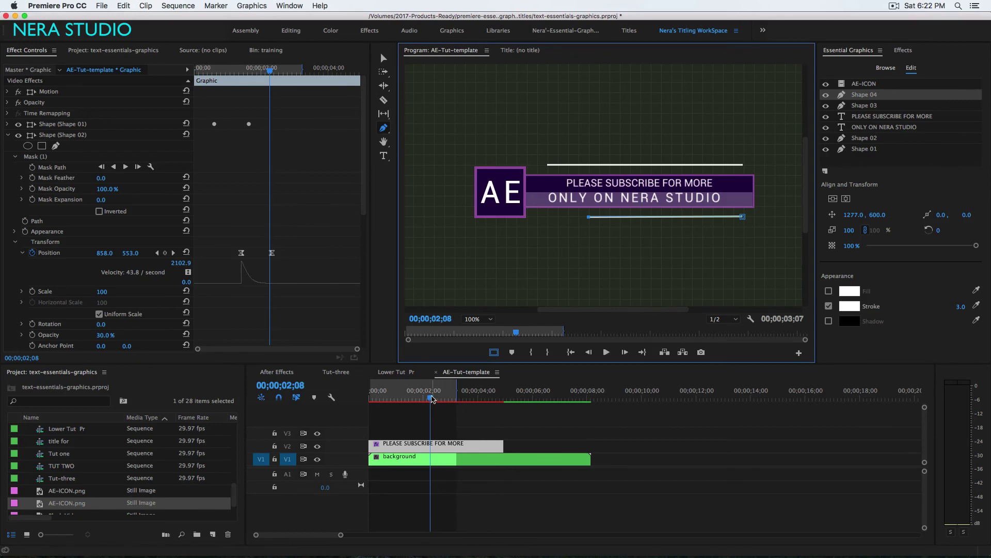
# At 00;00;00;28, turn off Uniform Scale for Shape 03 and keyframe its Horizontal Scale at 0
pyautogui.moveTo(439, 400); pyautogui.dragTo(397, 418)
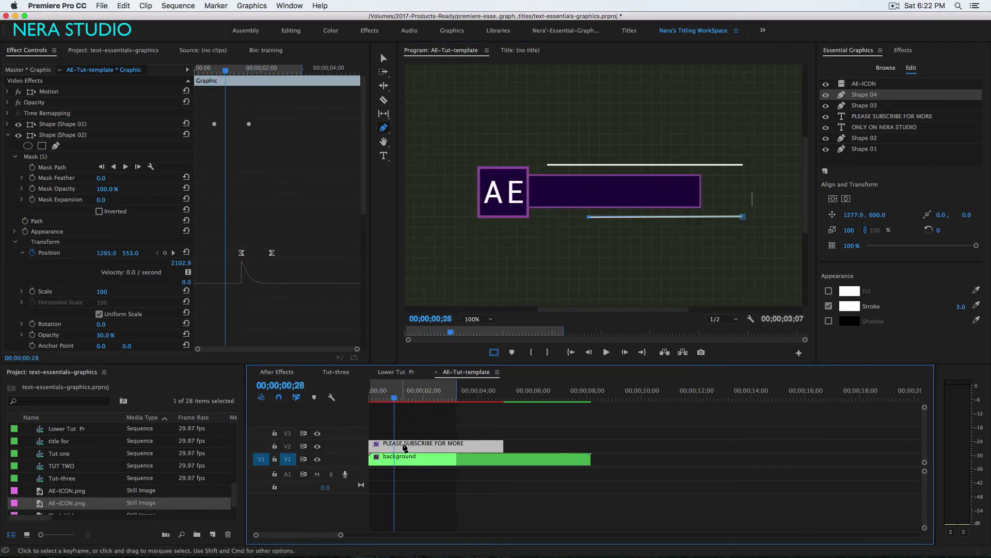
pyautogui.click(861, 106)
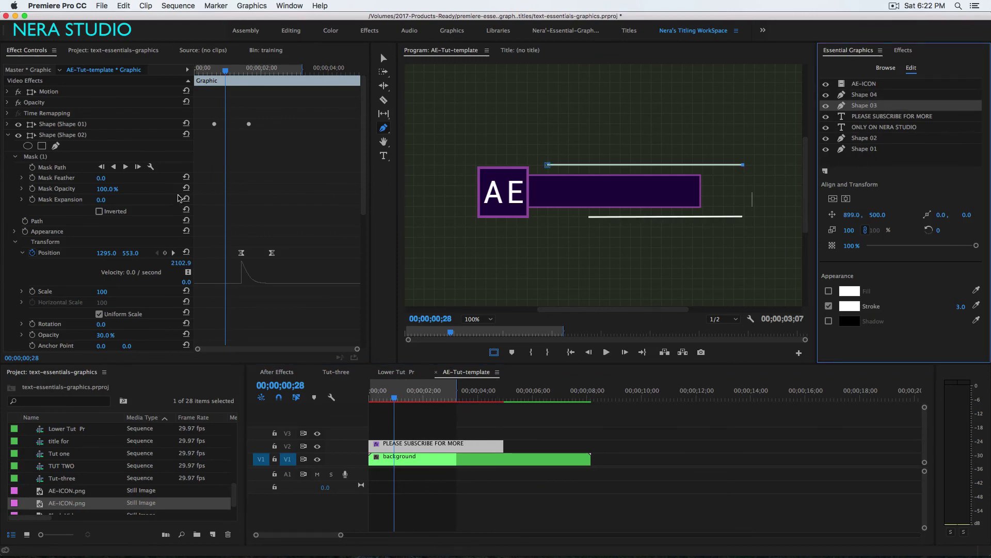
pyautogui.click(8, 135)
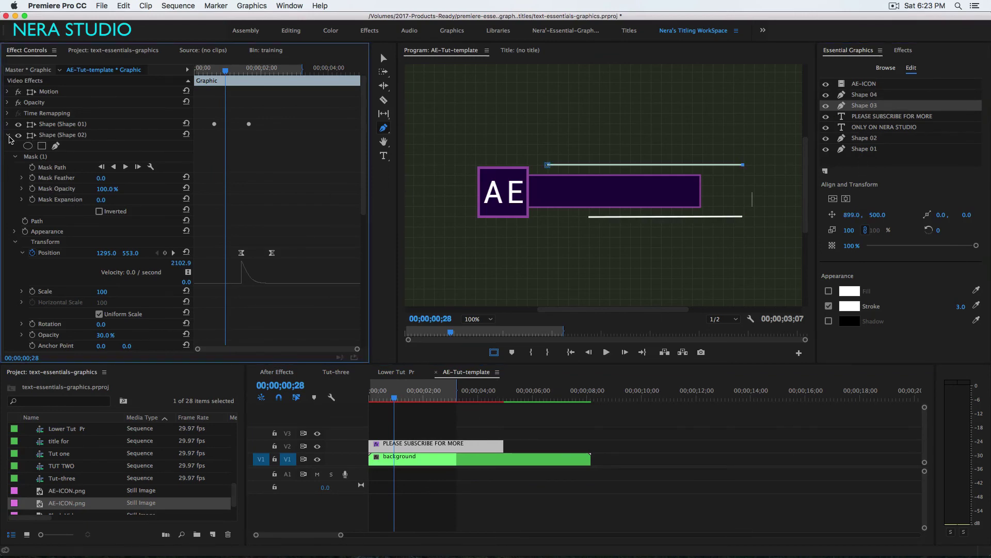
pyautogui.click(7, 167)
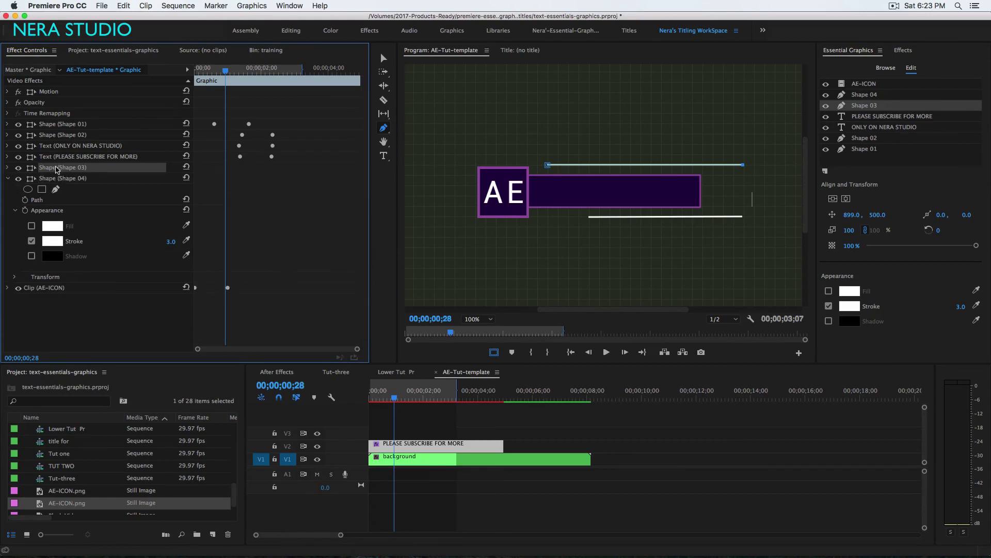
pyautogui.click(8, 178)
pyautogui.click(8, 168)
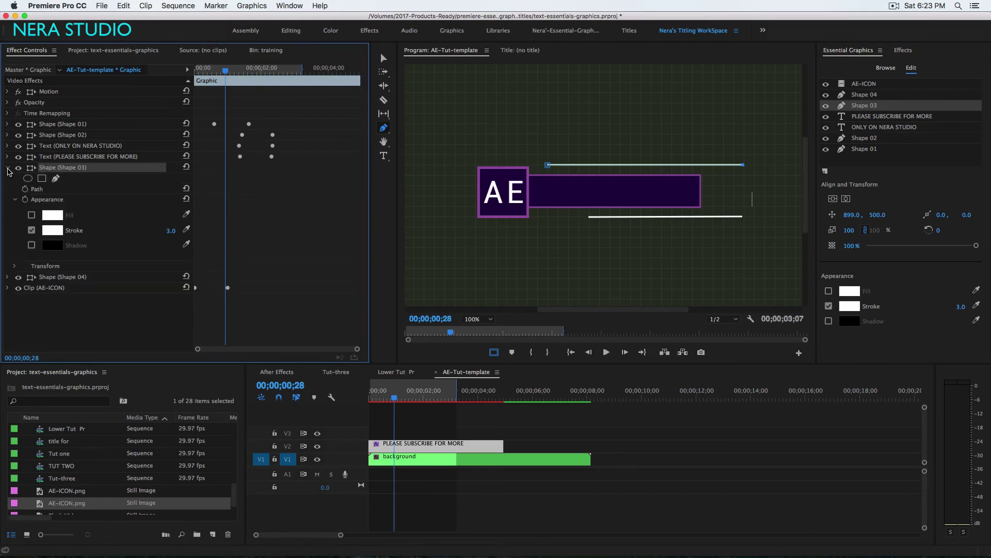
pyautogui.click(15, 266)
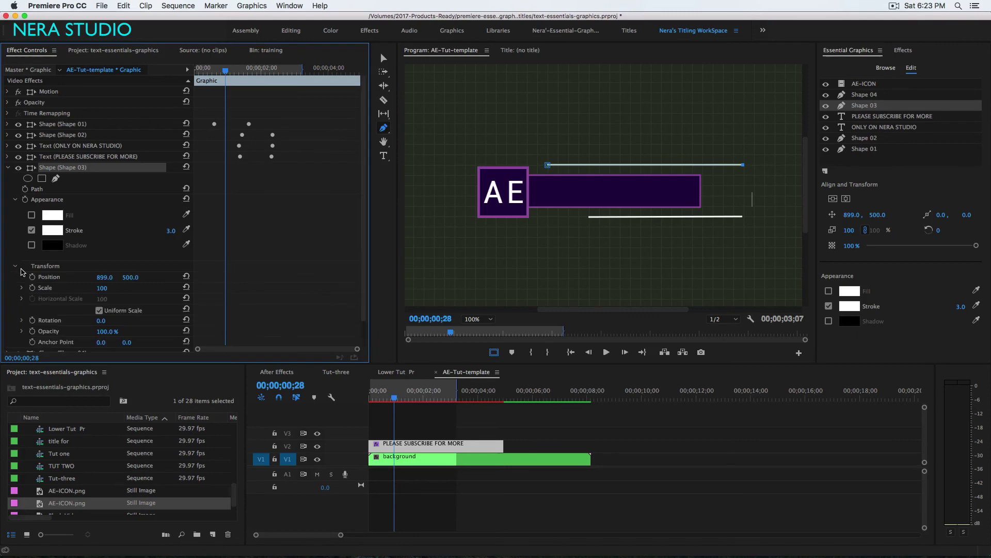
pyautogui.click(99, 310)
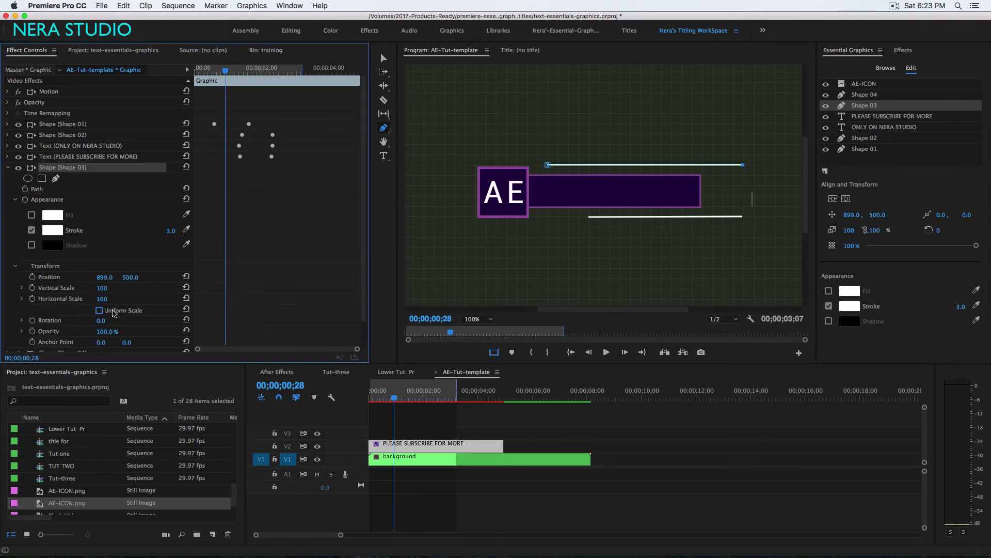
pyautogui.moveTo(101, 299); pyautogui.dragTo(47, 299)
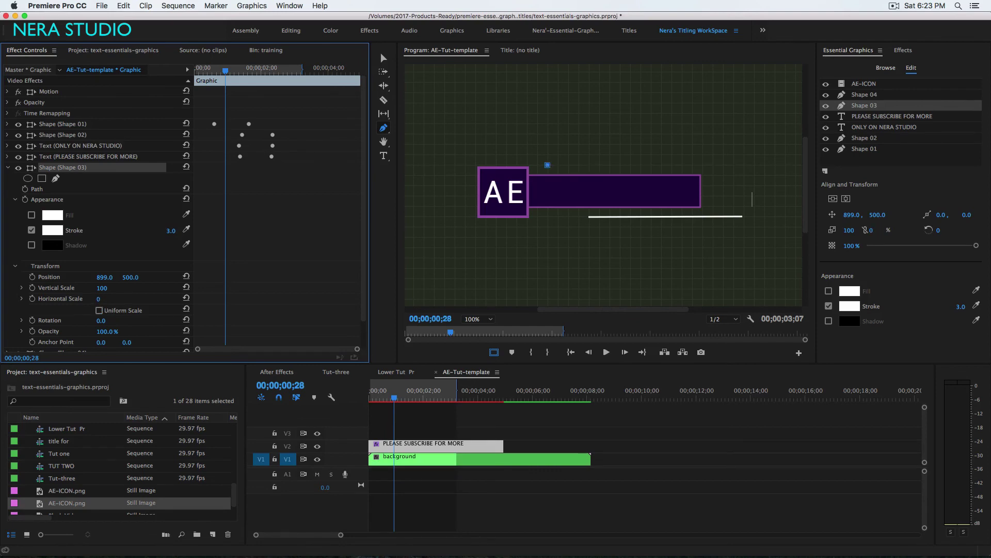
pyautogui.click(32, 299)
# Add a second Horizontal Scale keyframe of 100 to Shape 03 at 00;00;02;05
pyautogui.click(417, 398)
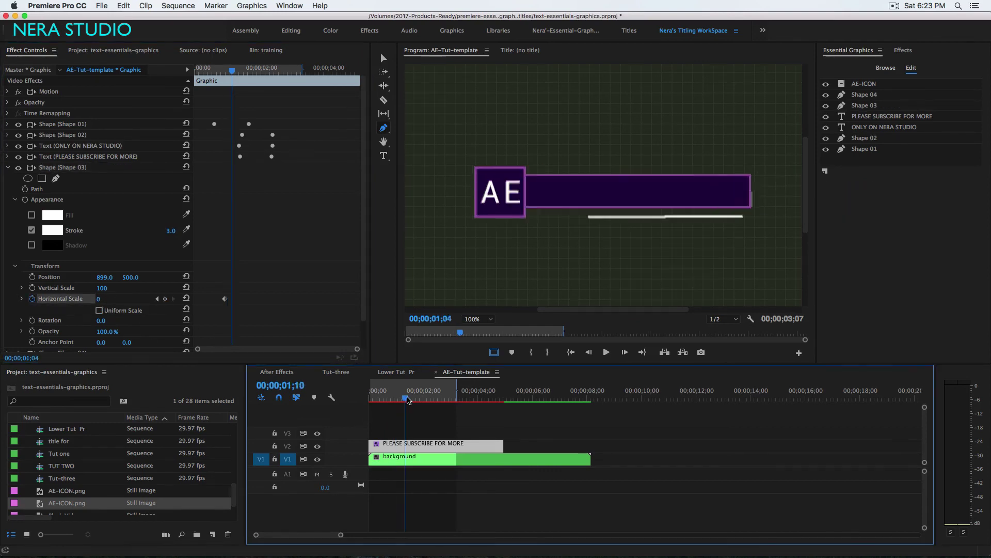
pyautogui.moveTo(419, 400); pyautogui.dragTo(427, 400)
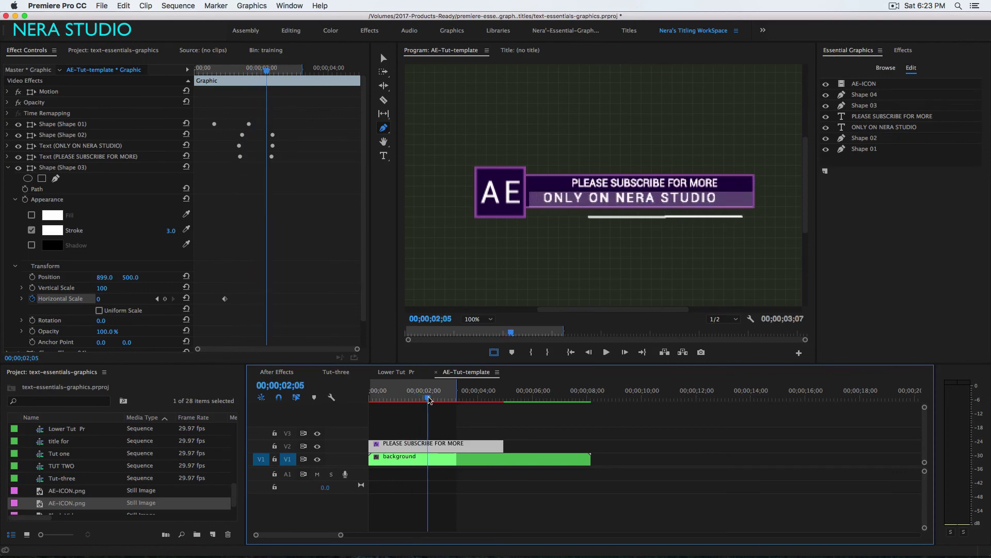
pyautogui.moveTo(98, 298); pyautogui.dragTo(149, 299)
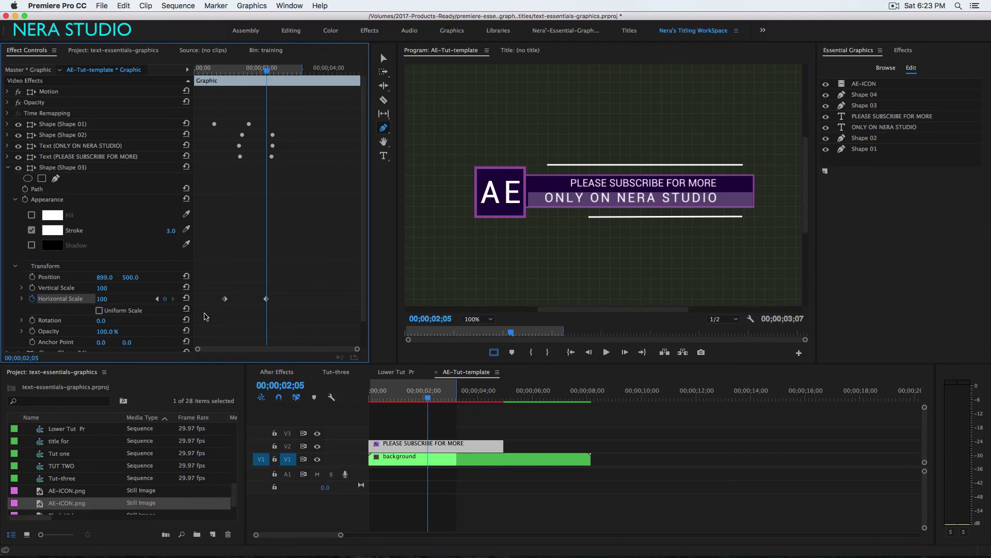
# Apply Auto Bezier to both Horizontal Scale keyframes of Shape 03 and reshape the velocity curve for a long ease into the second keyframe
pyautogui.moveTo(205, 277); pyautogui.dragTo(273, 323)
pyautogui.rightClick(264, 300)
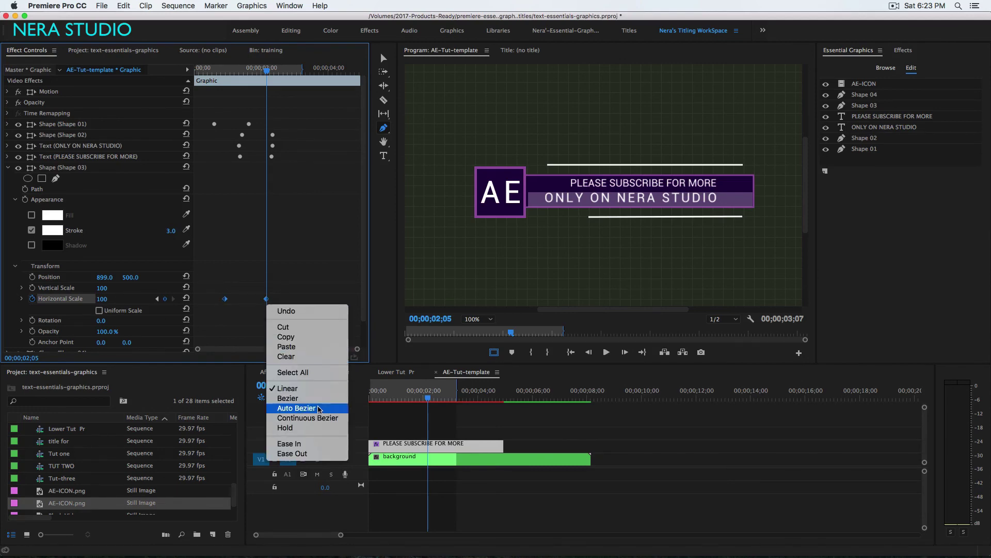
pyautogui.click(318, 409)
pyautogui.click(22, 299)
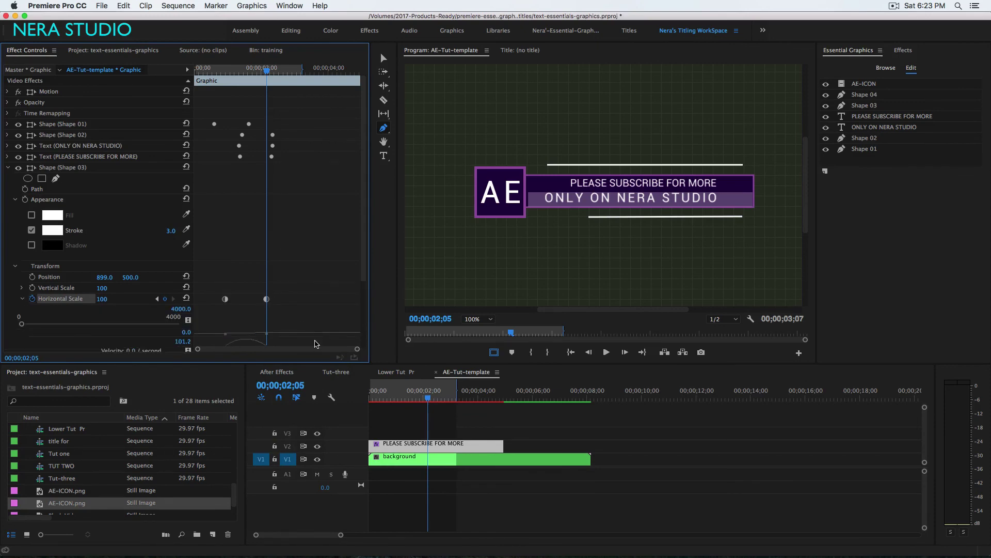
pyautogui.press('`')
pyautogui.moveTo(496, 354); pyautogui.dragTo(486, 354)
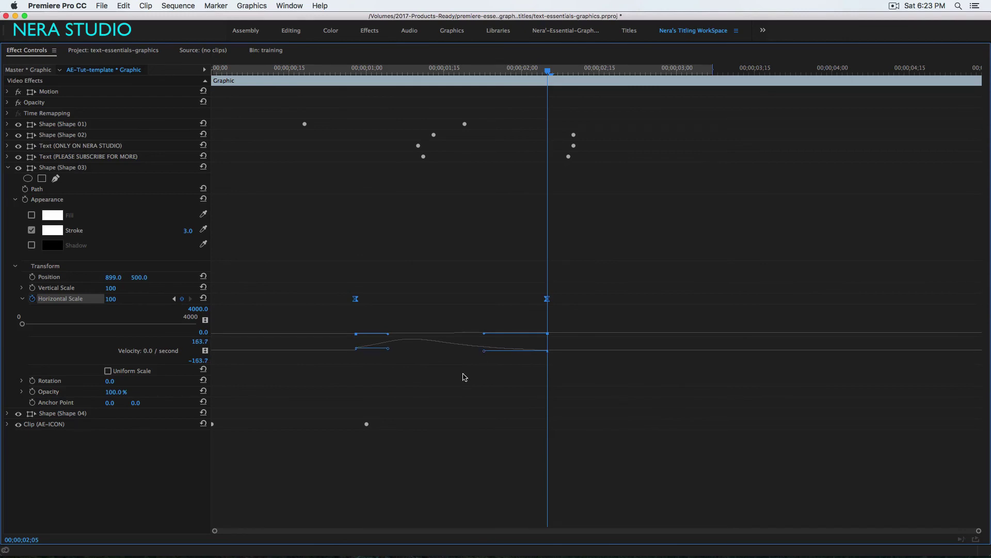
pyautogui.press('`')
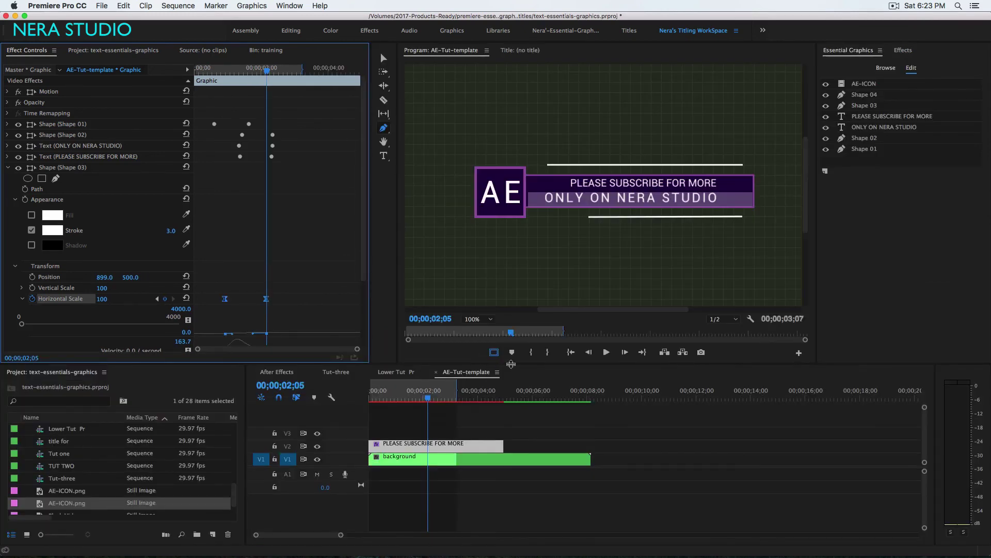
# Render and preview the title, and move Shape 03's second Horizontal Scale keyframe earlier, to about 00;00;01;25
pyautogui.press('Return')
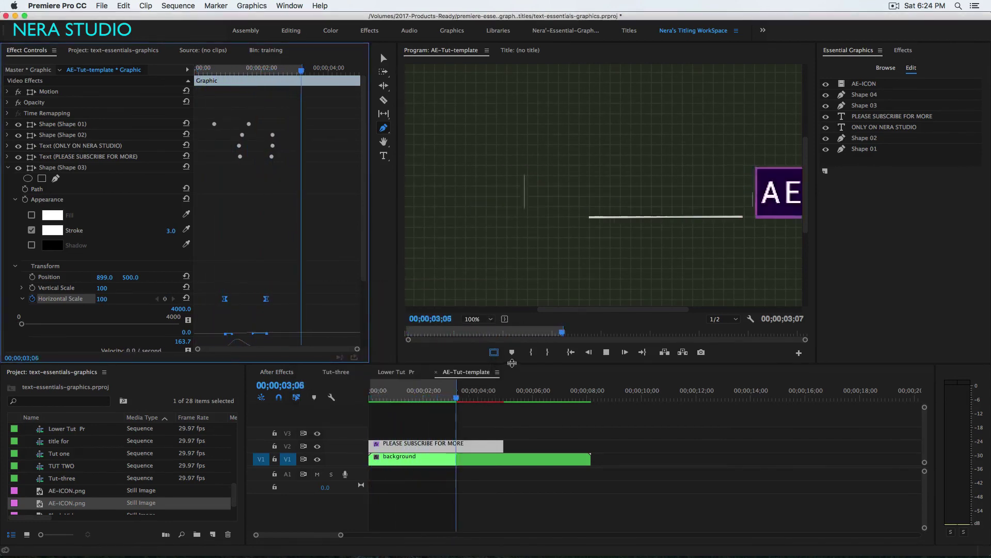
pyautogui.press('space')
pyautogui.click(288, 301)
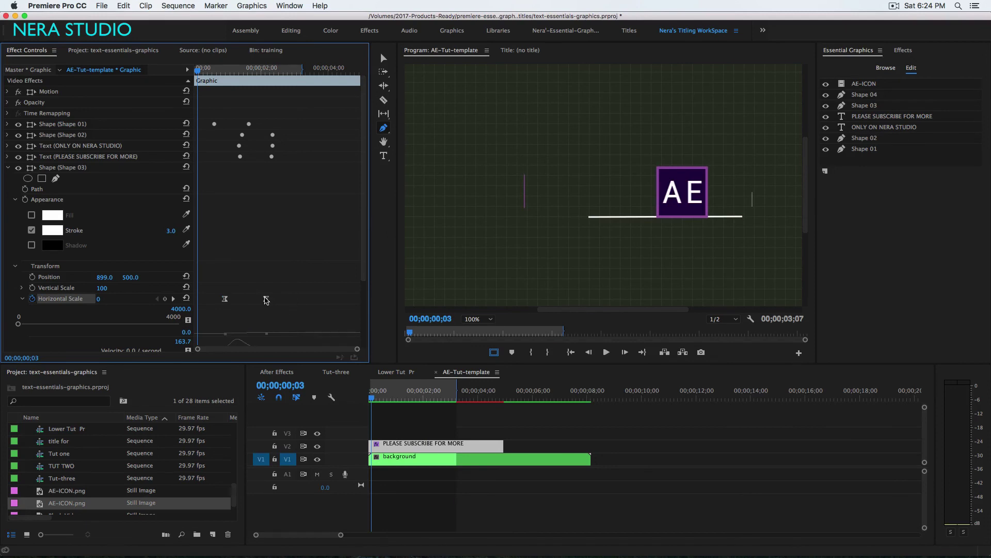
pyautogui.moveTo(266, 300); pyautogui.dragTo(255, 303)
# At 00;00;01;21, turn off Uniform Scale for Shape 04 and keyframe its Horizontal Scale at 0
pyautogui.moveTo(375, 399); pyautogui.dragTo(415, 401)
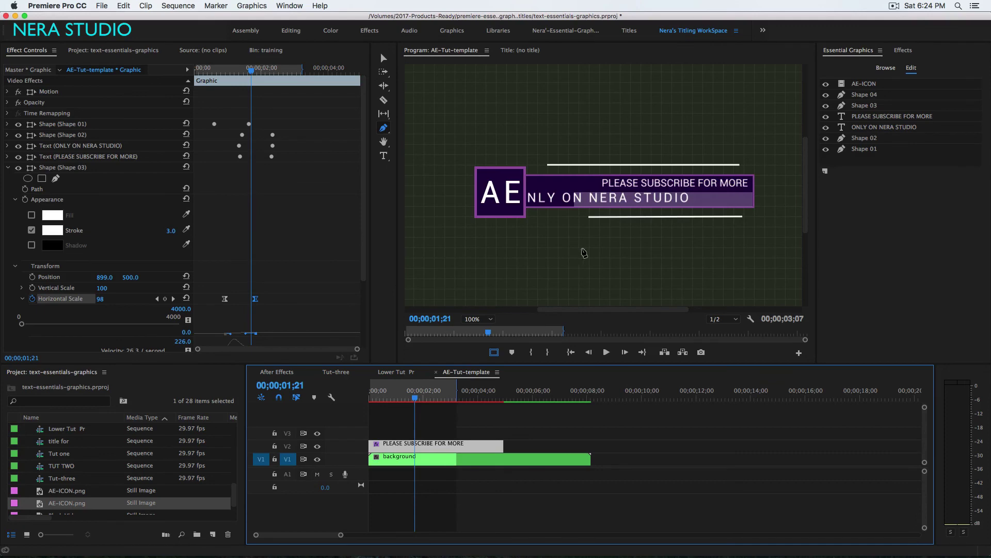
pyautogui.click(877, 97)
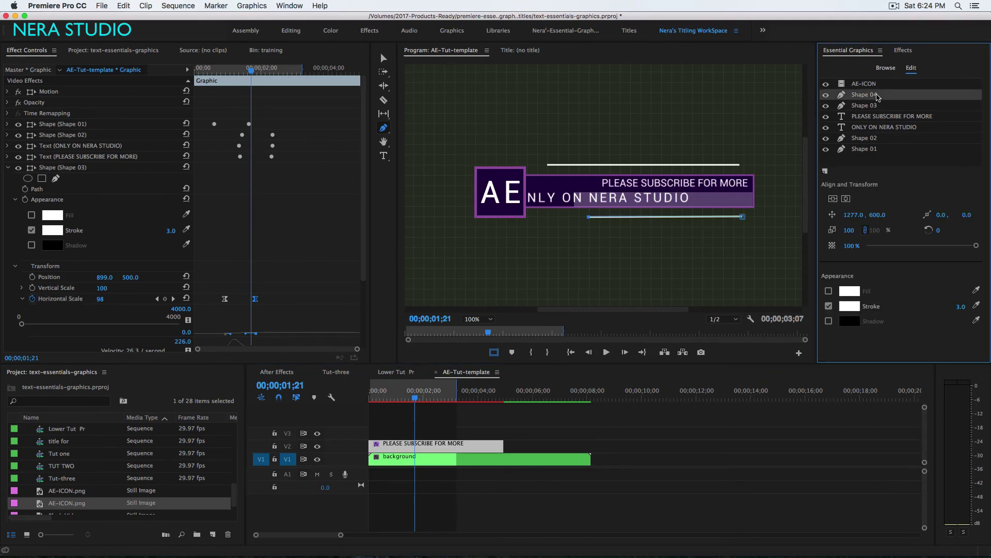
pyautogui.click(8, 168)
pyautogui.click(7, 178)
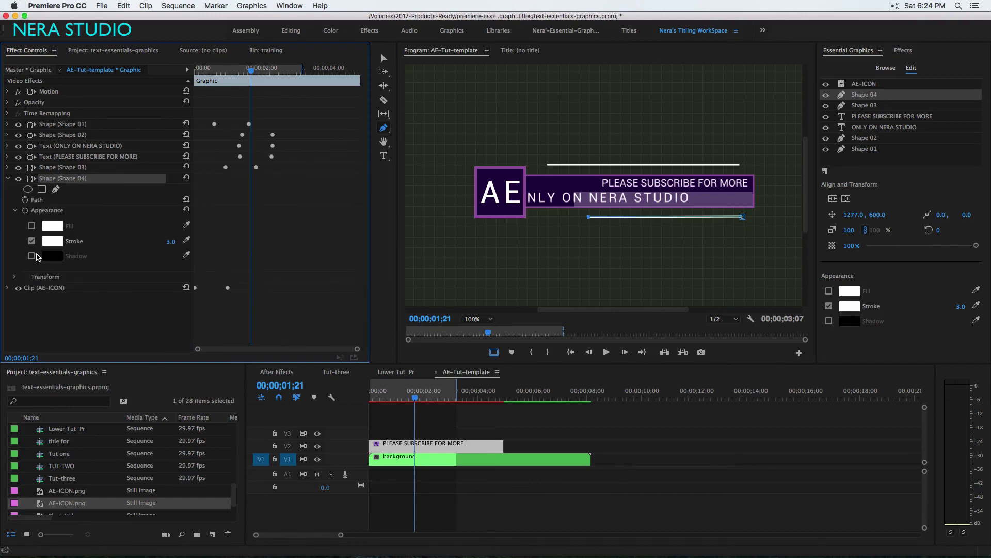
pyautogui.click(15, 277)
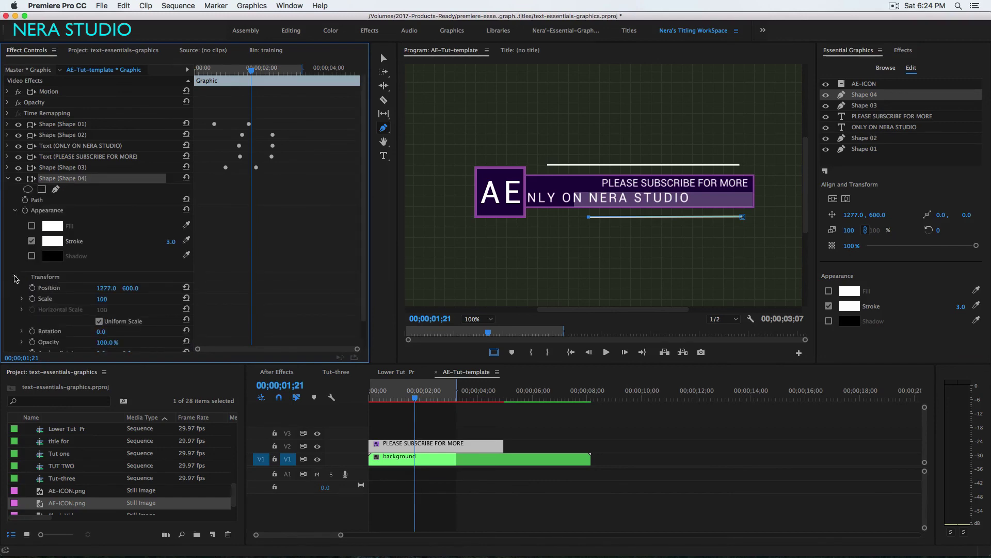
pyautogui.click(99, 321)
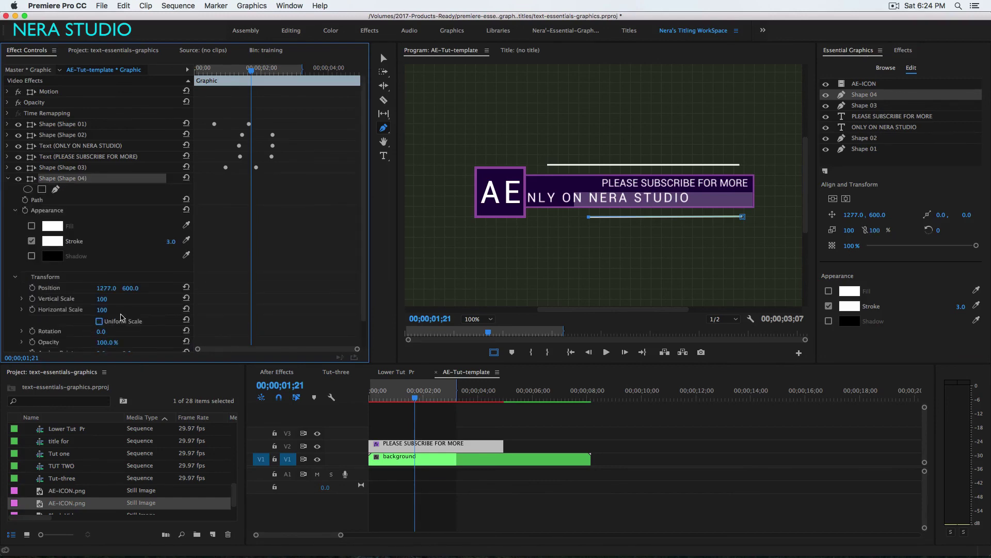
pyautogui.moveTo(102, 309); pyautogui.dragTo(78, 309)
pyautogui.click(32, 309)
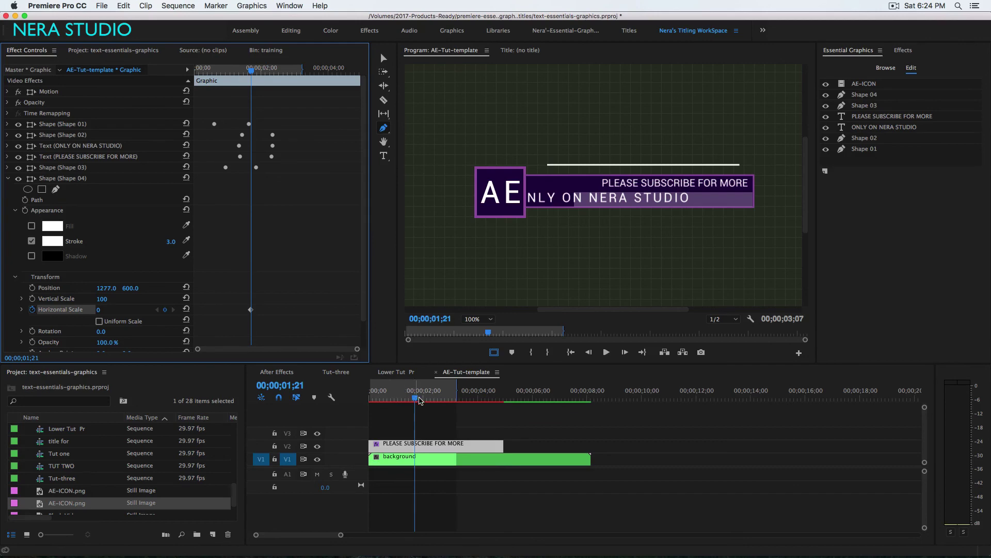
# Add a second Horizontal Scale keyframe of 100 to Shape 04 at 00;00;02;21
pyautogui.moveTo(417, 399); pyautogui.dragTo(443, 401)
pyautogui.click(99, 310)
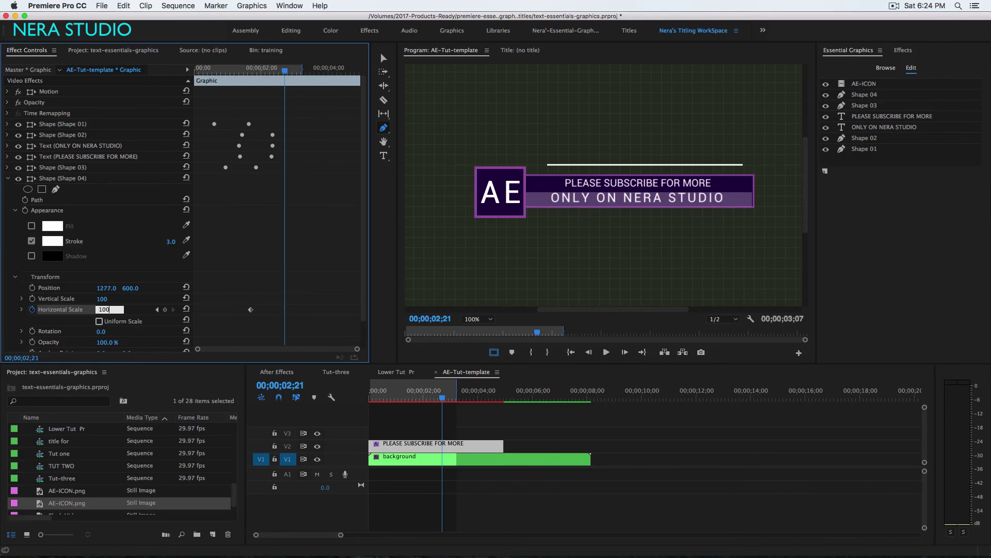
pyautogui.press('Return')
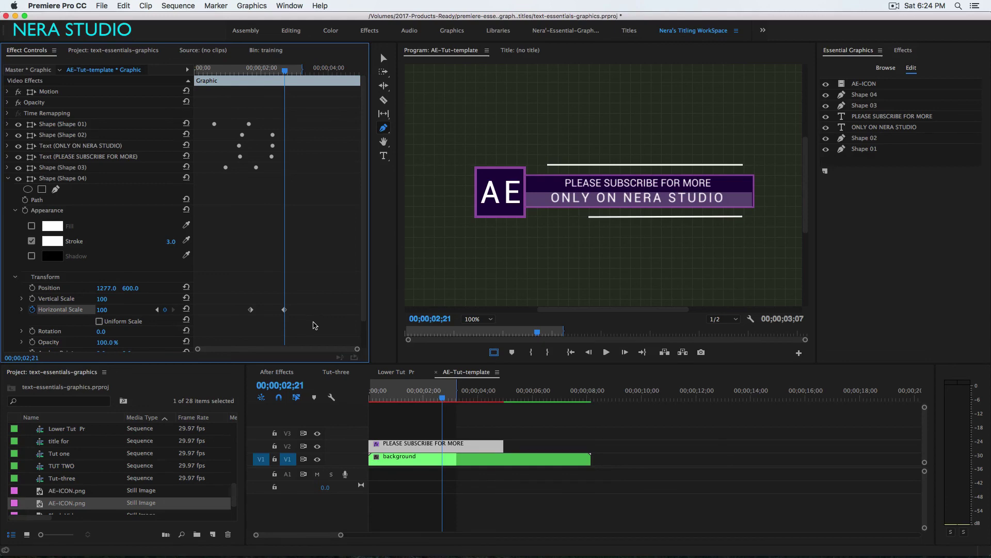
# Apply Auto Bezier to Shape 04's two Horizontal Scale keyframes and lengthen the ease into the second one on the velocity curve
pyautogui.moveTo(230, 292); pyautogui.dragTo(285, 324)
pyautogui.rightClick(284, 311)
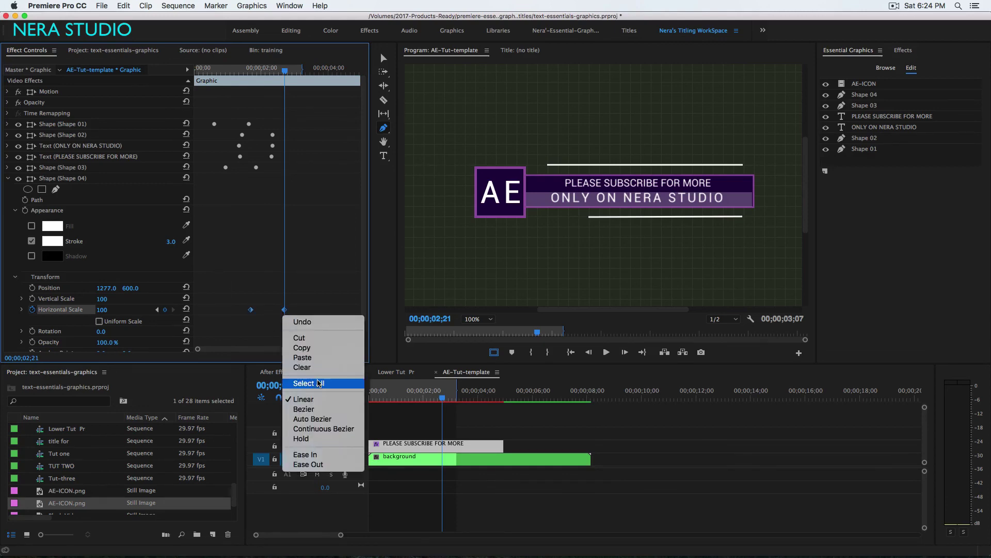
pyautogui.click(317, 419)
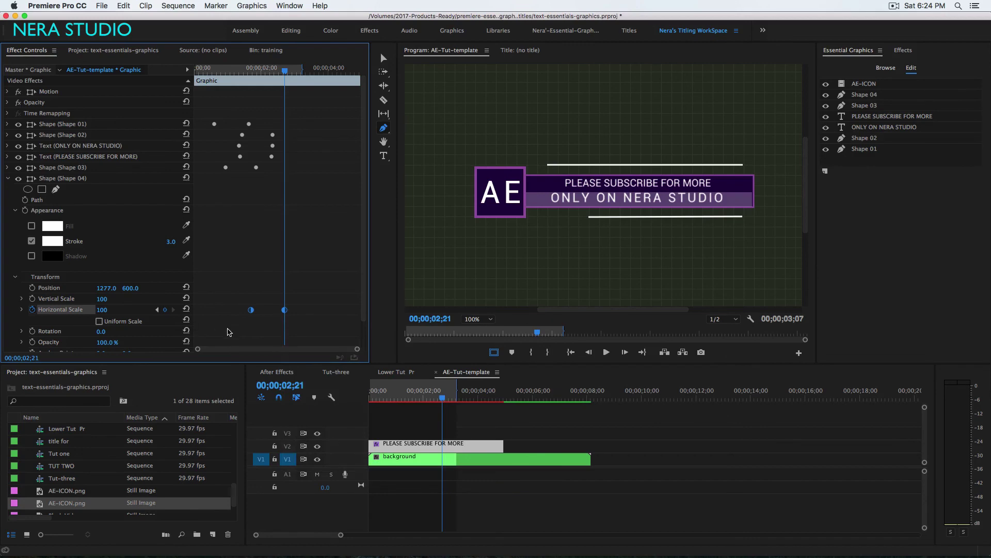
pyautogui.press('`')
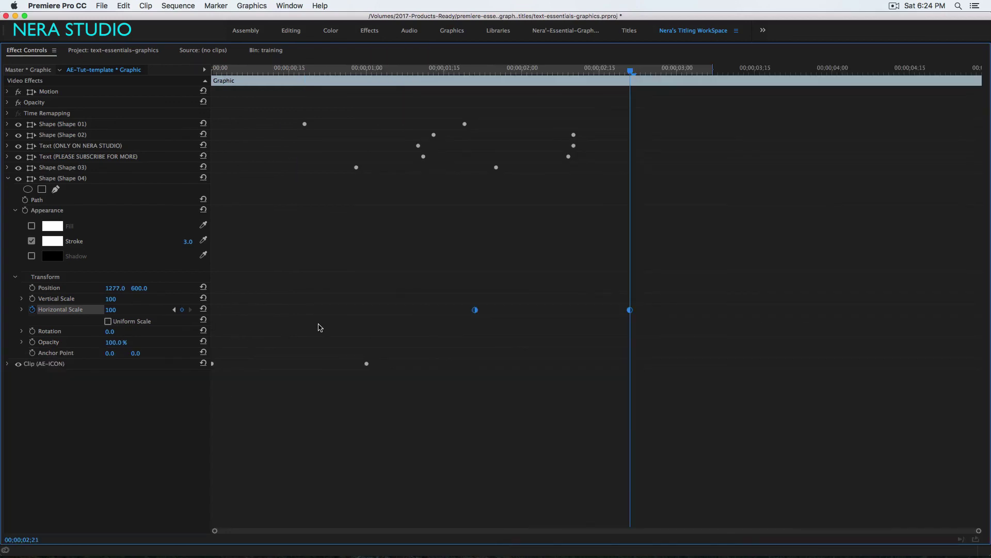
pyautogui.click(22, 309)
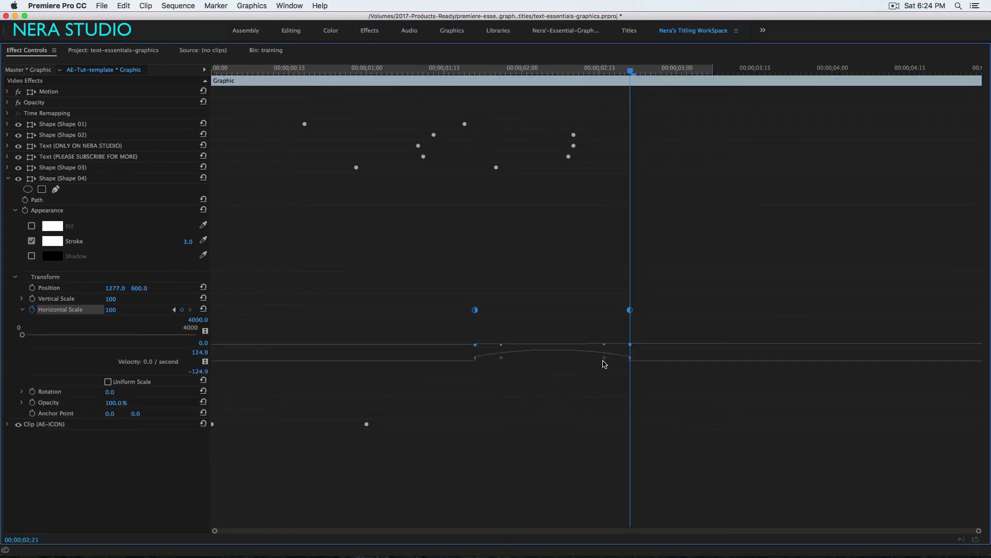
pyautogui.moveTo(604, 358); pyautogui.dragTo(578, 365)
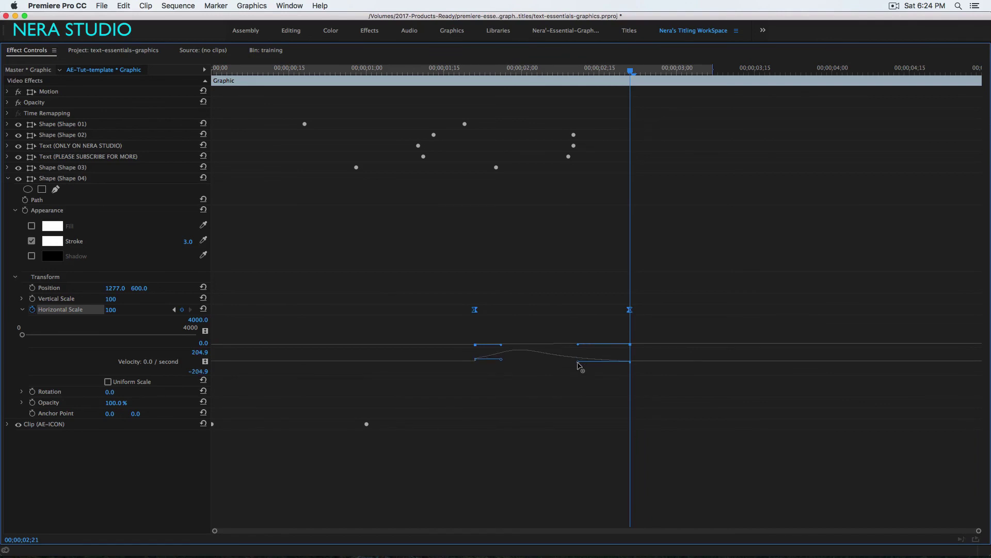
pyautogui.press('`')
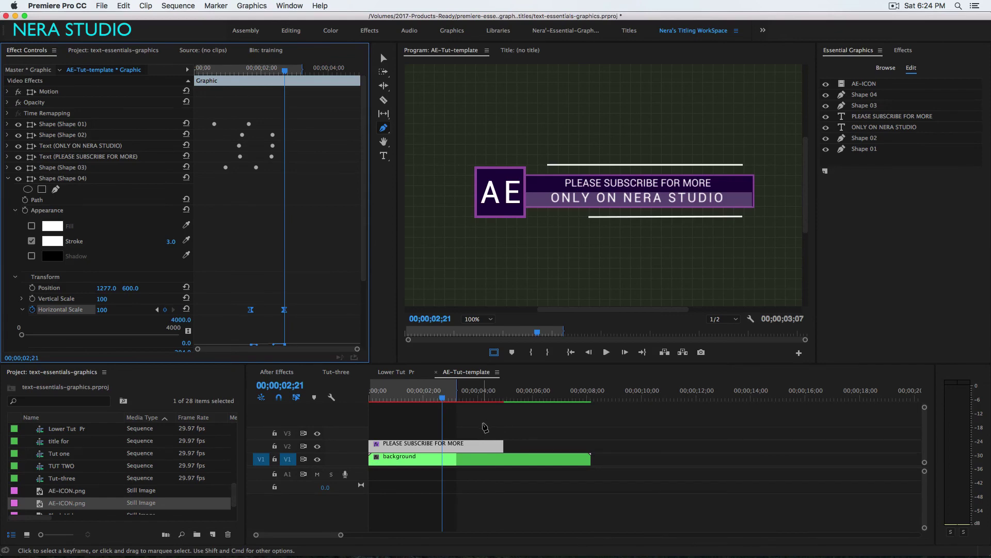
# Move Shape 04's second Horizontal Scale keyframe earlier, to about 00;00;02;06, rendering and previewing the title before and after the change
pyautogui.press('Return')
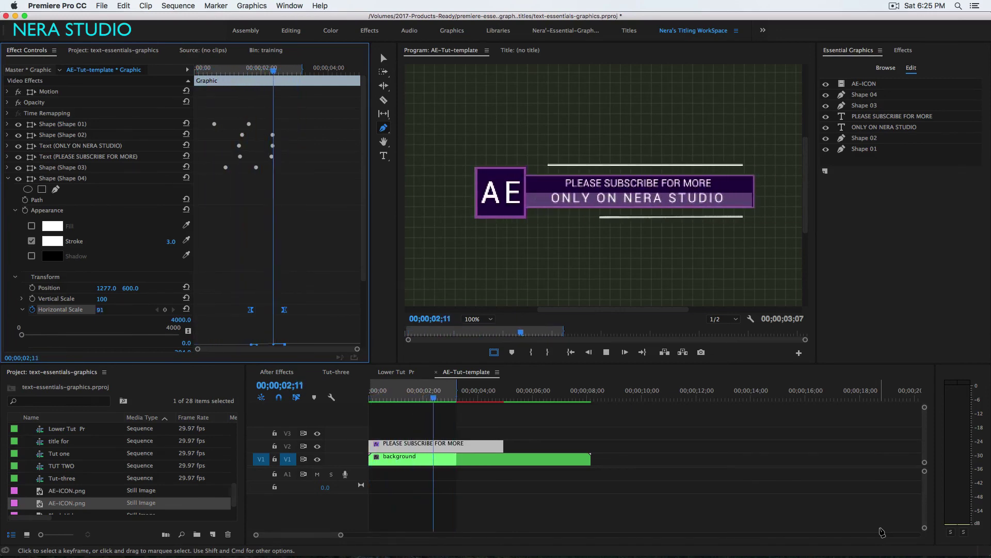
pyautogui.press('space')
pyautogui.click(312, 331)
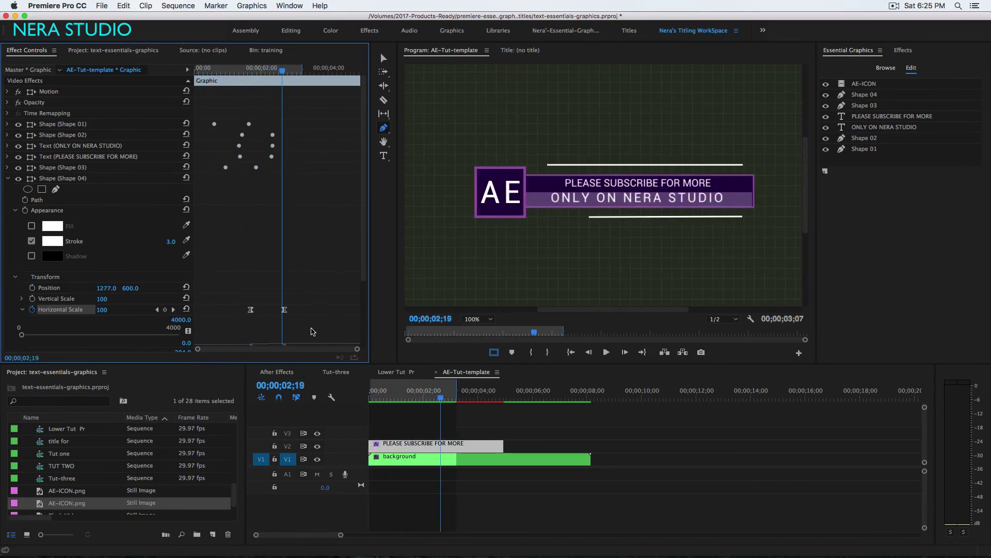
pyautogui.moveTo(285, 310); pyautogui.dragTo(267, 310)
pyautogui.press('Return')
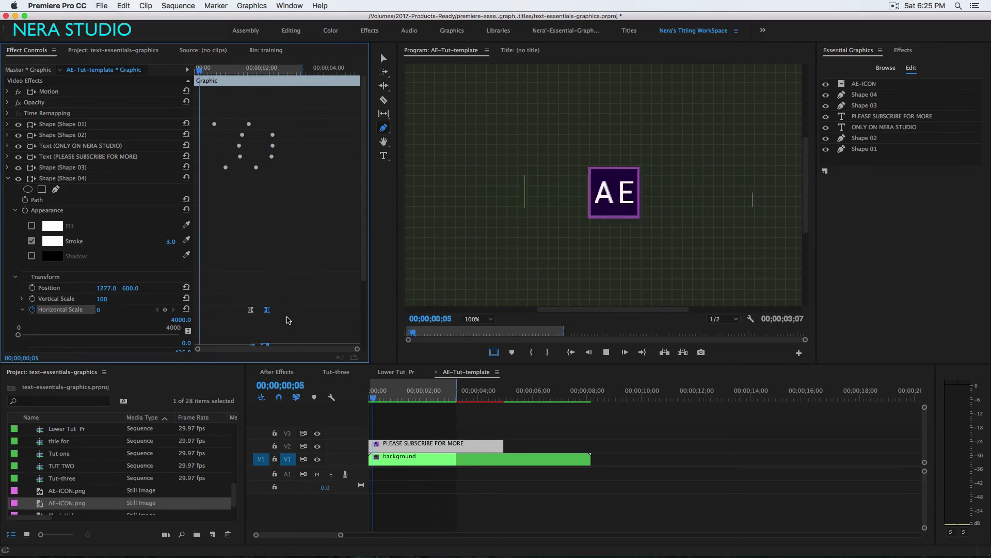
pyautogui.press('space')
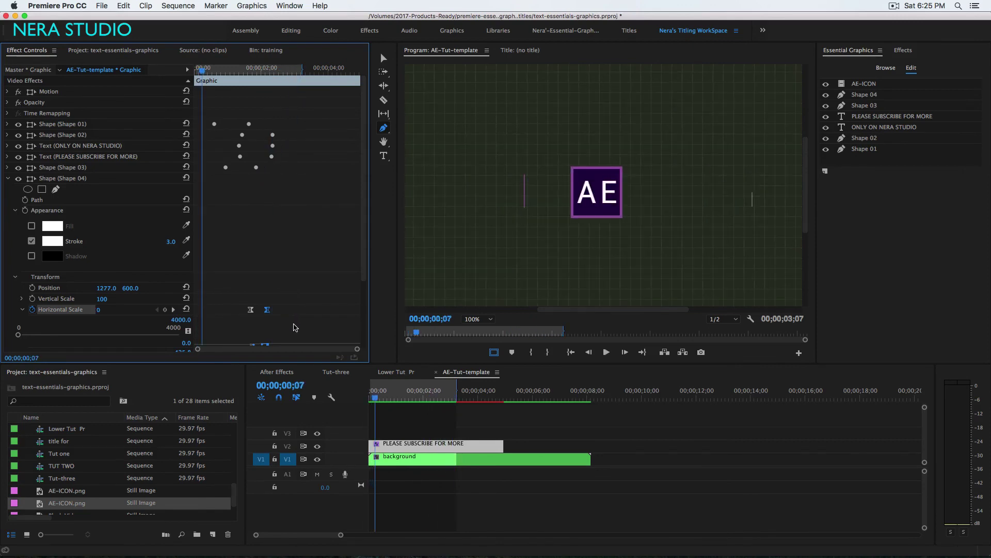
pyautogui.click(294, 325)
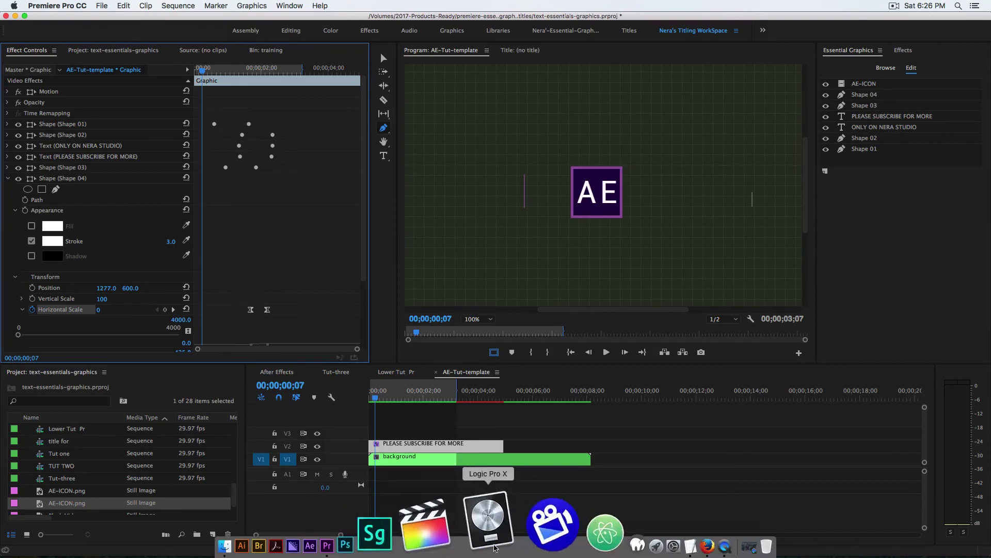
# Switch to Firefox and look over the Customized Lower Thirds for Premiere Pro 2017 page, including its preview and free download section
pyautogui.click(611, 539)
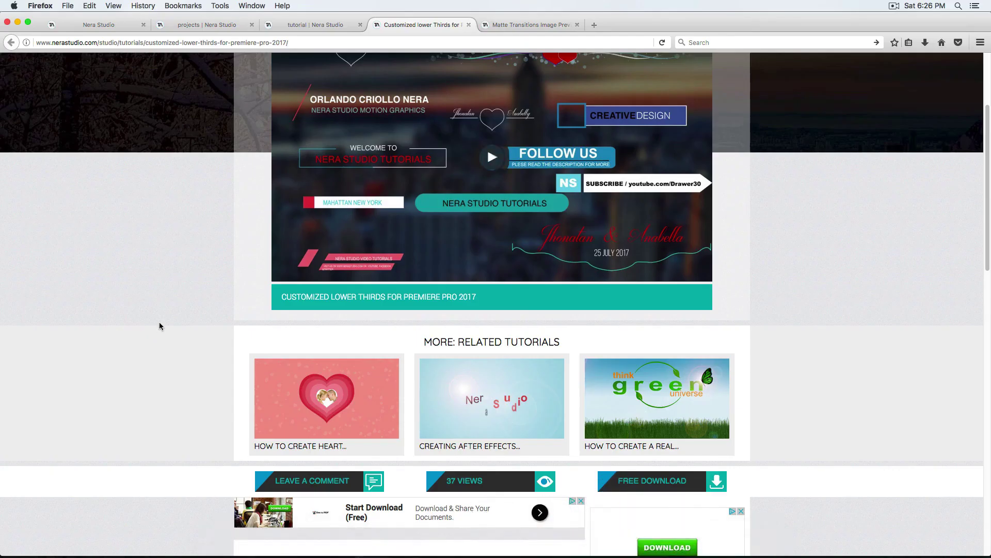
pyautogui.scroll(5, 187, 318)
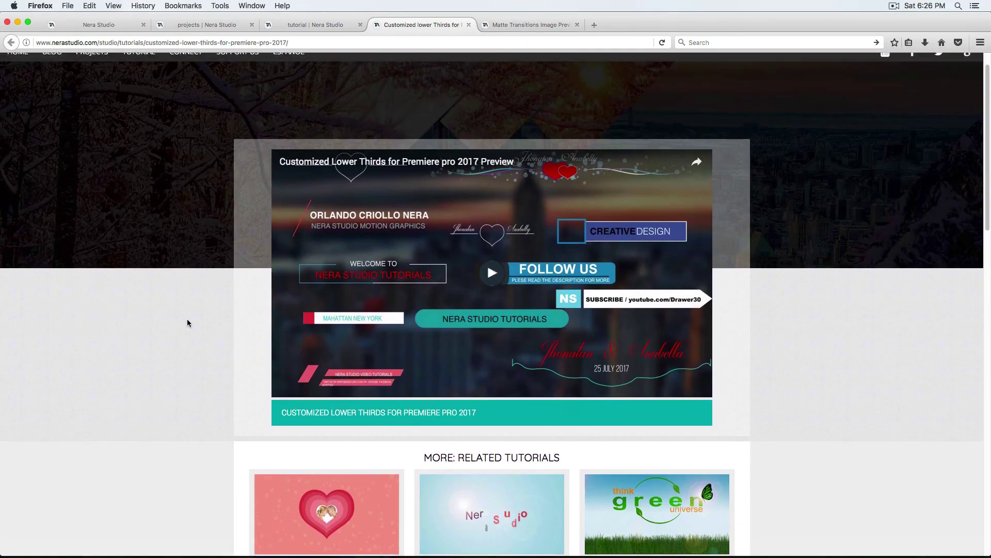
pyautogui.scroll(-5, 187, 322)
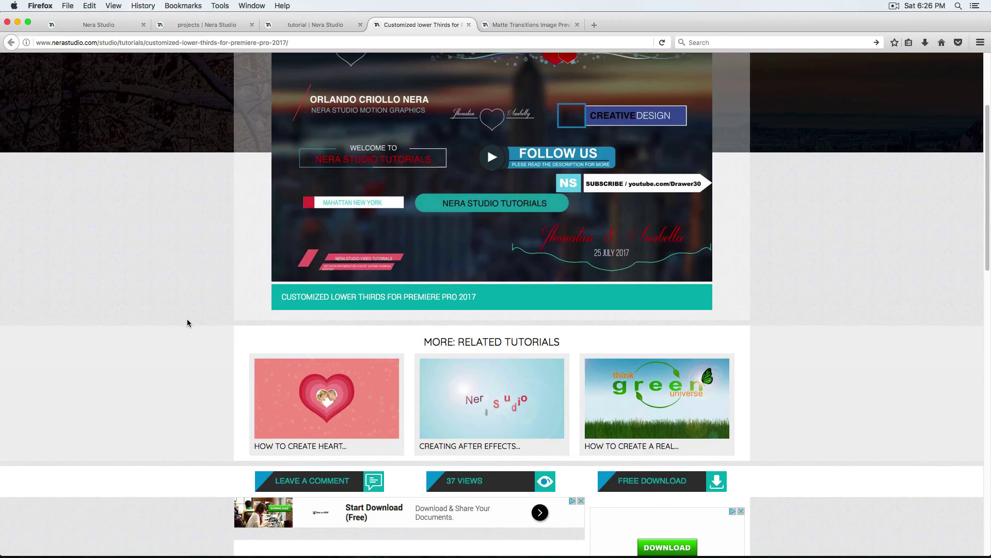
pyautogui.scroll(-2, 187, 323)
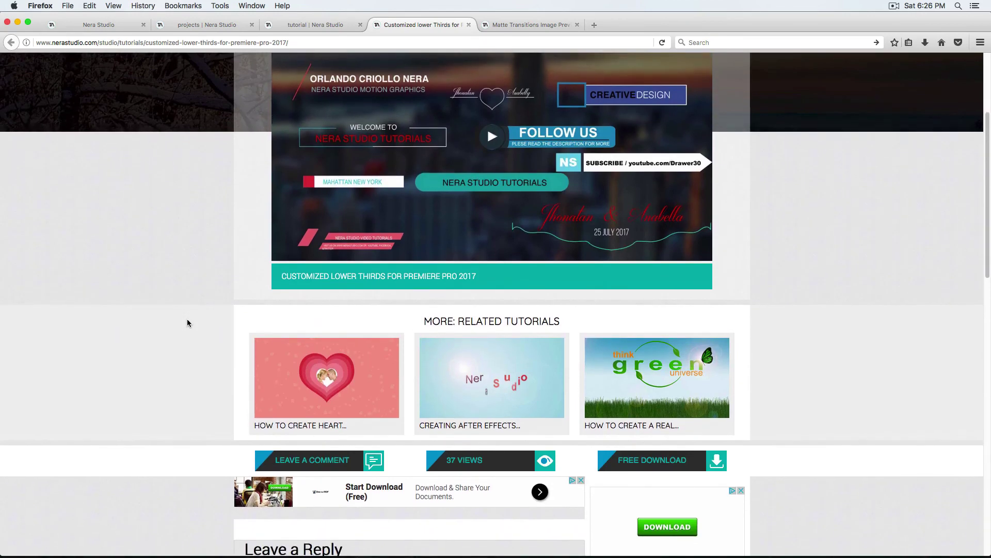